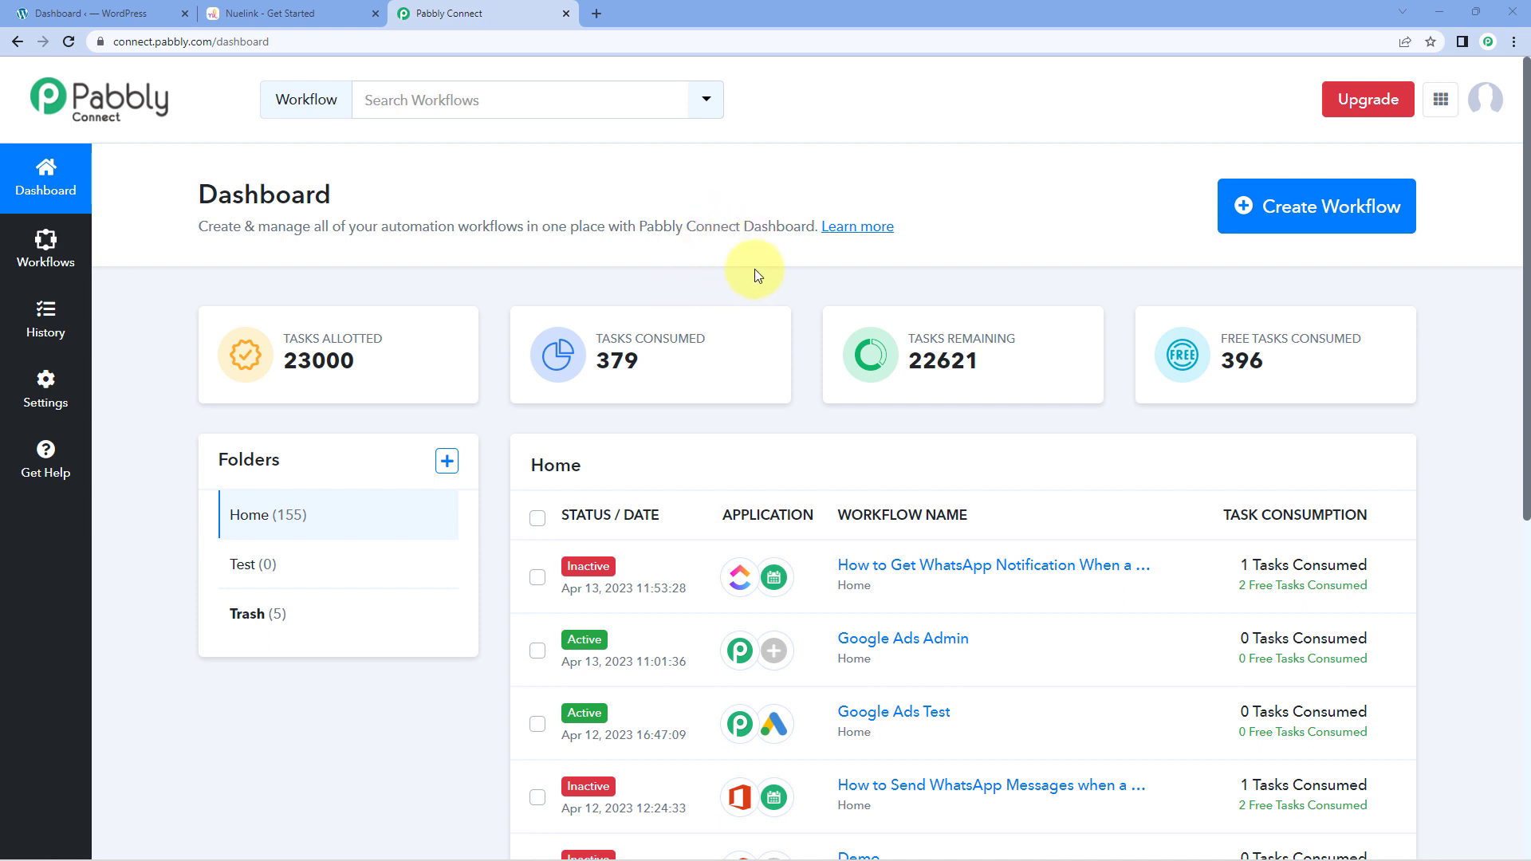
# Create a new workflow named "WordPress to Nuelink".
pyautogui.click(1326, 211)
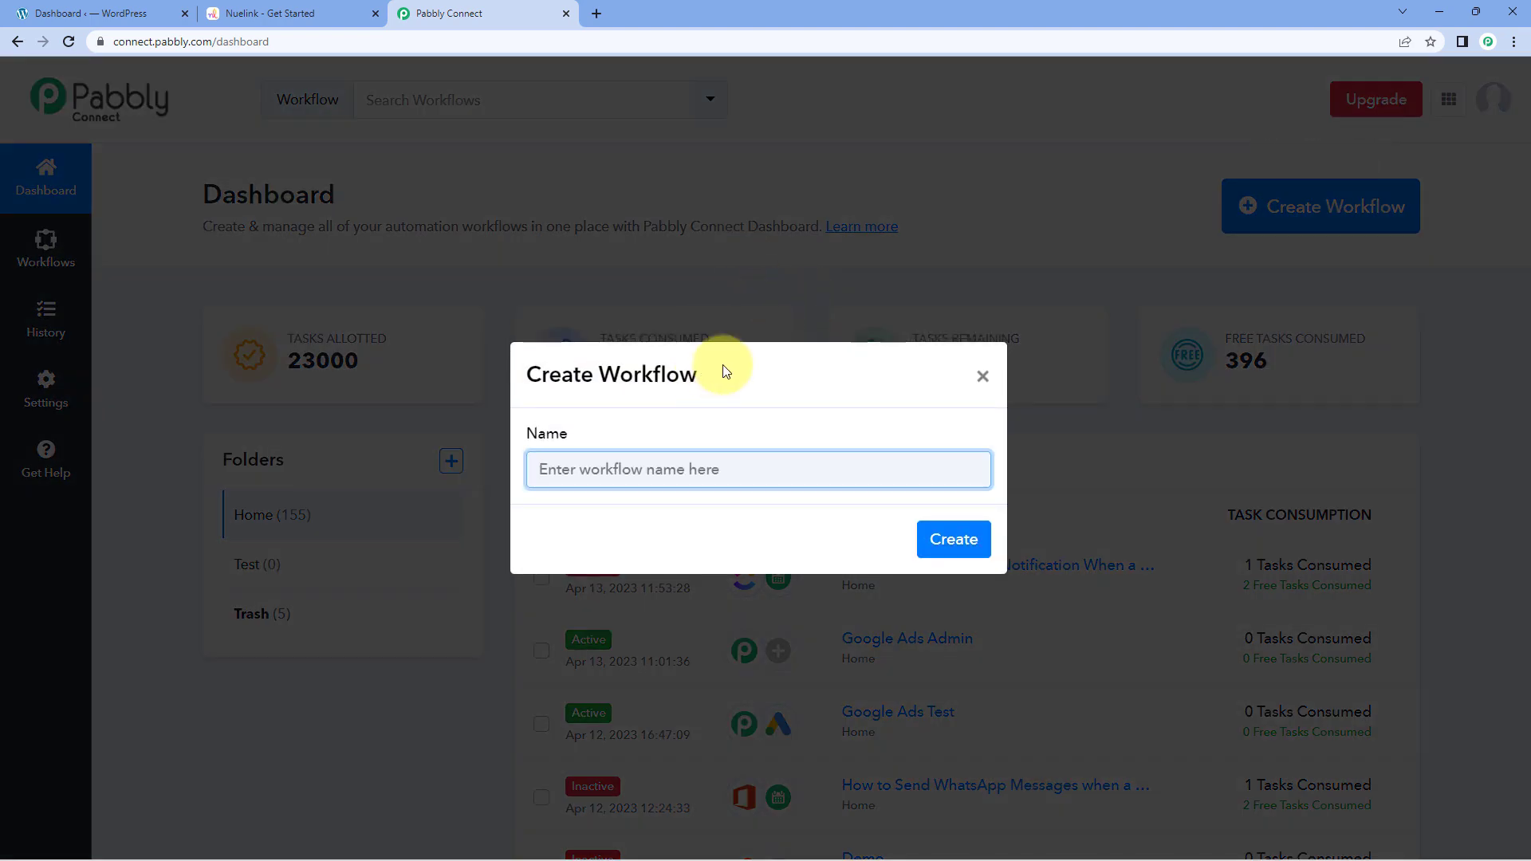
pyautogui.write('WordPress to Nuelink')
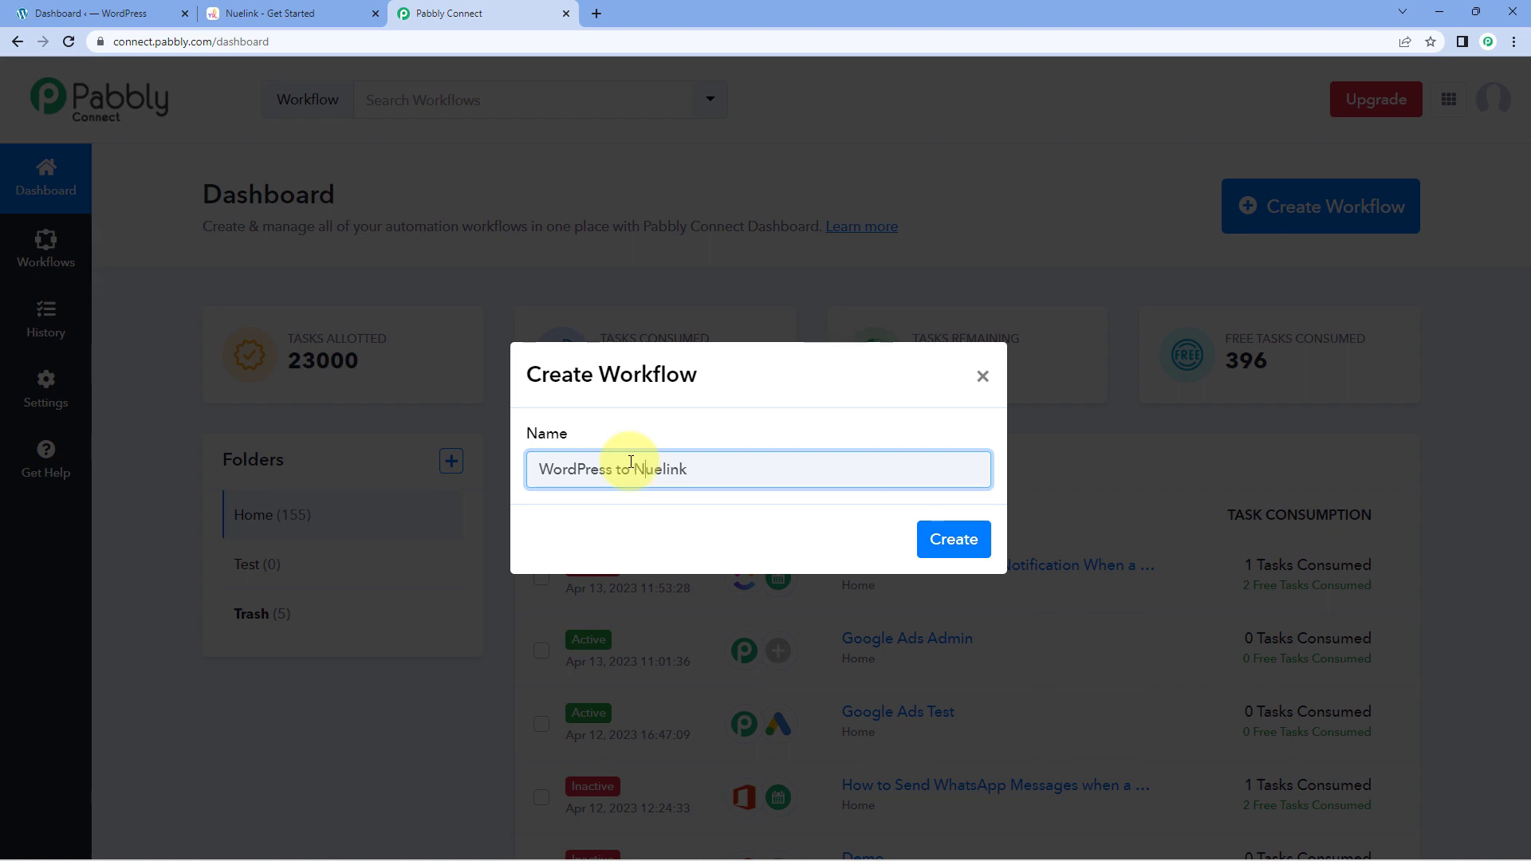
pyautogui.click(945, 541)
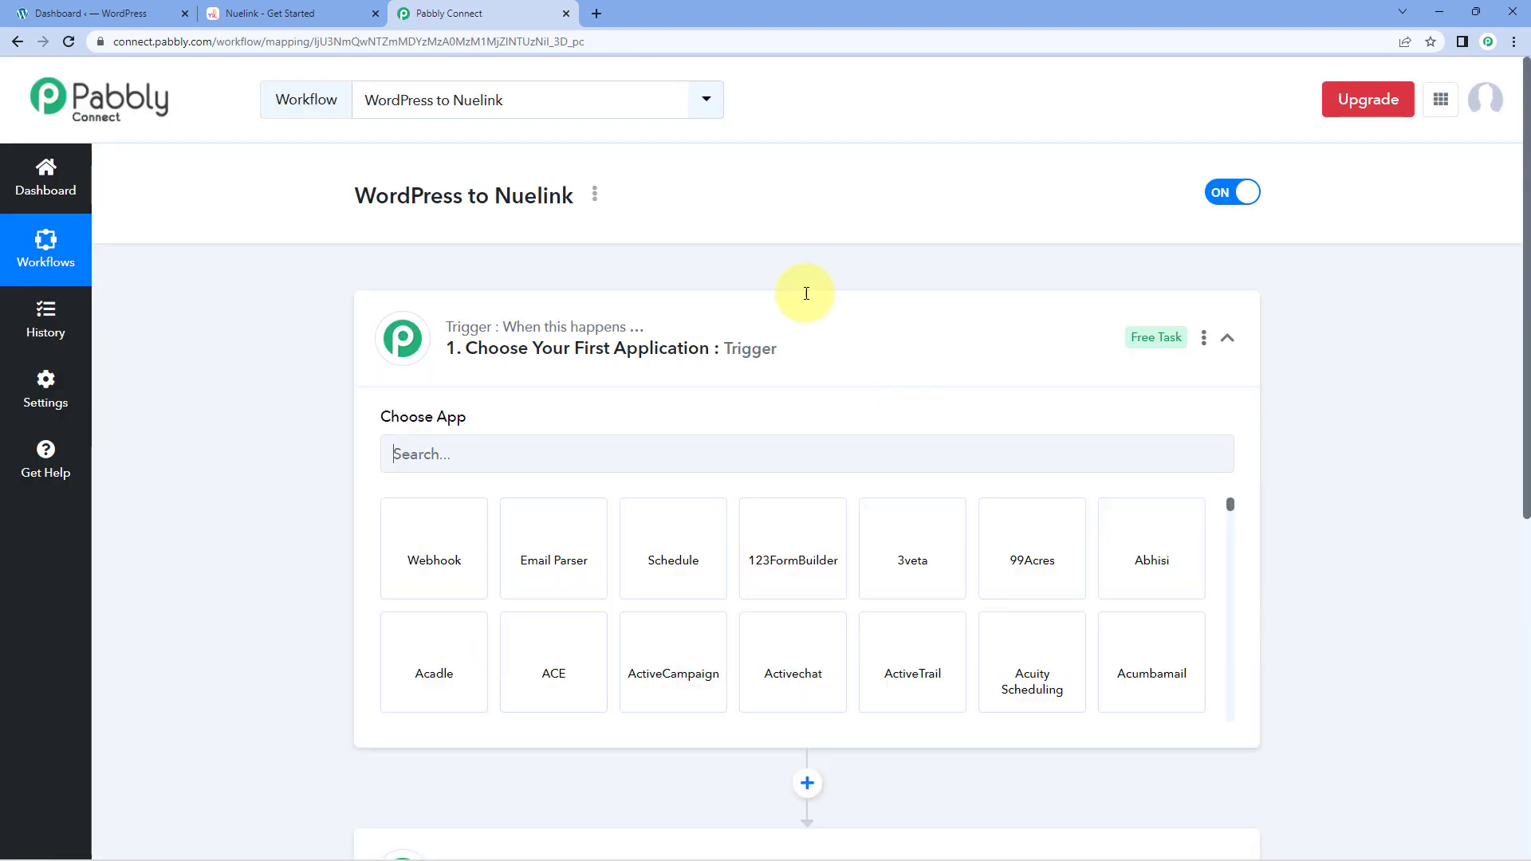
# Review the workflow's trigger and action steps, leaving the trigger's app selection expanded.
pyautogui.click(752, 333)
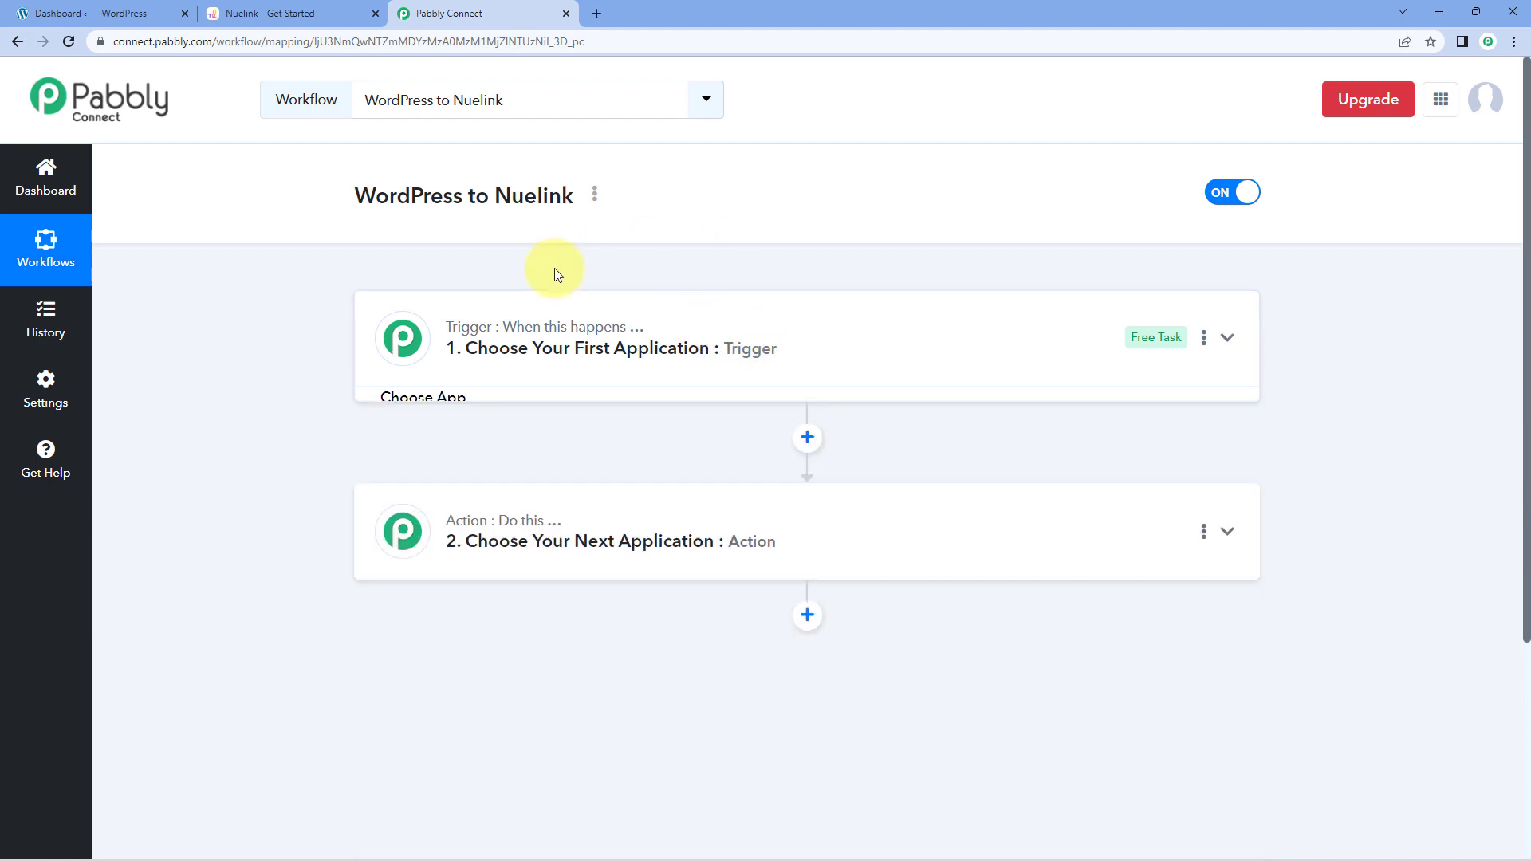
pyautogui.scroll(-1, 293, 270)
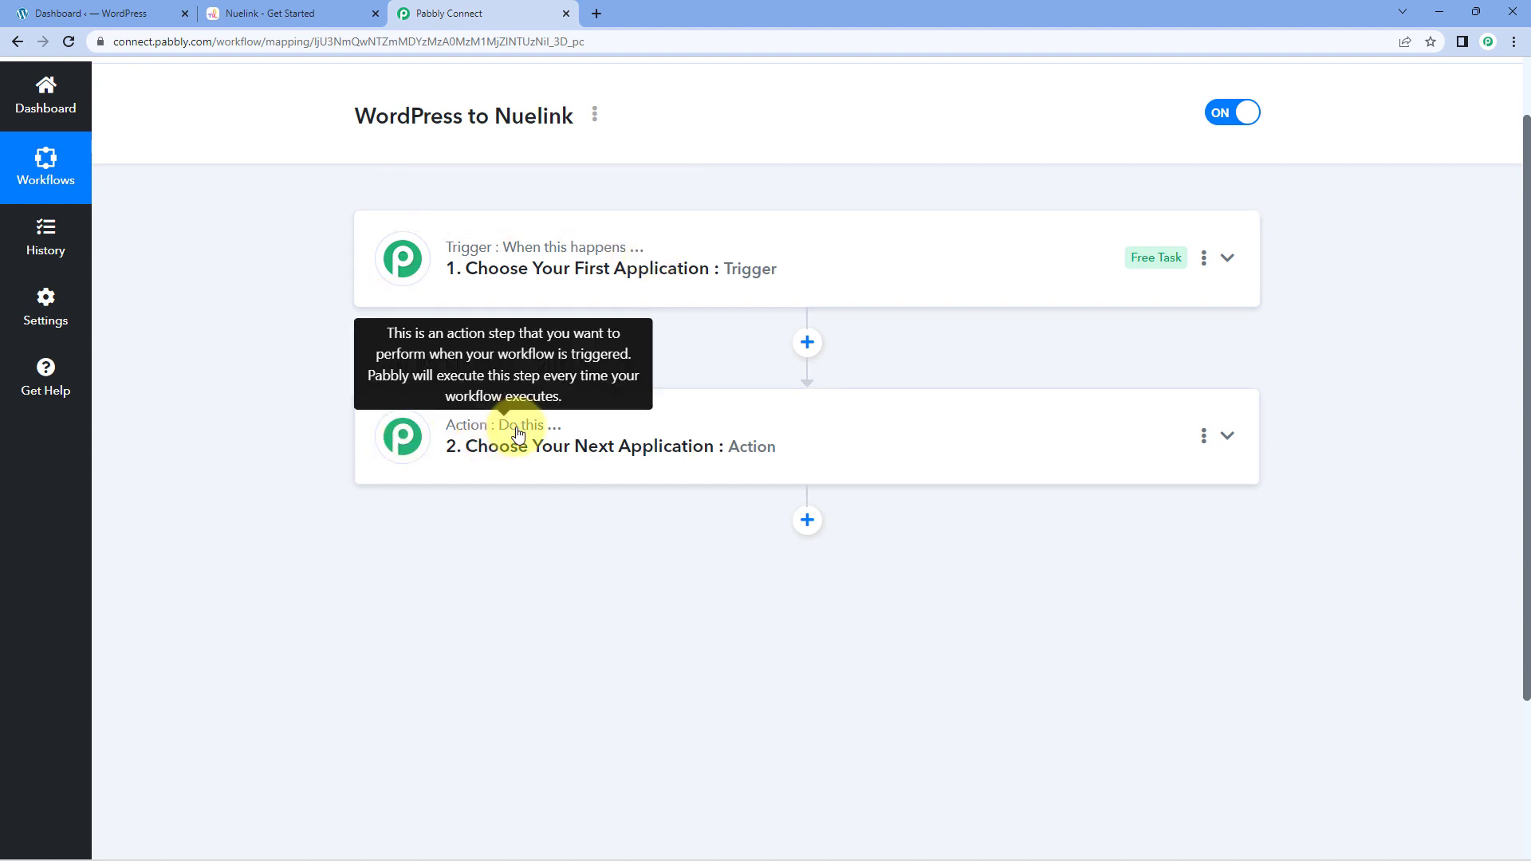
pyautogui.click(766, 248)
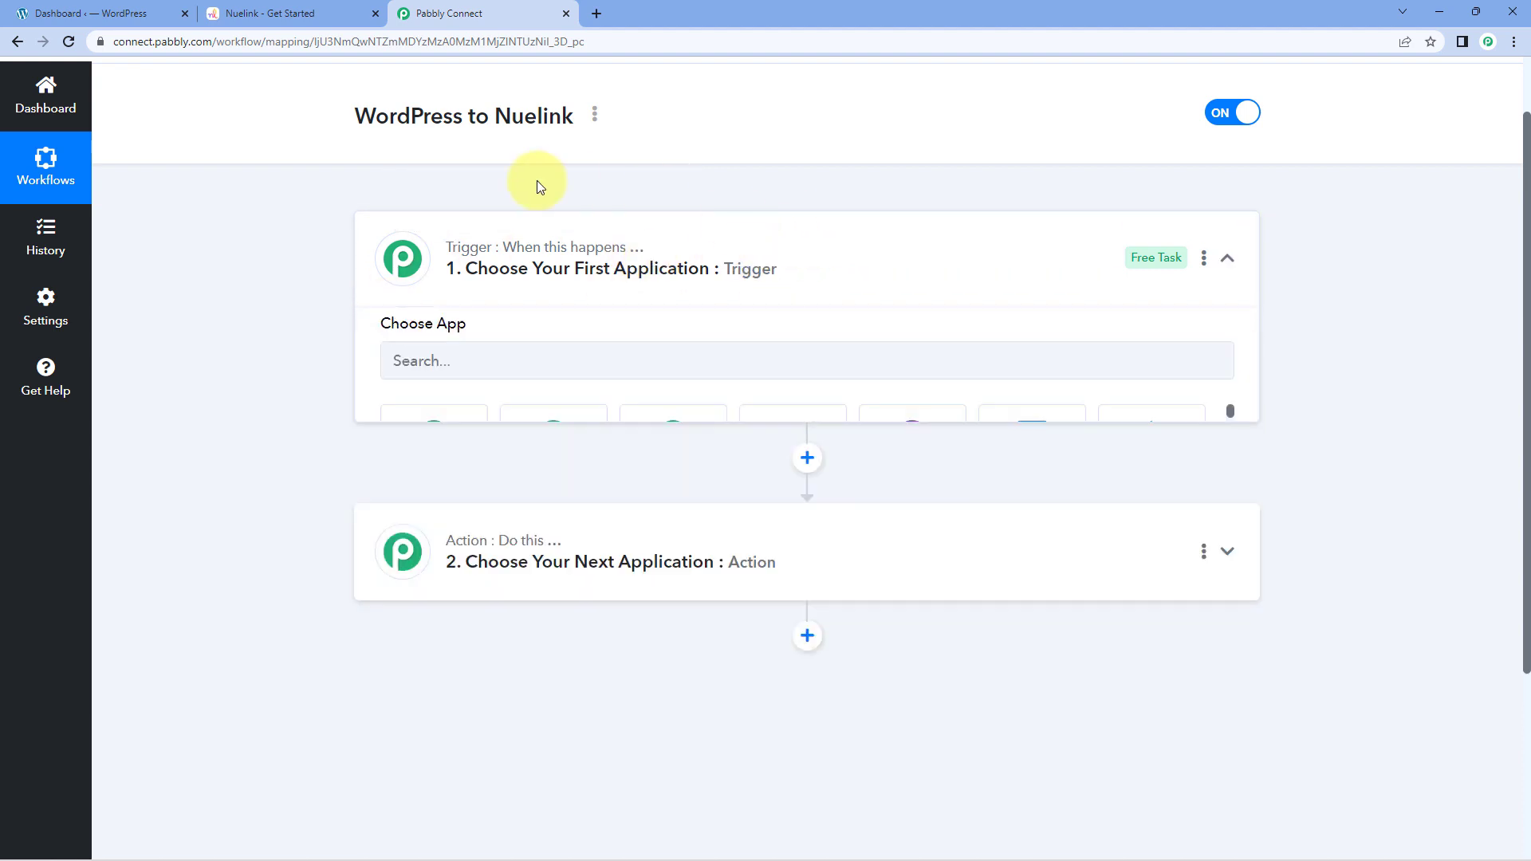
pyautogui.scroll(-1, 328, 305)
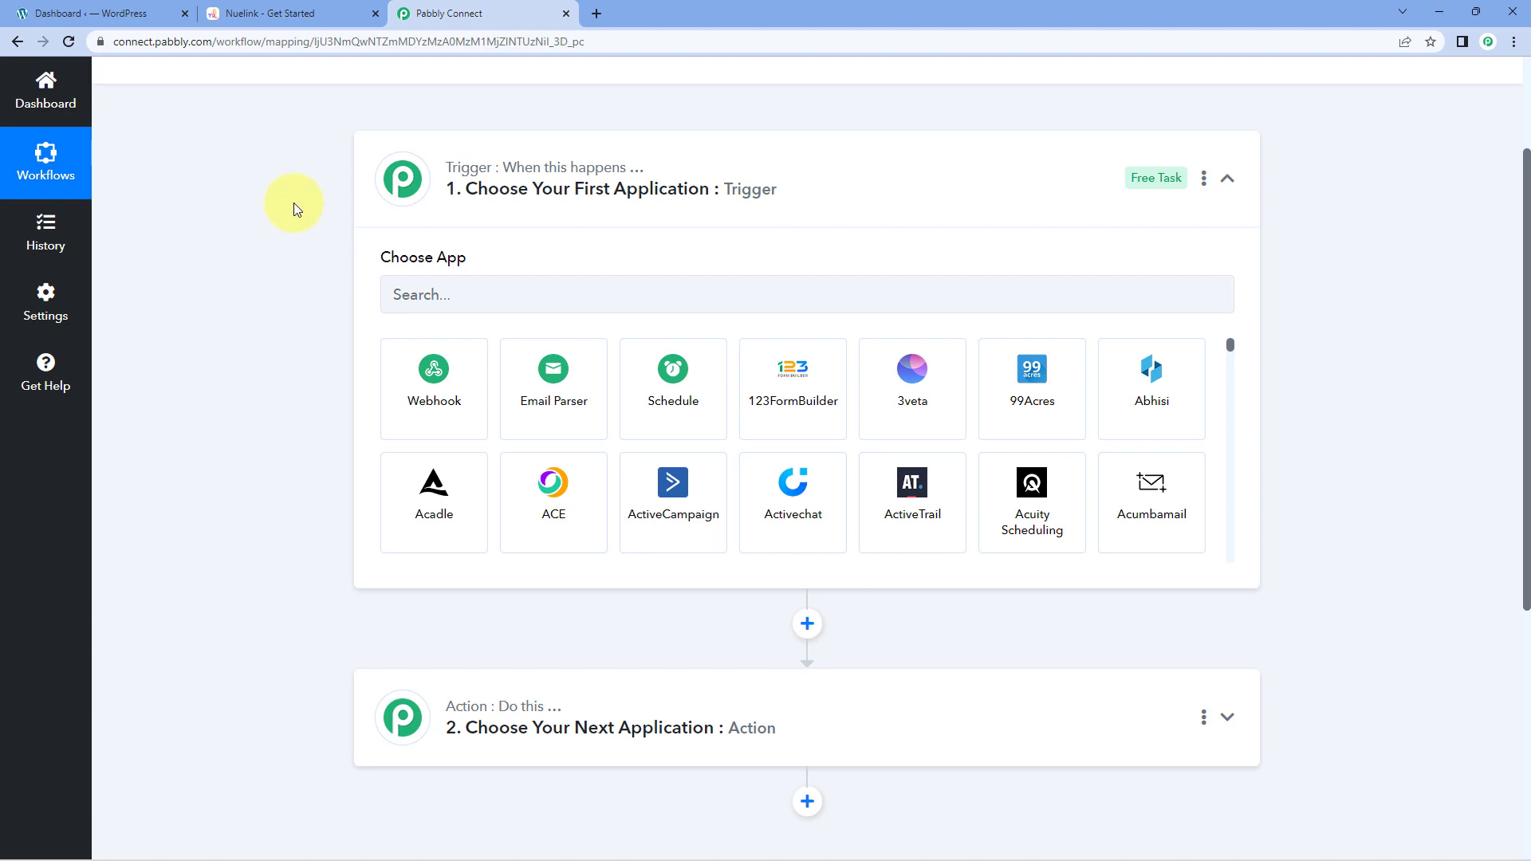
# Look over the WordPress dashboard and the Nuelink Get Started page, and return to the workflow in Pabbly Connect.
pyautogui.click(127, 8)
pyautogui.click(462, 12)
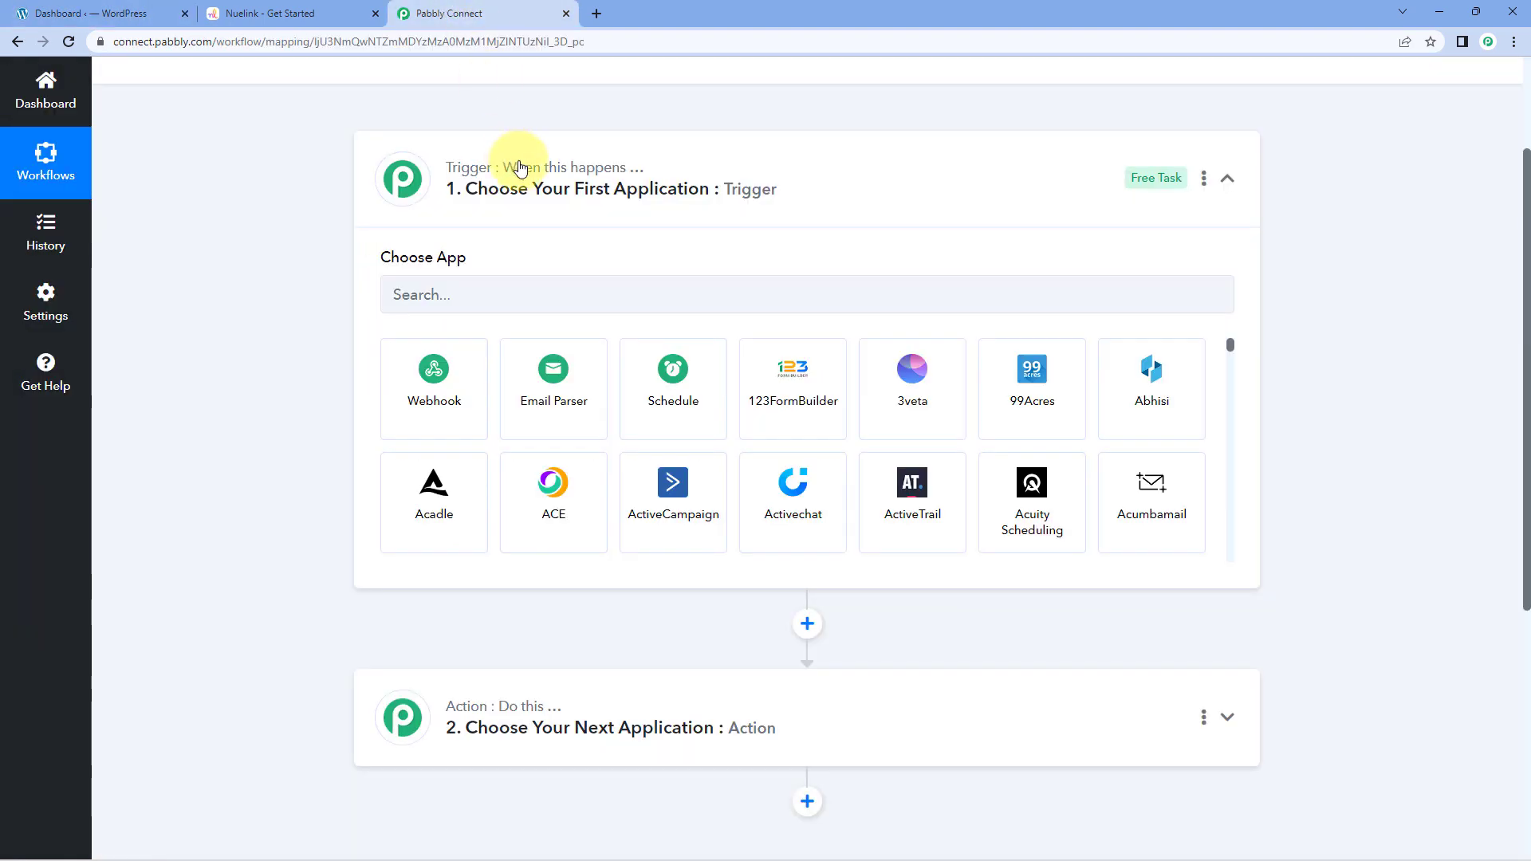
pyautogui.click(80, 13)
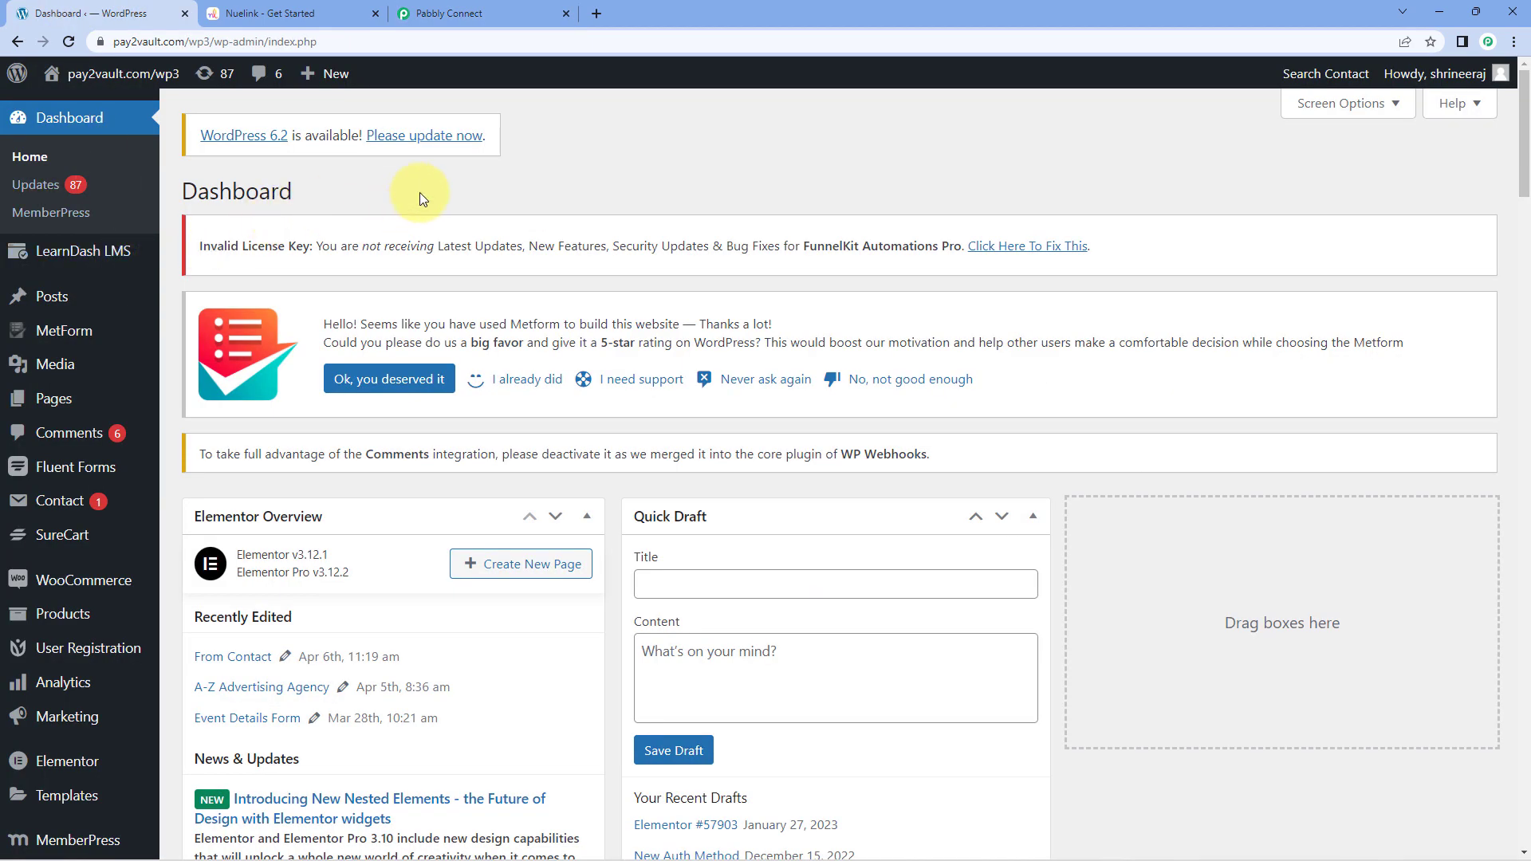
pyautogui.click(446, 13)
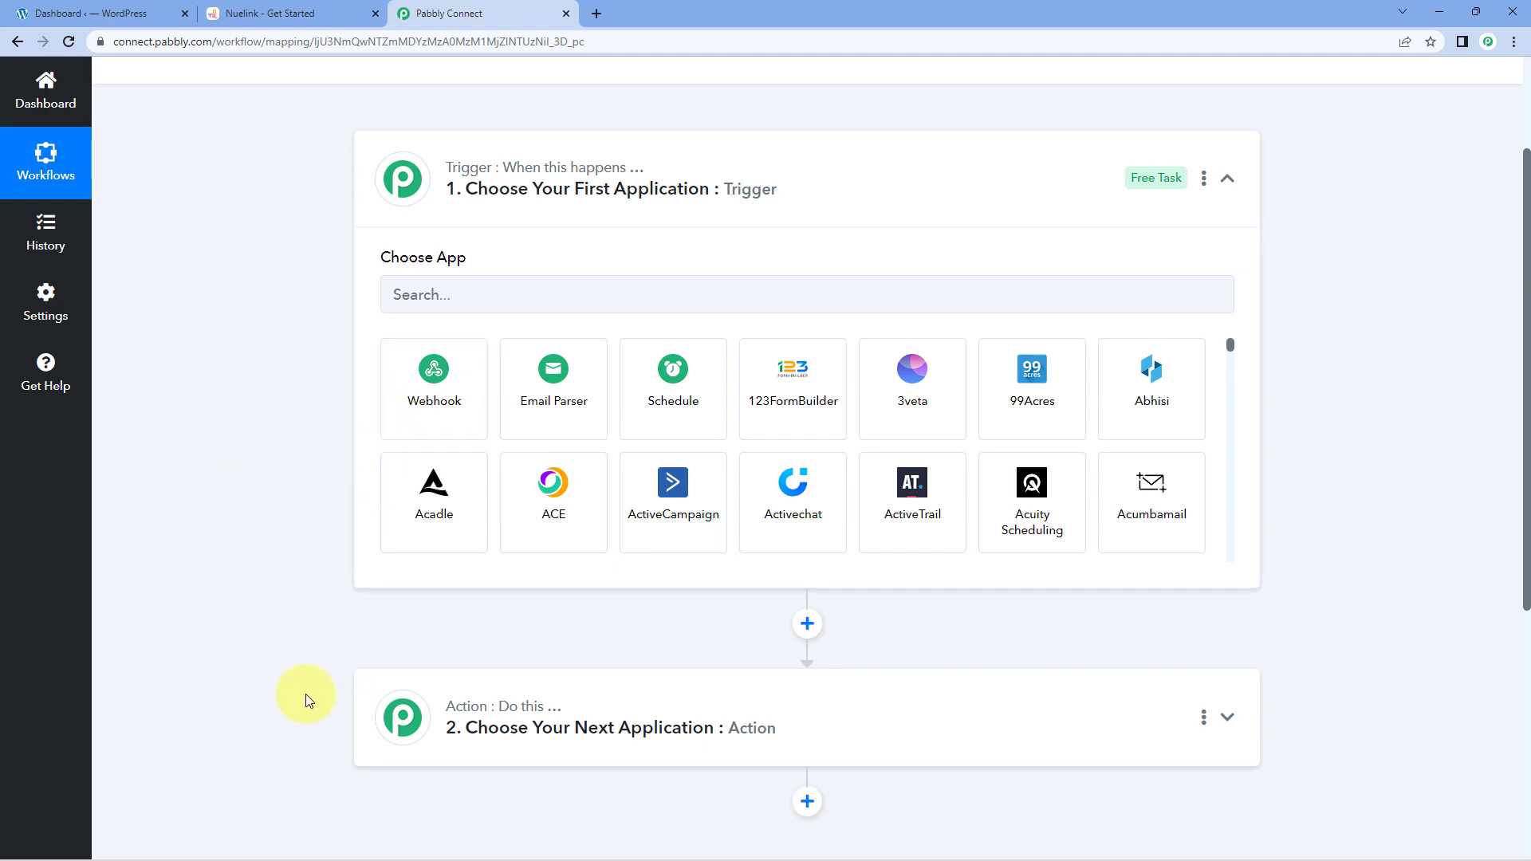
pyautogui.click(64, 13)
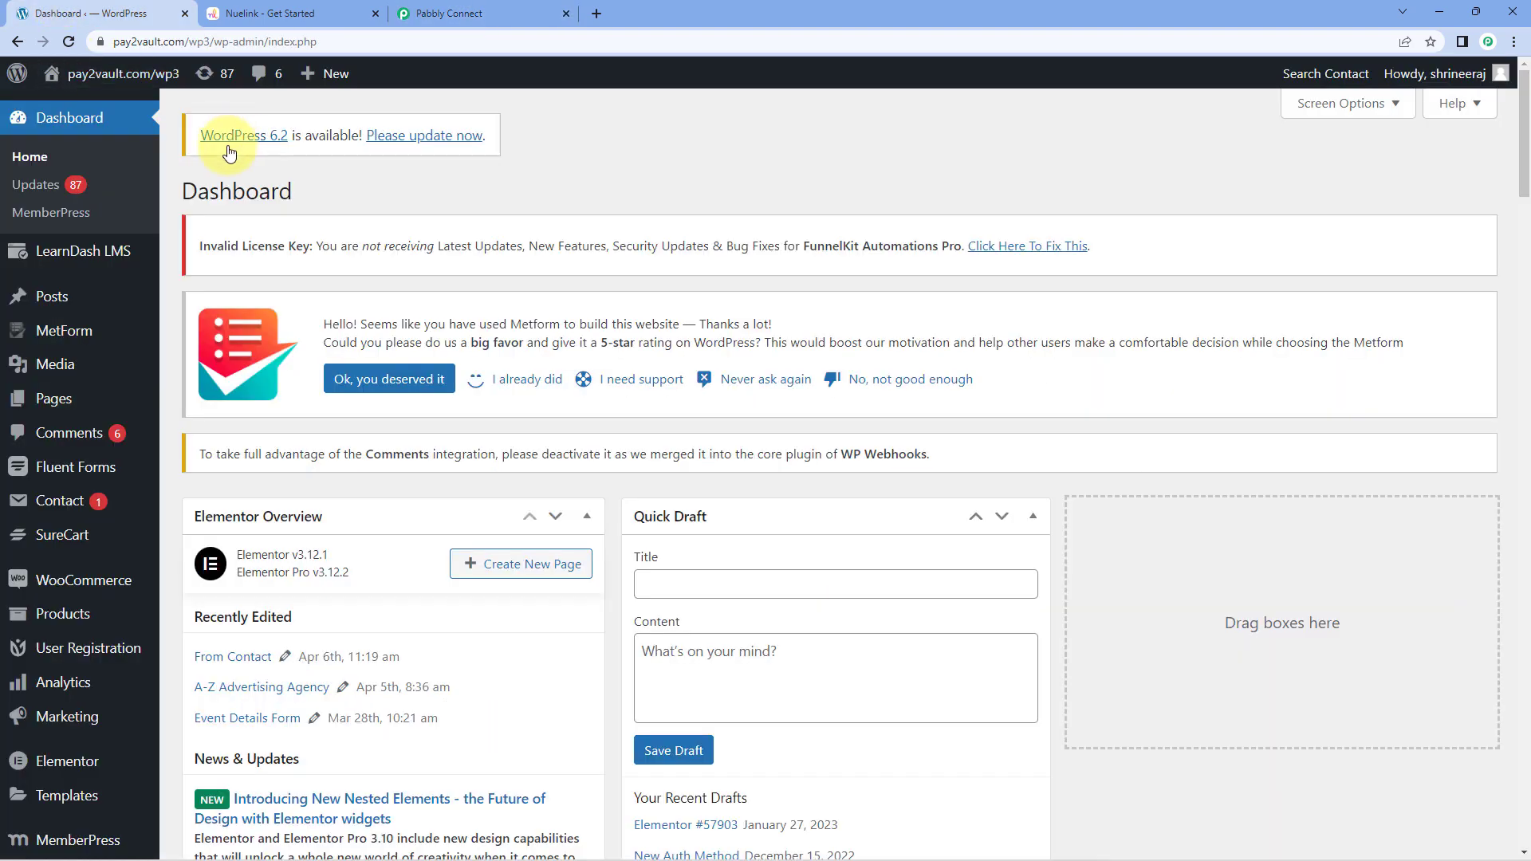
pyautogui.click(343, 13)
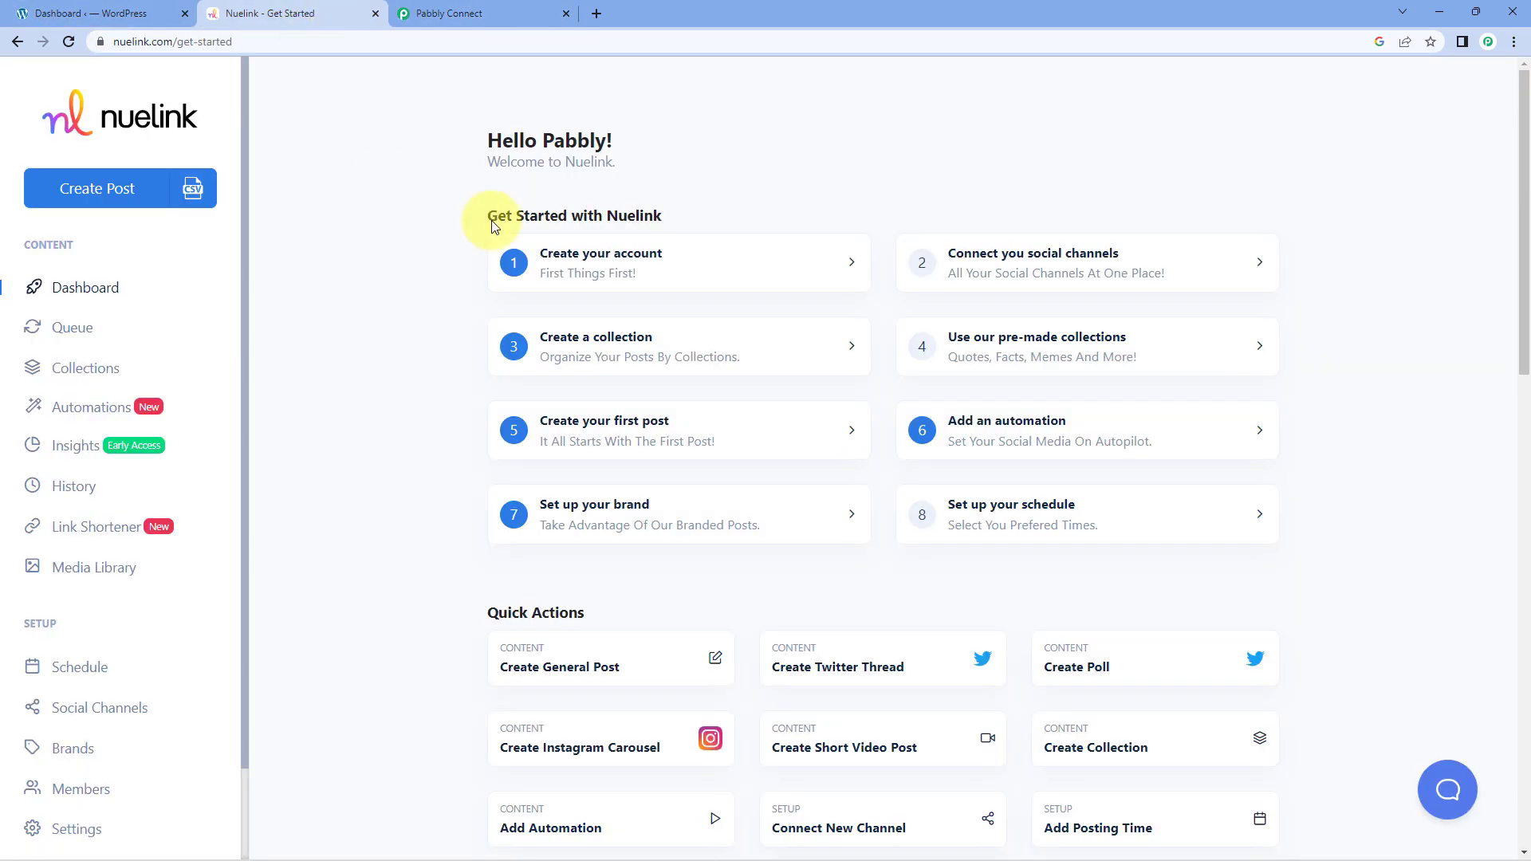
pyautogui.click(506, 13)
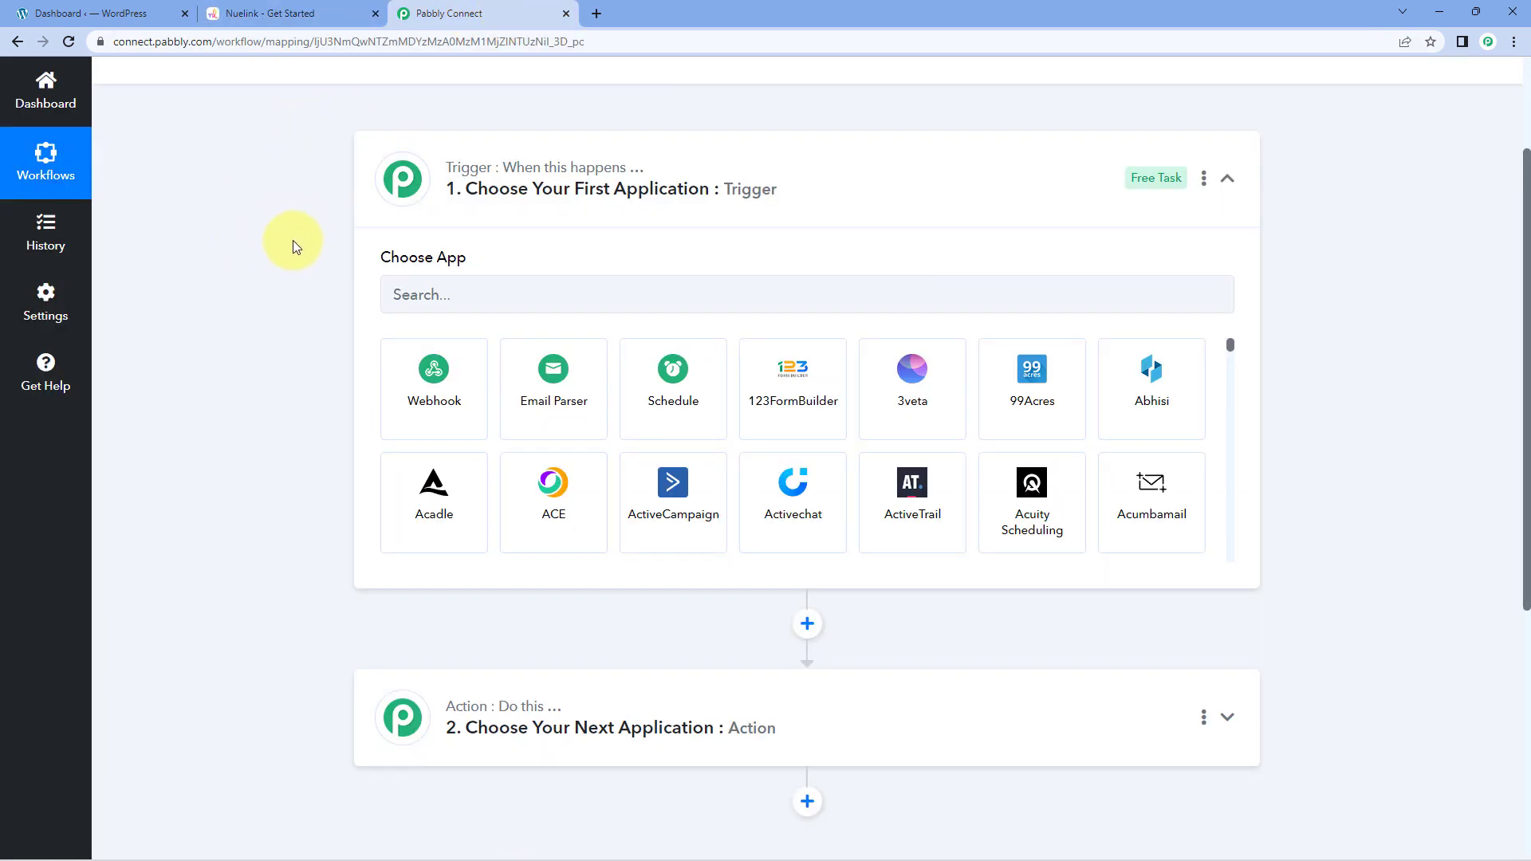
pyautogui.click(299, 13)
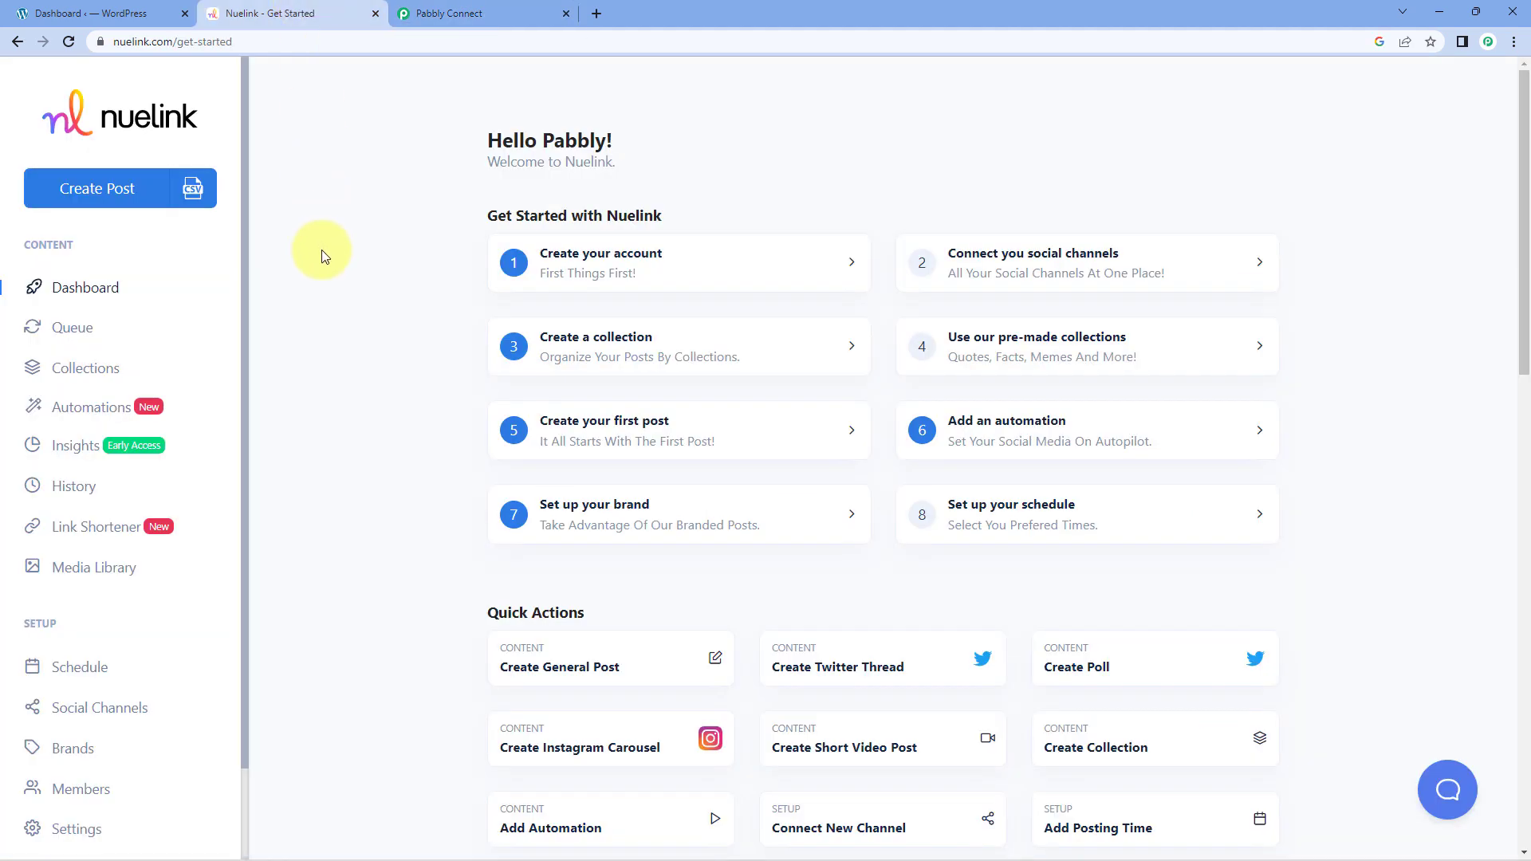
pyautogui.click(466, 13)
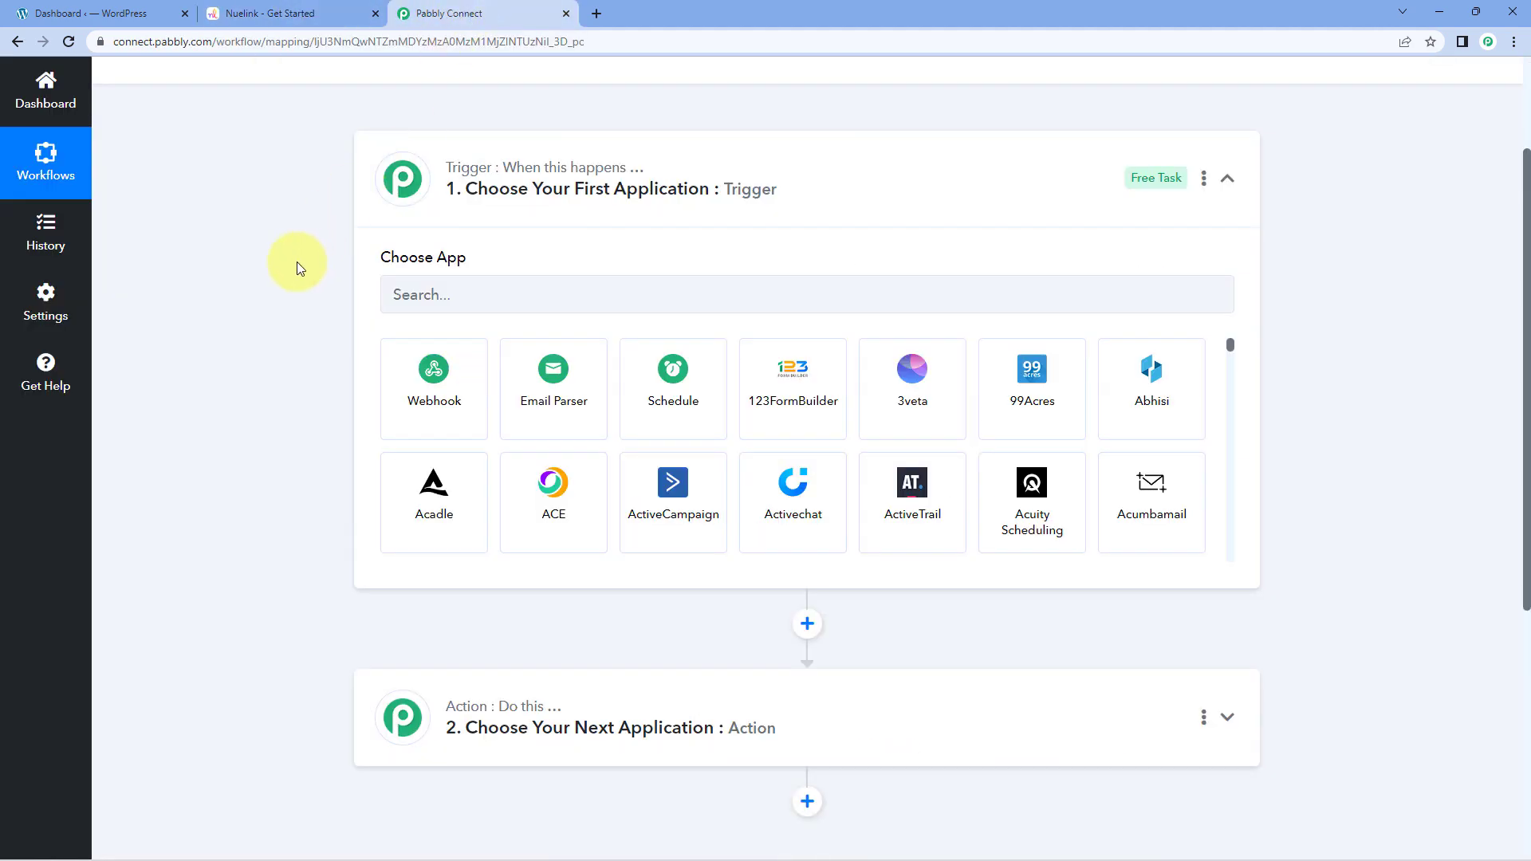
# Choose WordPress as the trigger app and set its trigger event to New Post Published.
pyautogui.click(405, 294)
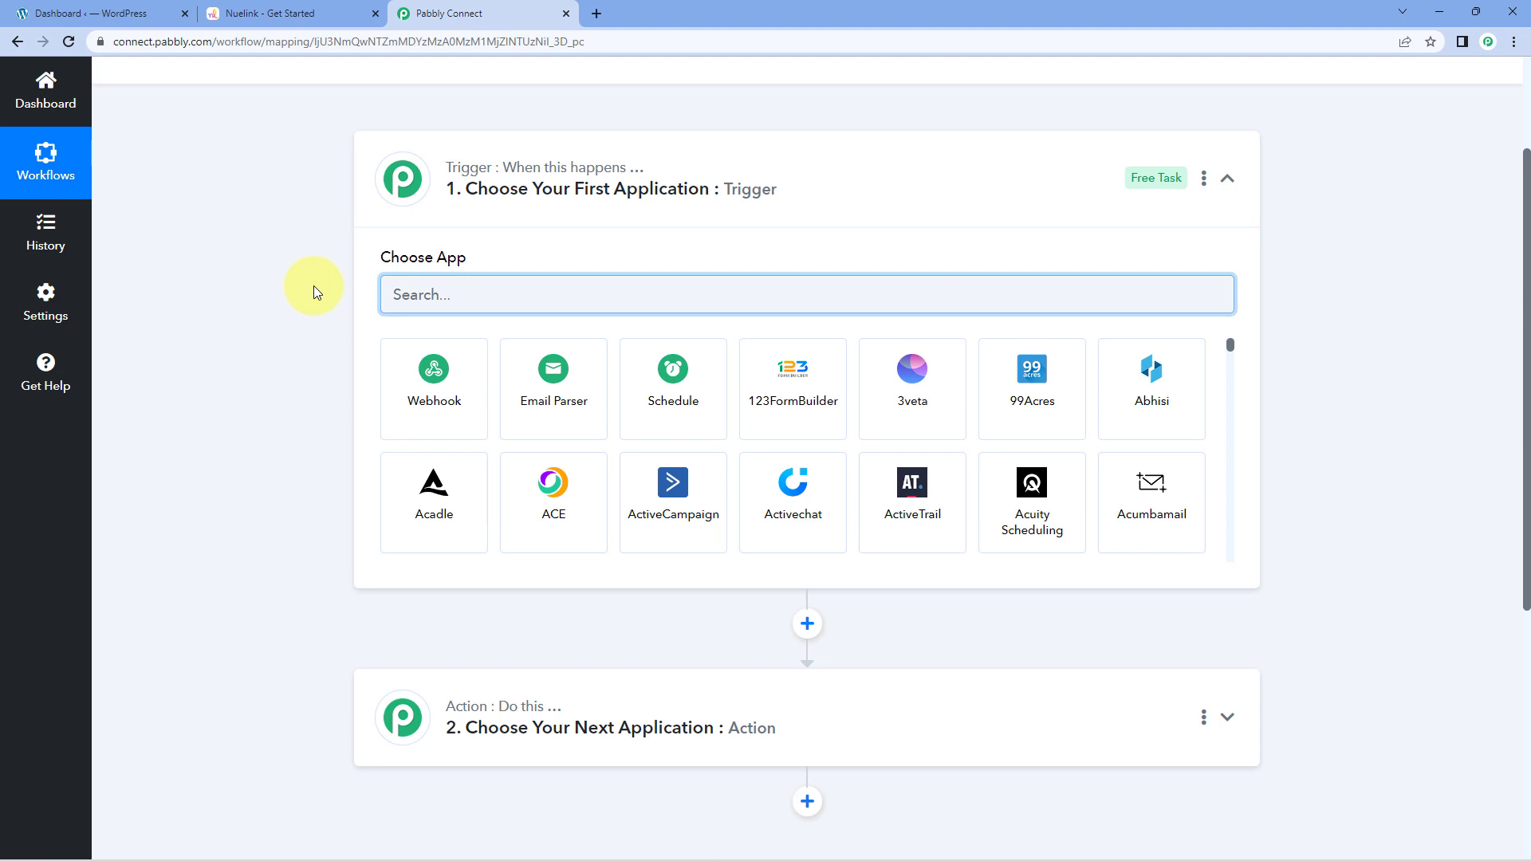
pyautogui.write('WorPress')
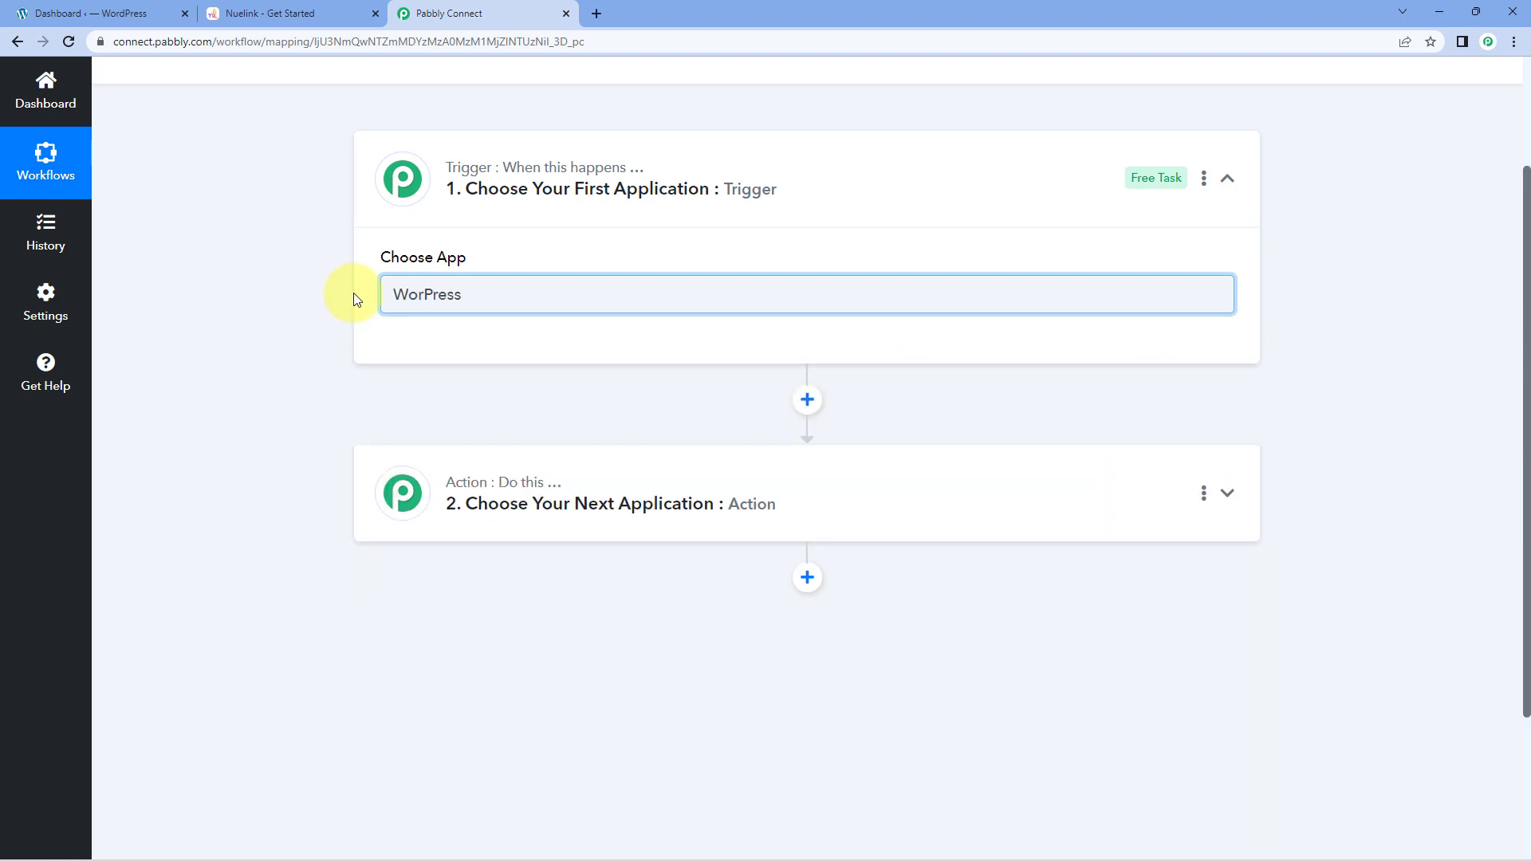
pyautogui.write('d')
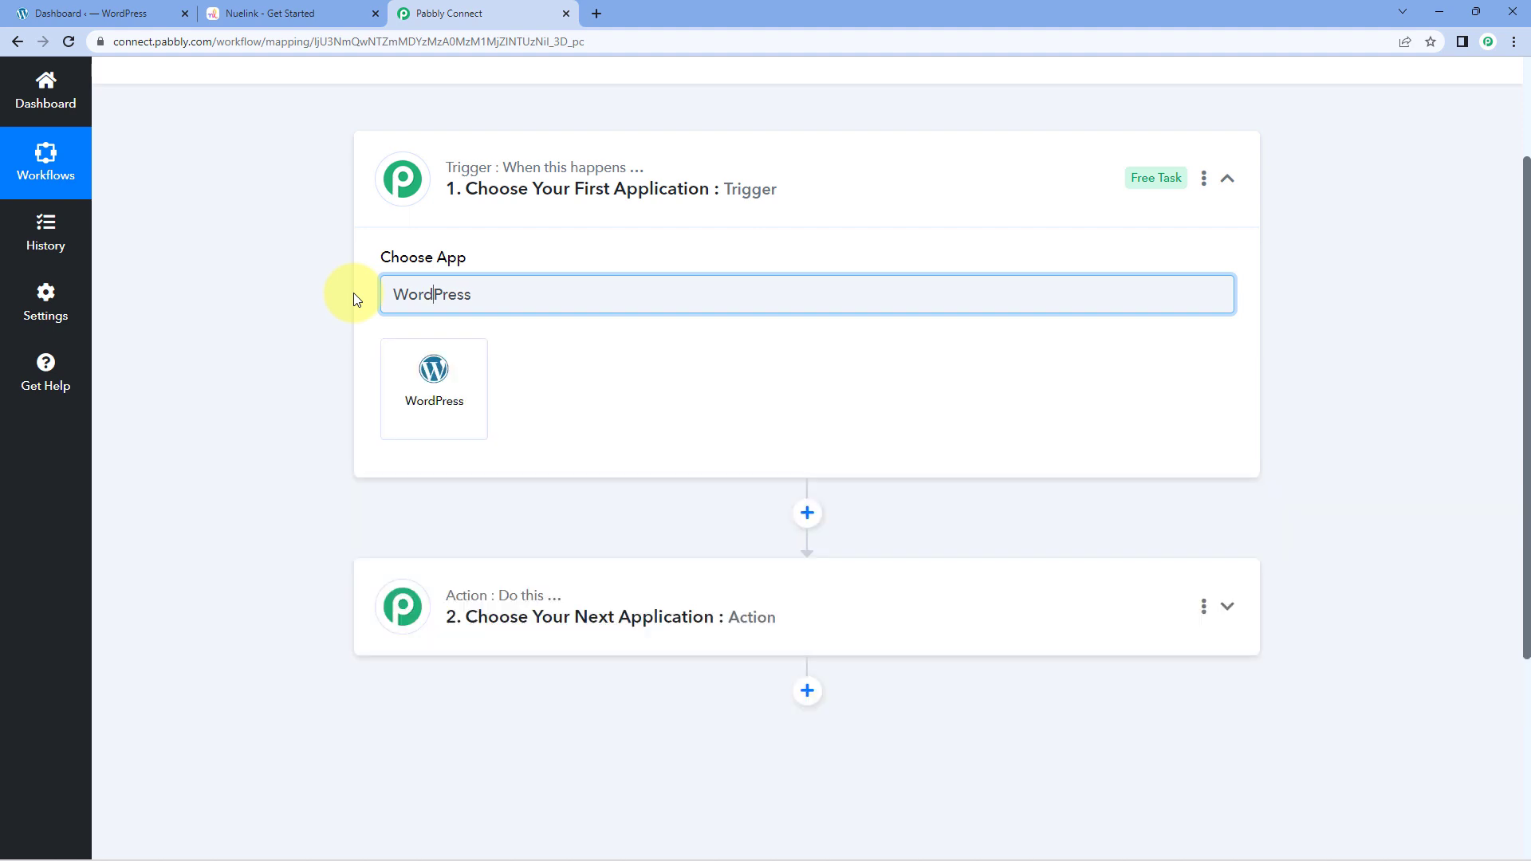
pyautogui.click(438, 380)
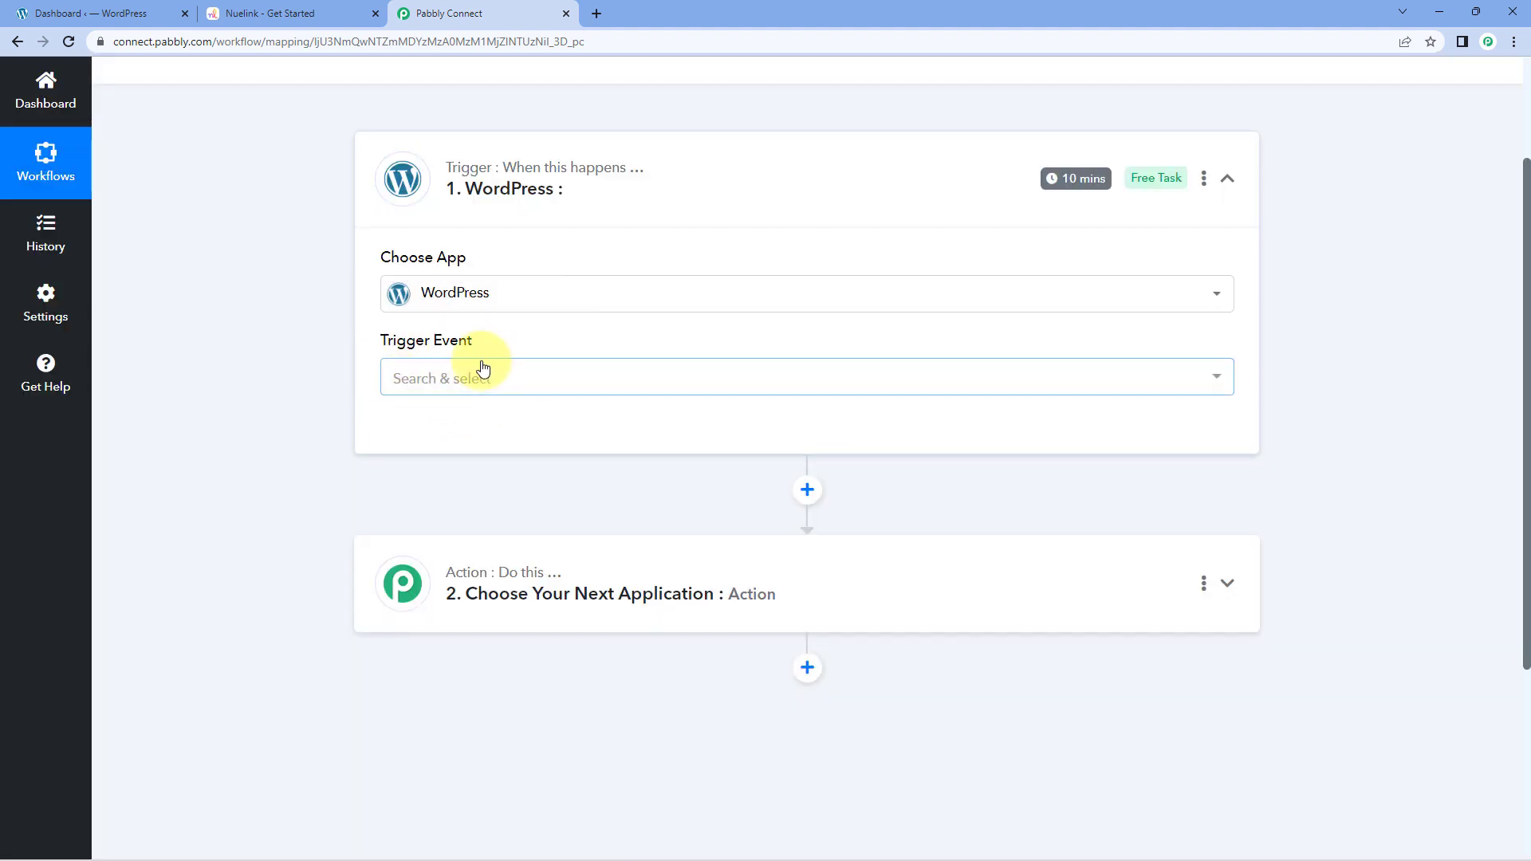
pyautogui.click(511, 381)
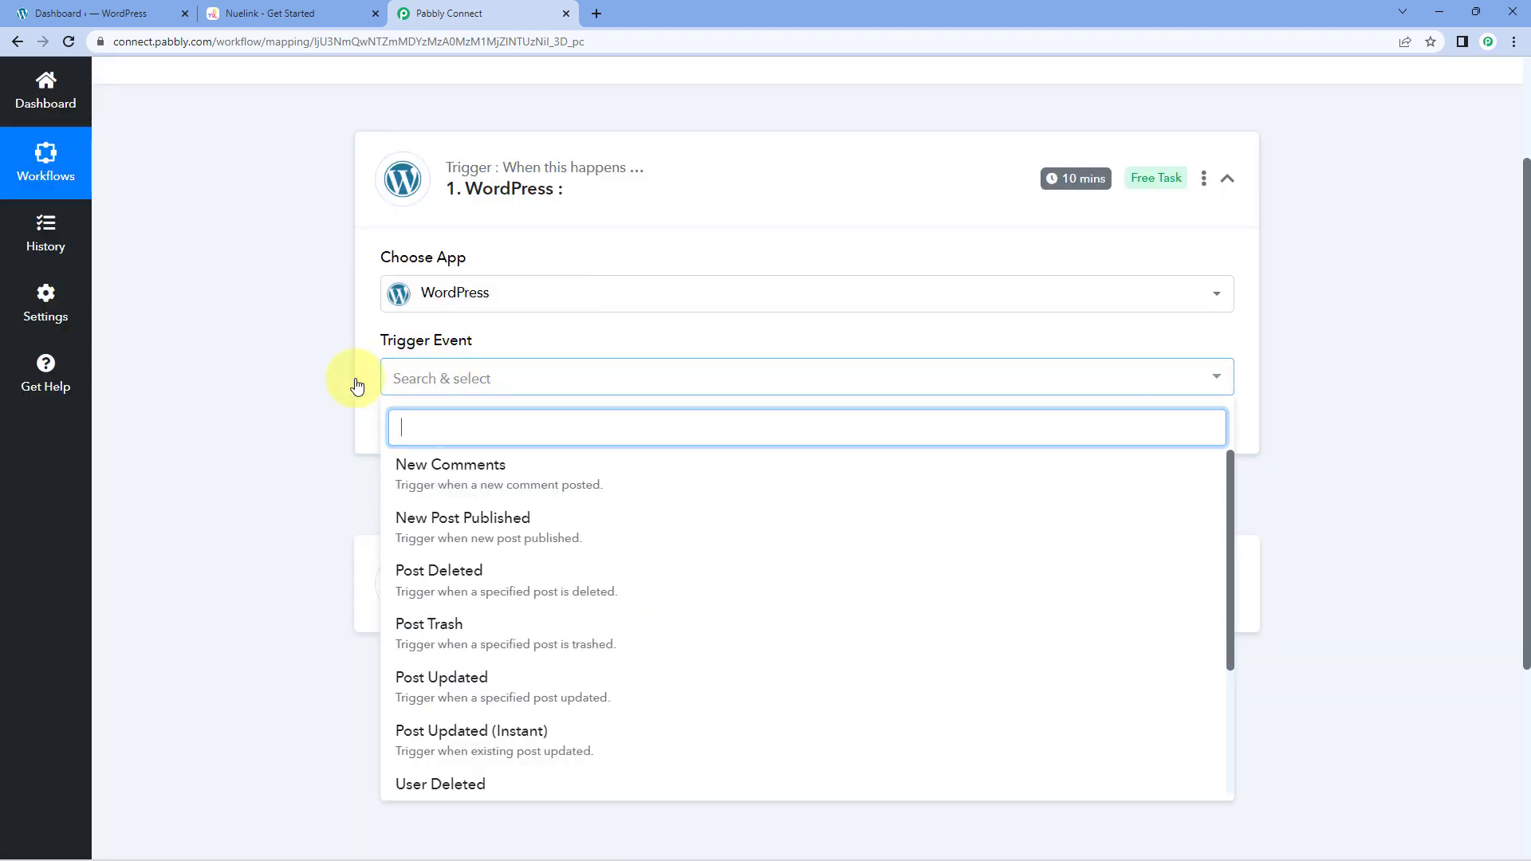
pyautogui.scroll(-1, 287, 400)
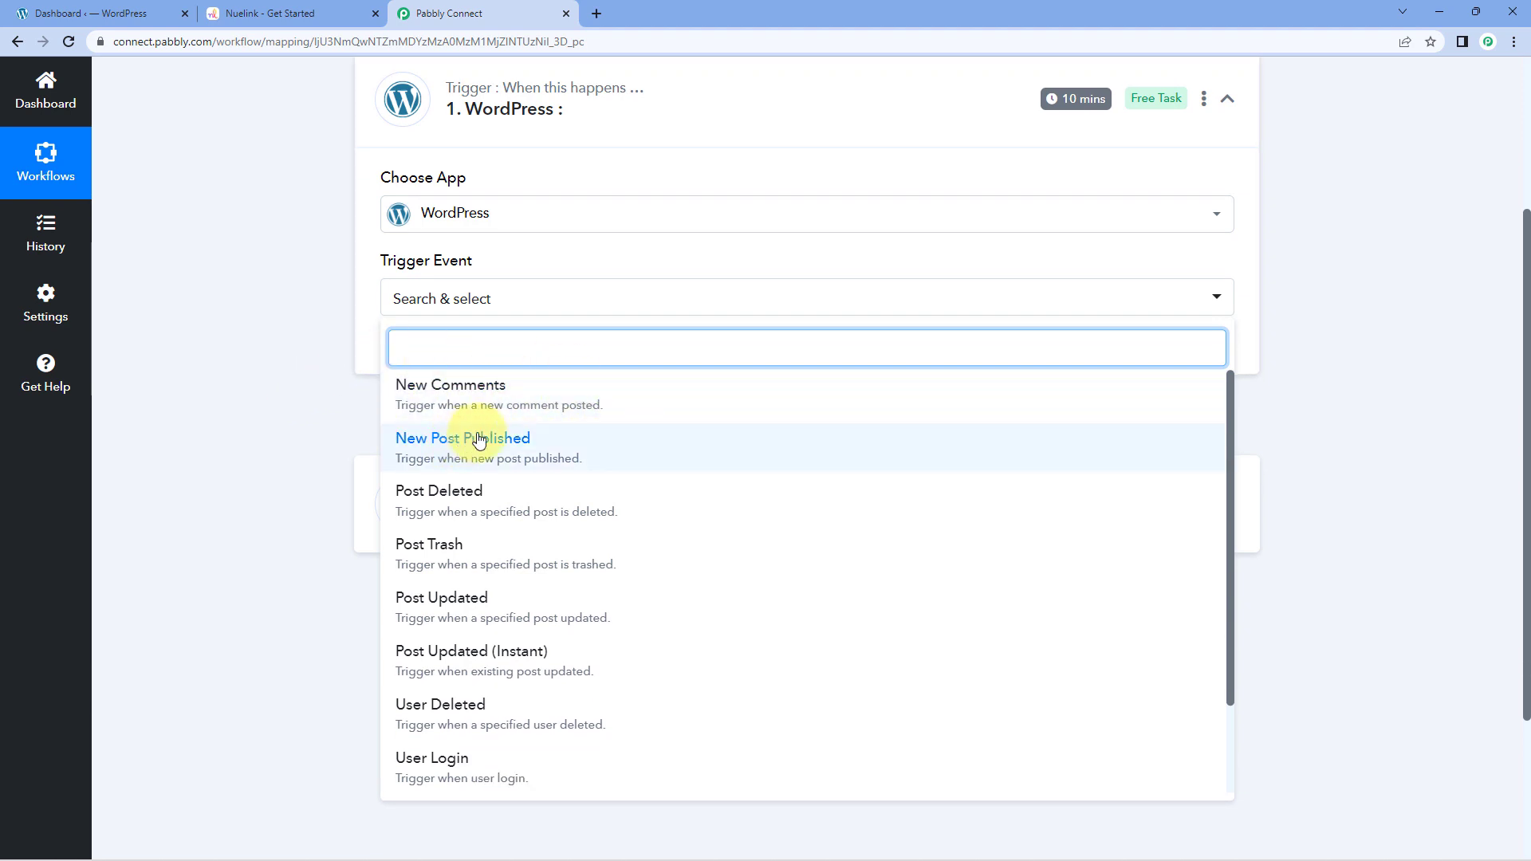
pyautogui.click(447, 439)
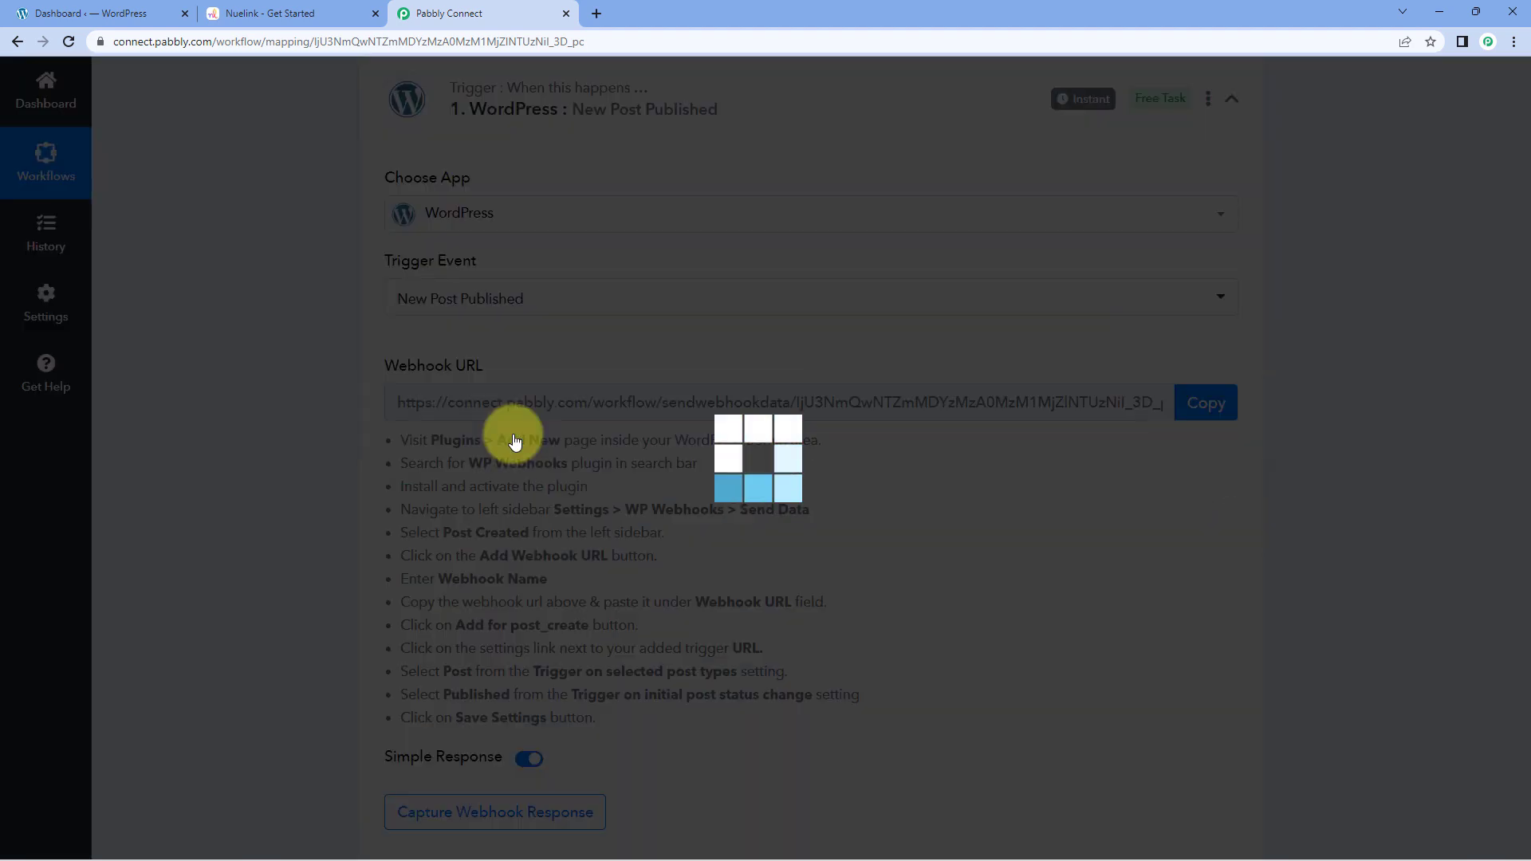
# Copy the trigger's webhook URL and review the WP Webhooks setup instructions below it.
pyautogui.scroll(-1, 462, 349)
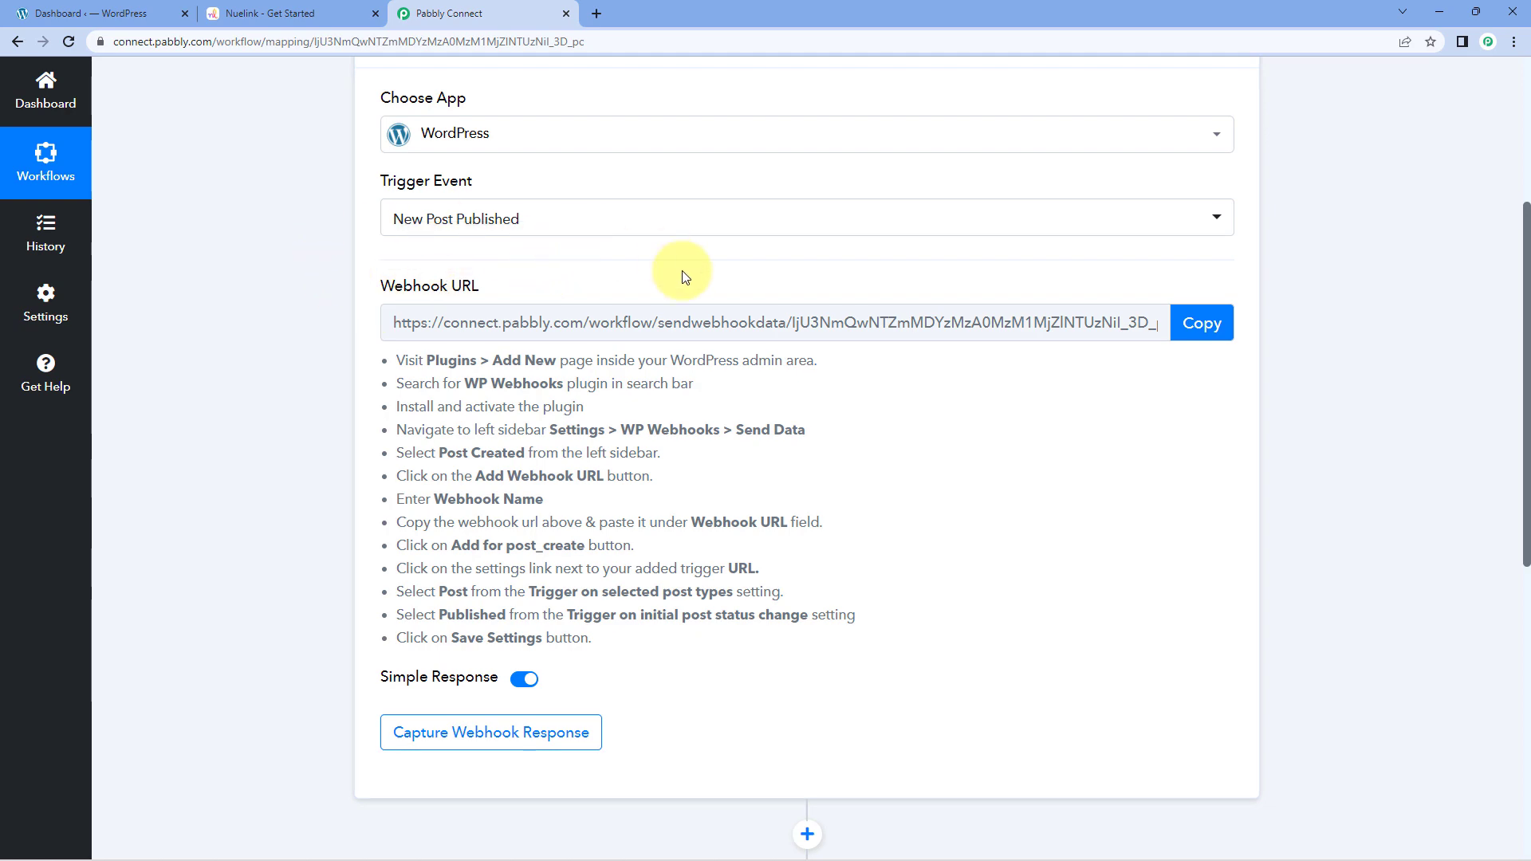
pyautogui.click(1211, 333)
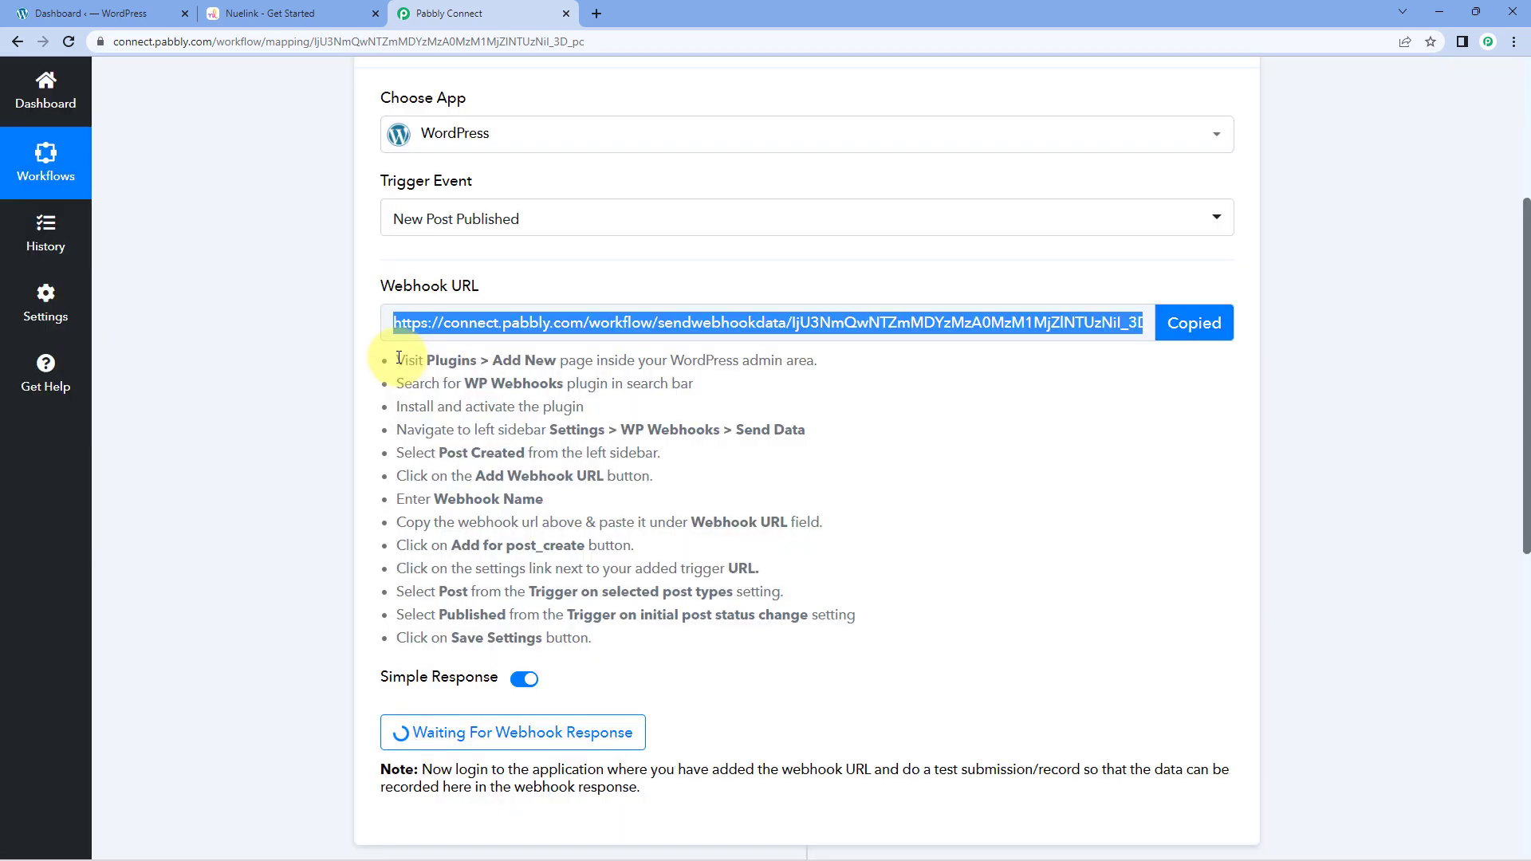
pyautogui.moveTo(398, 358); pyautogui.dragTo(610, 635)
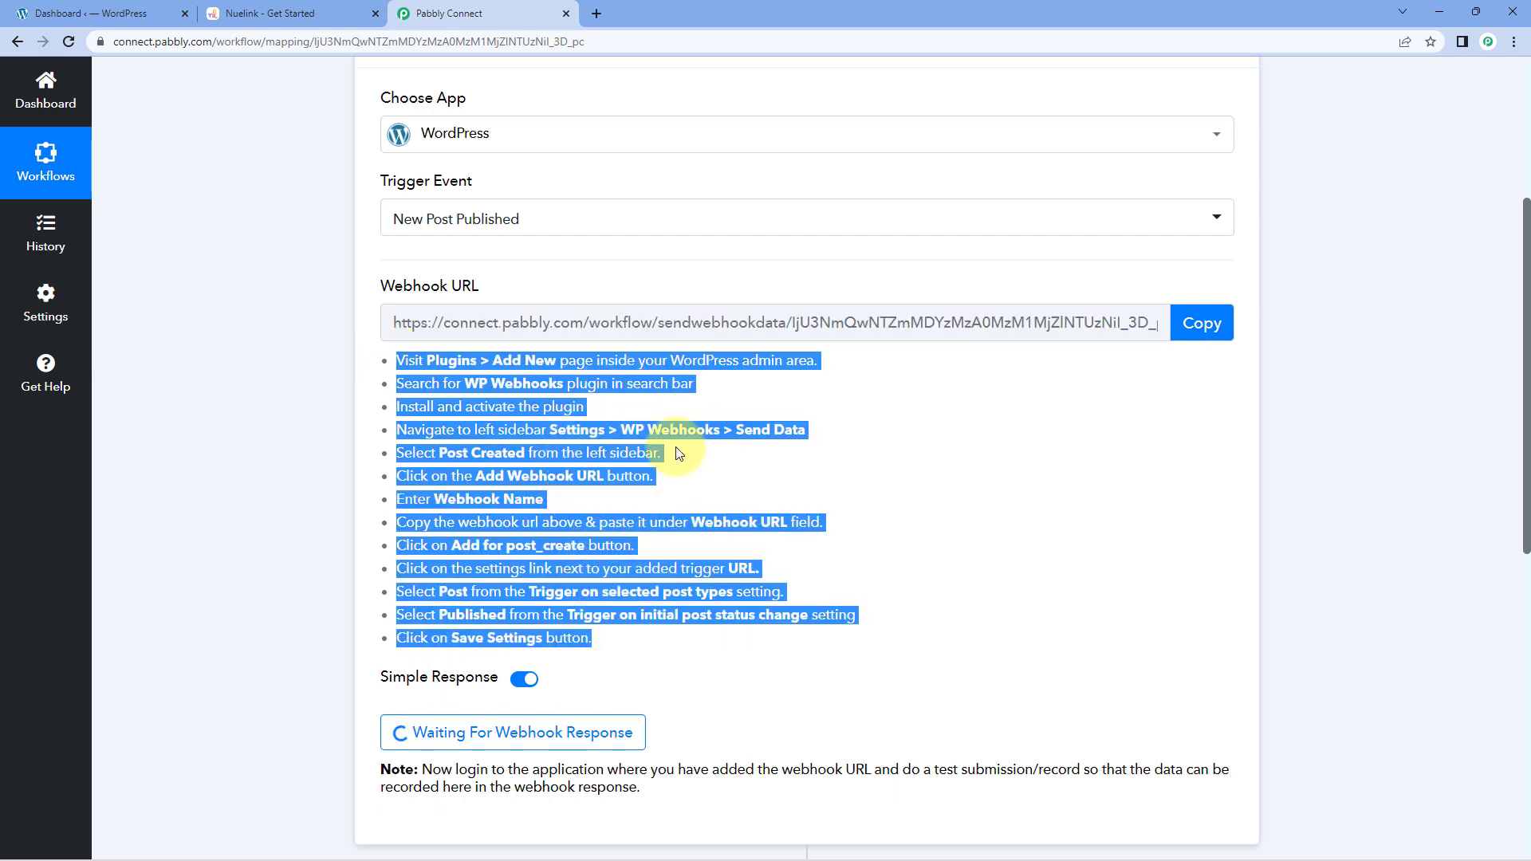
pyautogui.click(696, 413)
pyautogui.scroll(2, 686, 398)
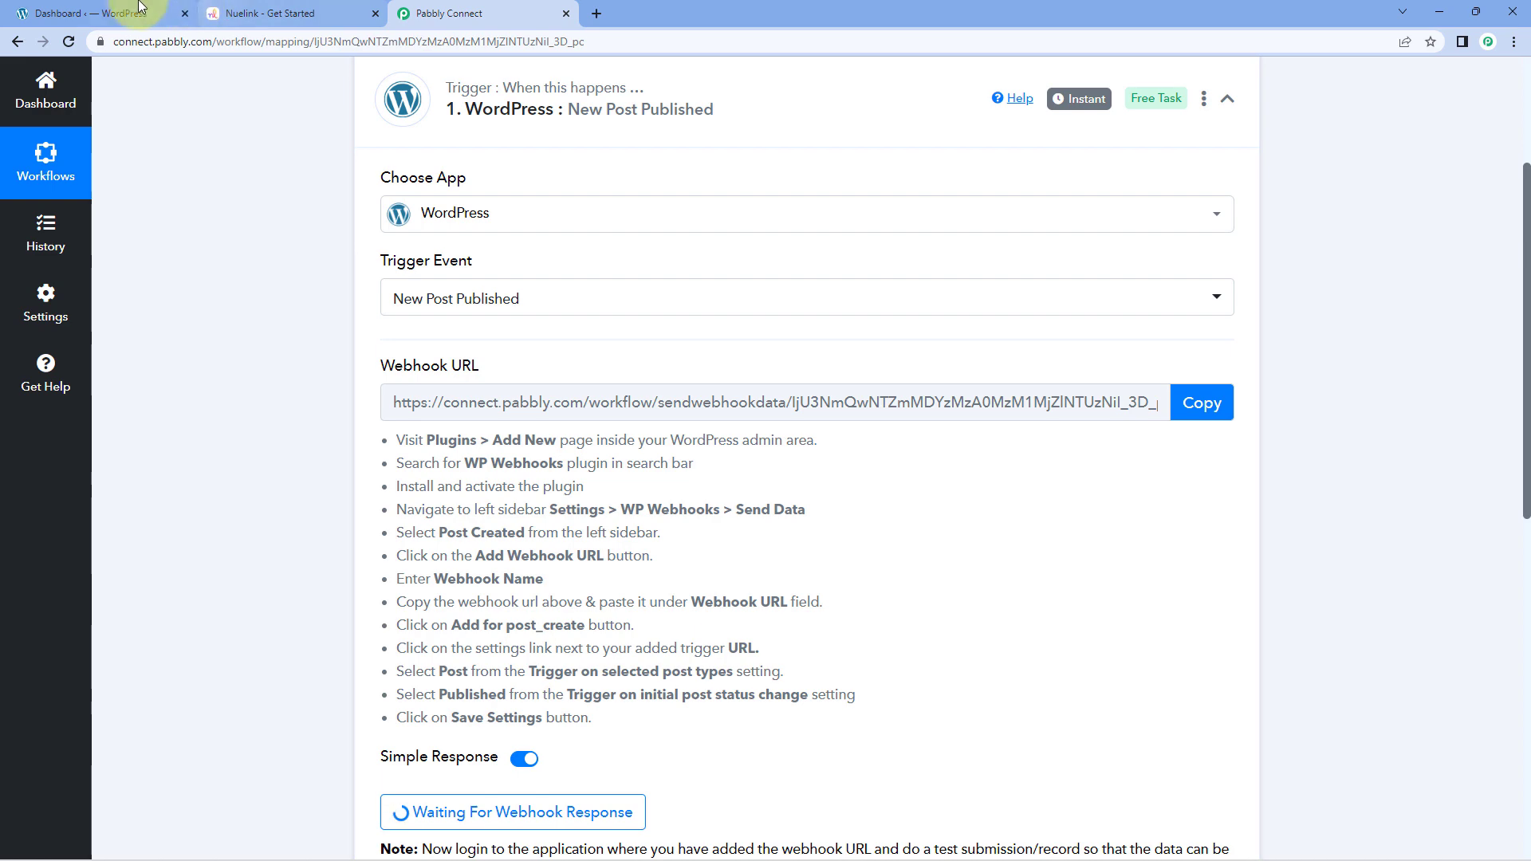
# Switch to the WordPress admin site and search its installed plugins for "WP Webhooks".
pyautogui.click(104, 14)
pyautogui.scroll(-5, 188, 328)
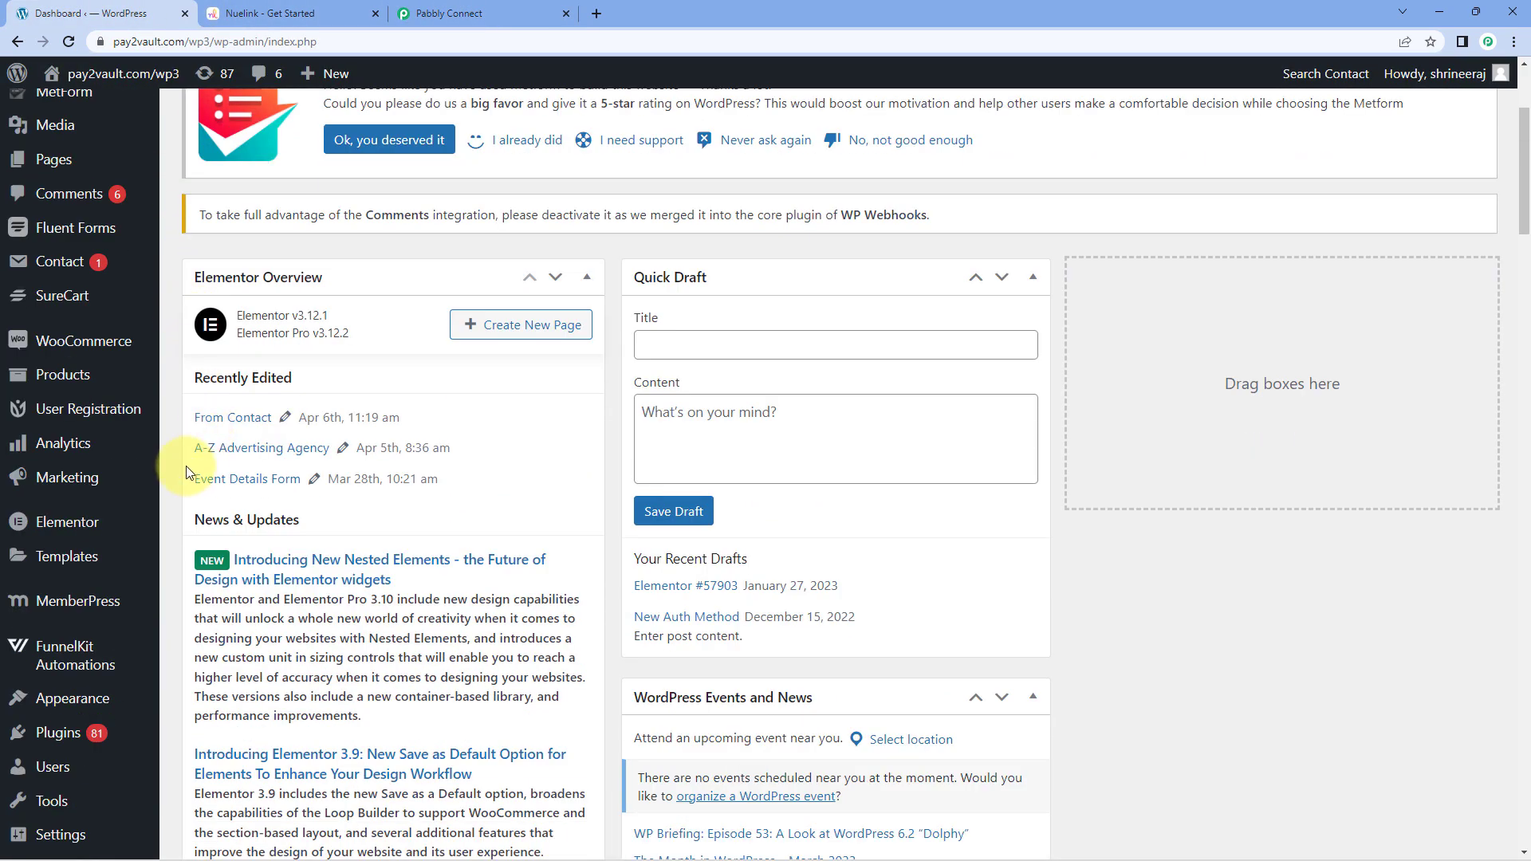
pyautogui.scroll(-1, 179, 479)
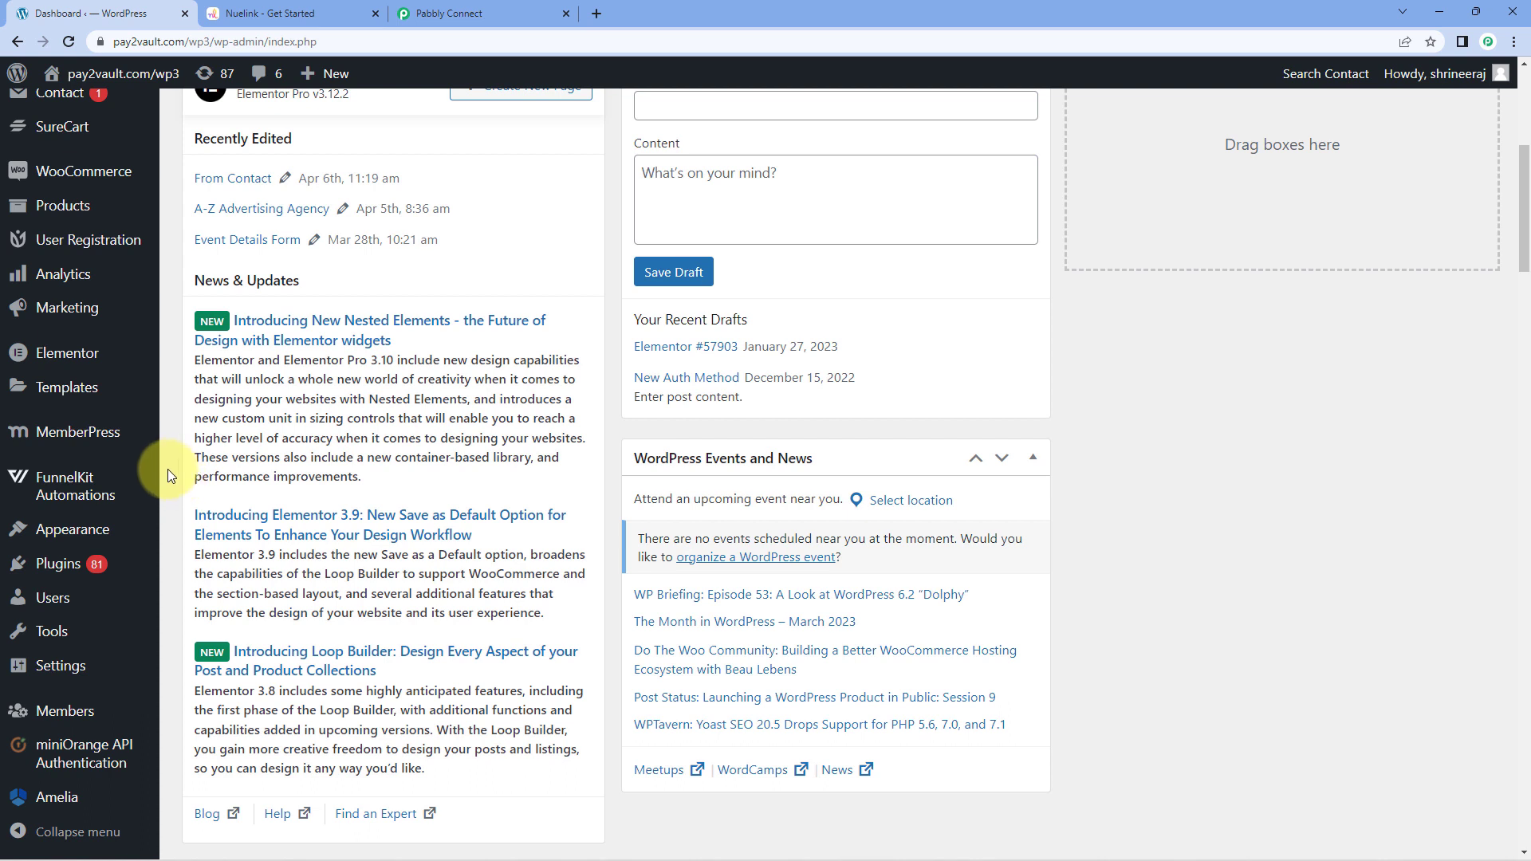
pyautogui.moveTo(80, 570)
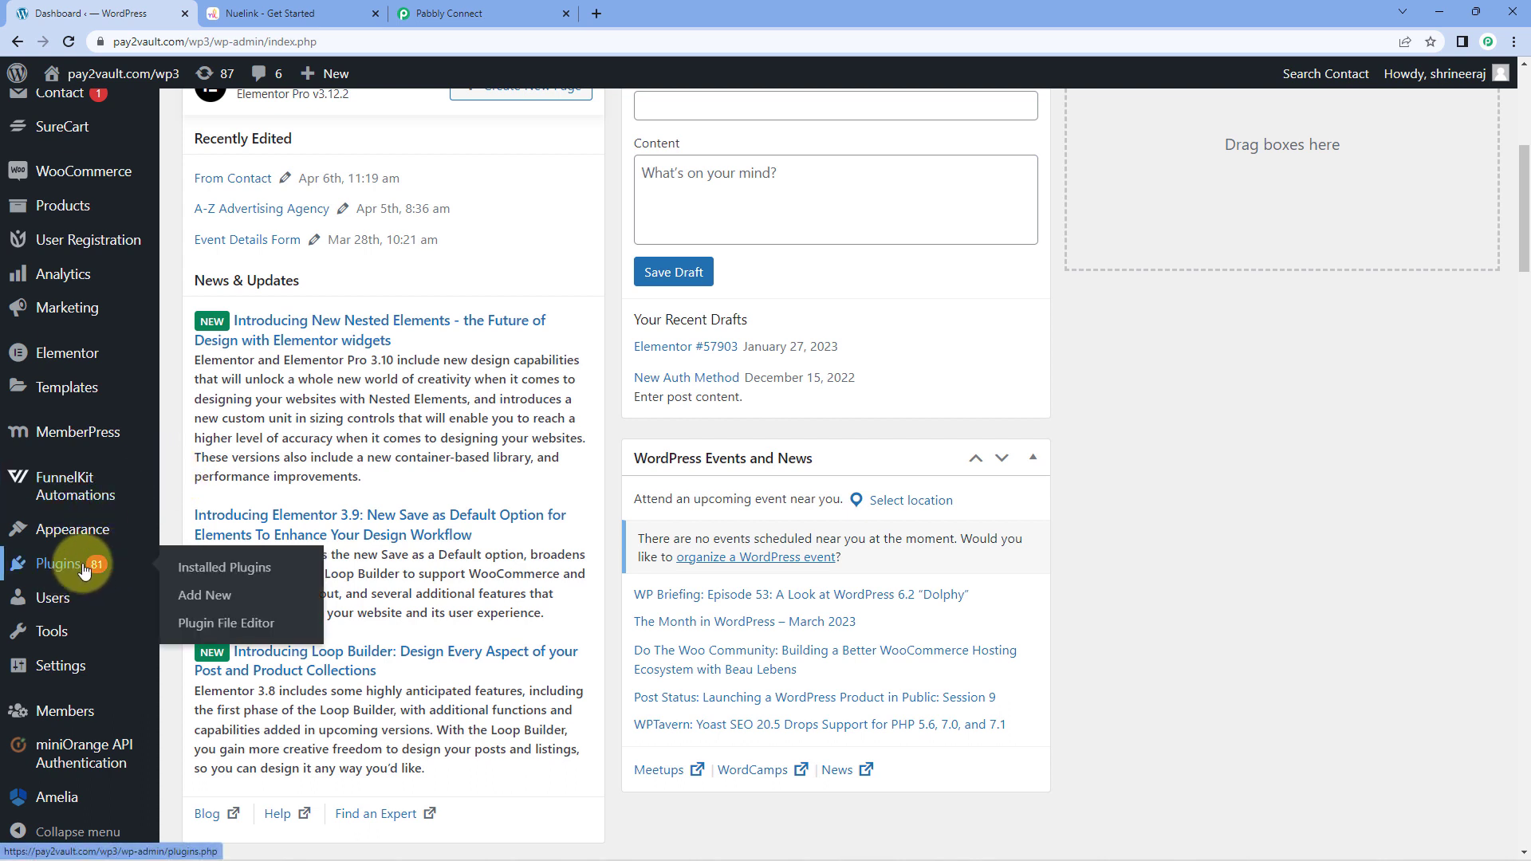
pyautogui.click(206, 596)
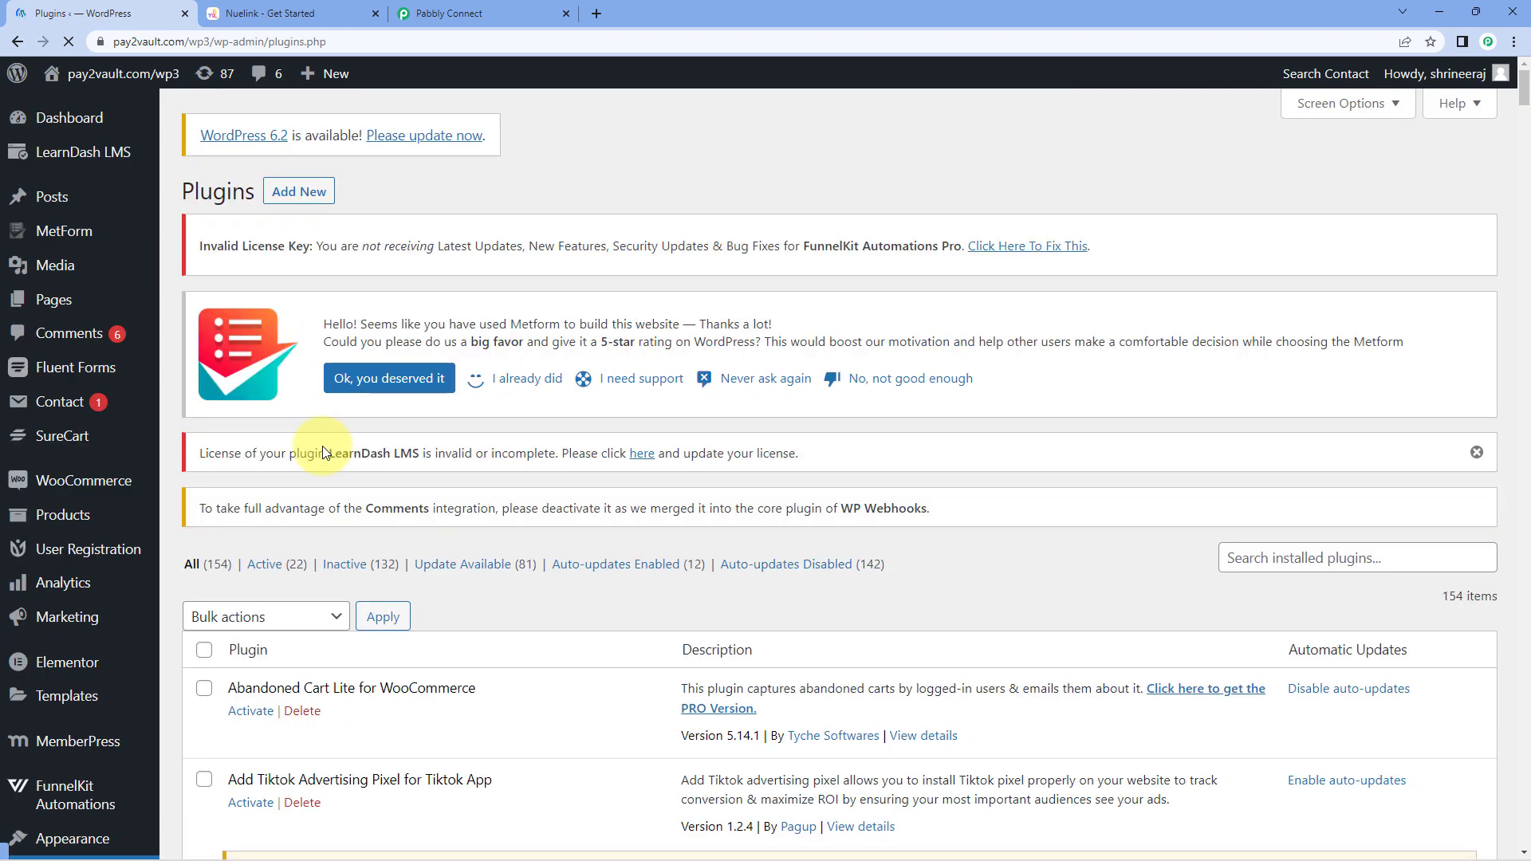
pyautogui.scroll(-2, 798, 479)
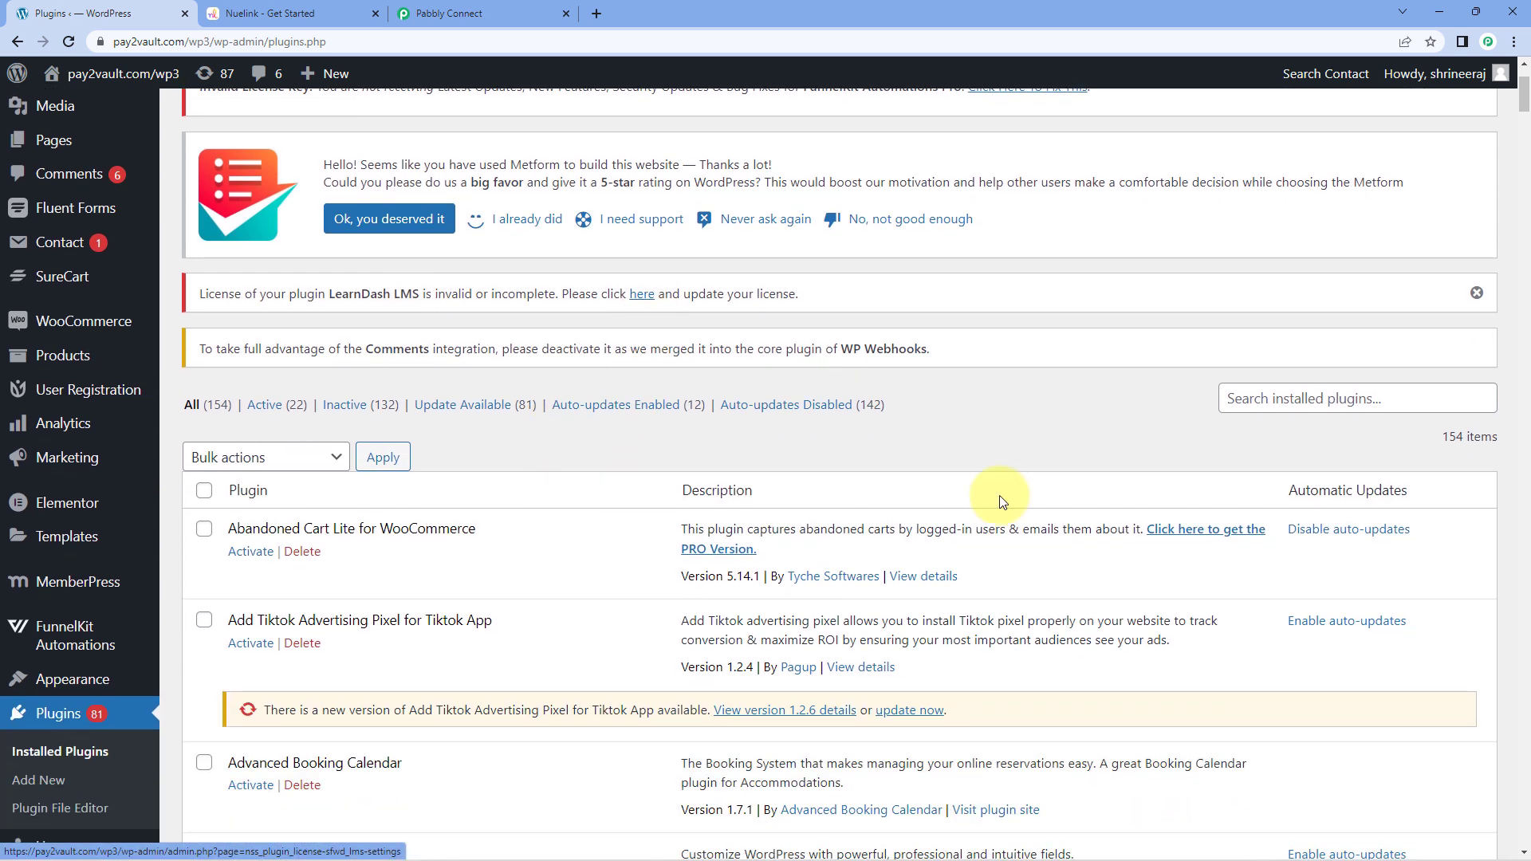
pyautogui.click(1329, 398)
pyautogui.write('WP W')
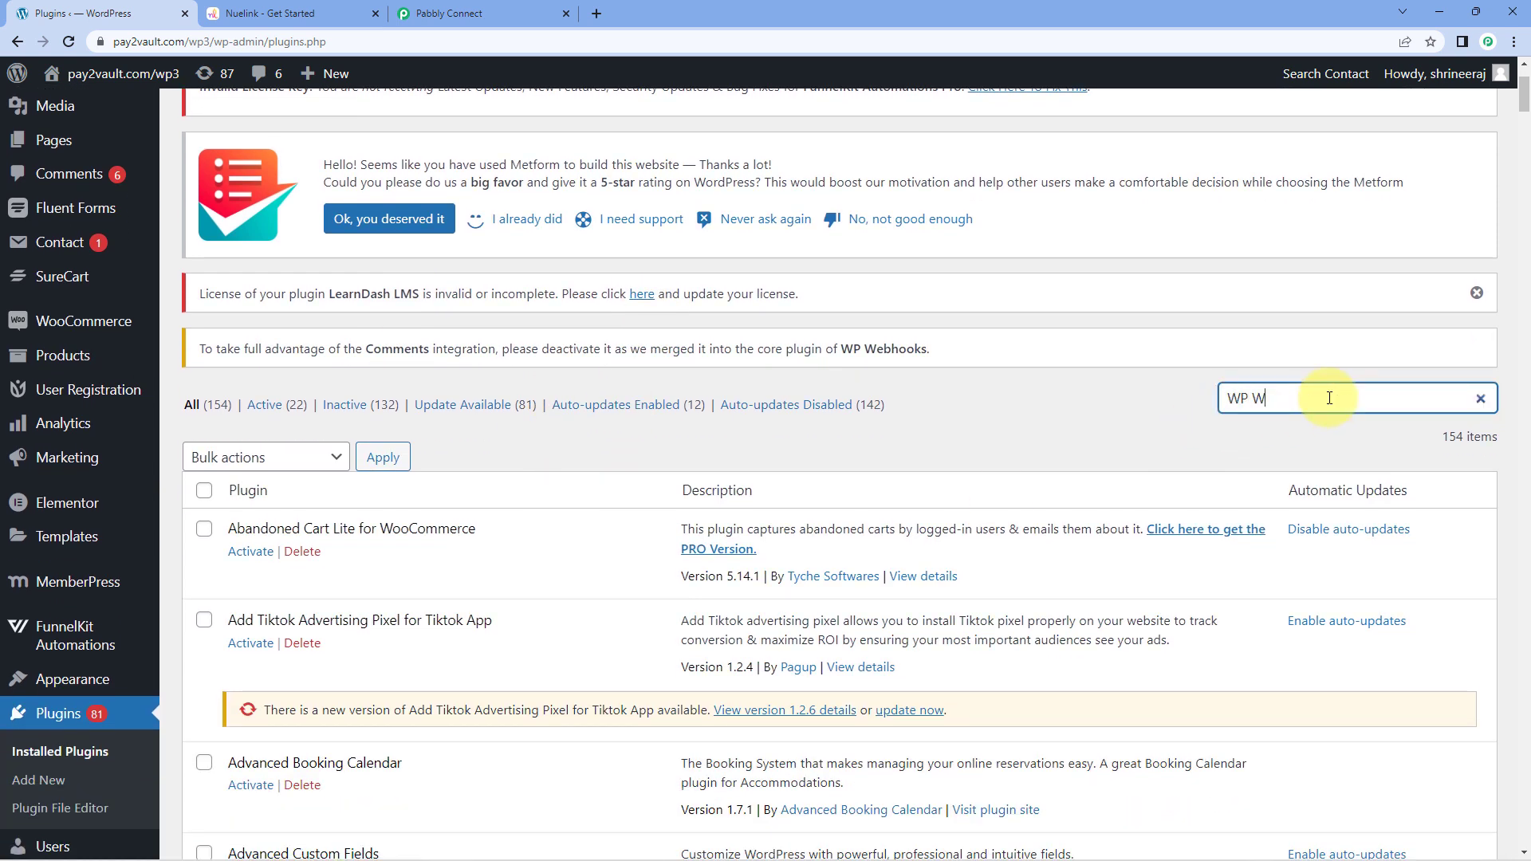
pyautogui.write('ebhooks')
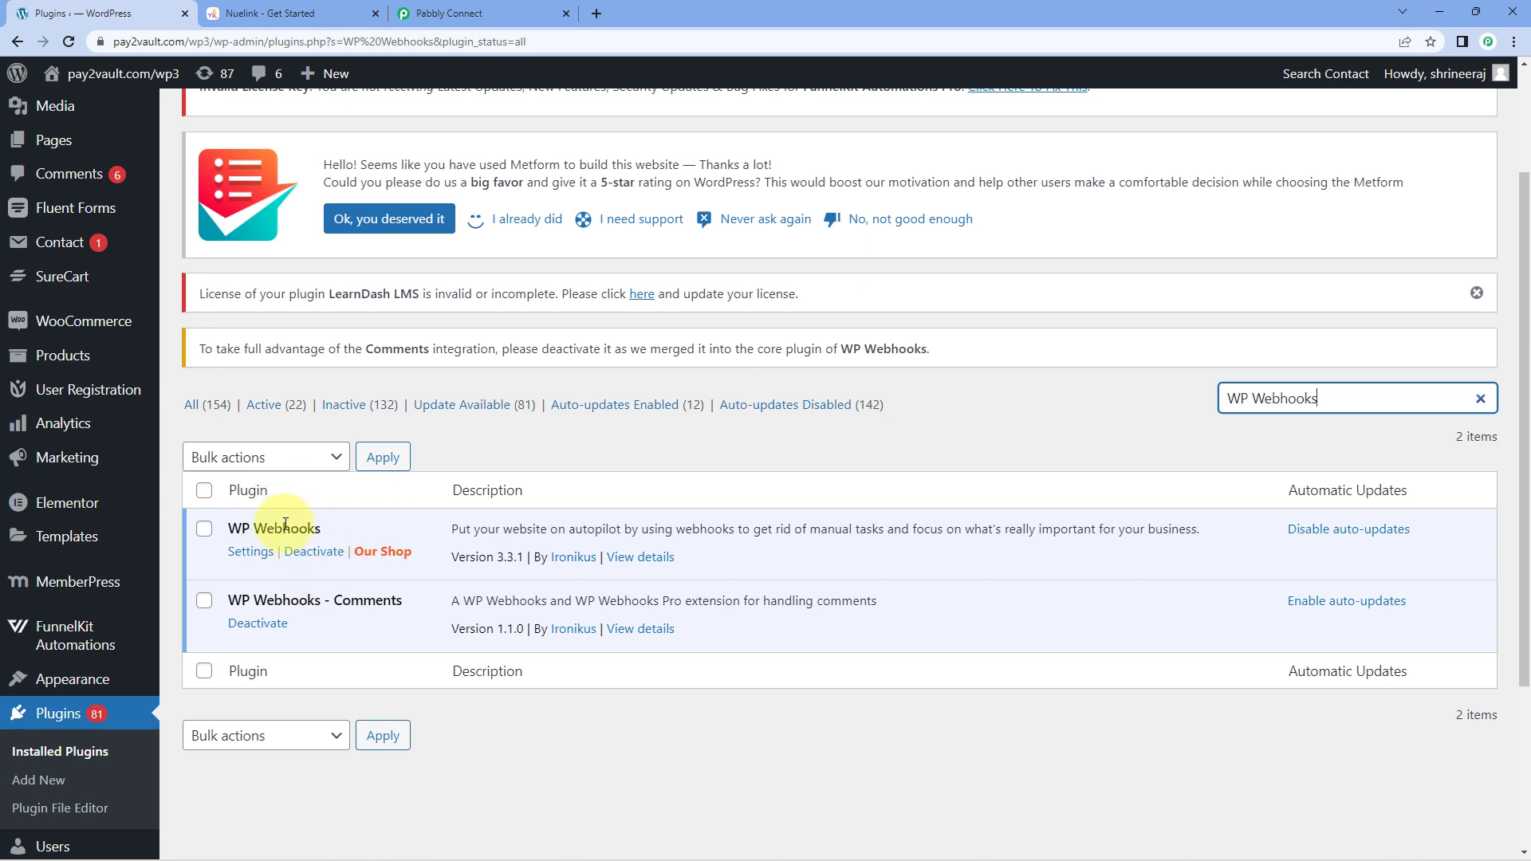
# Open the WP Webhooks plugin settings and go to its Send Data section.
pyautogui.scroll(1, 96, 446)
pyautogui.scroll(-5, 96, 462)
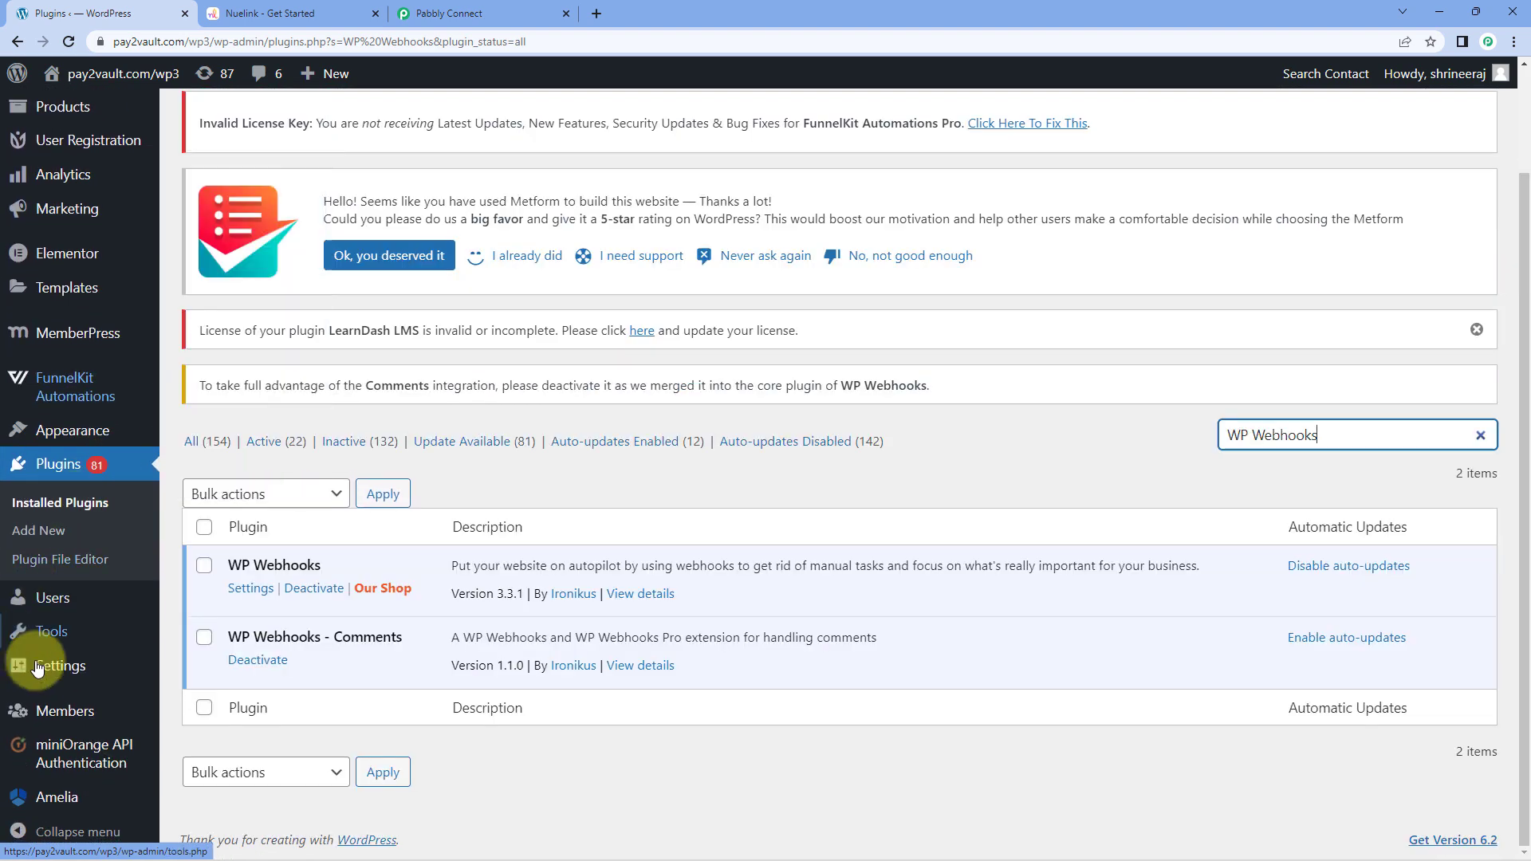
pyautogui.moveTo(72, 673)
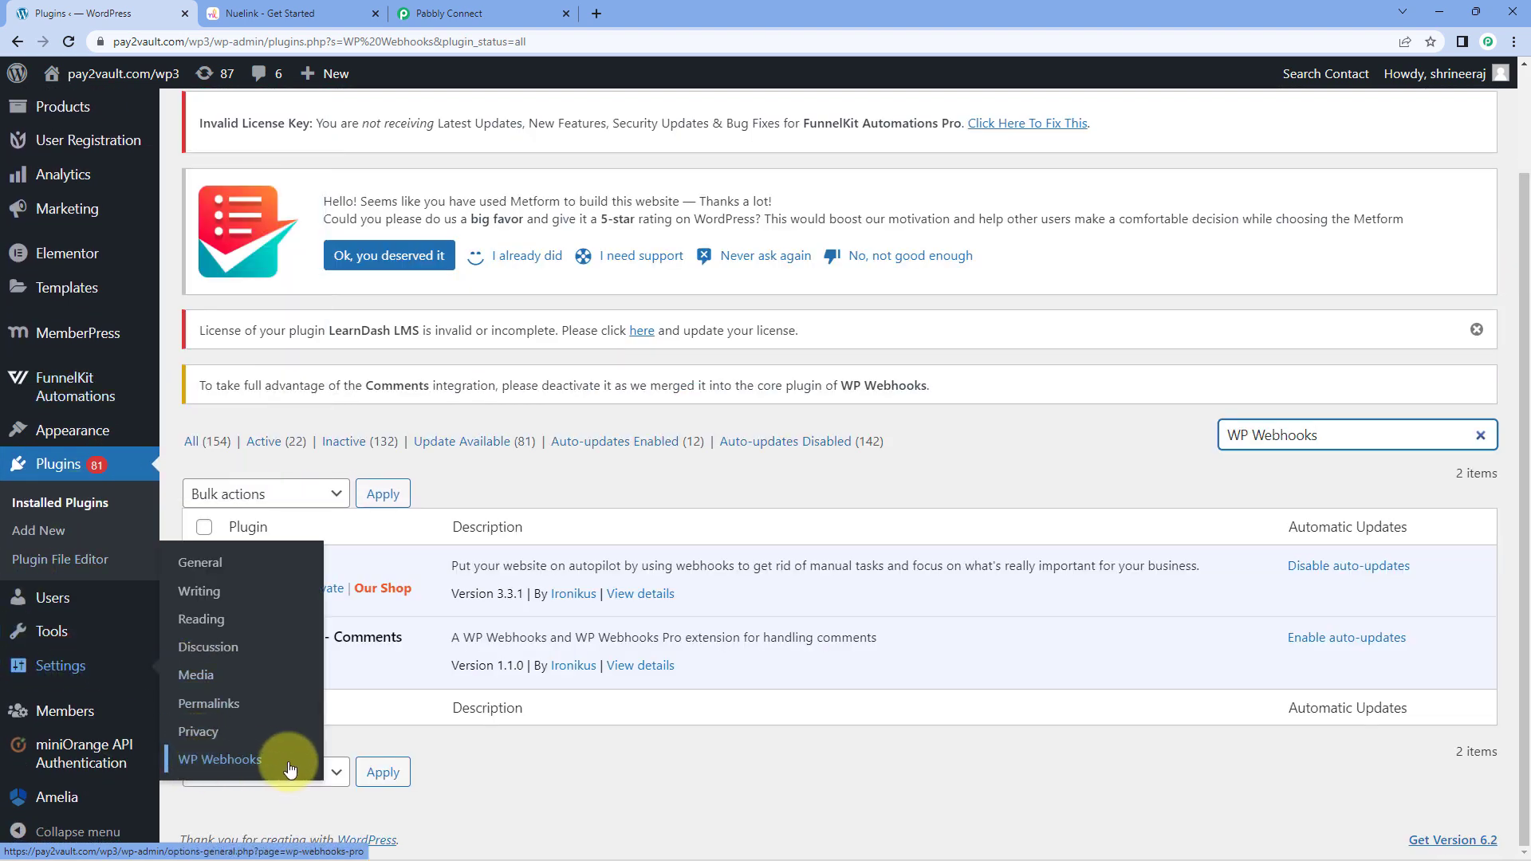
pyautogui.click(243, 764)
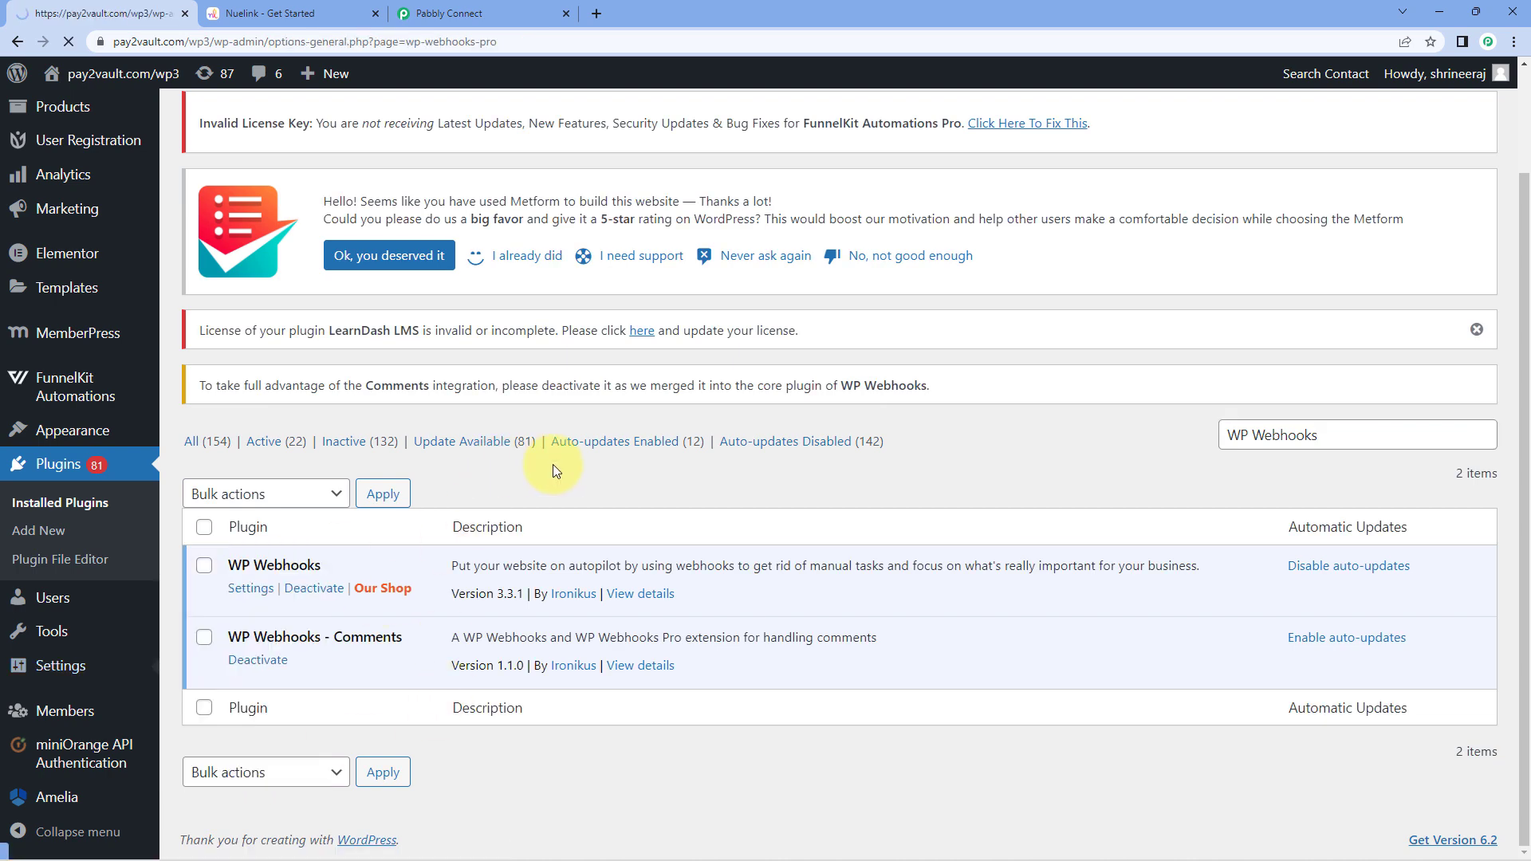
pyautogui.scroll(-2, 590, 407)
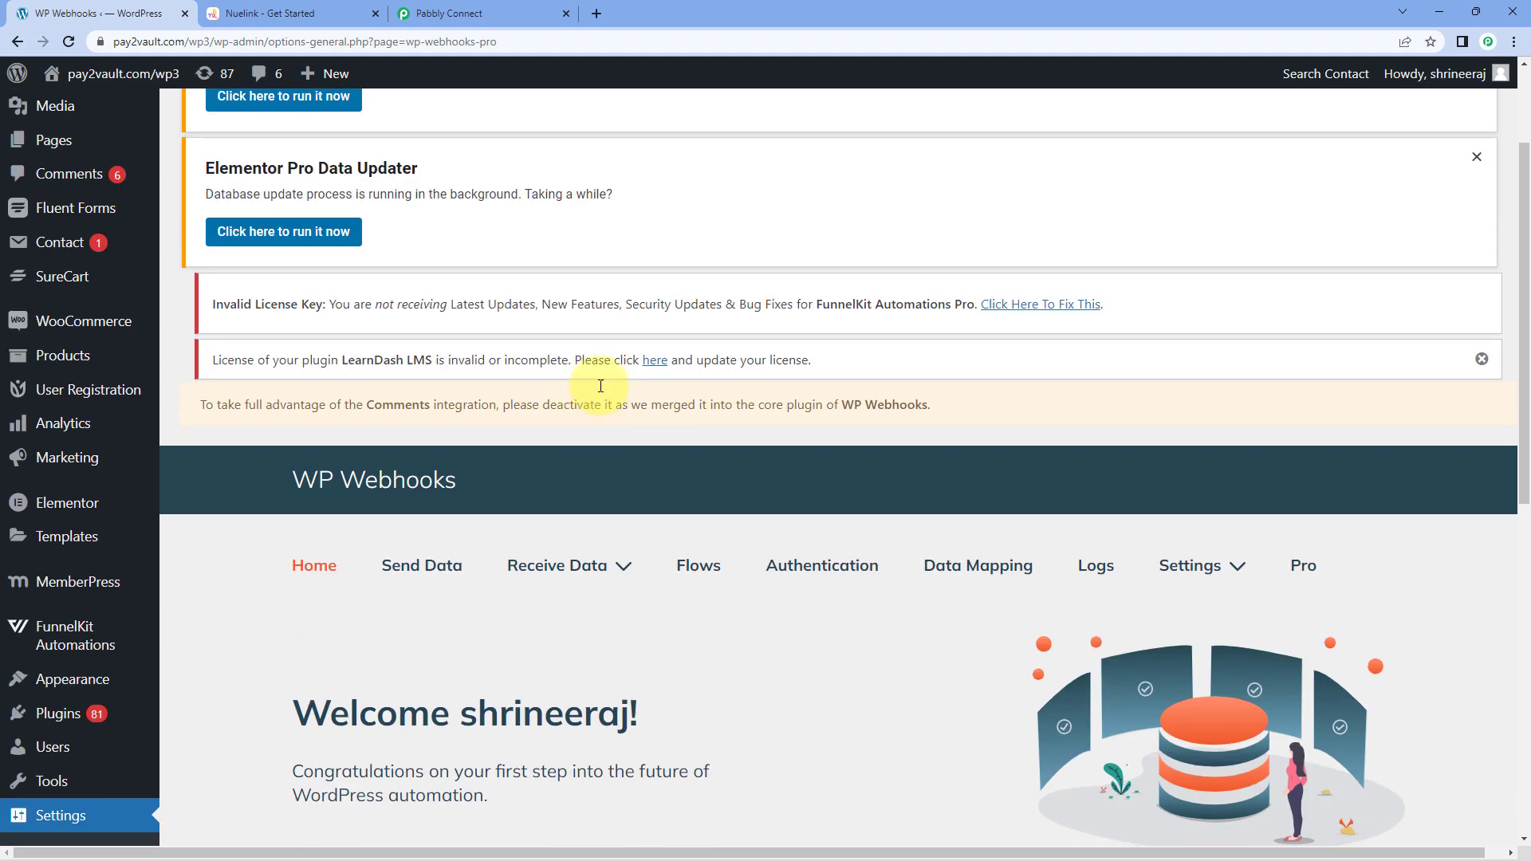
pyautogui.scroll(-3, 550, 375)
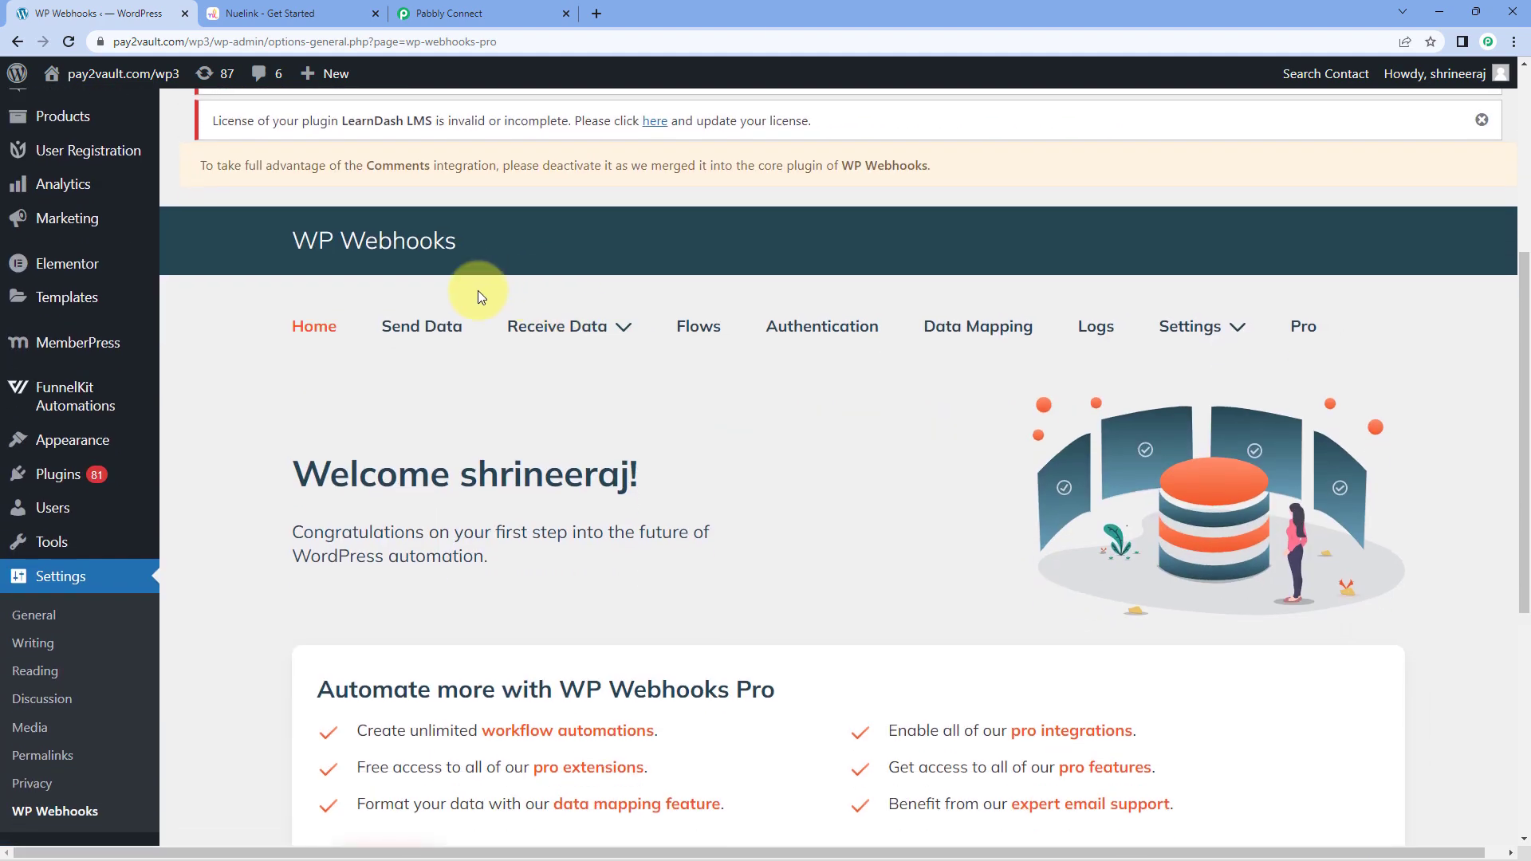
pyautogui.click(423, 327)
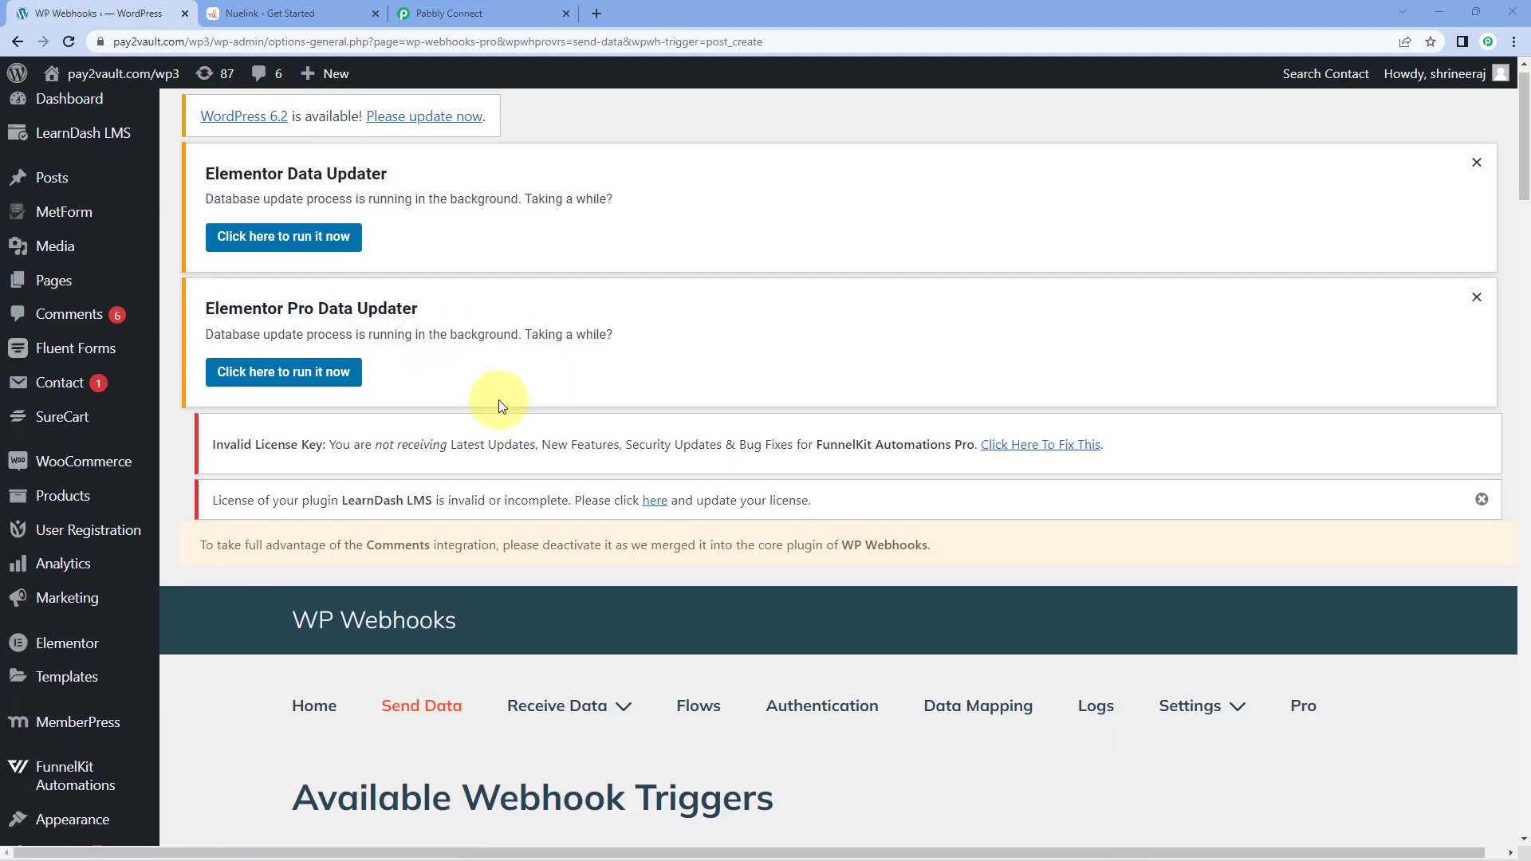
# Start a new webhook URL for the WordPress Post created trigger and name it "Nuelink".
pyautogui.scroll(-9, 463, 382)
pyautogui.scroll(-5, 252, 368)
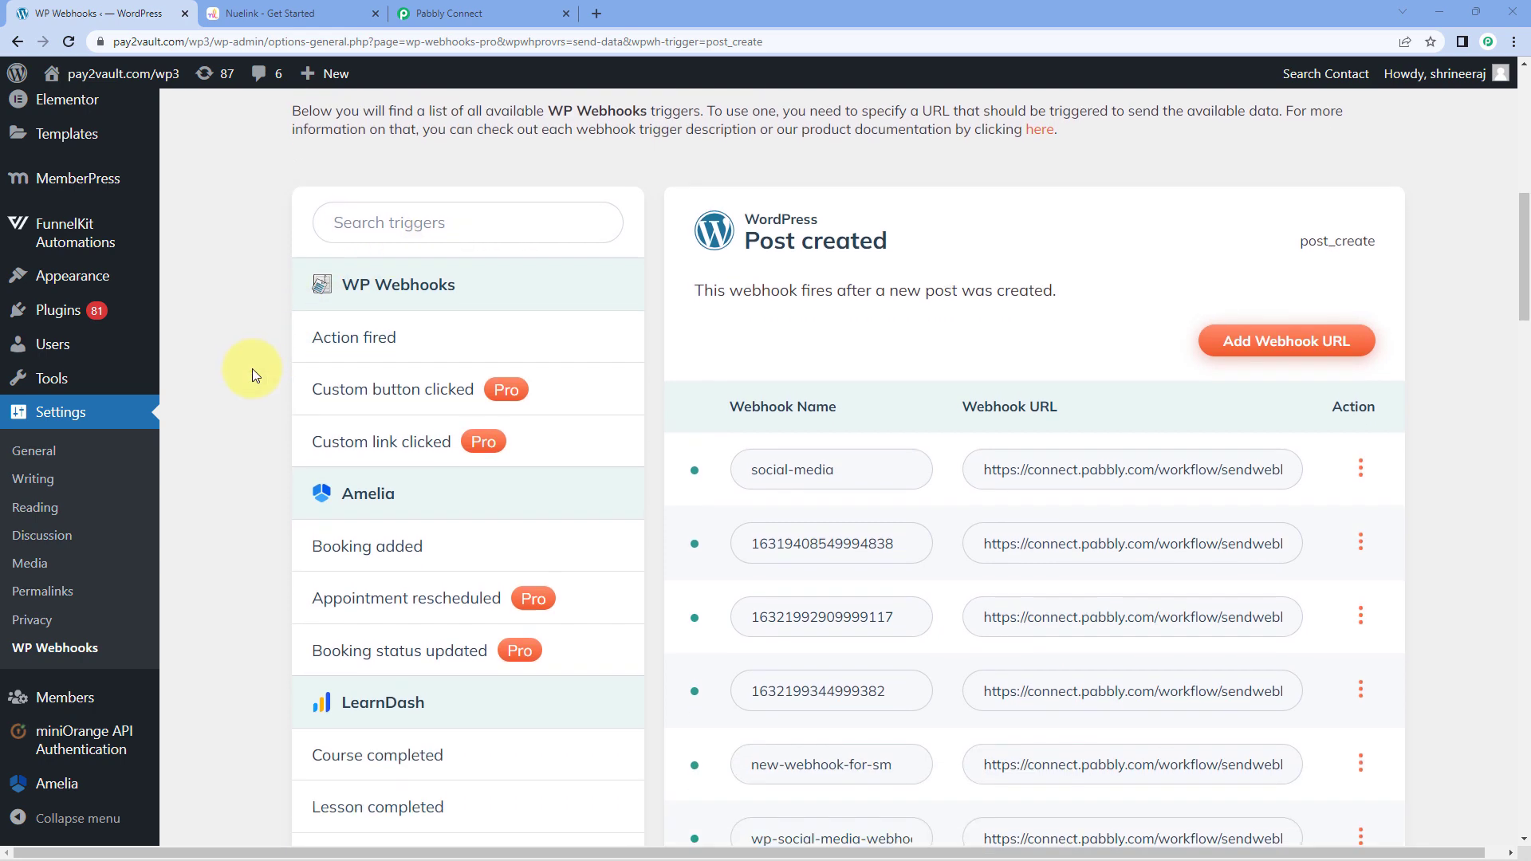
pyautogui.scroll(-7, 281, 355)
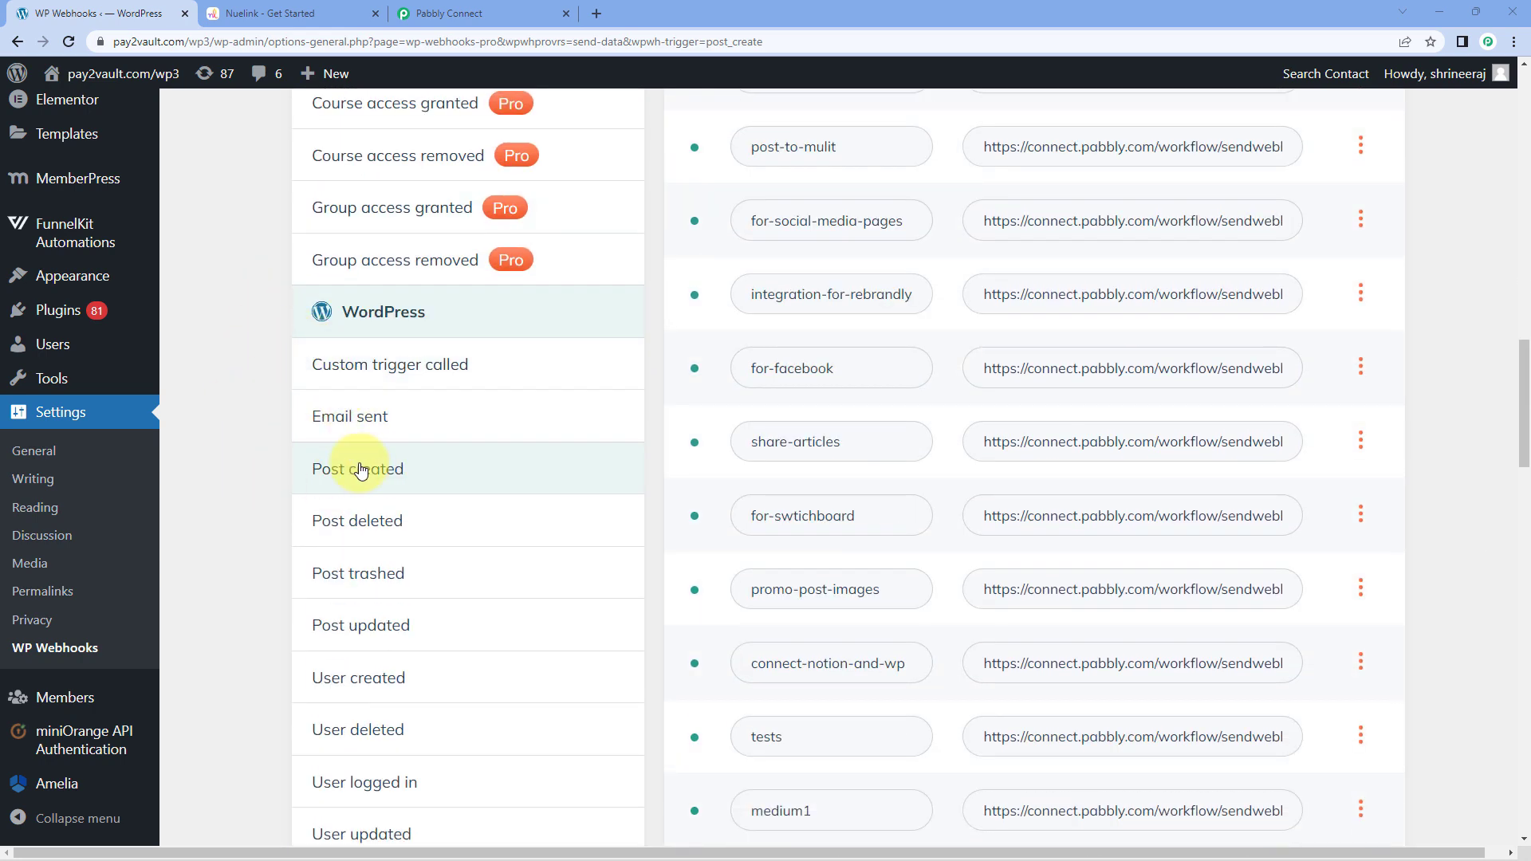
pyautogui.scroll(11, 413, 478)
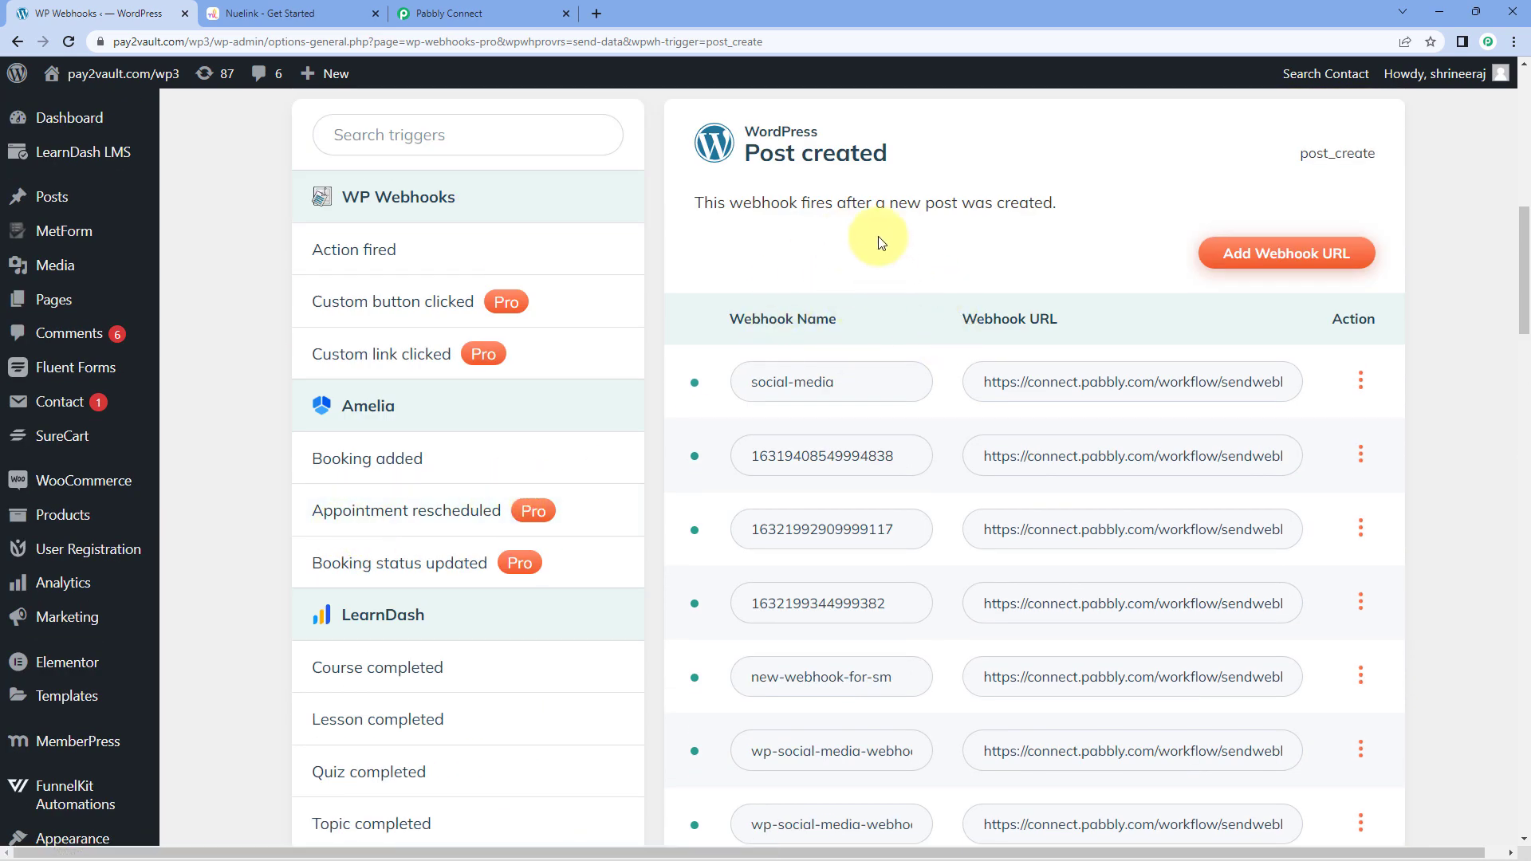
pyautogui.click(1290, 253)
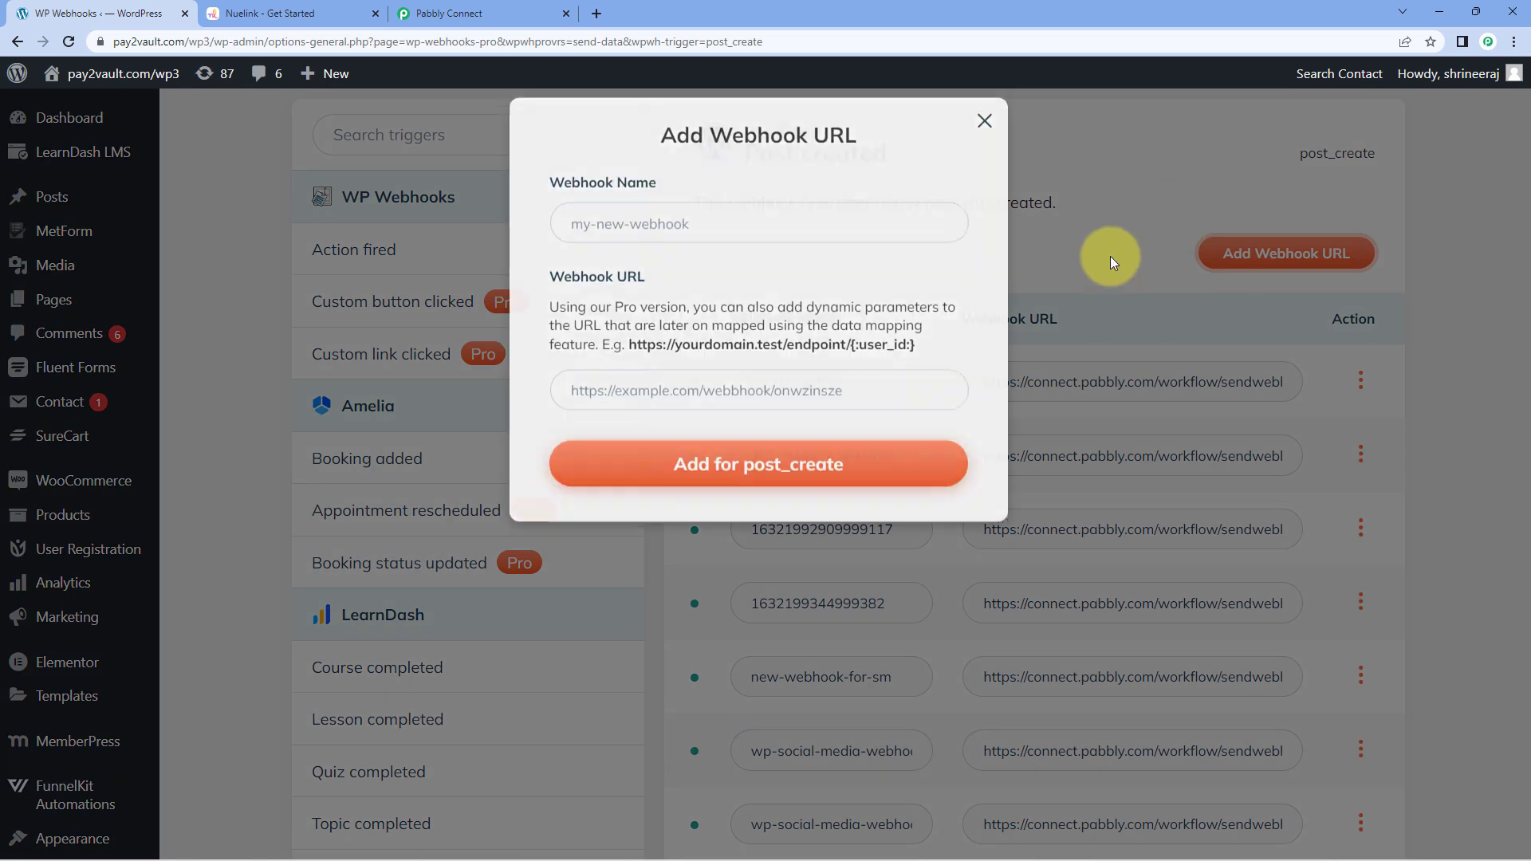
pyautogui.click(689, 239)
pyautogui.write('Nuelink')
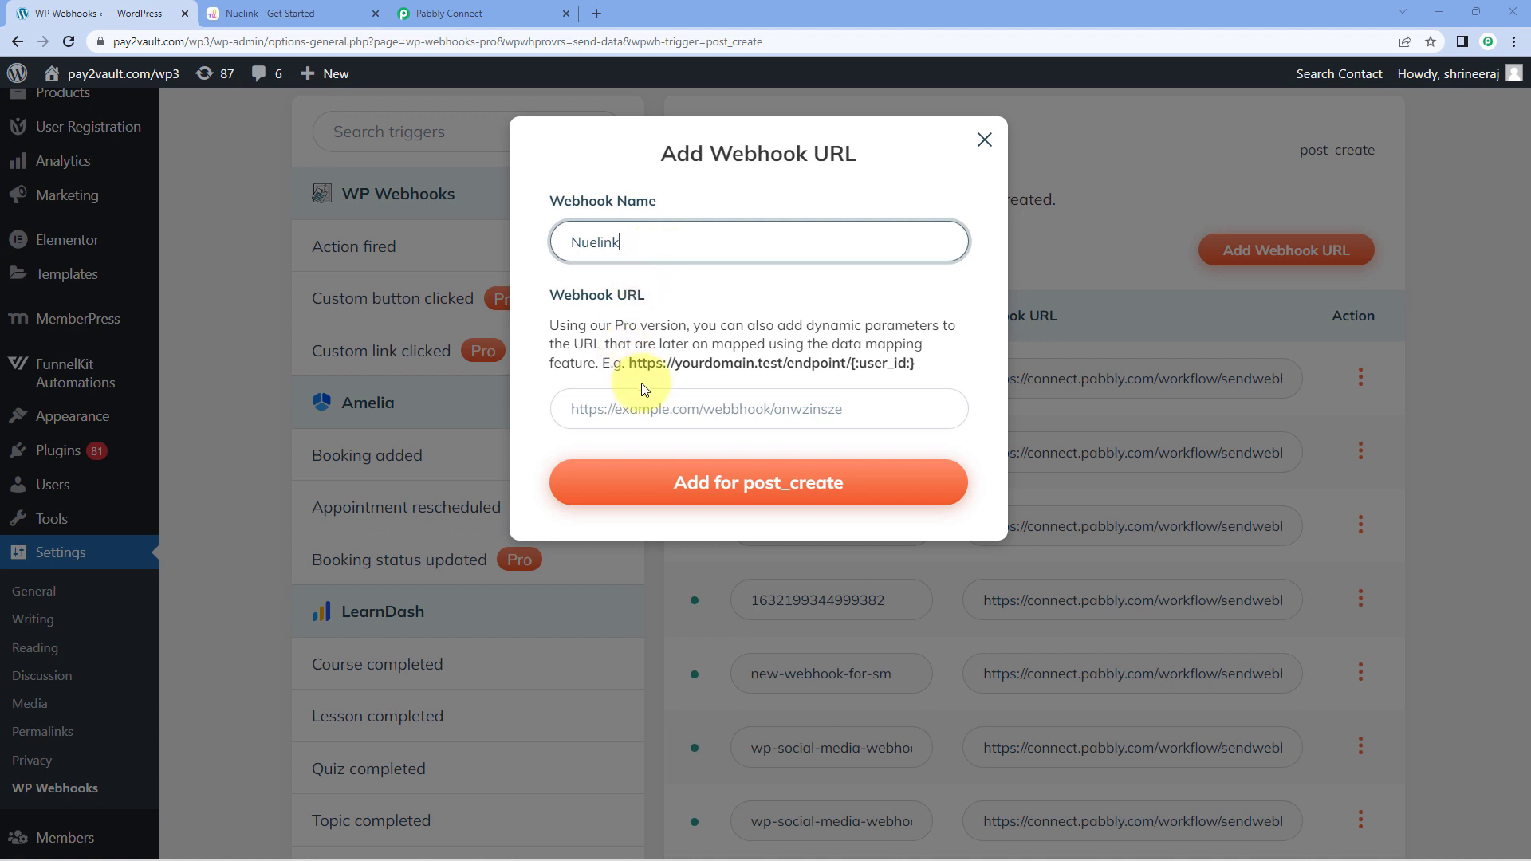
# Copy the trigger's webhook URL from Pabbly Connect, paste it as the Webhook URL in WP Webhooks, and add it for post_create.
pyautogui.click(662, 409)
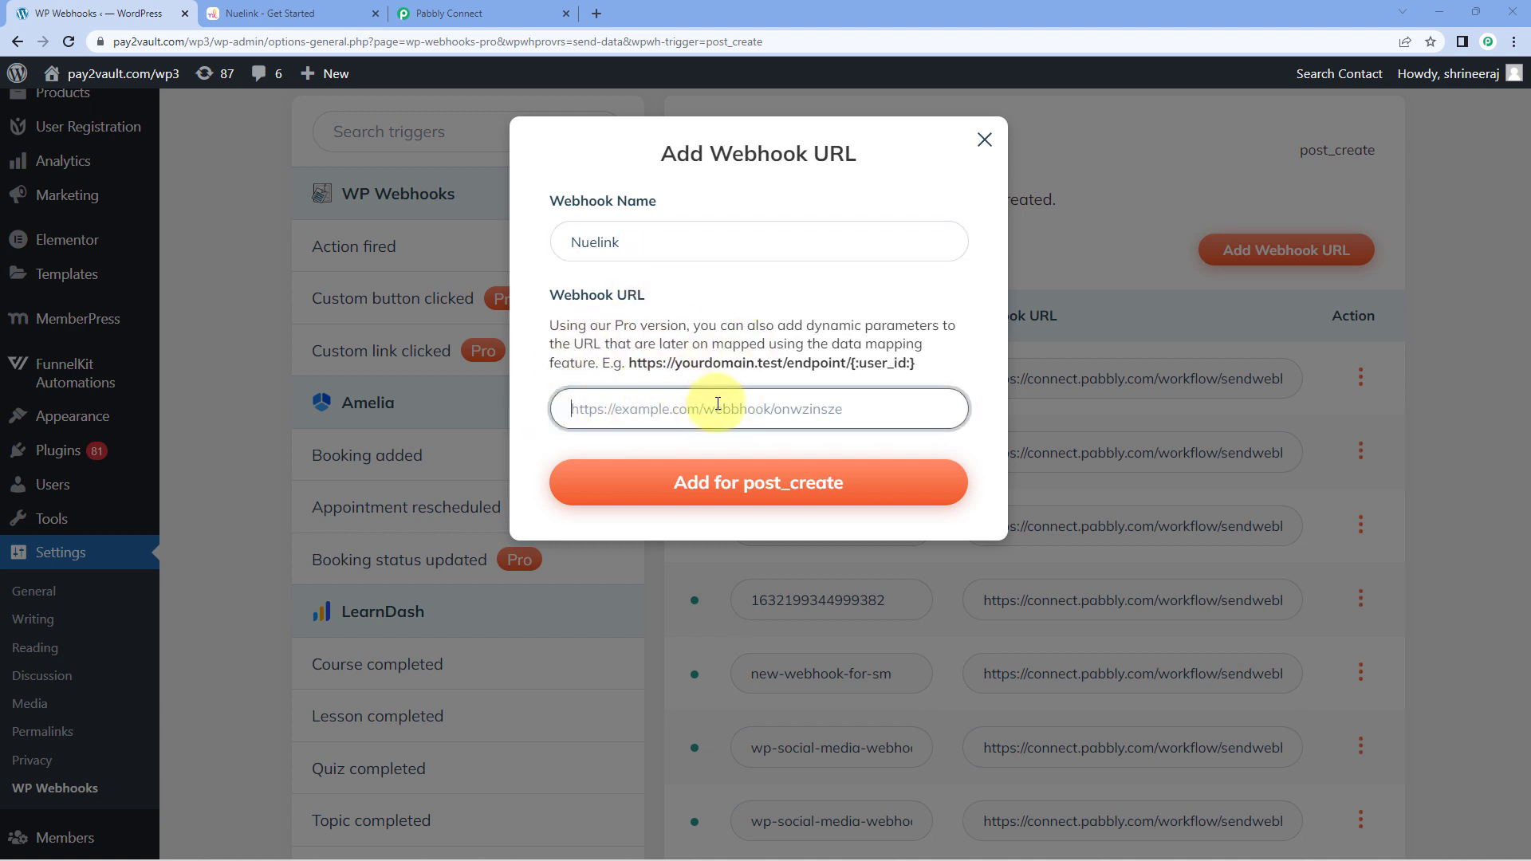
pyautogui.click(511, 14)
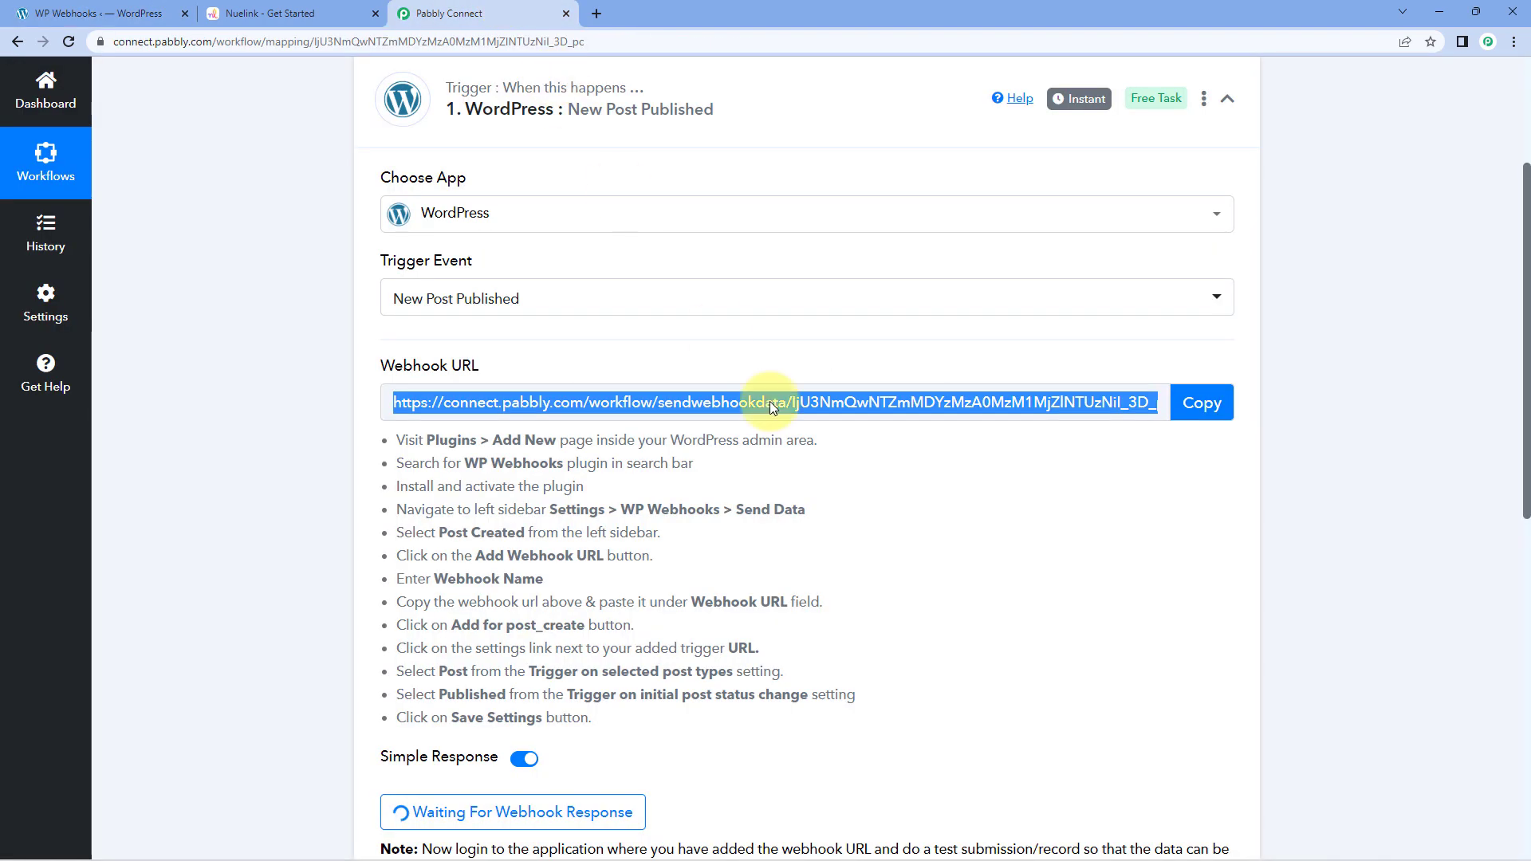
pyautogui.click(1194, 408)
pyautogui.click(120, 13)
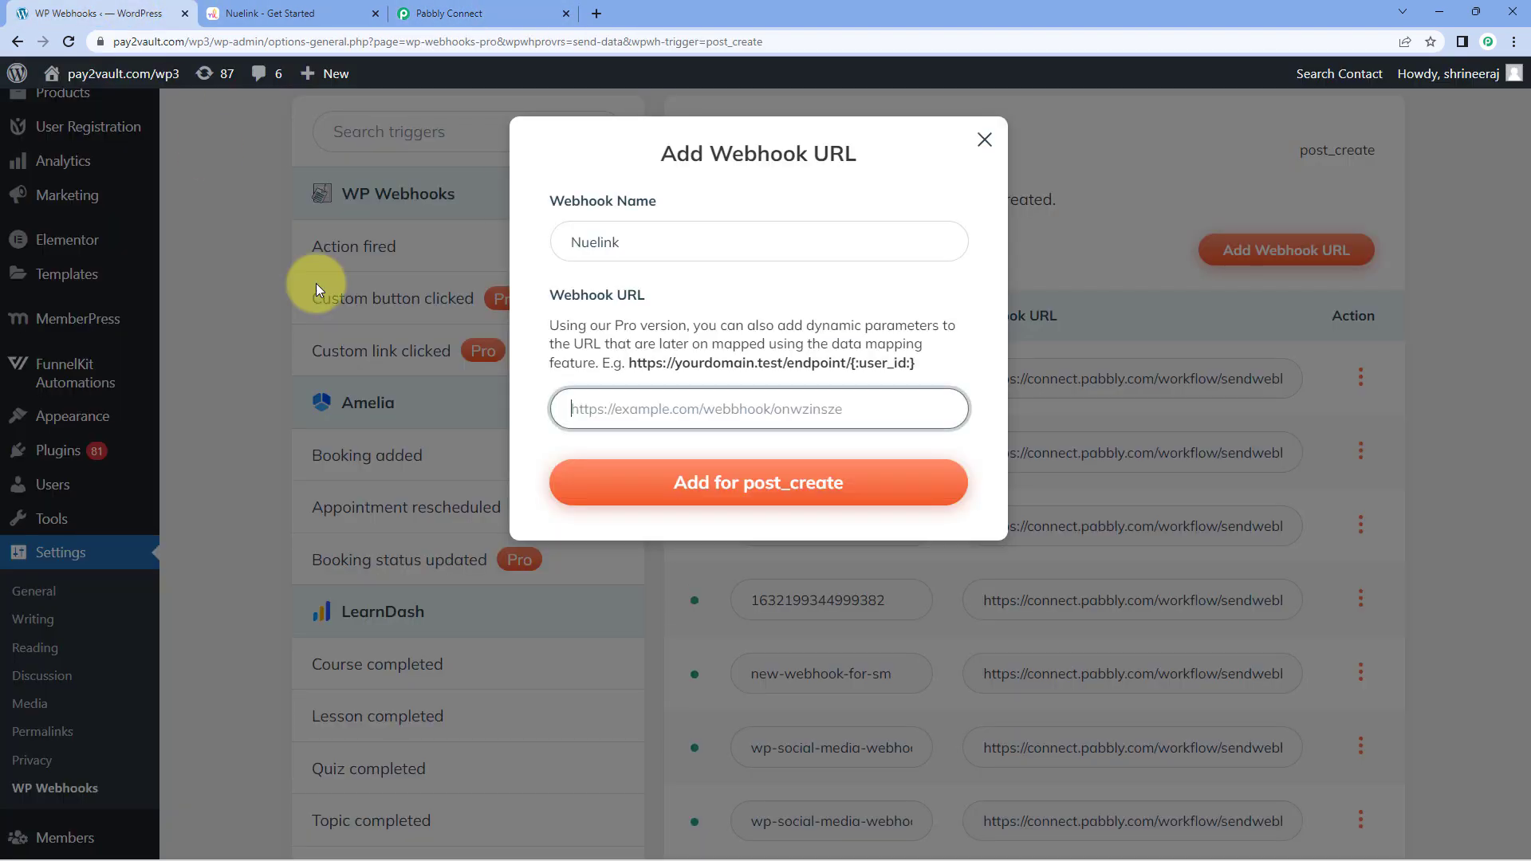
pyautogui.rightClick(591, 408)
pyautogui.click(653, 528)
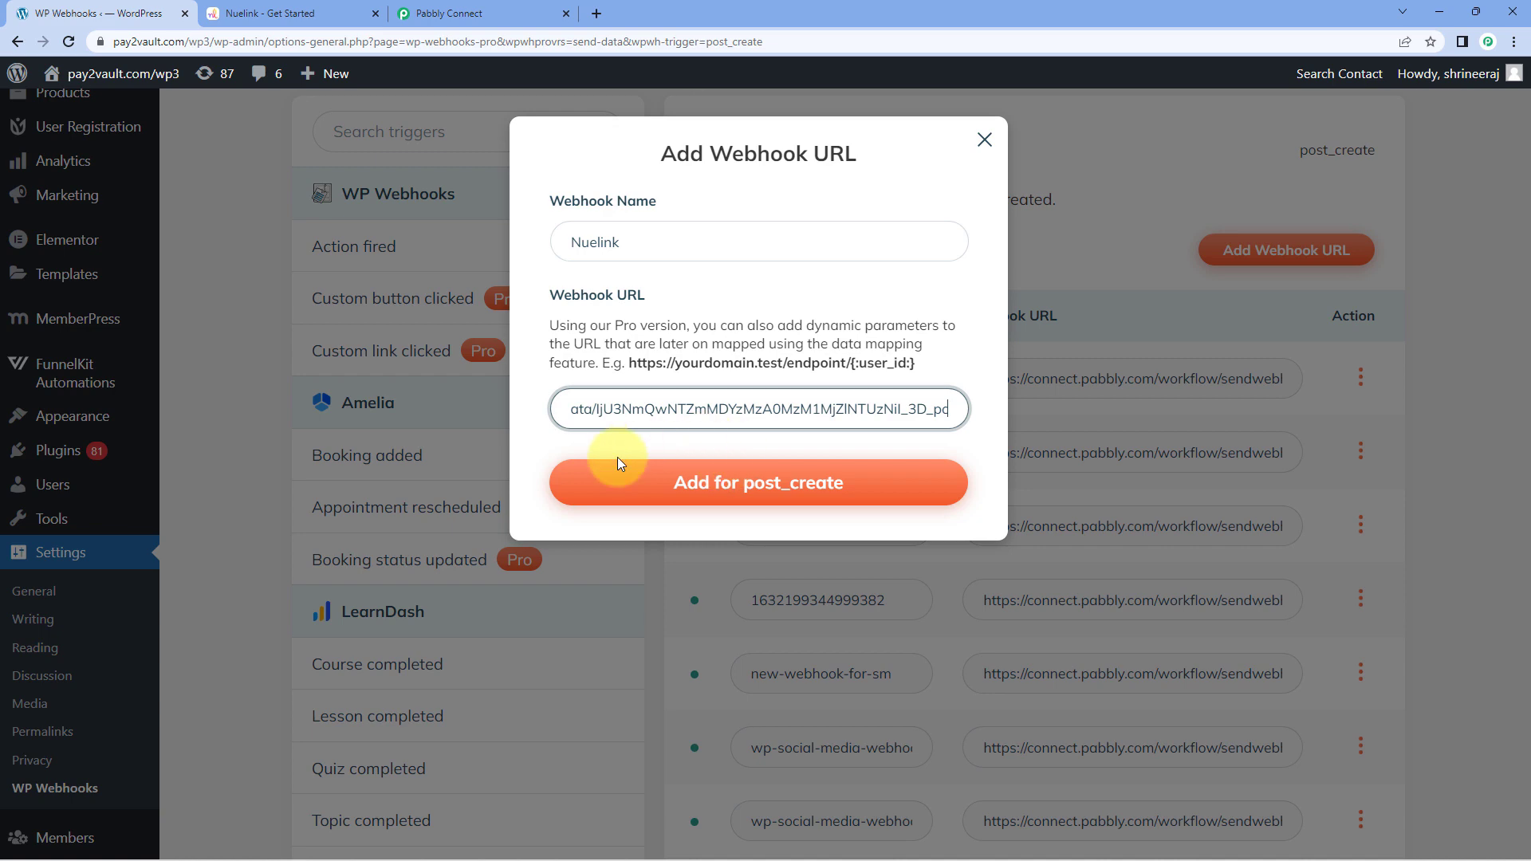
pyautogui.click(760, 490)
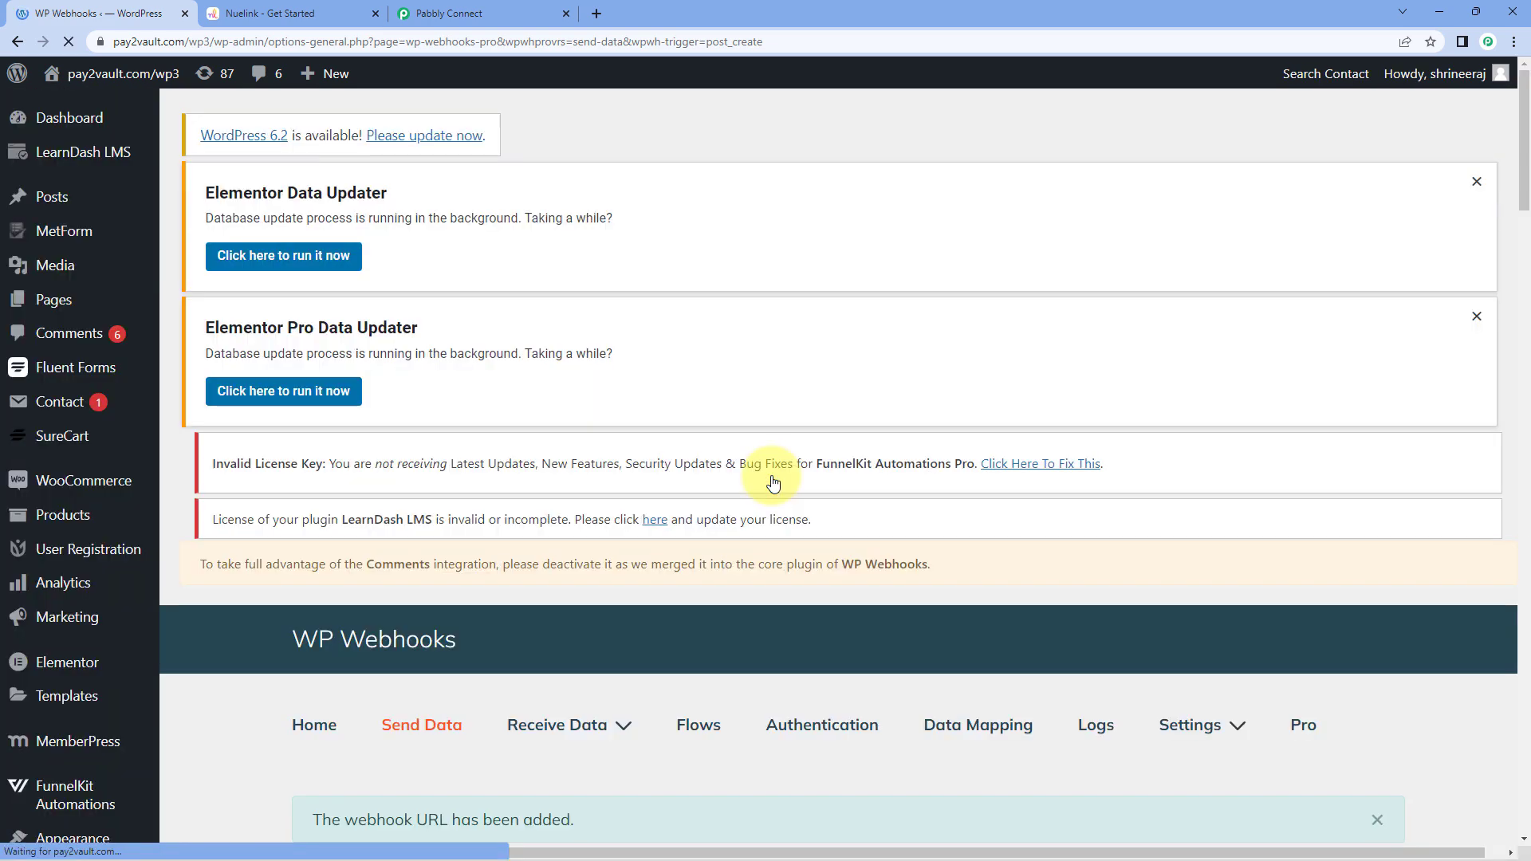
# Find the new nuelink webhook in the Post created list and open its action settings.
pyautogui.scroll(-5, 732, 488)
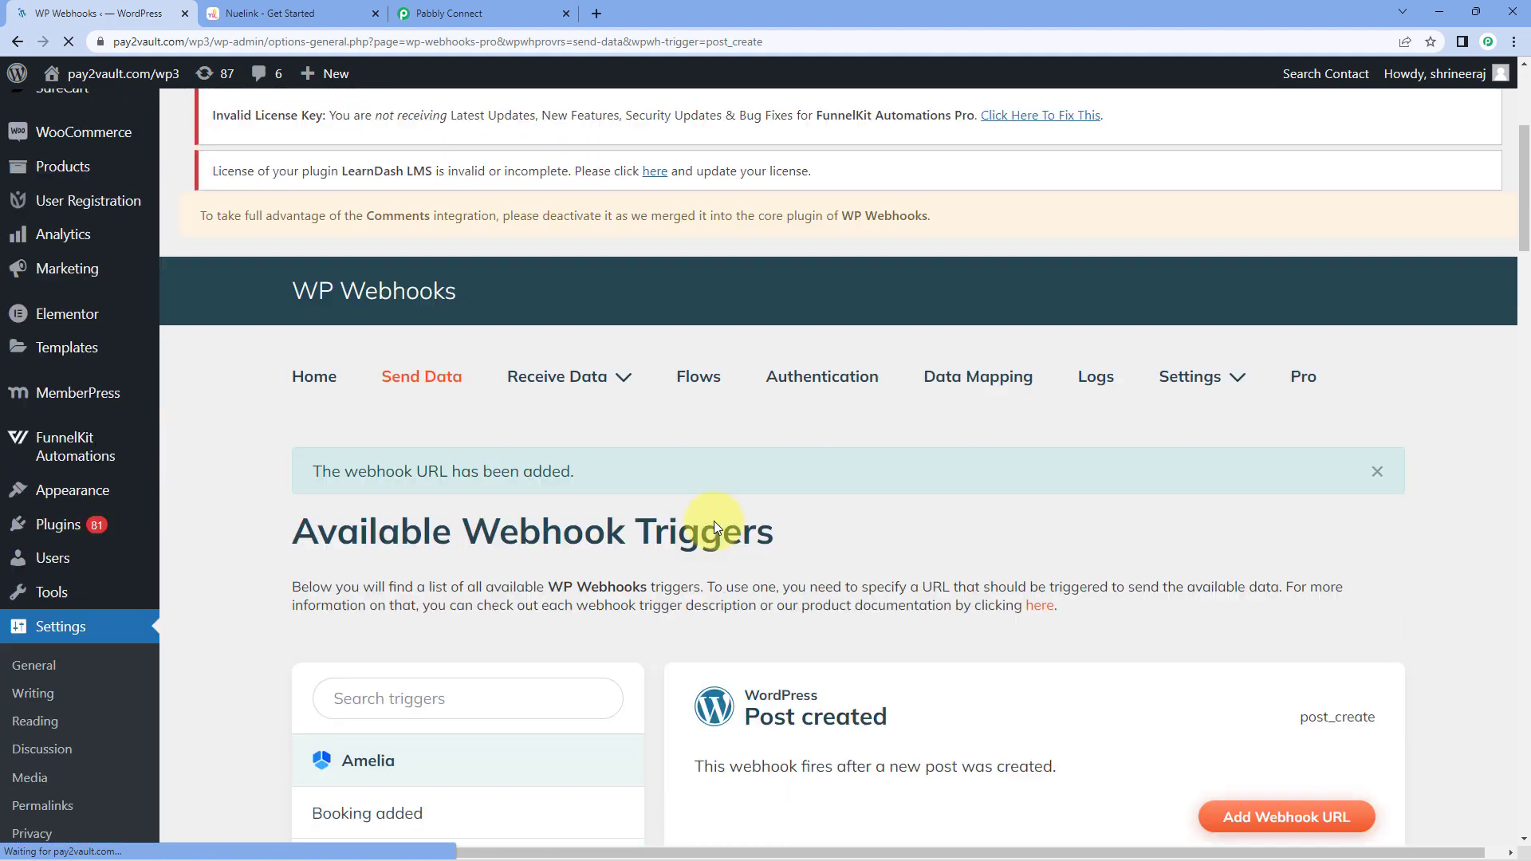
pyautogui.scroll(-7, 676, 450)
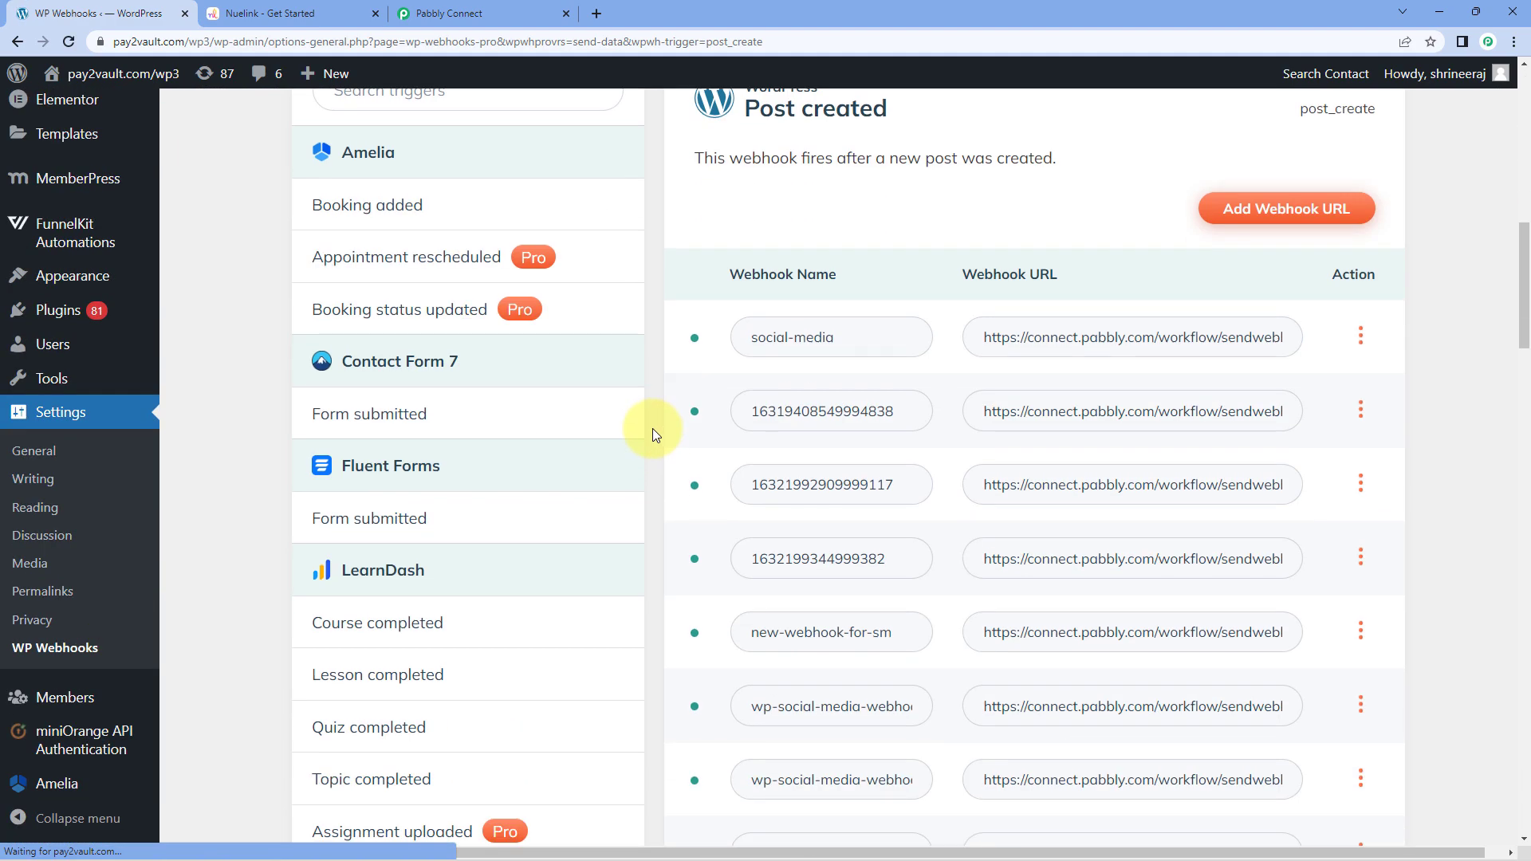
pyautogui.scroll(-4, 652, 428)
pyautogui.scroll(-15, 652, 428)
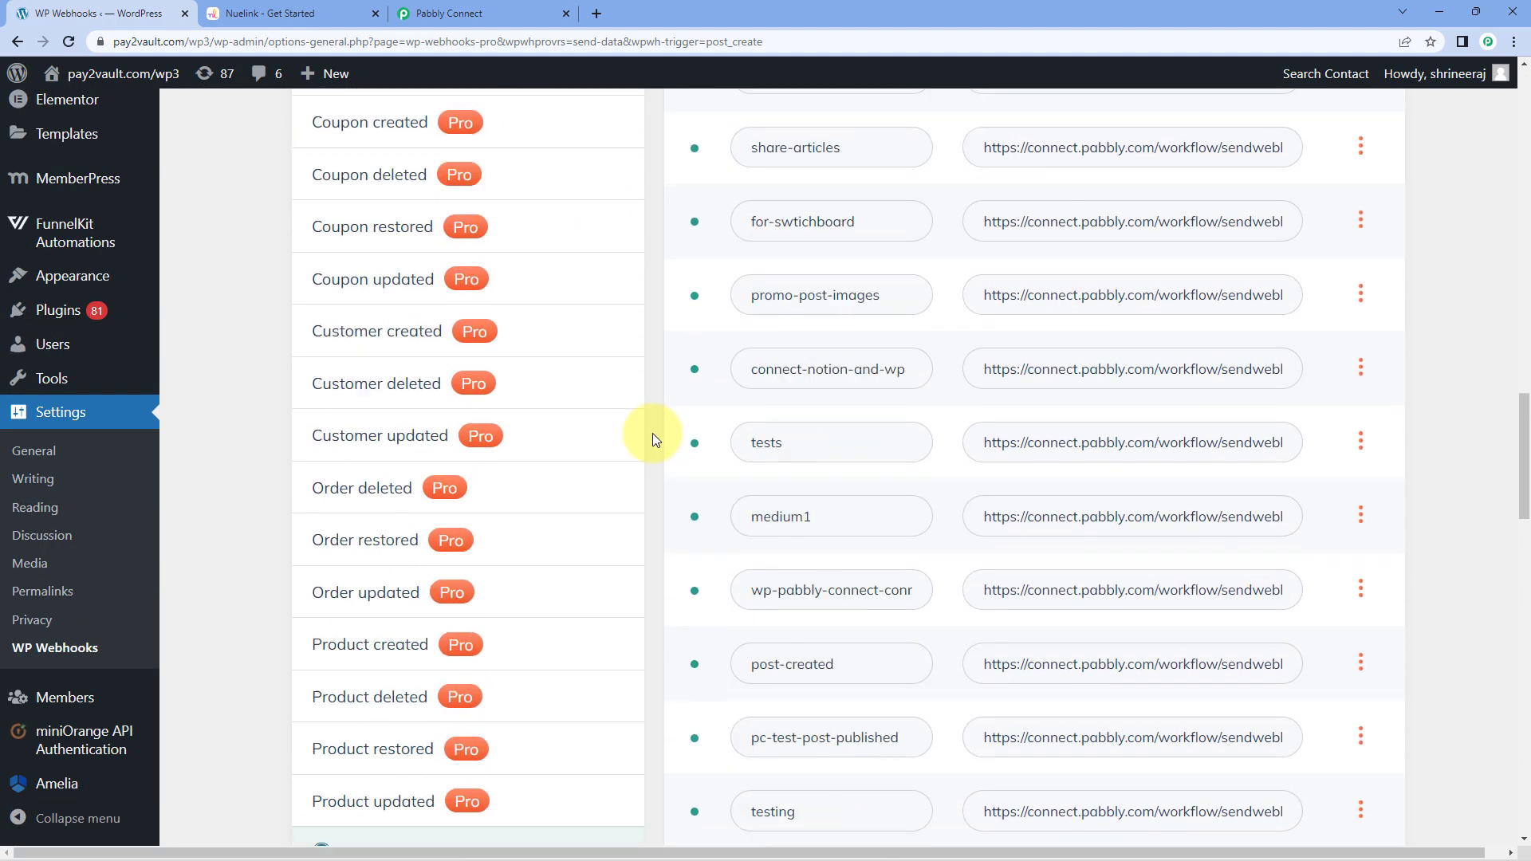
pyautogui.scroll(-13, 649, 439)
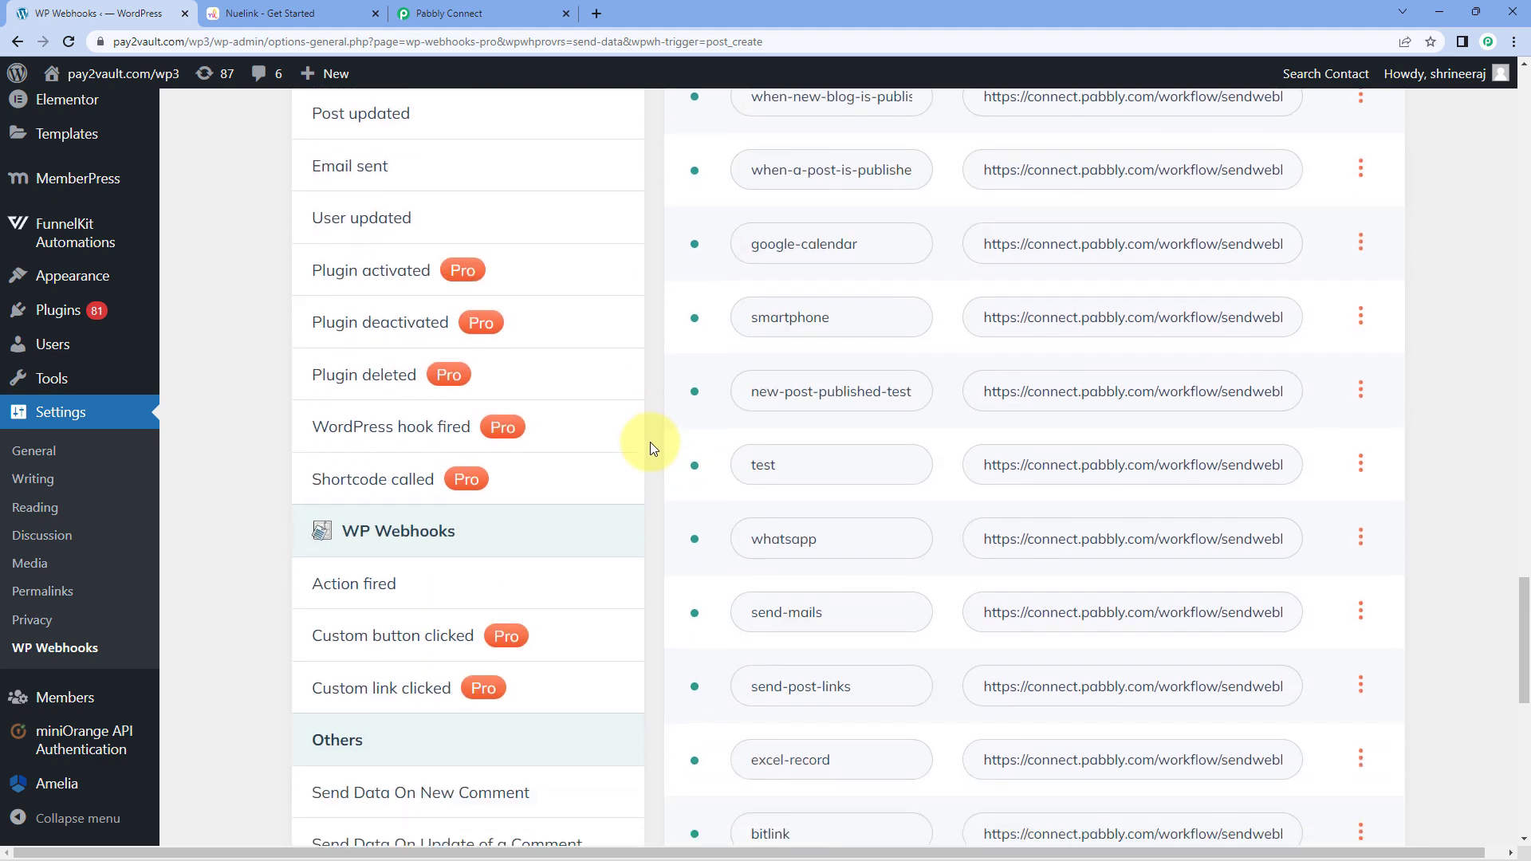
pyautogui.scroll(-3, 652, 449)
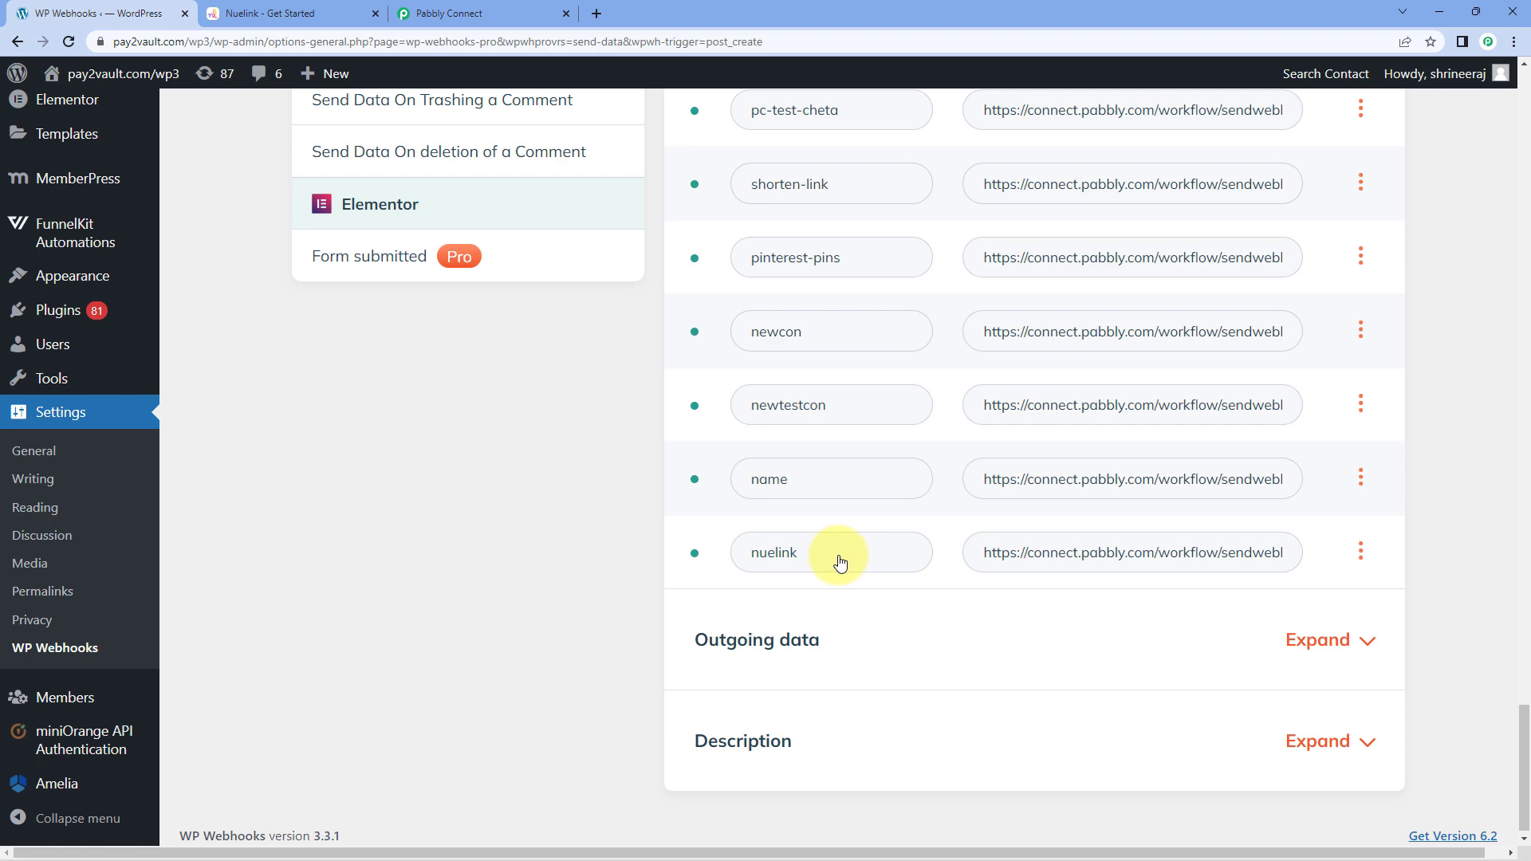
pyautogui.click(1361, 558)
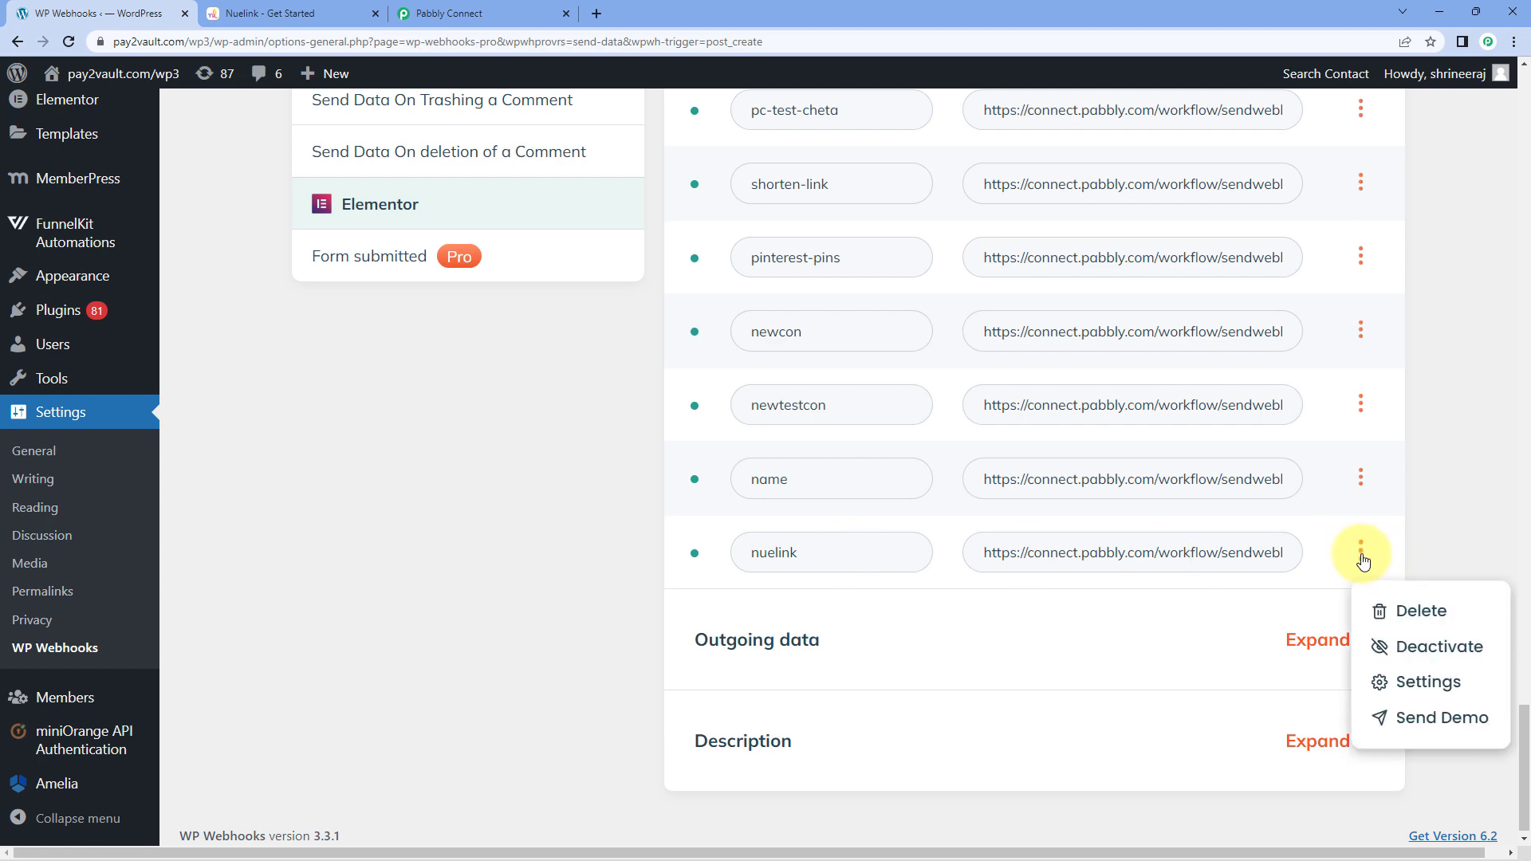
pyautogui.click(1399, 680)
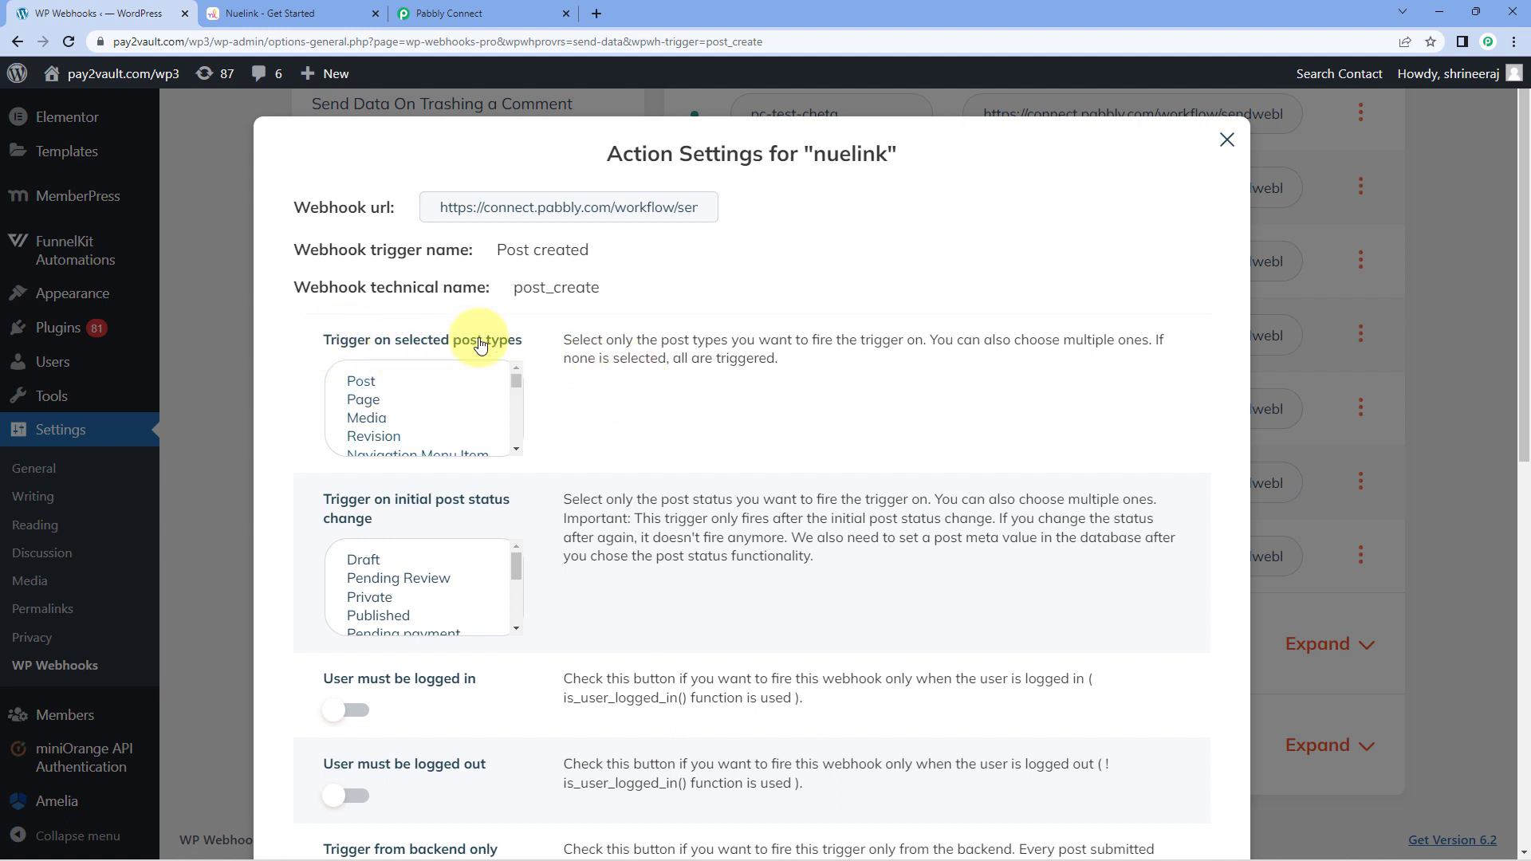
# Set the nuelink webhook to trigger on post type Post and initial status Published, save the settings and close them.
pyautogui.click(367, 388)
pyautogui.scroll(-2, 383, 424)
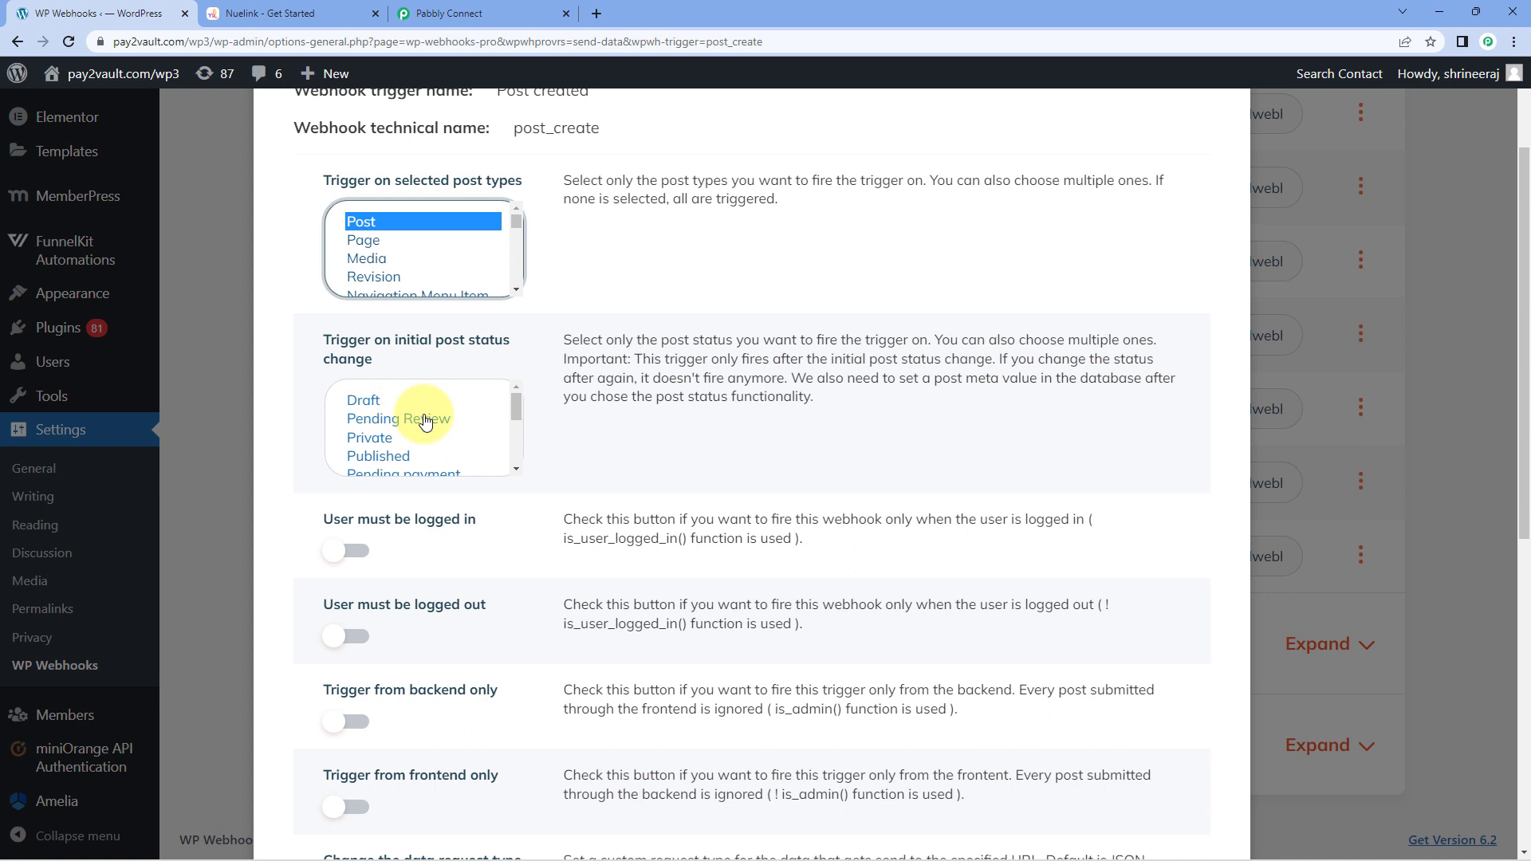
pyautogui.click(399, 455)
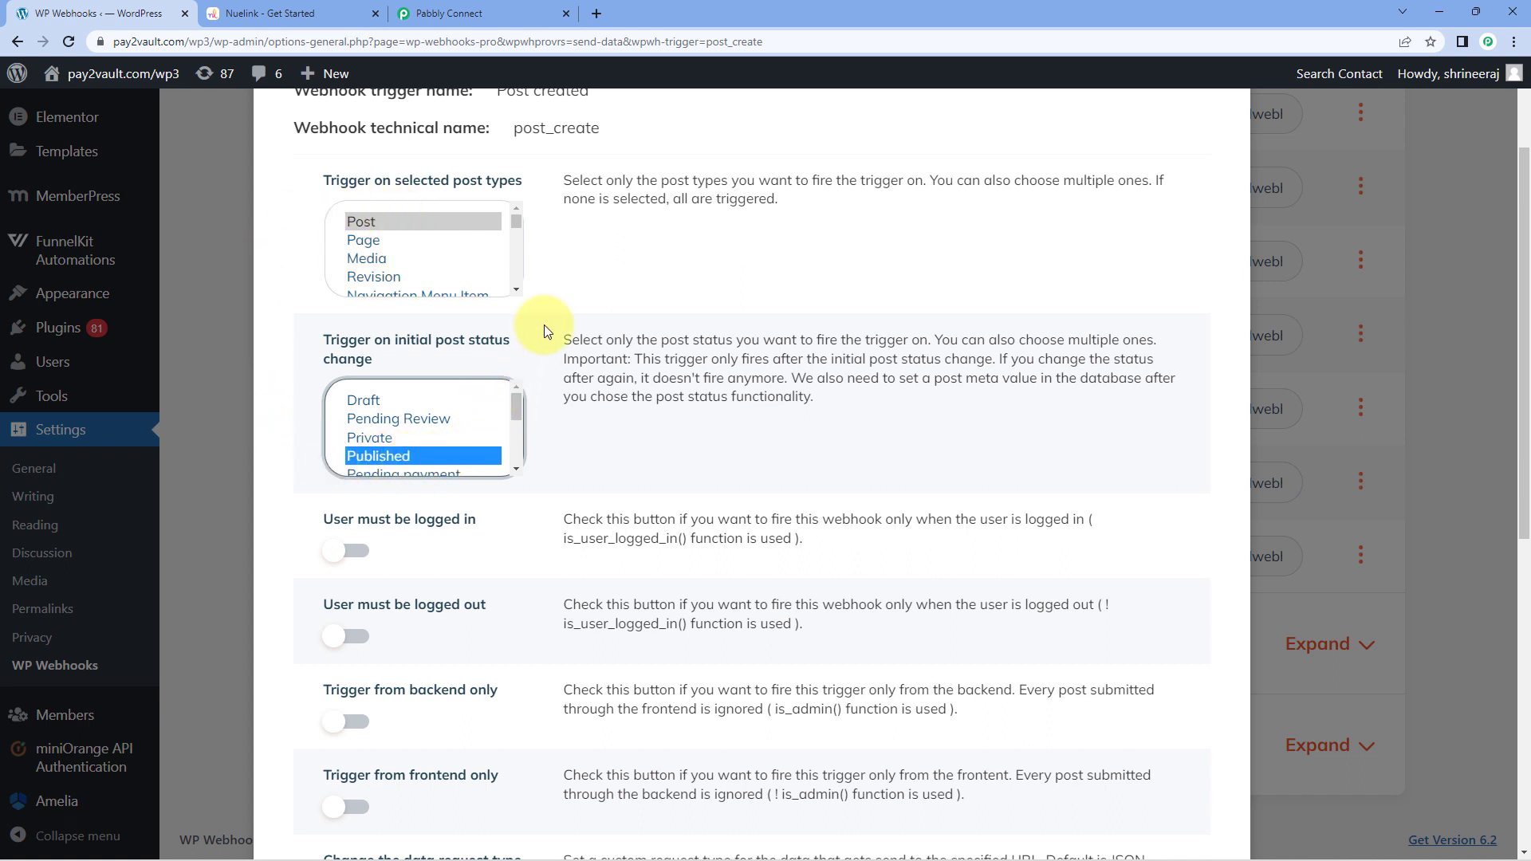
pyautogui.scroll(-6, 558, 388)
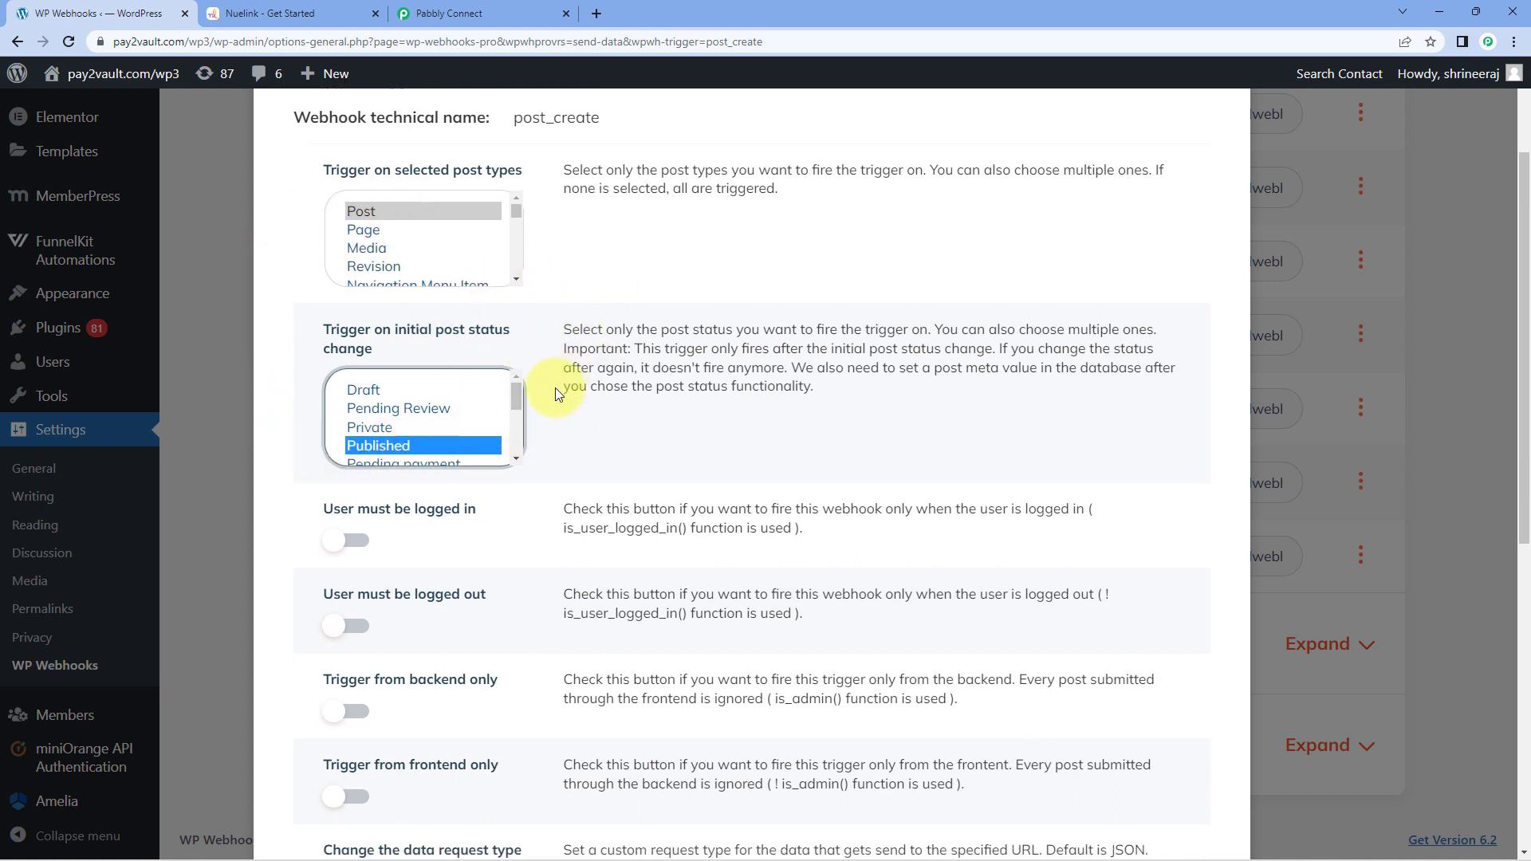
pyautogui.scroll(-2, 554, 390)
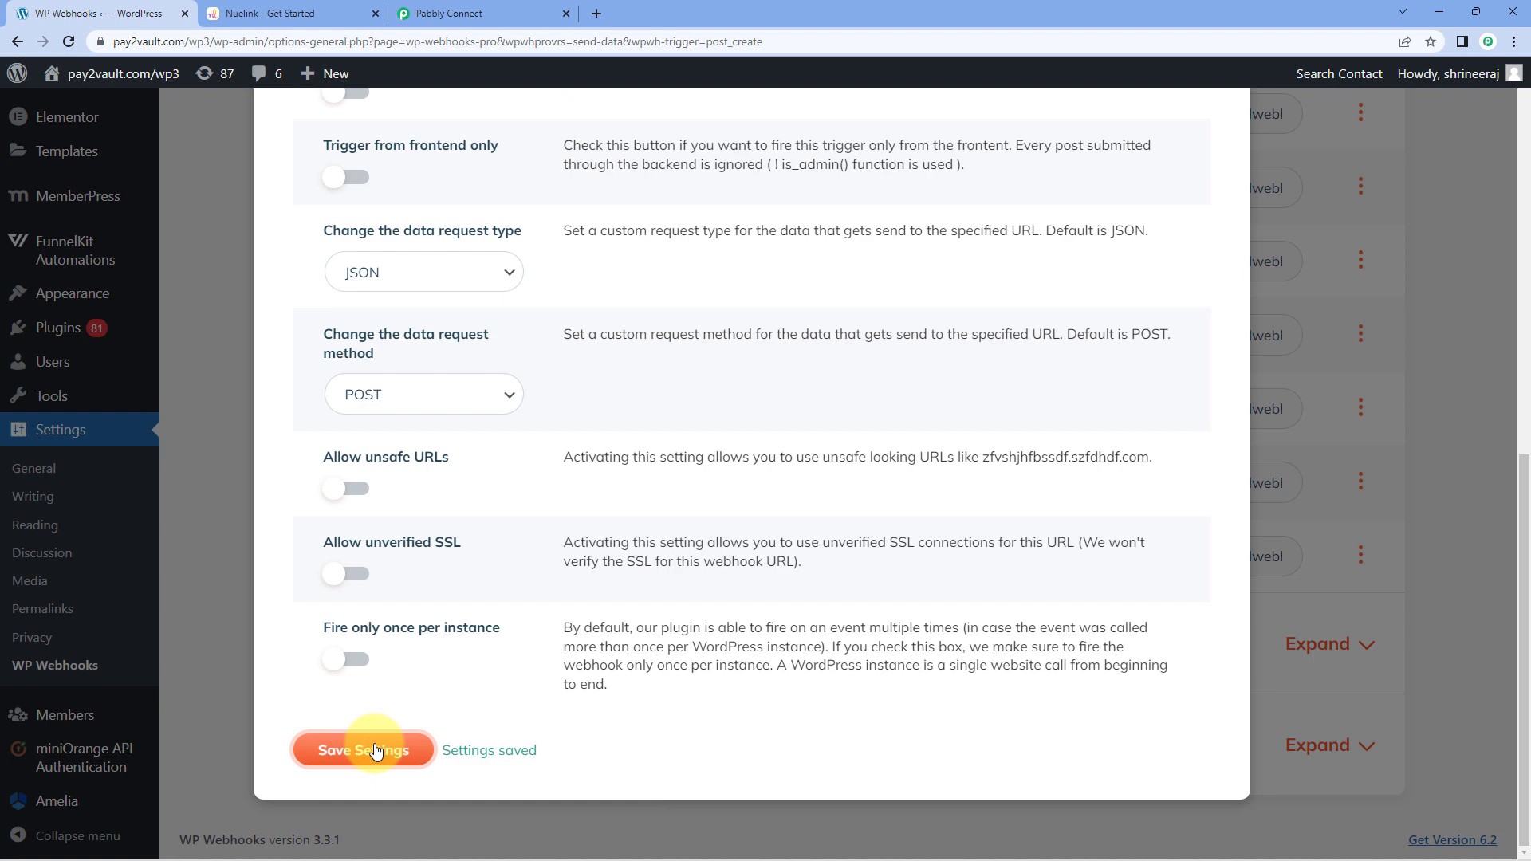
pyautogui.scroll(10, 1069, 342)
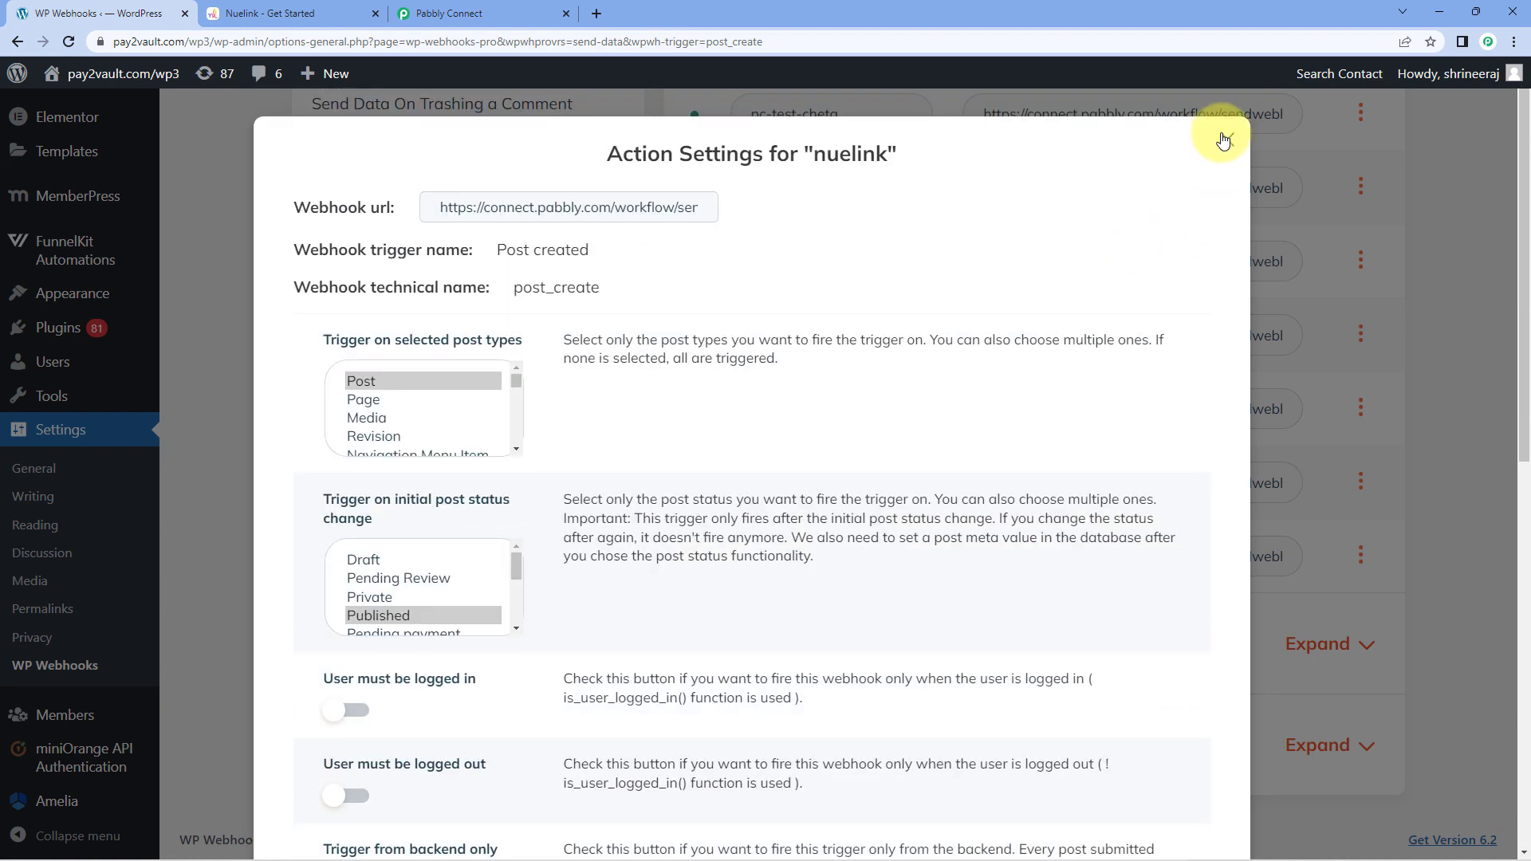
pyautogui.click(1224, 139)
pyautogui.scroll(10, 636, 287)
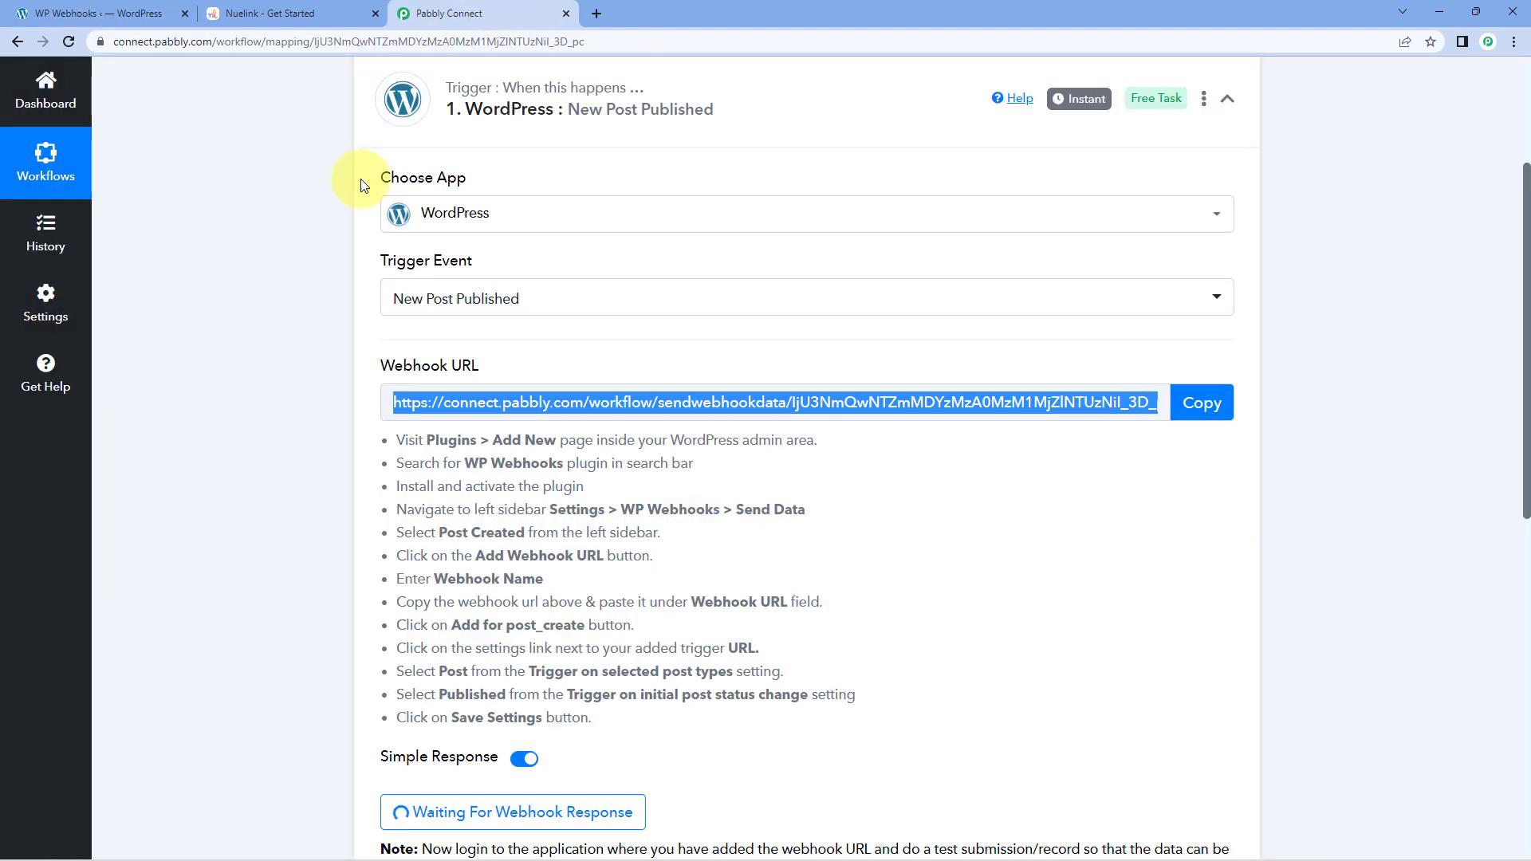
# Check the trigger's webhook response status and note in Pabbly Connect, and return to the WordPress admin site.
pyautogui.click(250, 390)
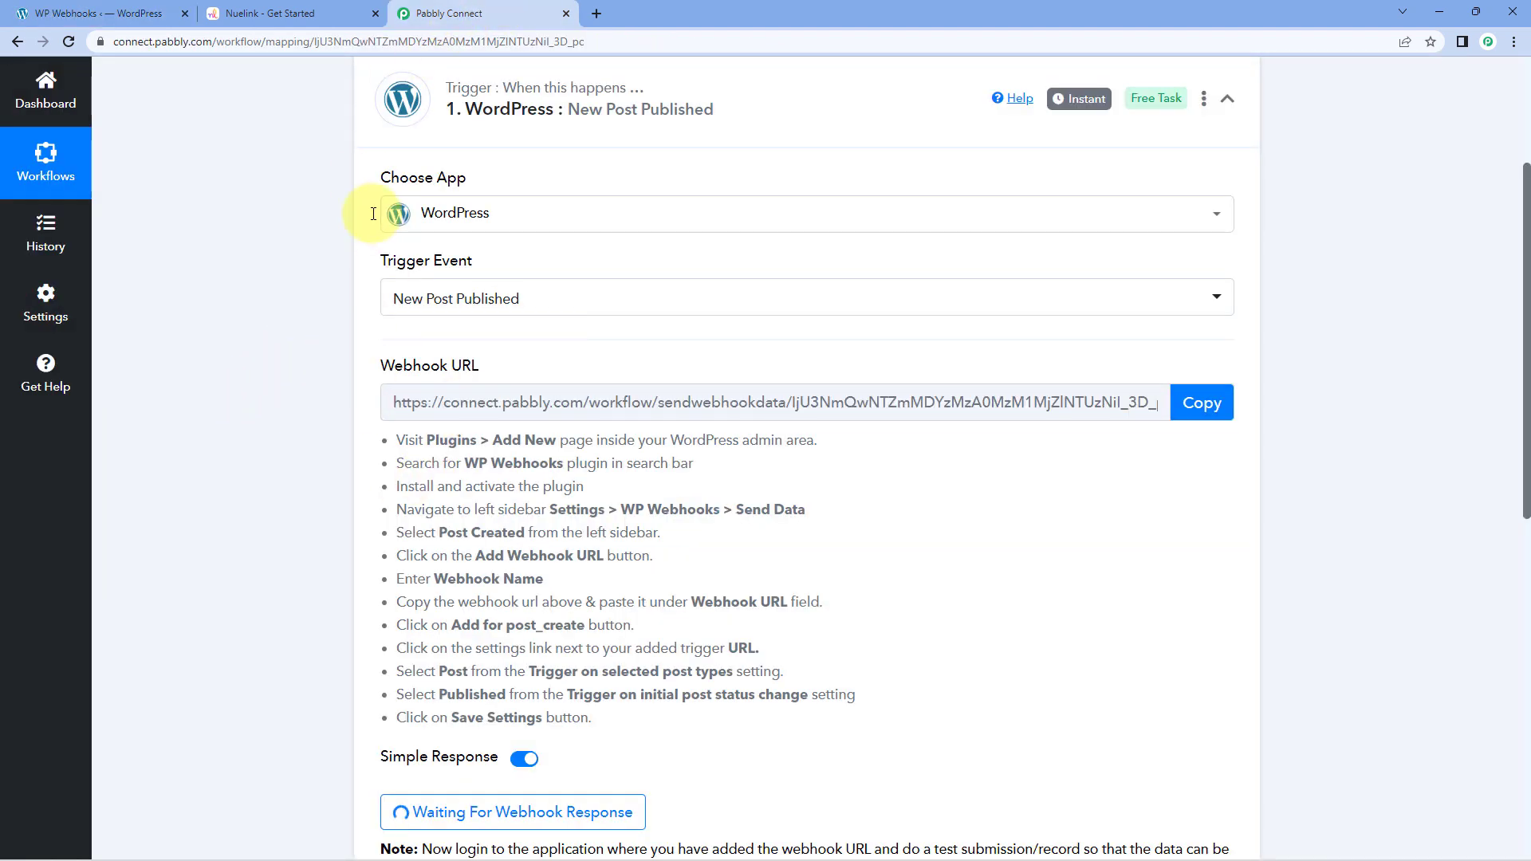
pyautogui.scroll(-5, 270, 424)
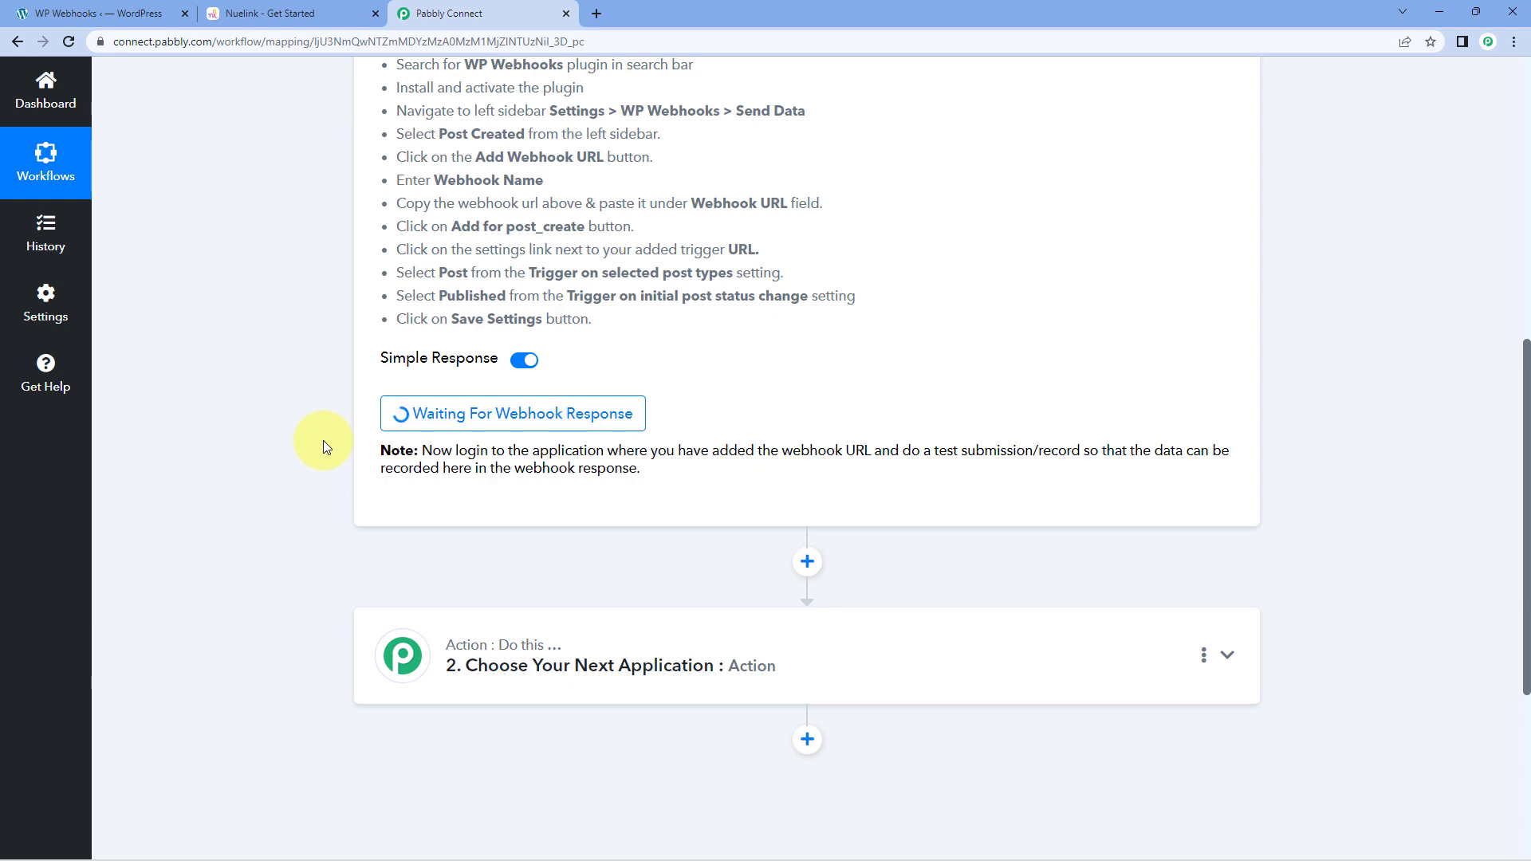
pyautogui.click(80, 13)
# Start a new WordPress post and title it "Automation & Integration".
pyautogui.scroll(2, 212, 219)
pyautogui.moveTo(96, 204)
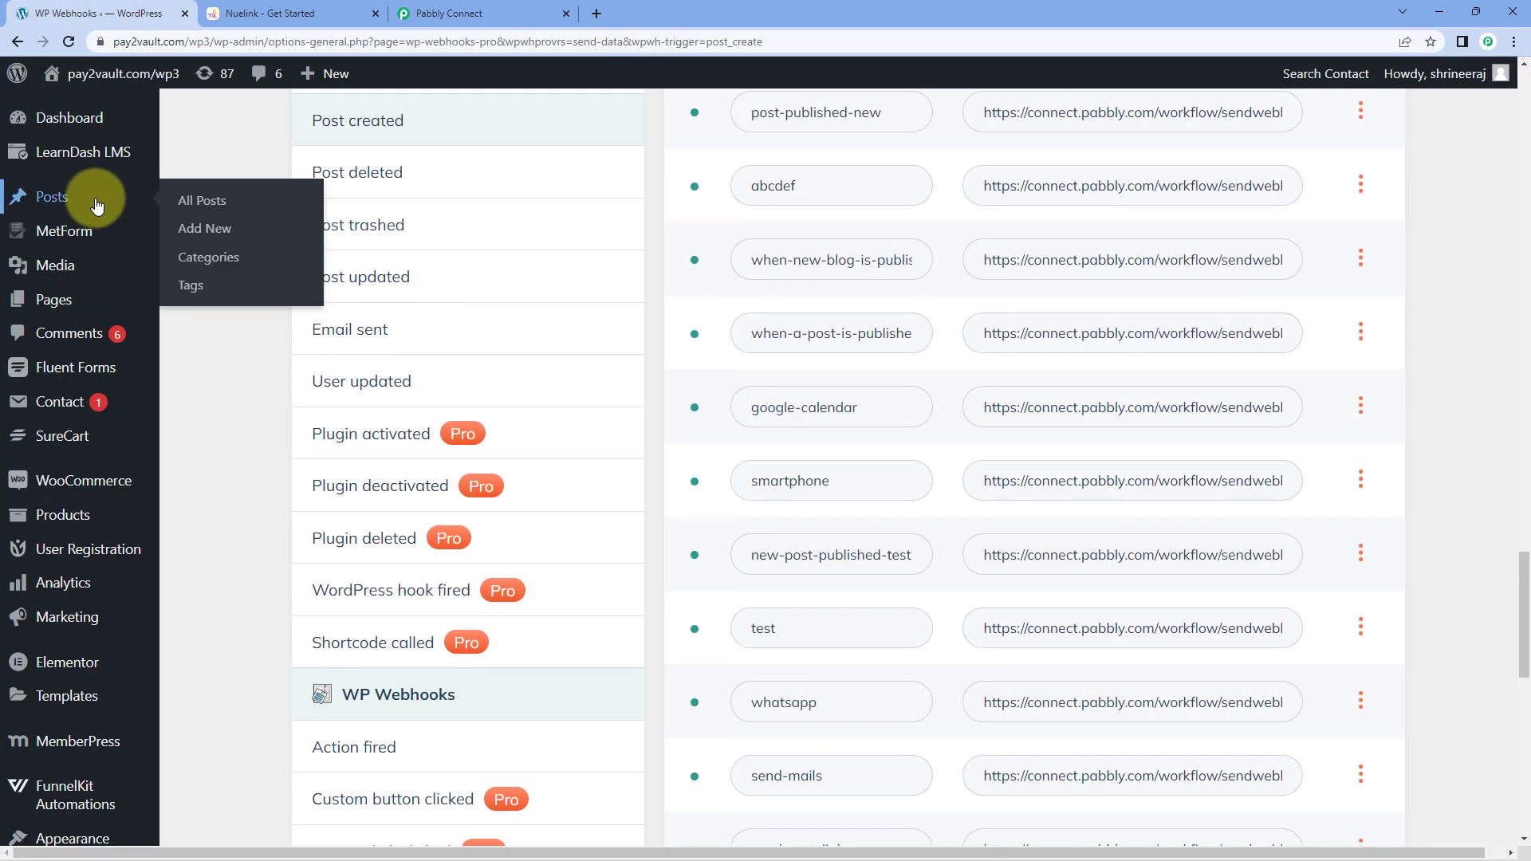
pyautogui.click(206, 231)
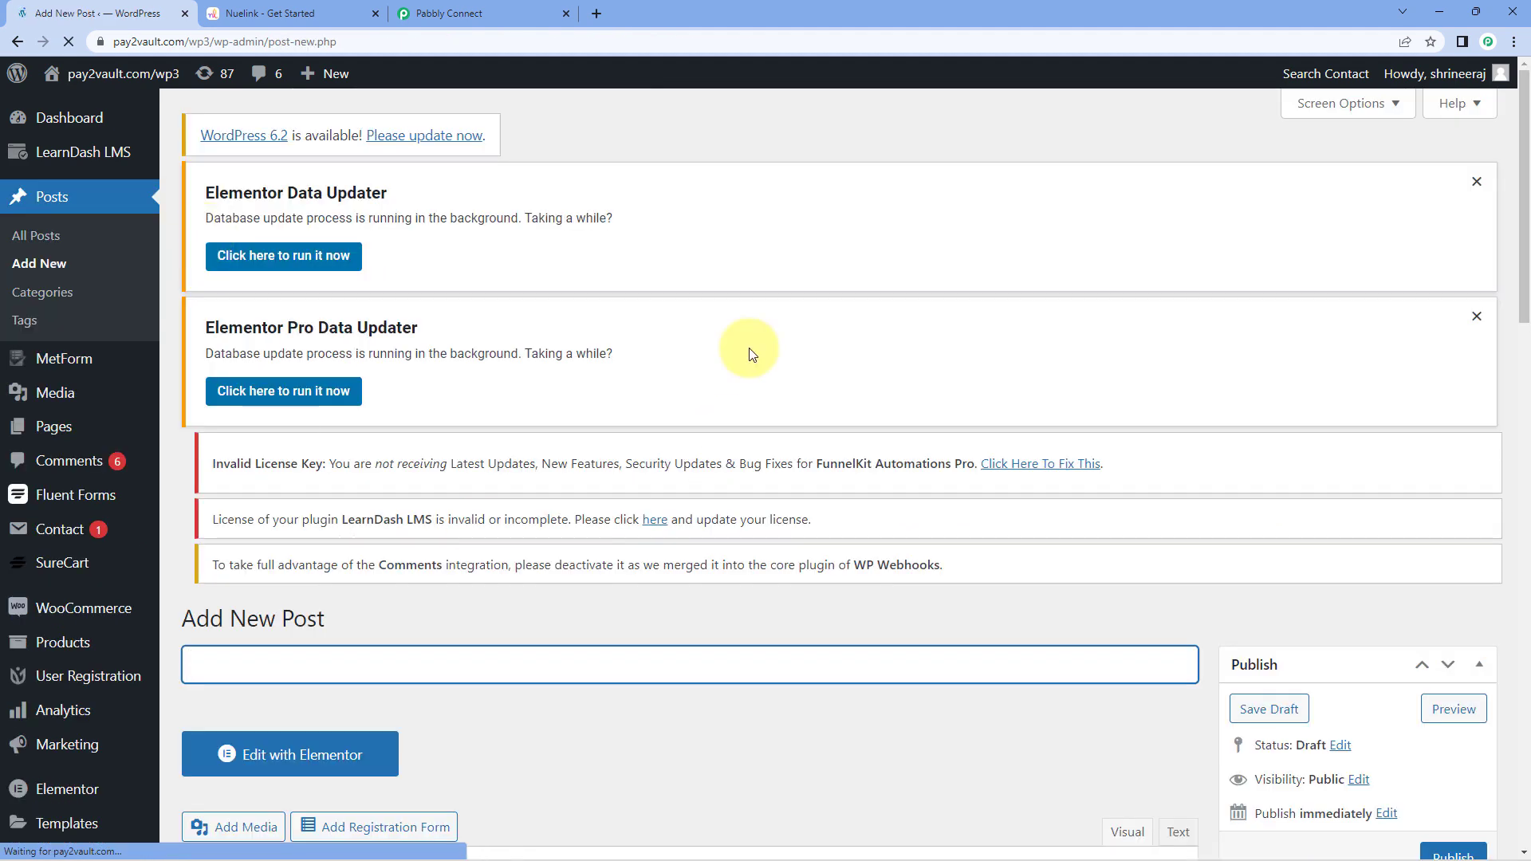
pyautogui.scroll(-3, 708, 308)
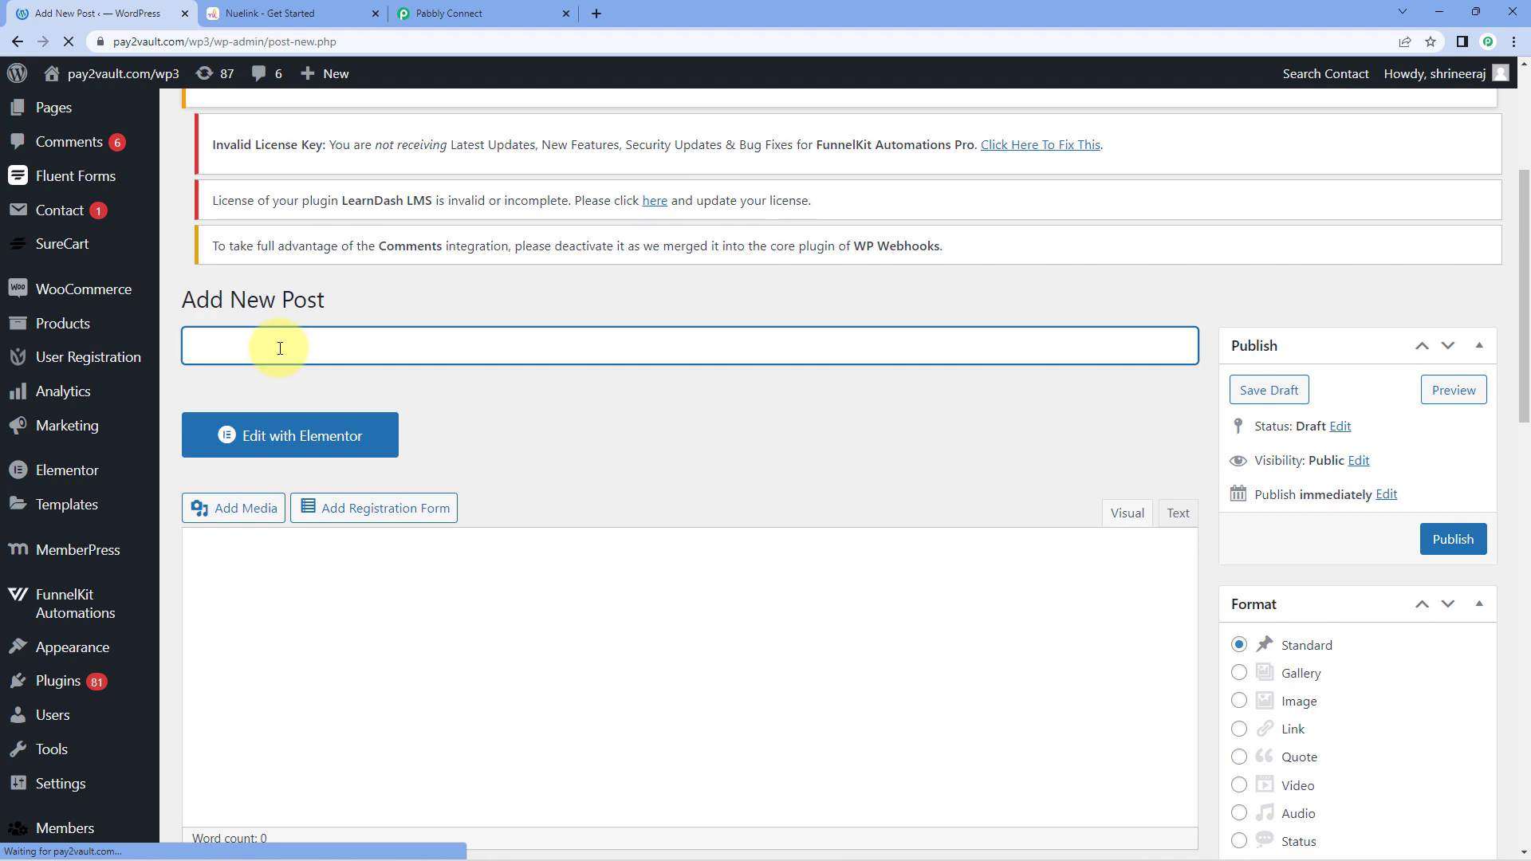
pyautogui.write('A')
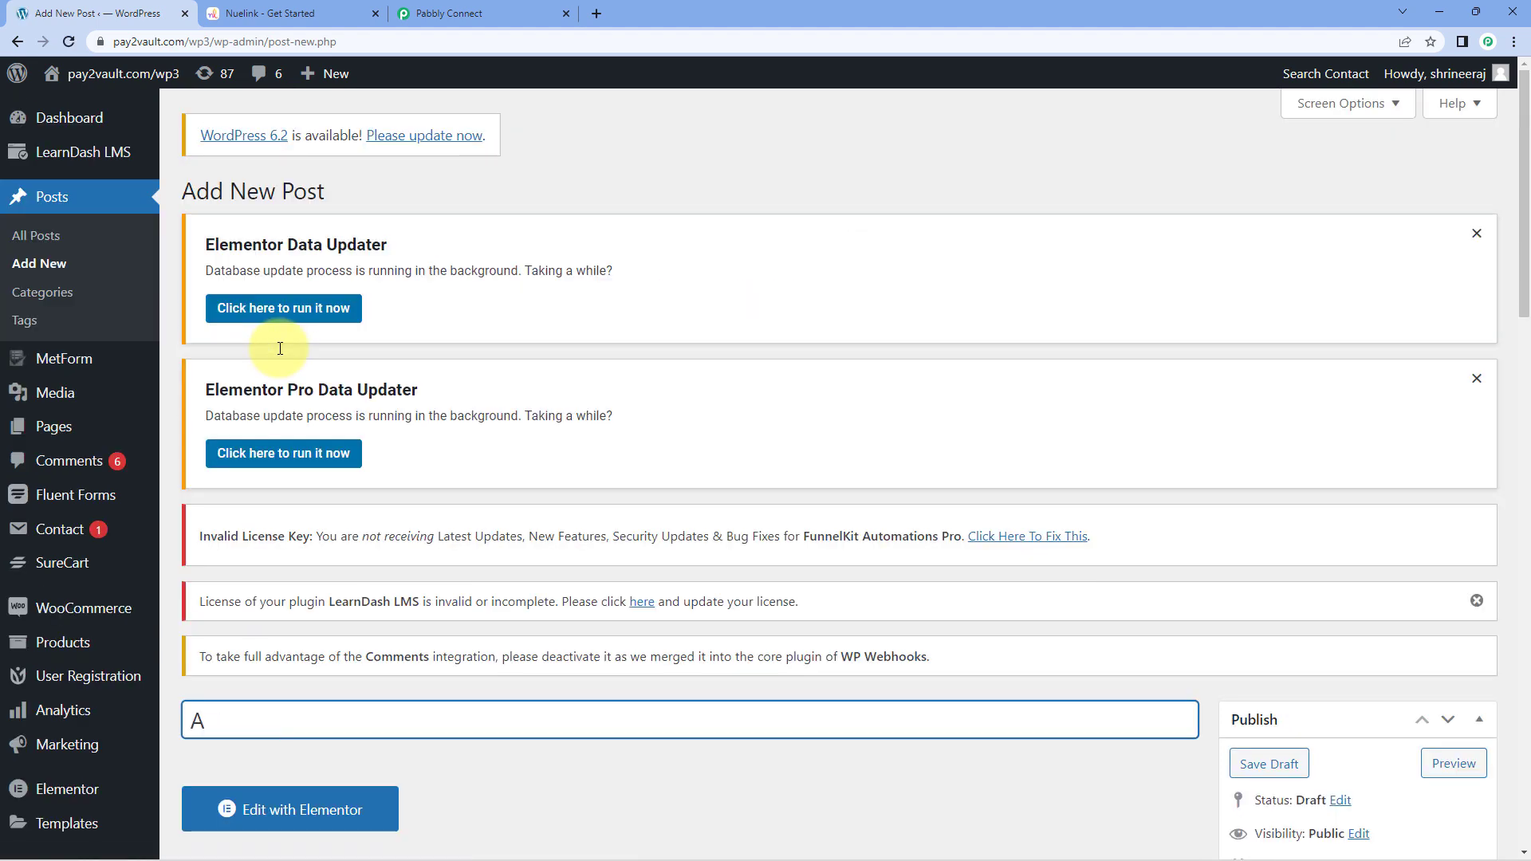
pyautogui.scroll(-4, 278, 348)
pyautogui.write('u')
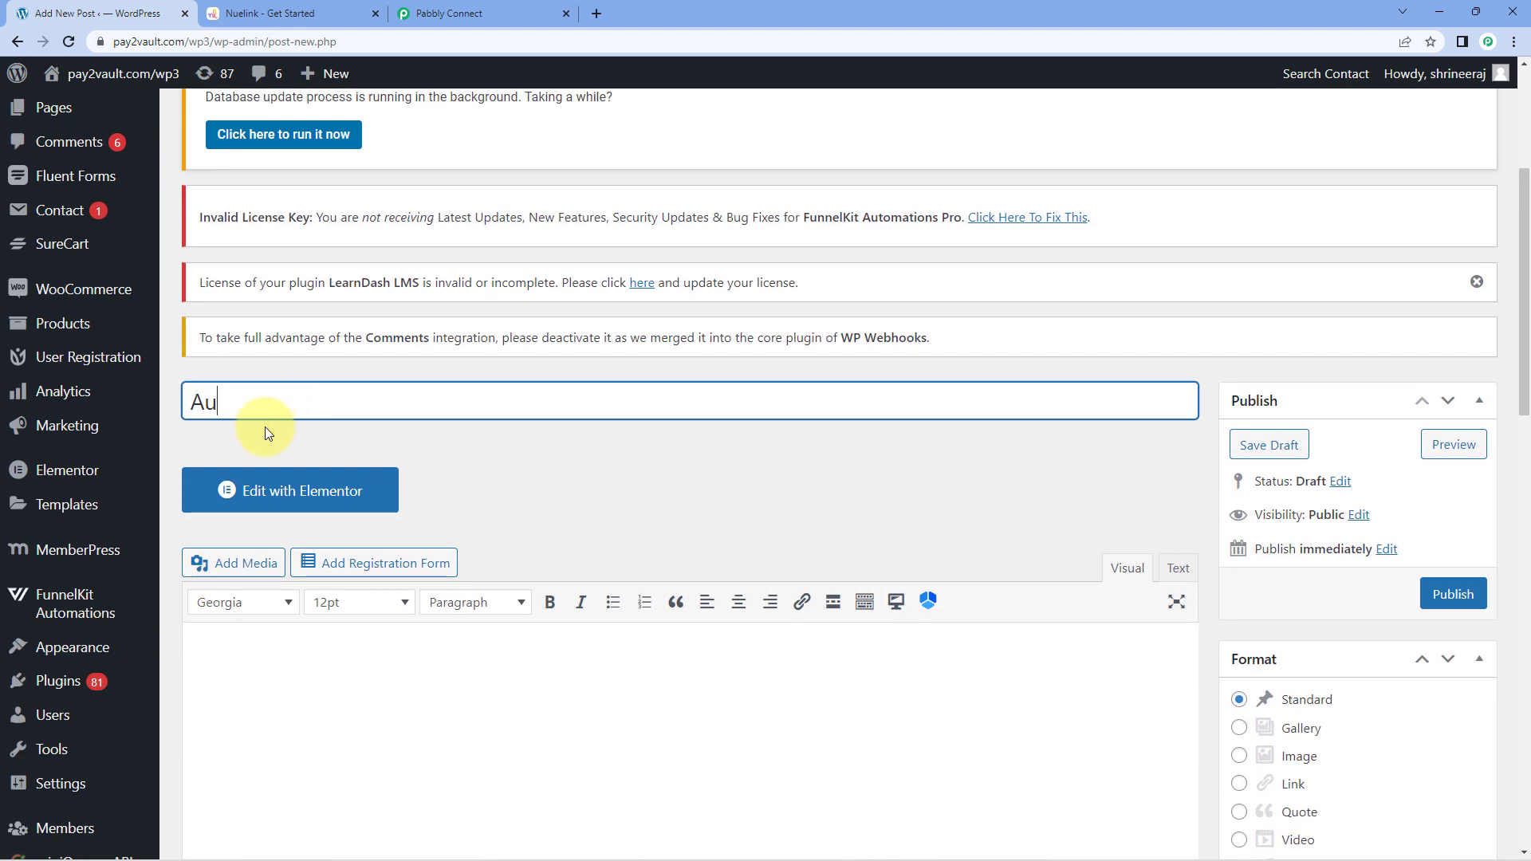
pyautogui.write('toma')
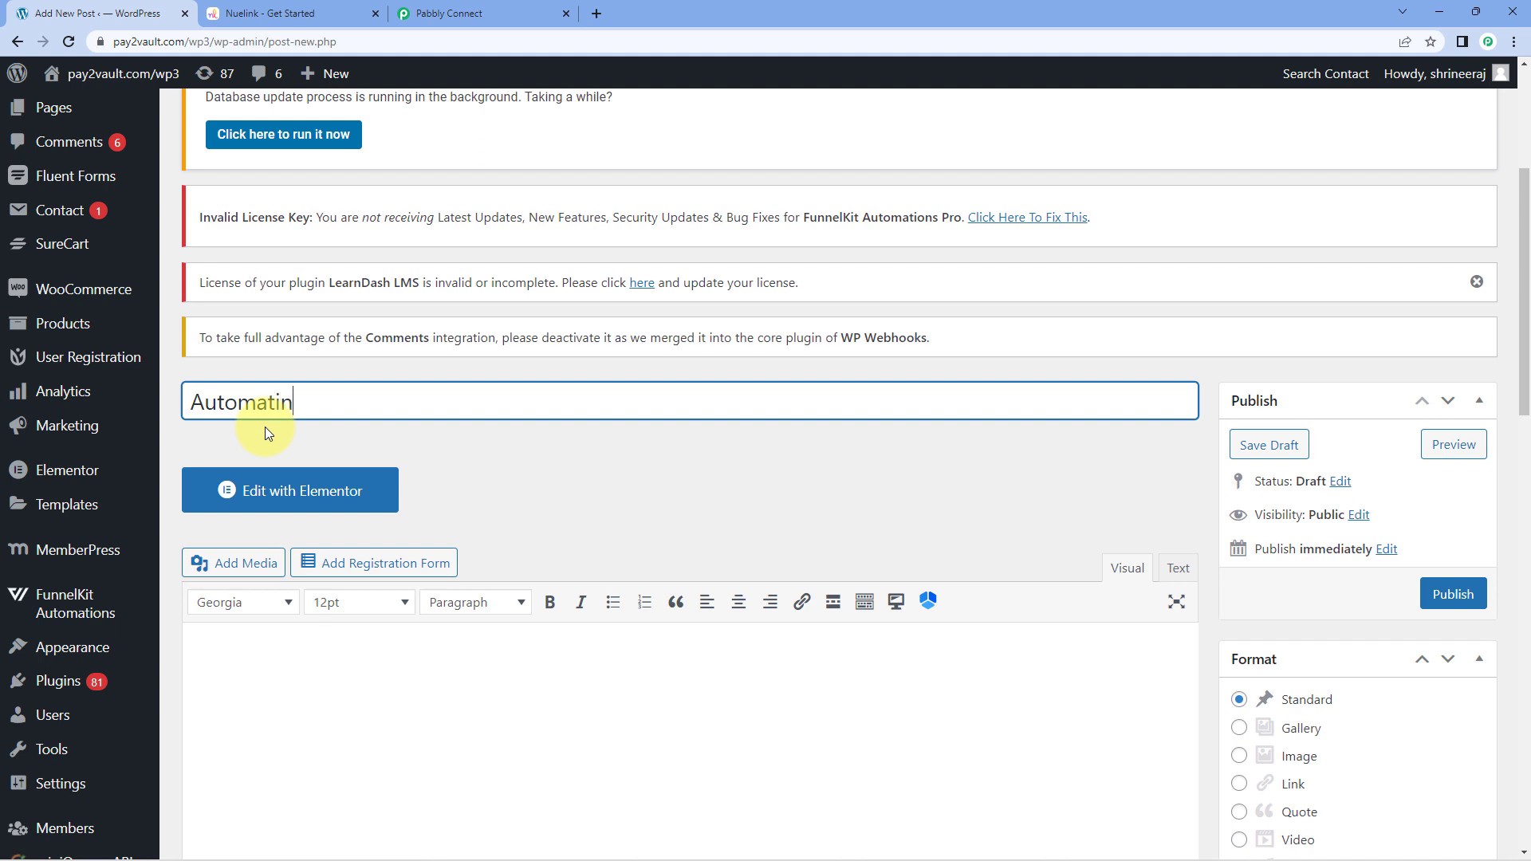
pyautogui.write('tion & Integration')
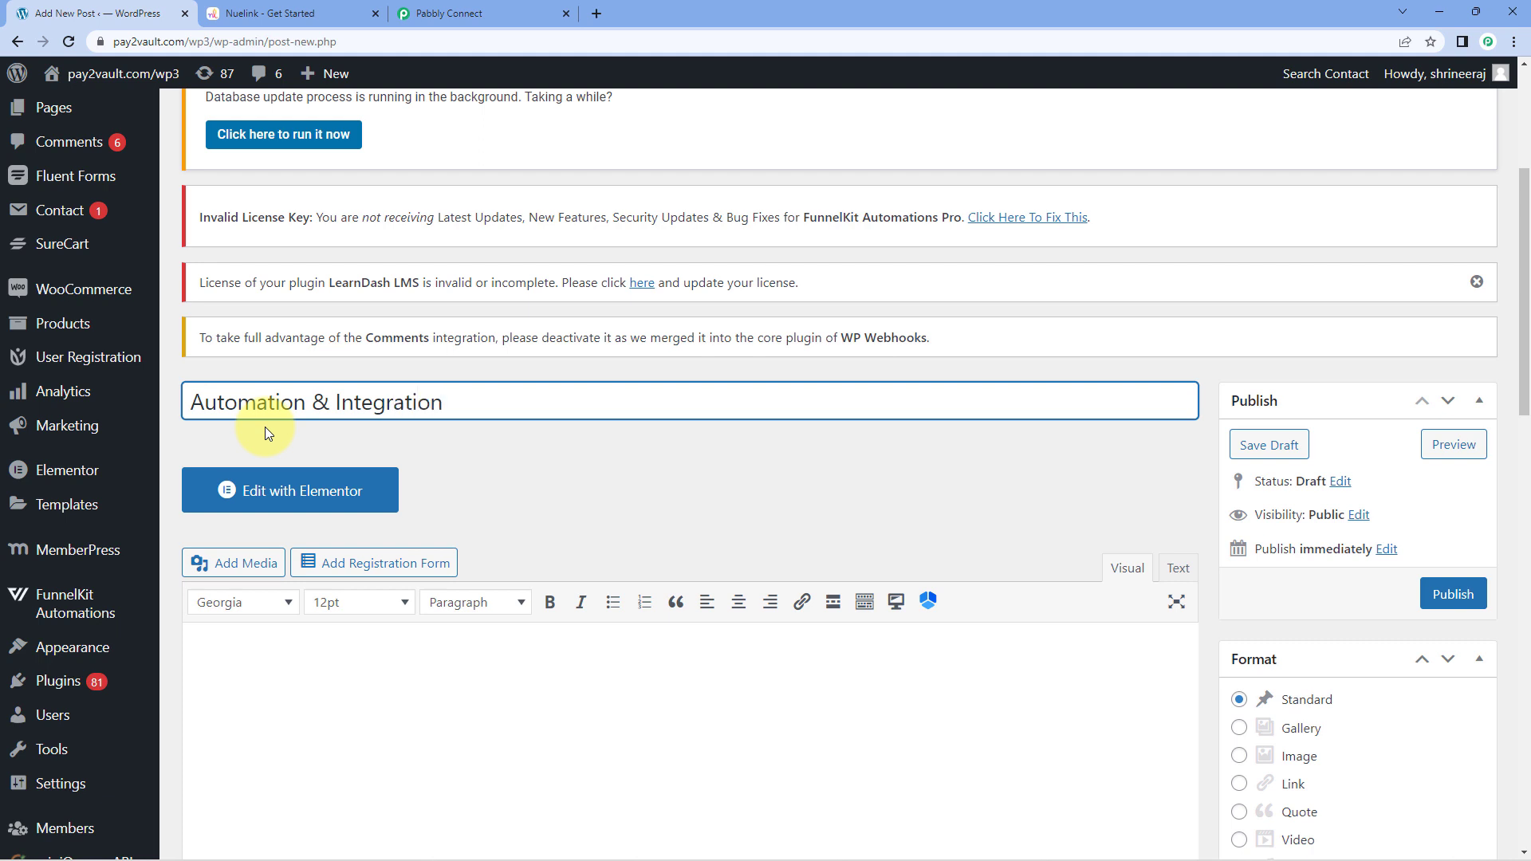
# Paste the copied article text about automation and integration into the post's body.
pyautogui.scroll(-2, 457, 443)
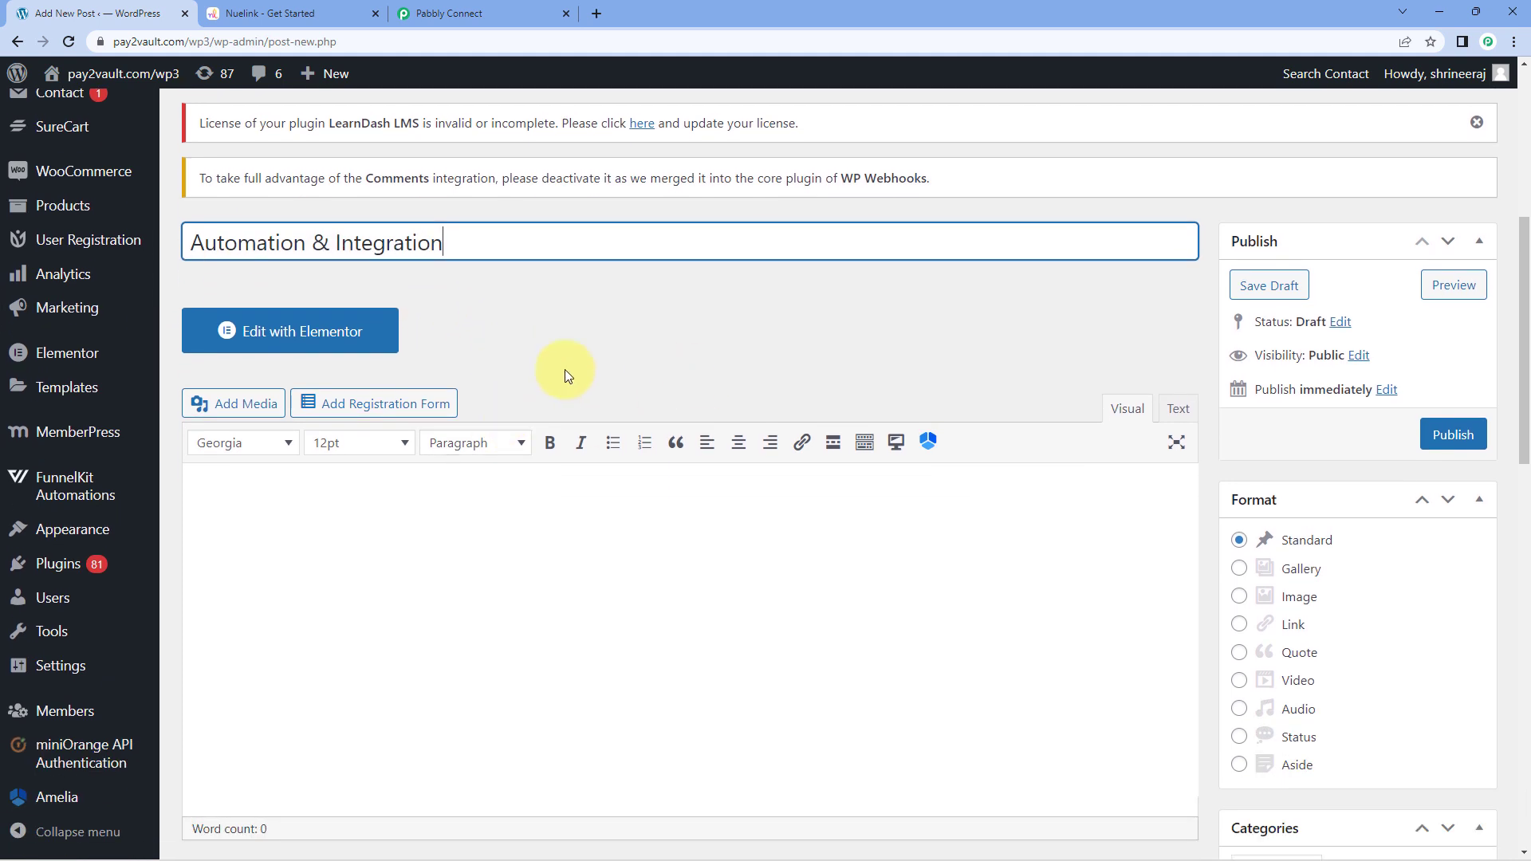
pyautogui.click(369, 523)
pyautogui.scroll(-1, 410, 502)
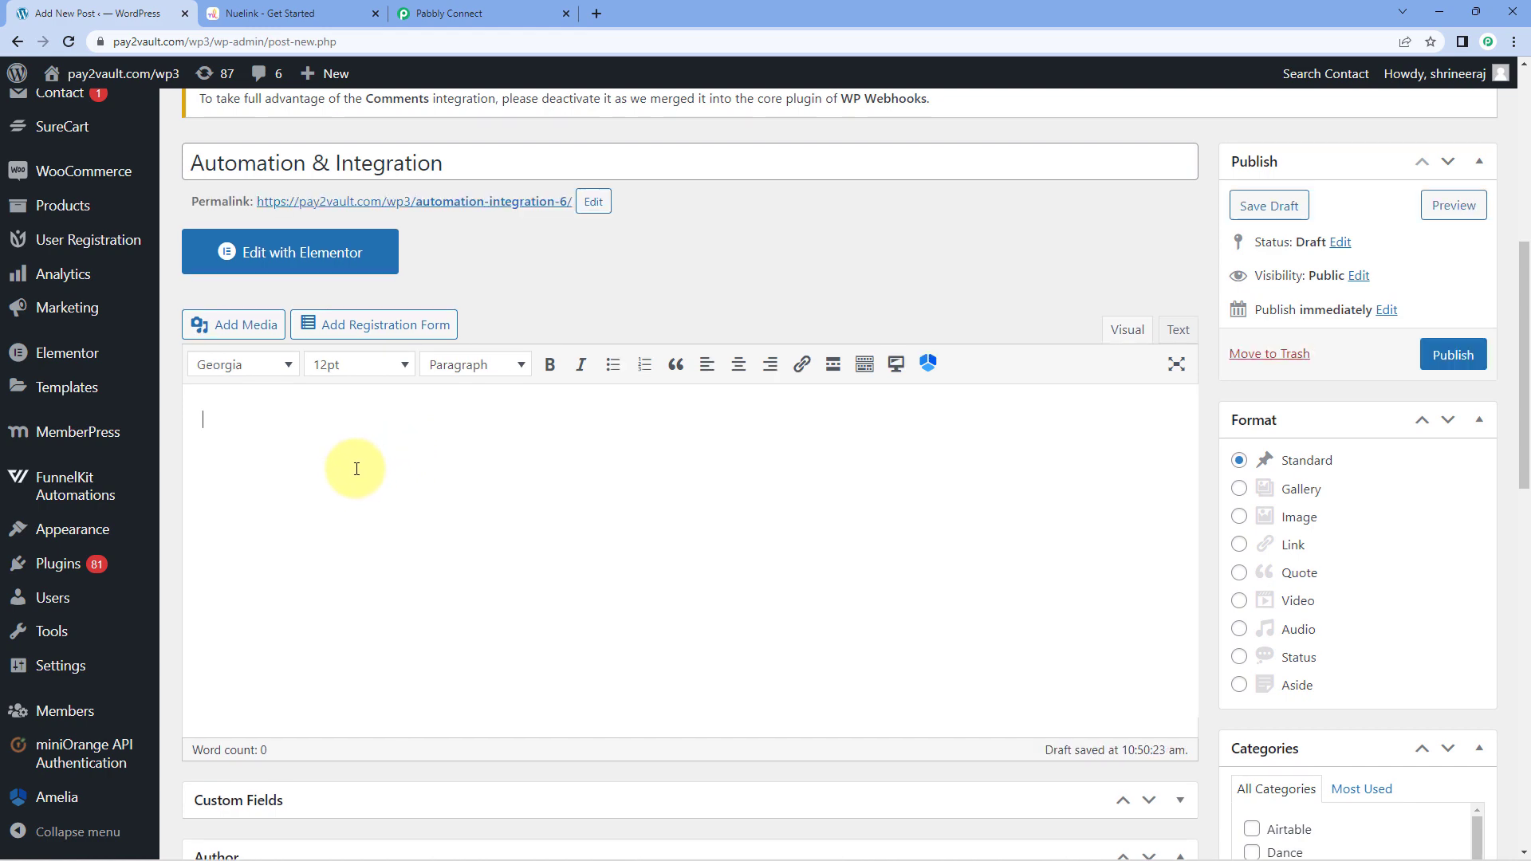
pyautogui.rightClick(357, 469)
pyautogui.click(273, 434)
pyautogui.rightClick(273, 434)
pyautogui.click(334, 562)
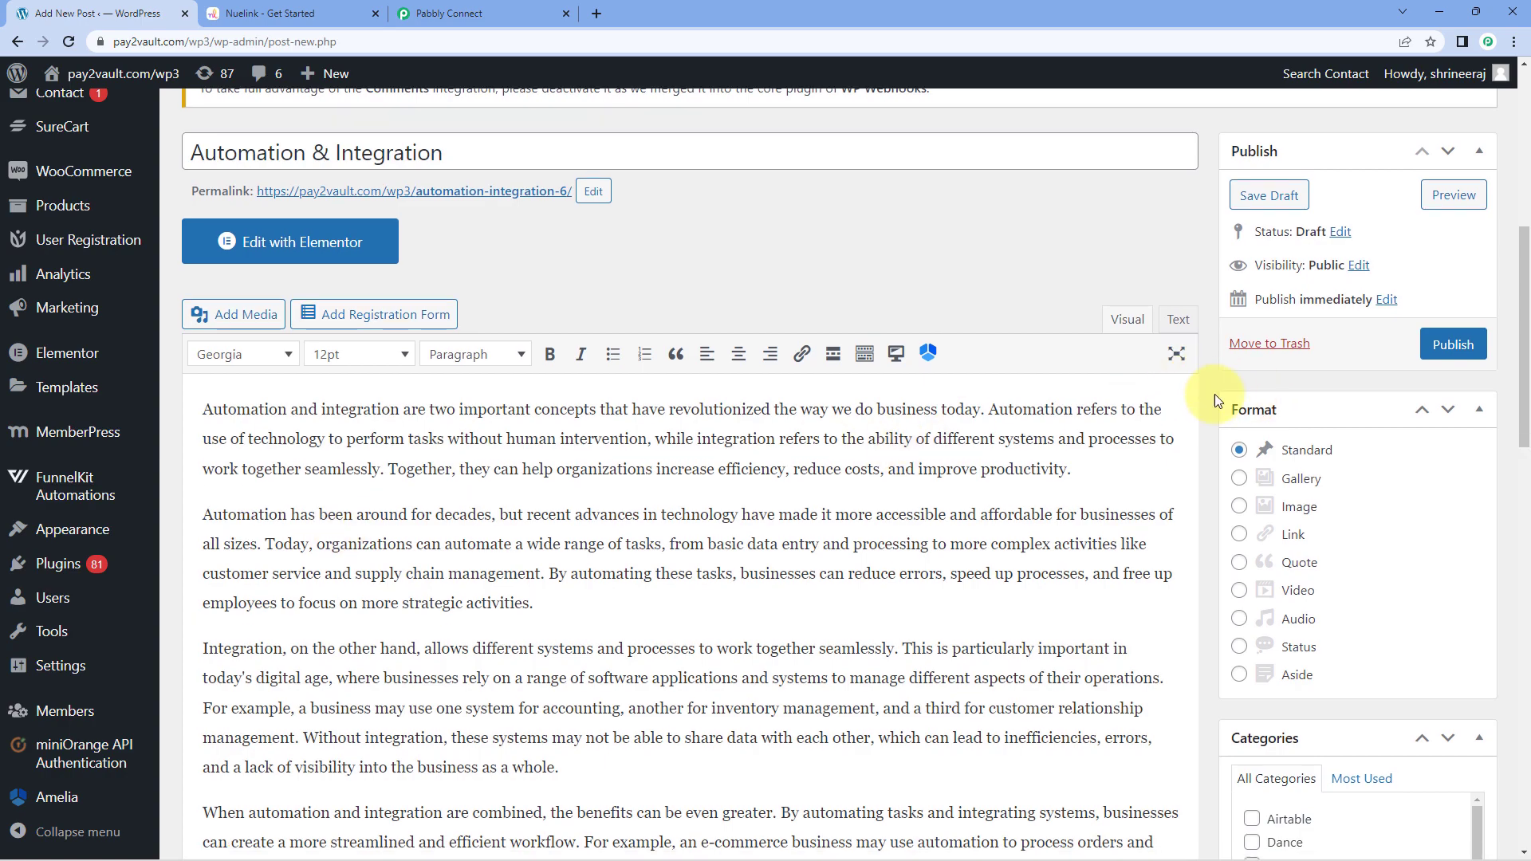
# Set the colourful gears picture pexels-digital-buggu-171198-scaled.jpg from the media library as the post's featured image.
pyautogui.scroll(-15, 1215, 403)
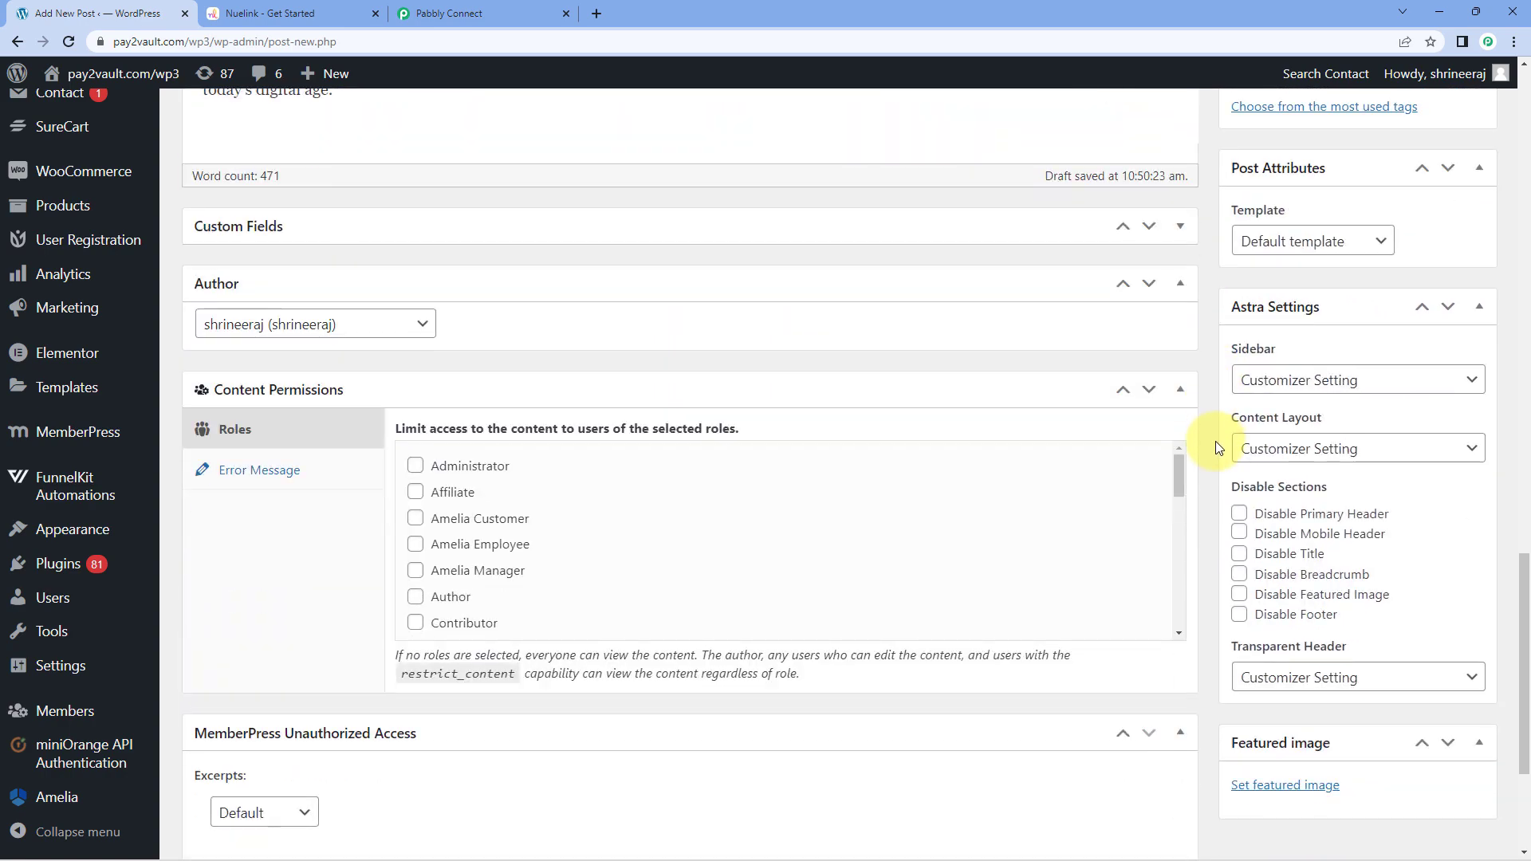
pyautogui.scroll(-3, 1217, 443)
pyautogui.click(1286, 786)
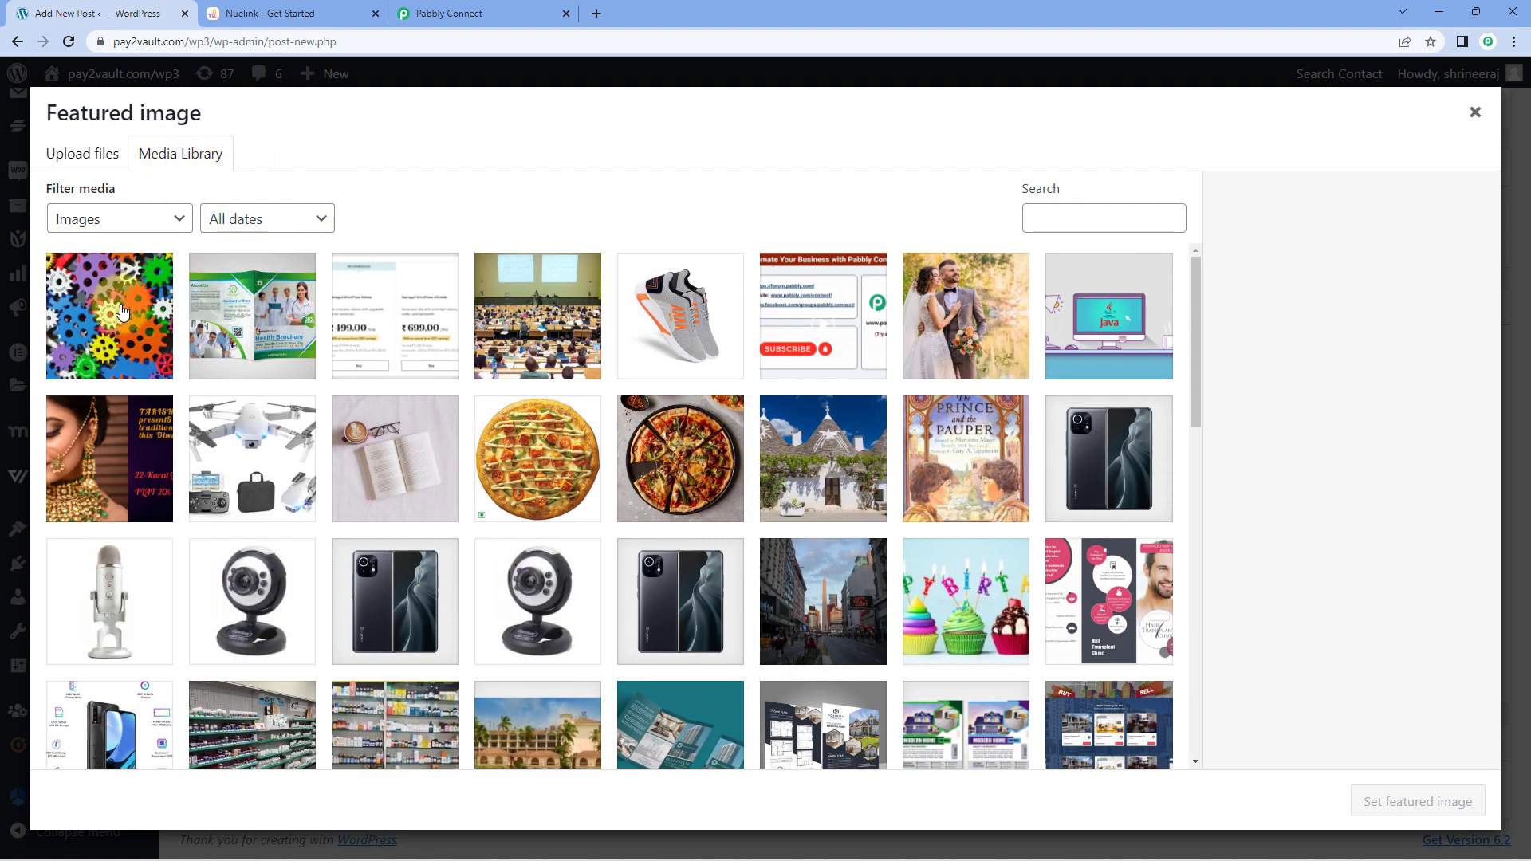
pyautogui.click(121, 311)
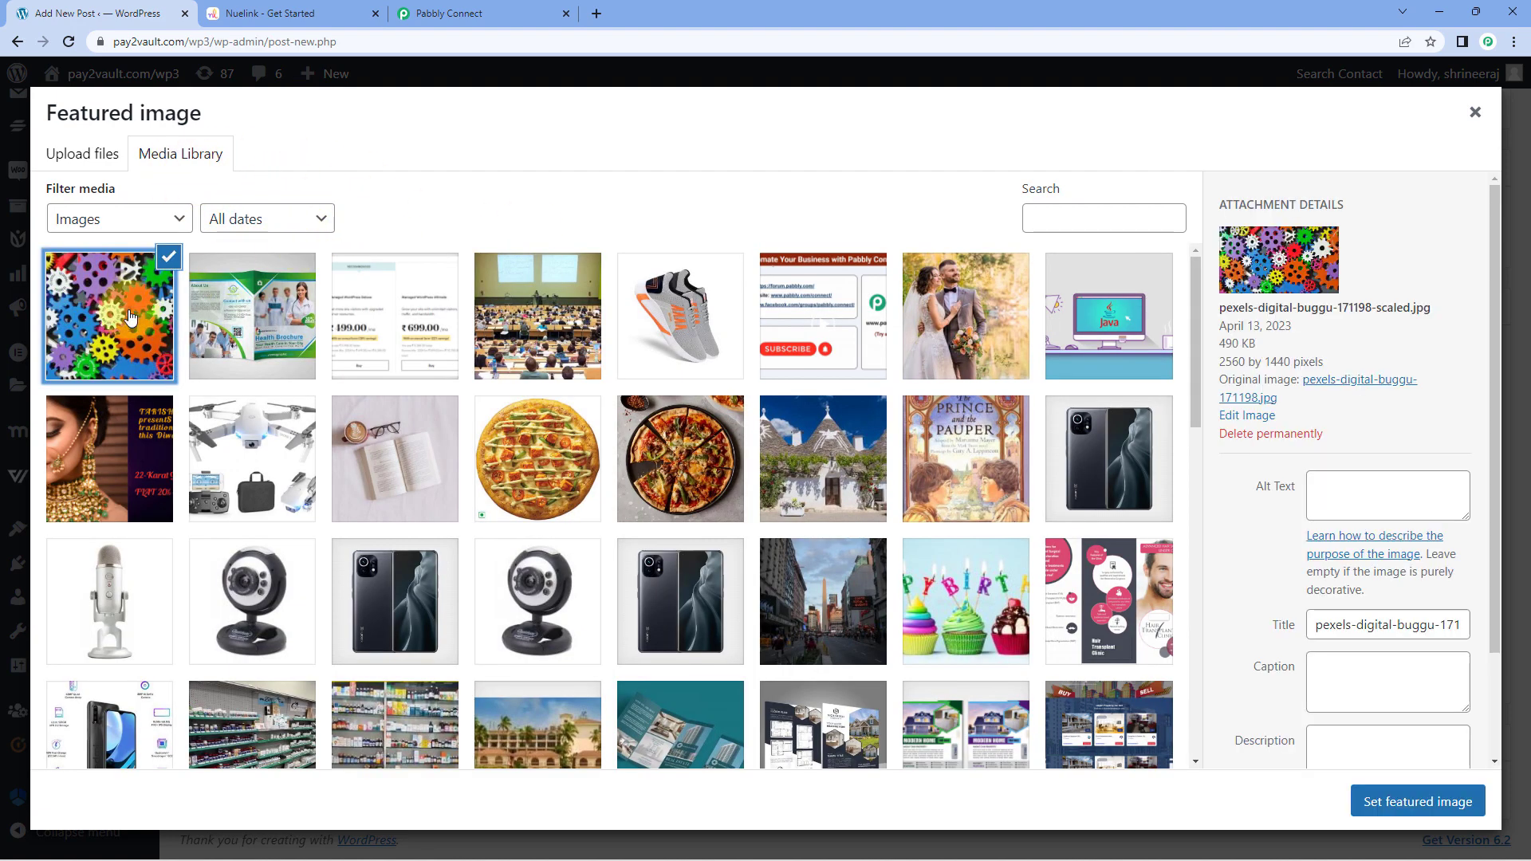
pyautogui.click(1367, 802)
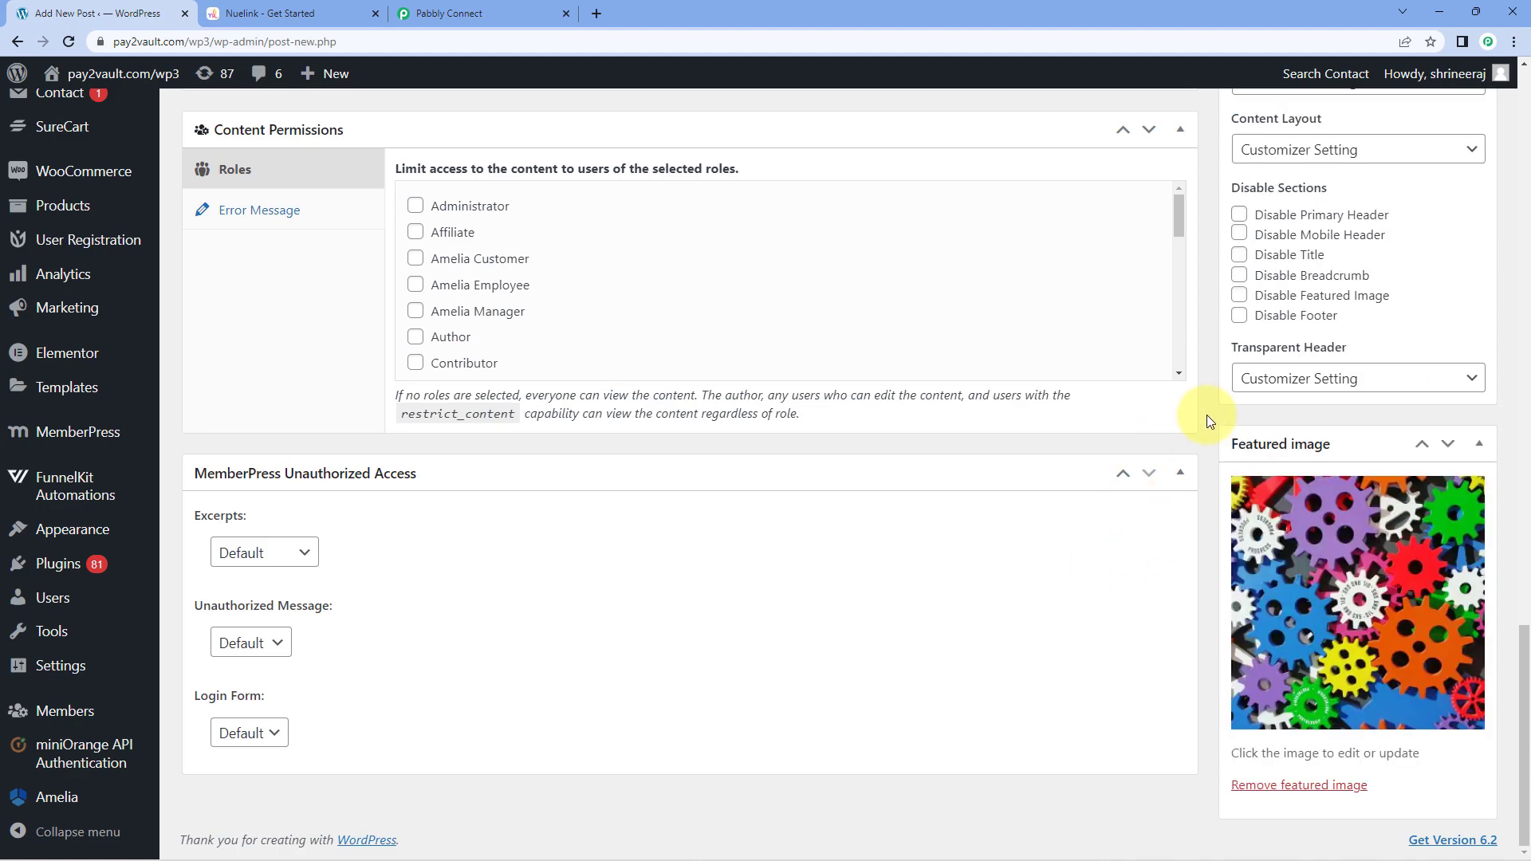
# Review the post's content and publish it.
pyautogui.scroll(10, 1207, 415)
pyautogui.scroll(15, 1206, 417)
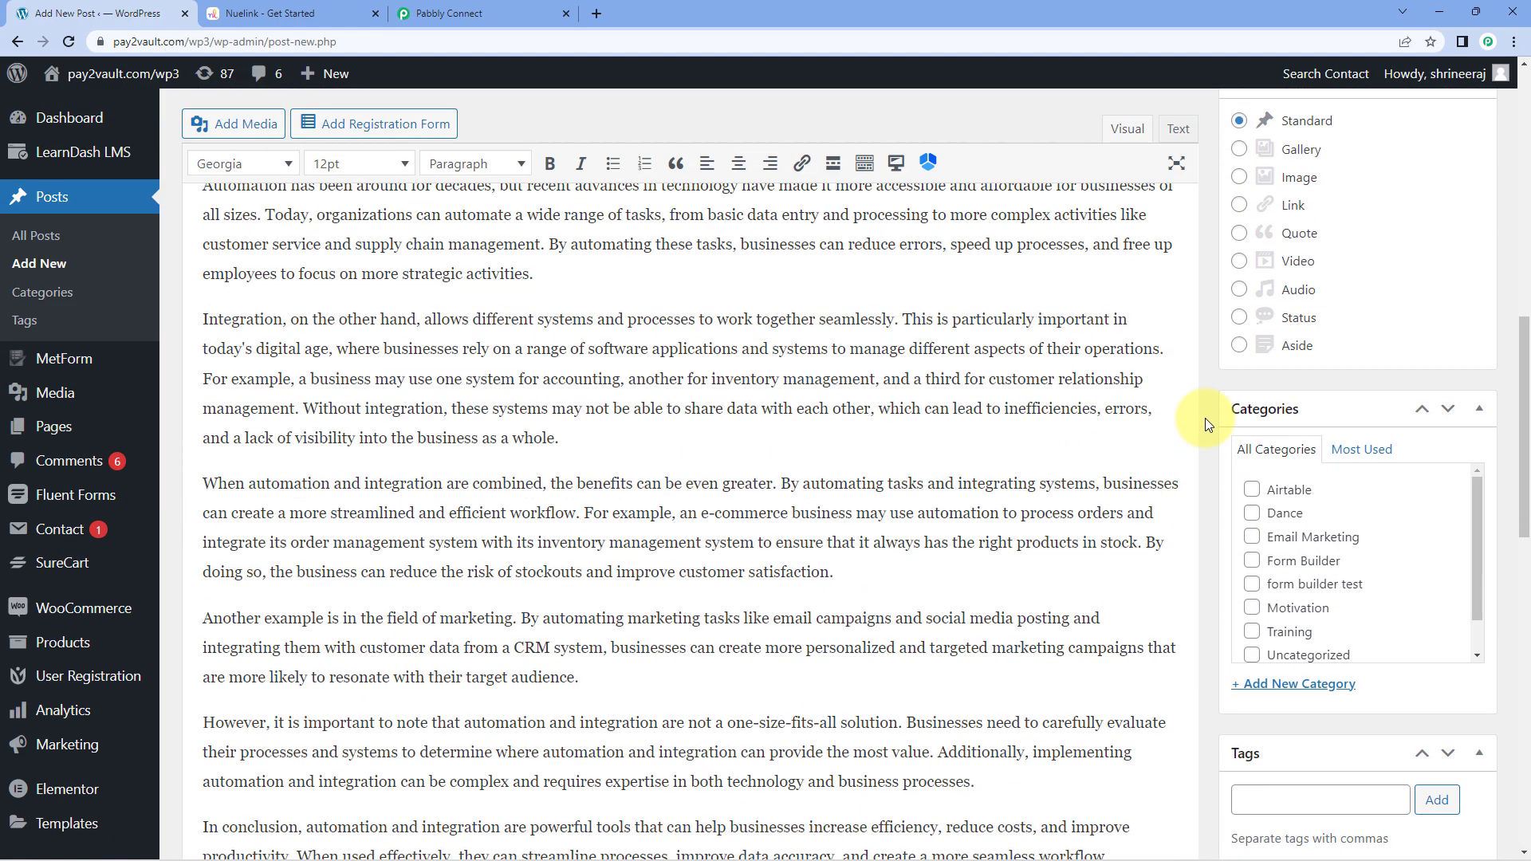
pyautogui.scroll(-3, 513, 711)
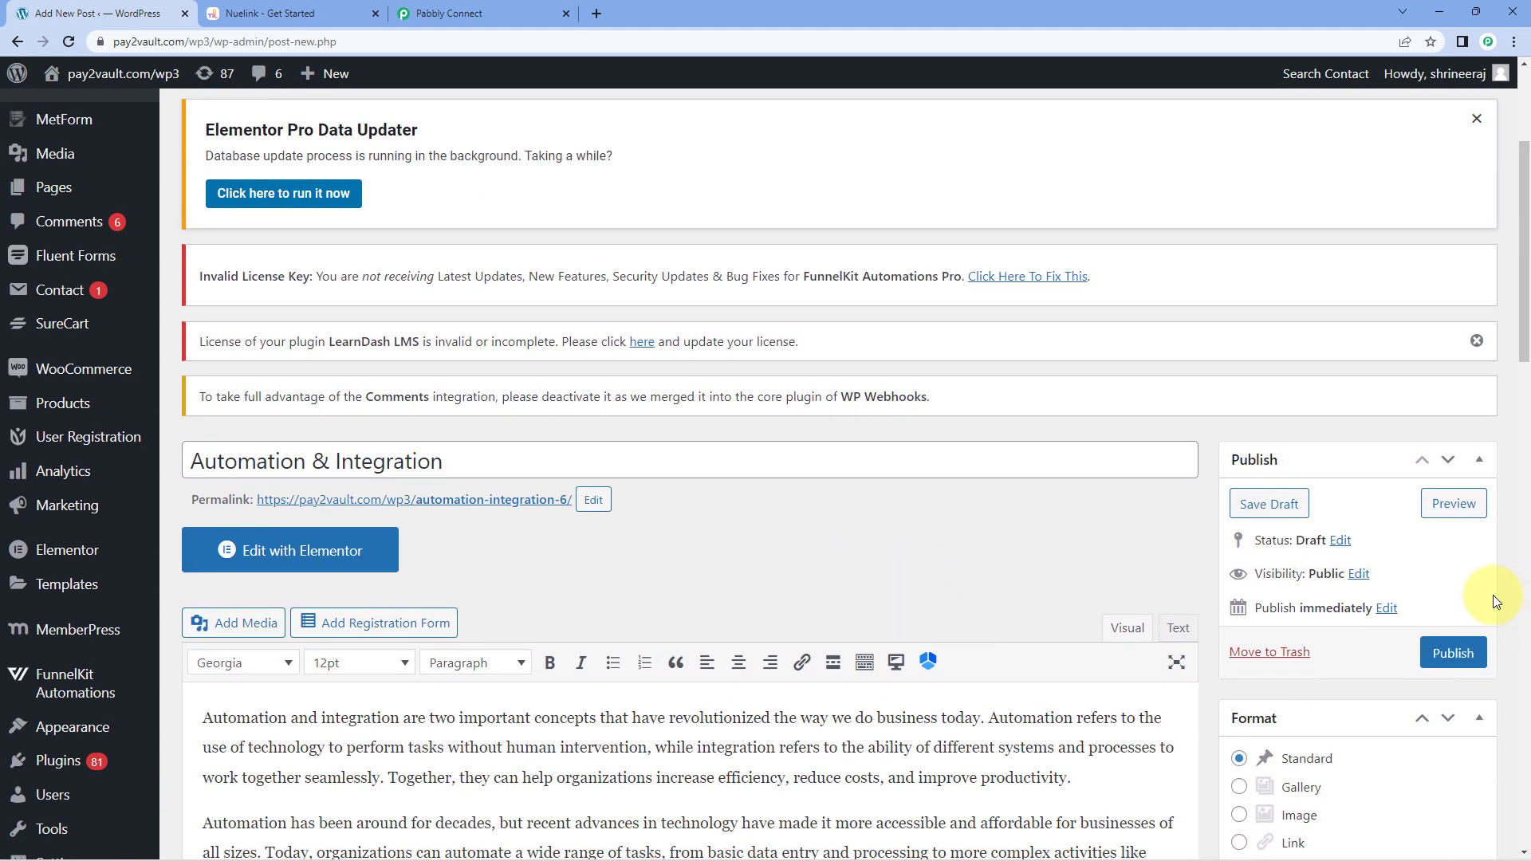
pyautogui.click(1459, 652)
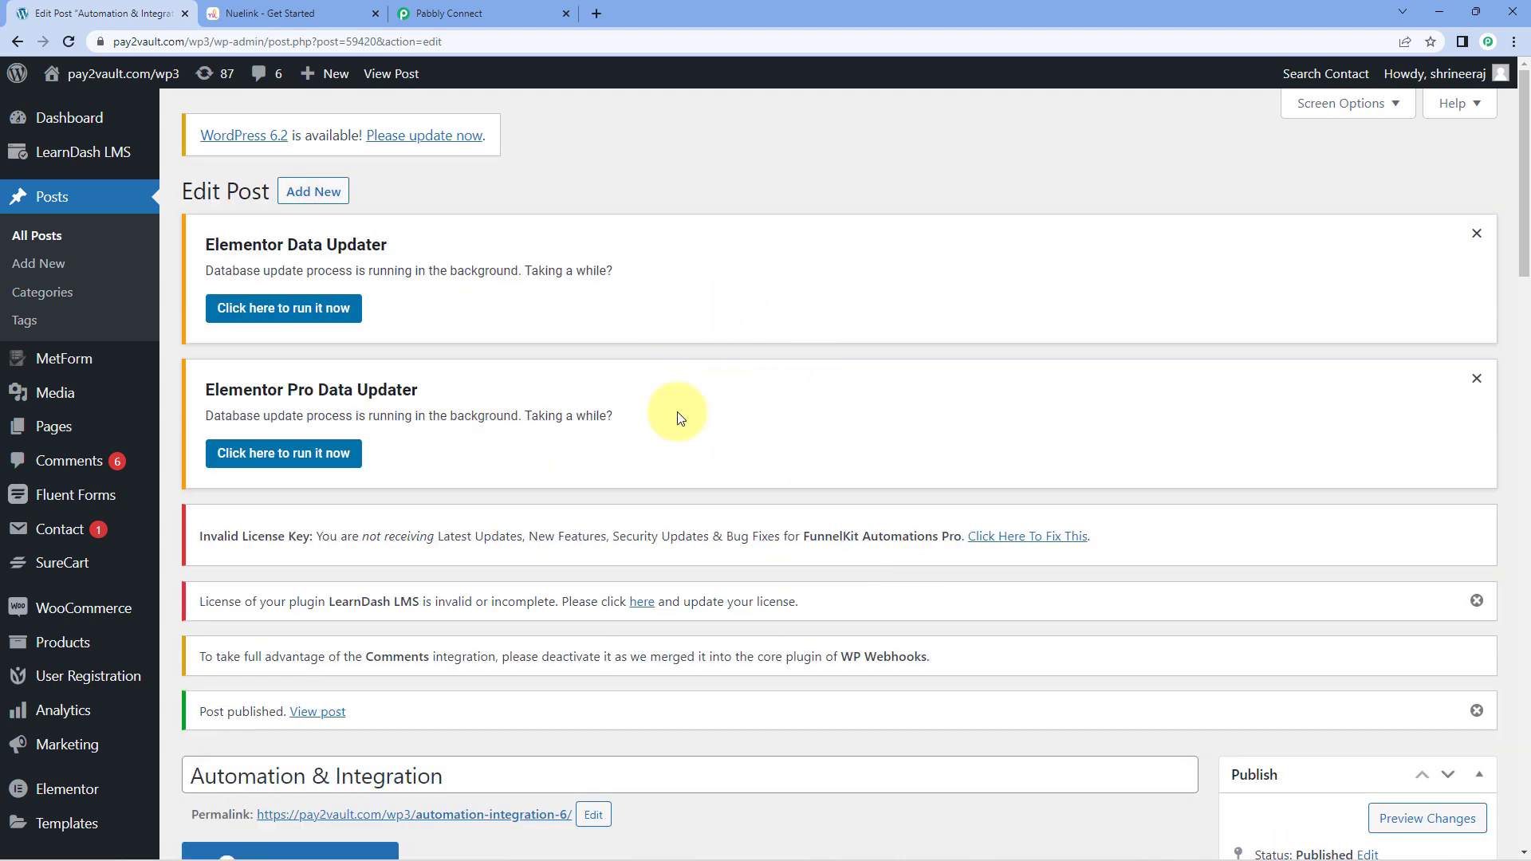
# Open the published post from its permalink, dismiss the discount banner, look over the page, and return to the post editor.
pyautogui.scroll(-5, 677, 412)
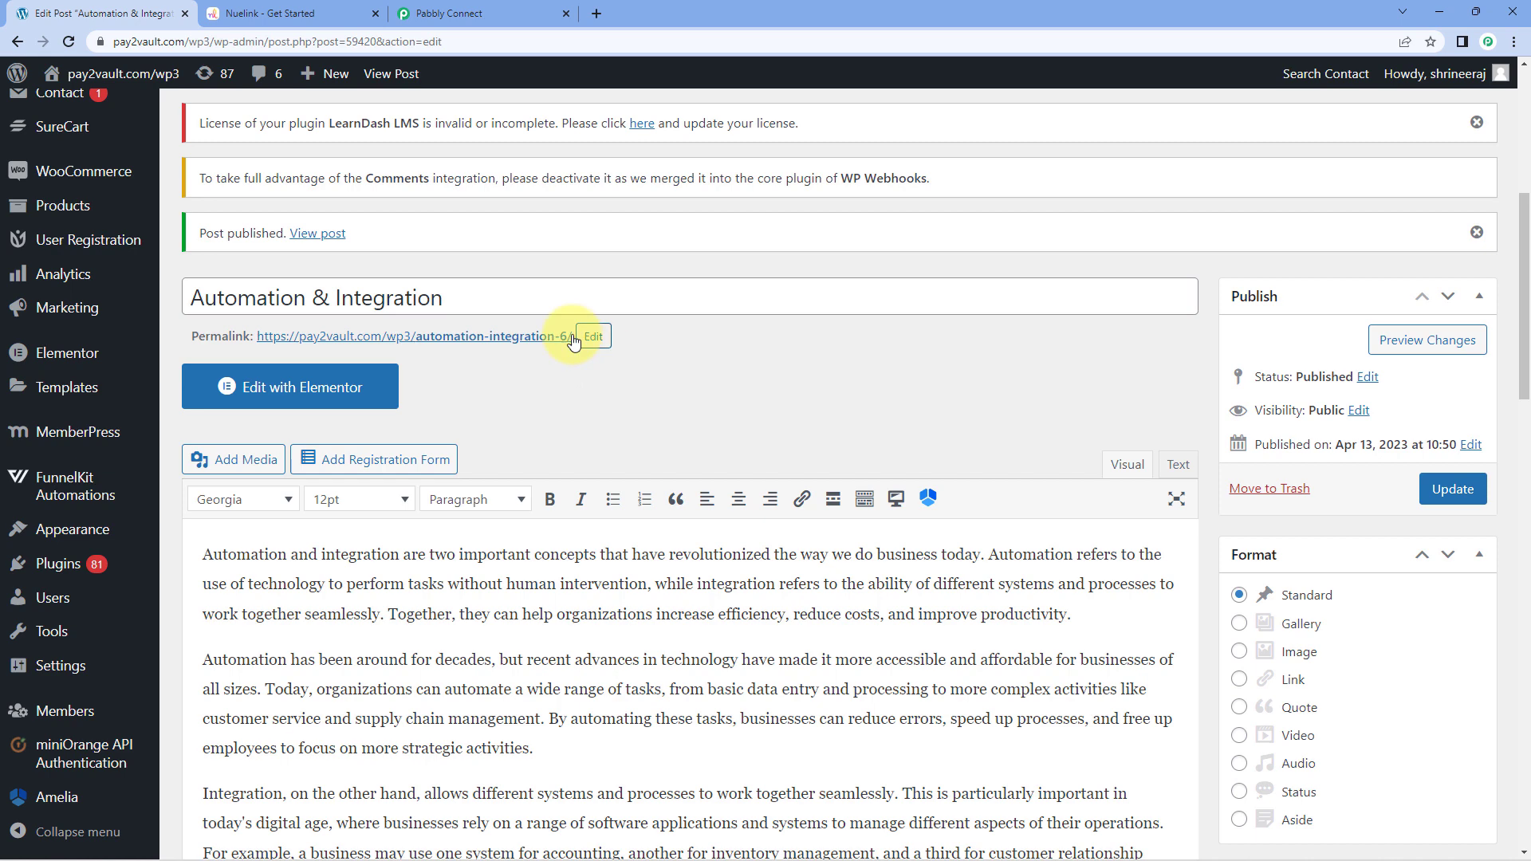
pyautogui.click(536, 338)
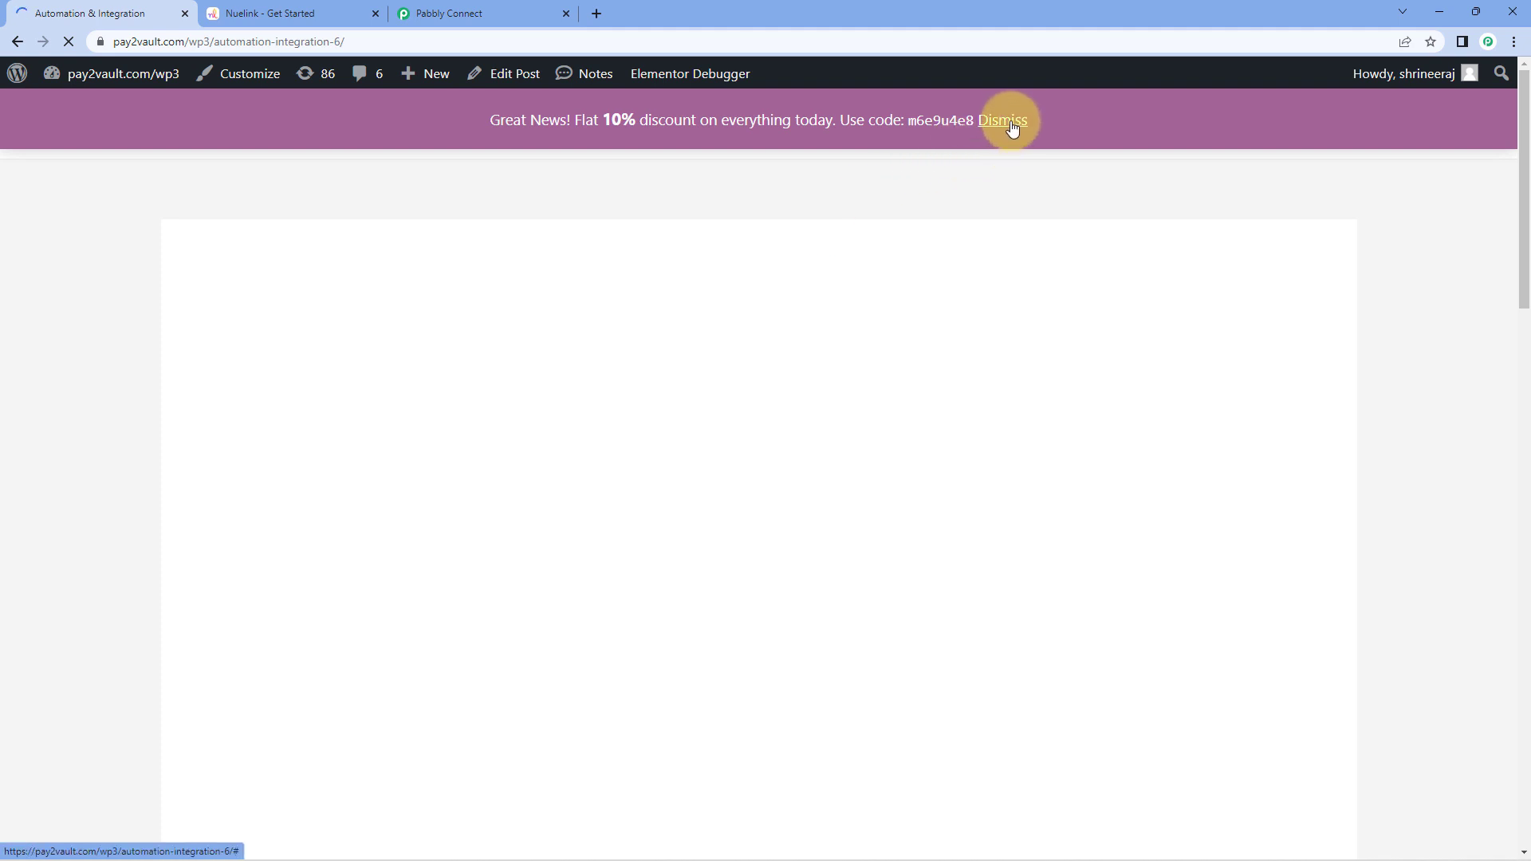
pyautogui.click(1010, 124)
pyautogui.scroll(-10, 691, 310)
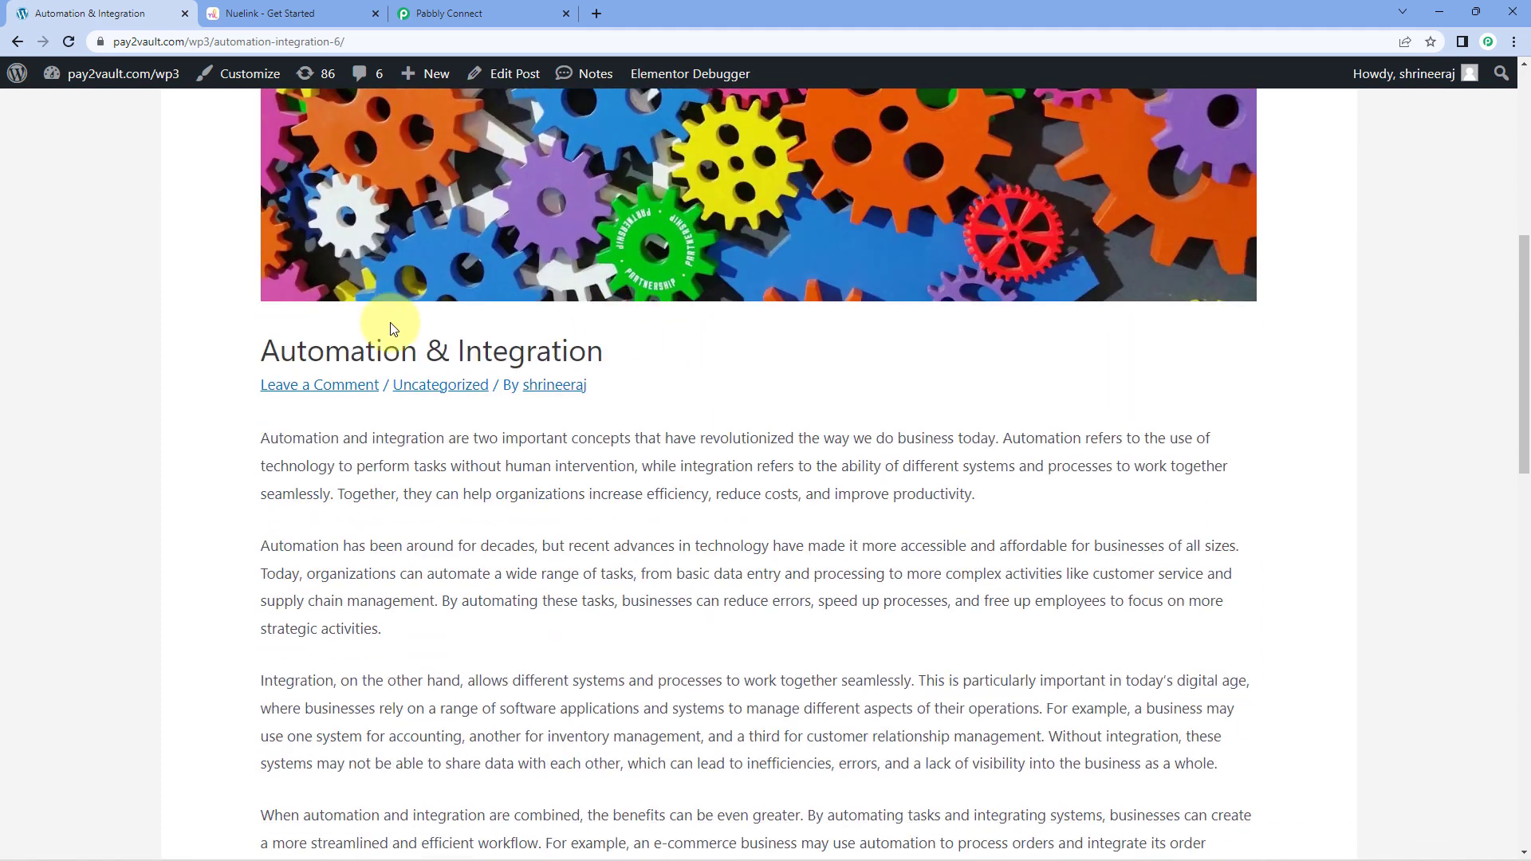
pyautogui.scroll(10, 538, 381)
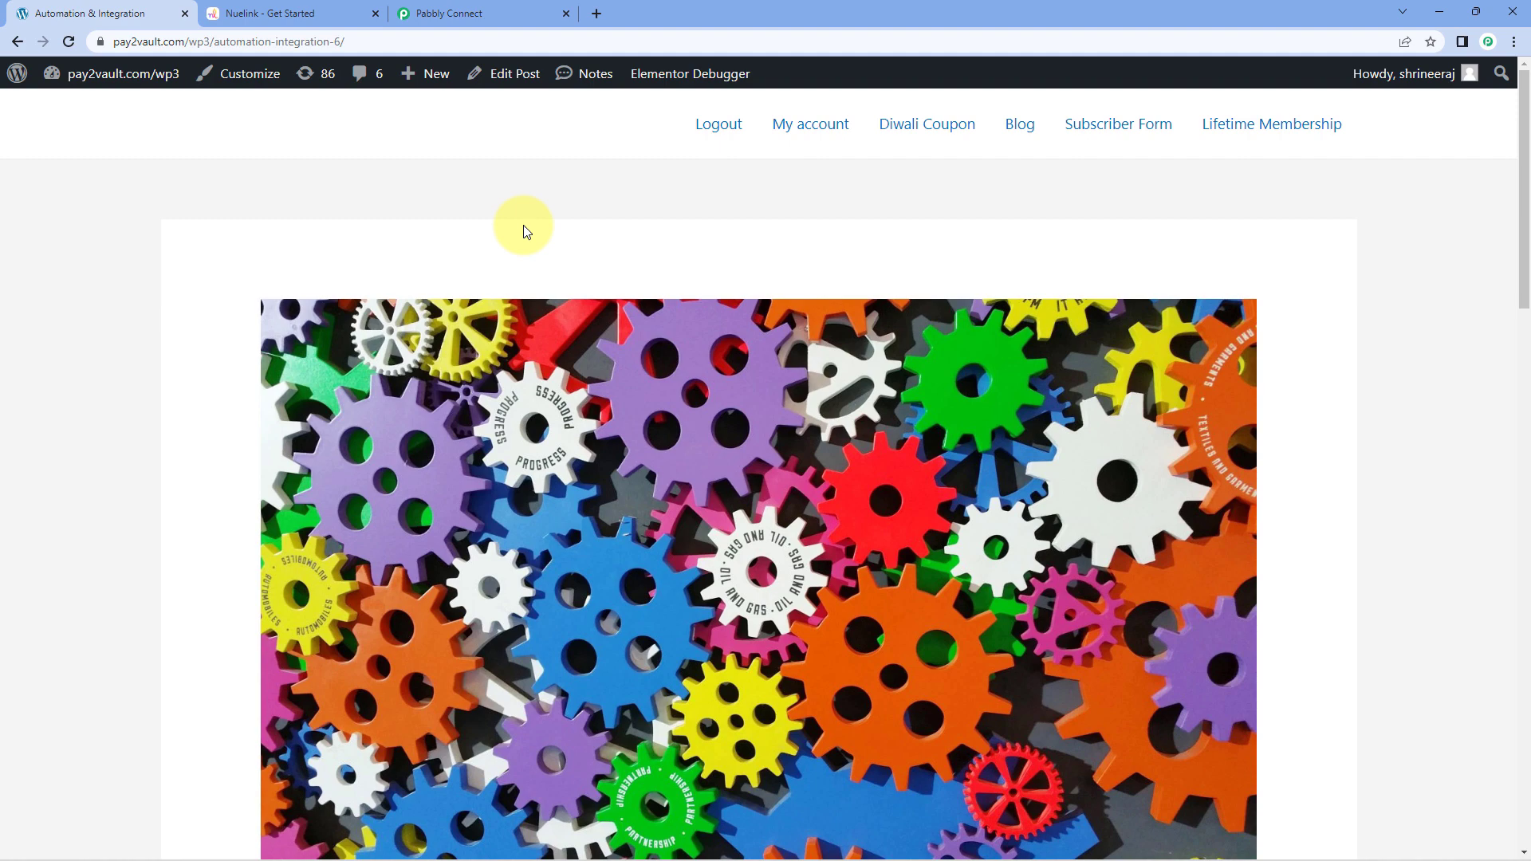
pyautogui.click(19, 43)
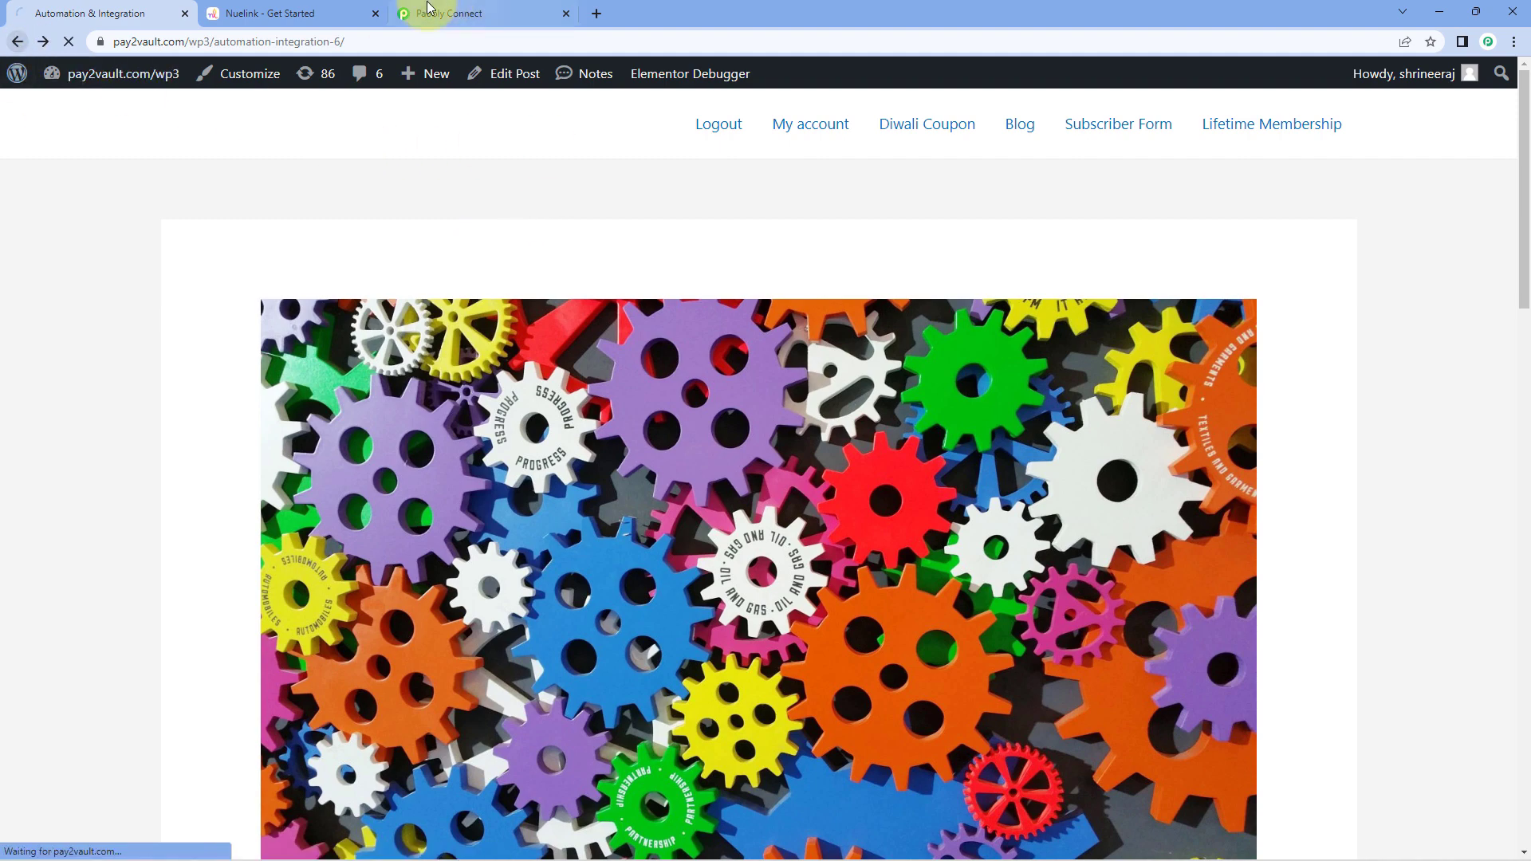
# Switch to Pabbly Connect and examine the webhook response received by the trigger down to the Post Thumbnail field.
pyautogui.click(511, 16)
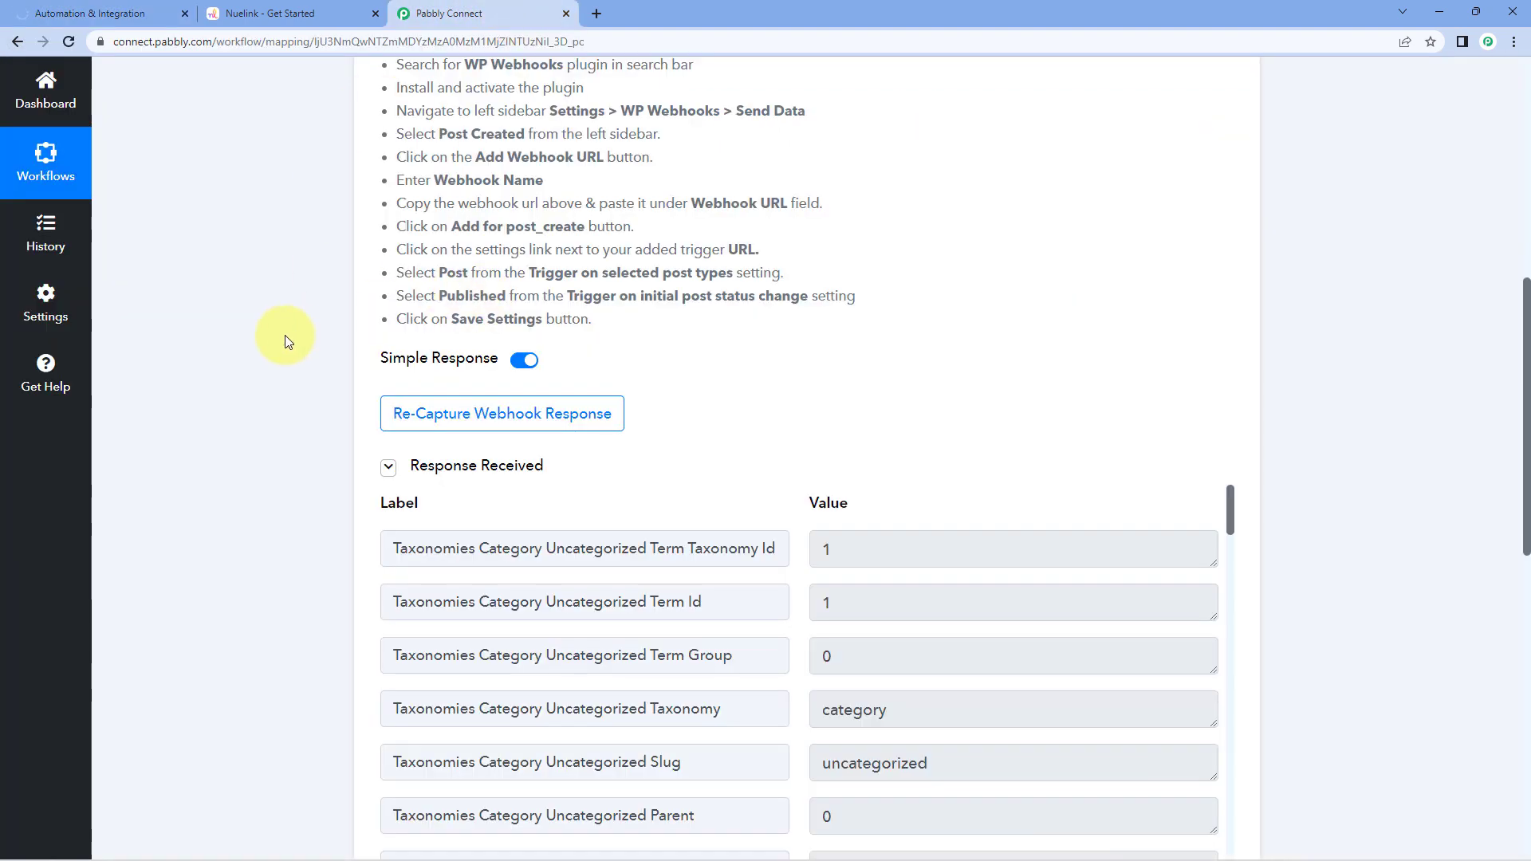
pyautogui.scroll(-2, 285, 337)
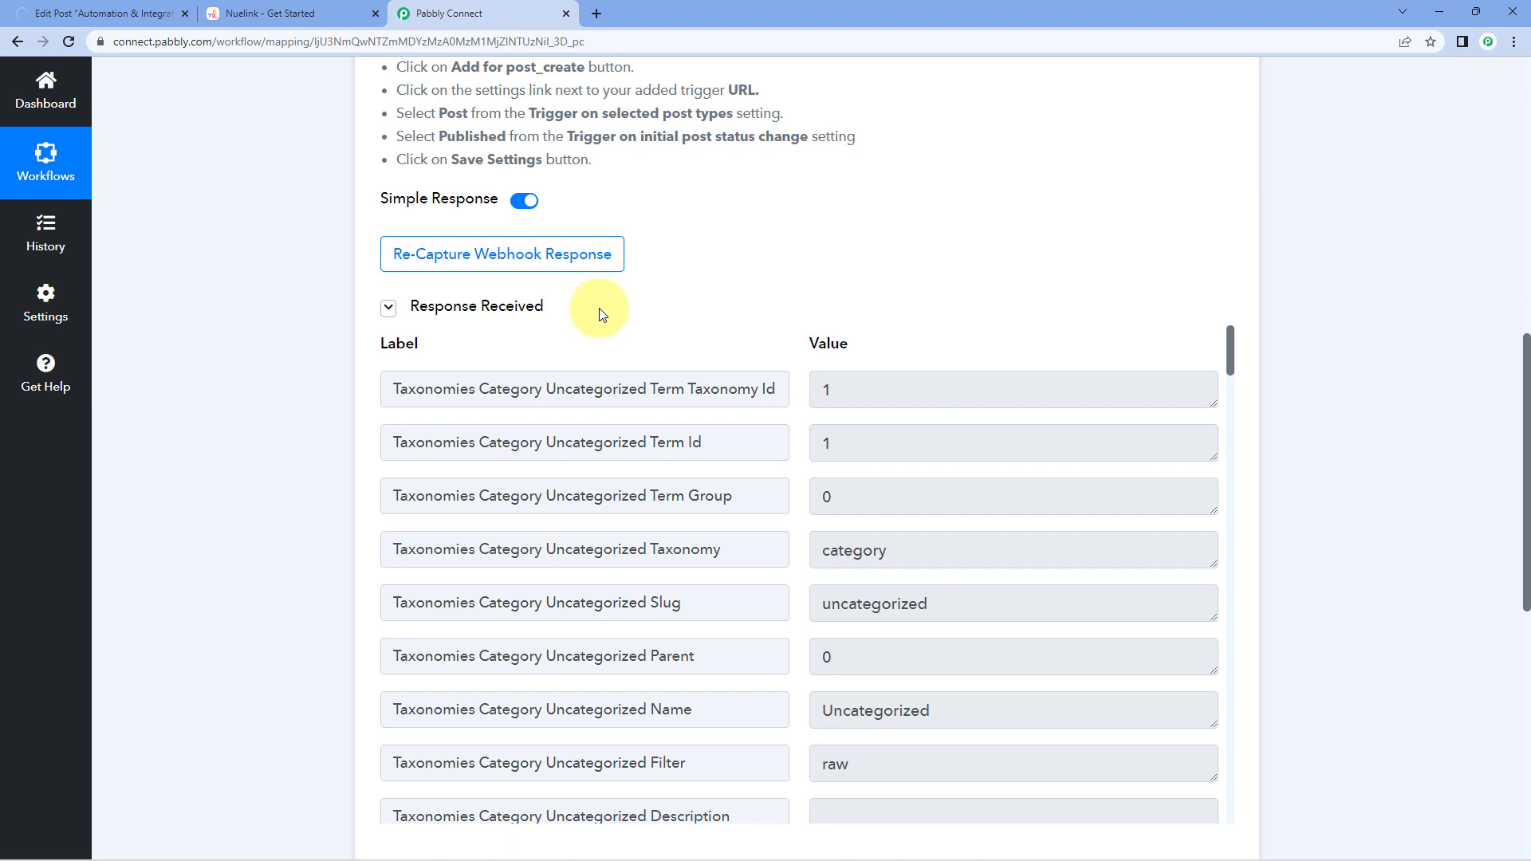
pyautogui.scroll(-5, 800, 337)
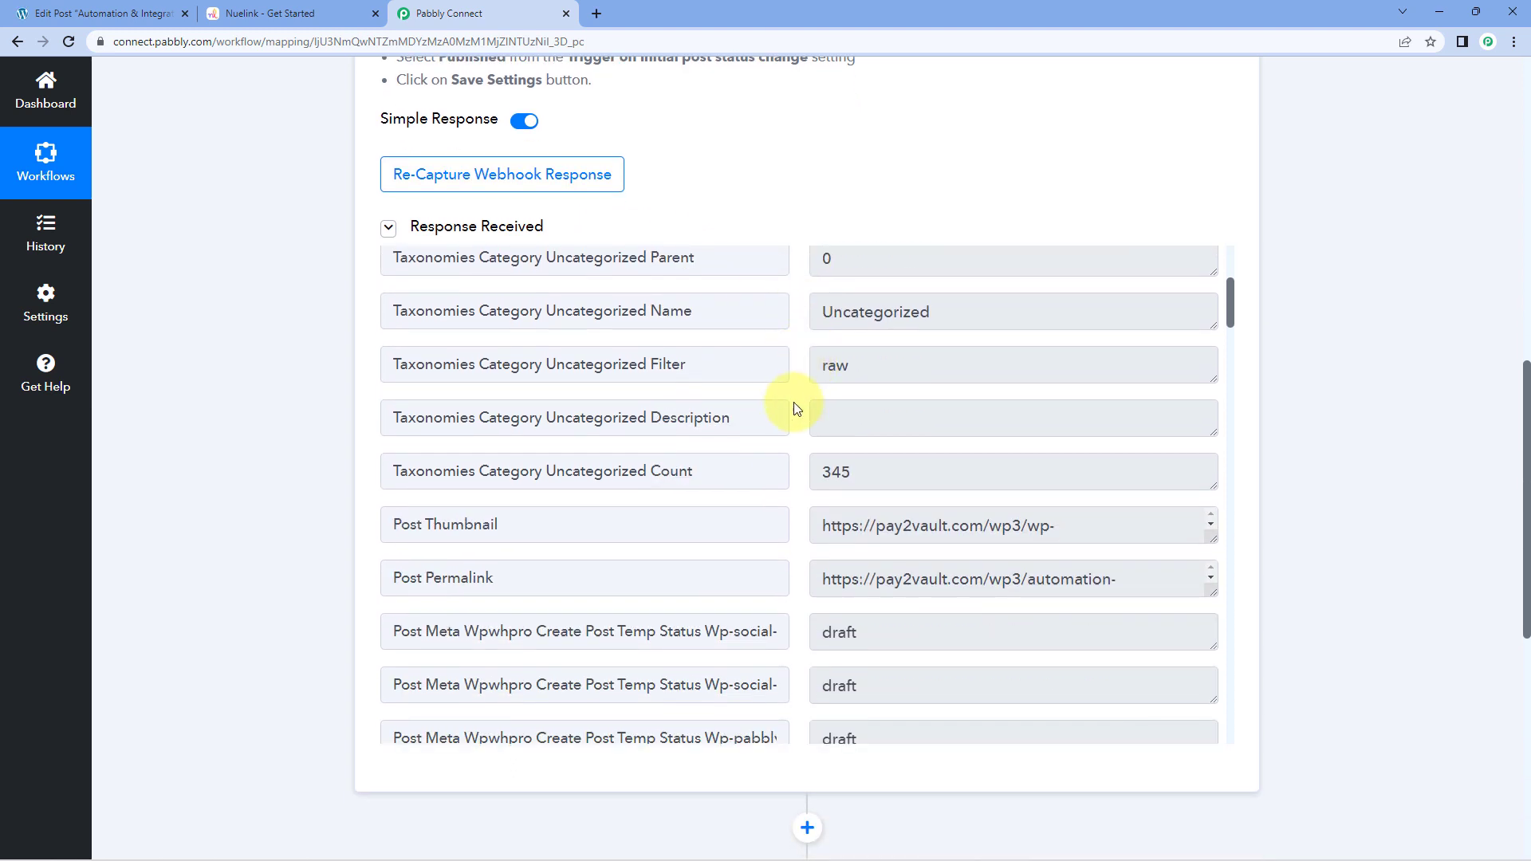
pyautogui.scroll(-1, 805, 399)
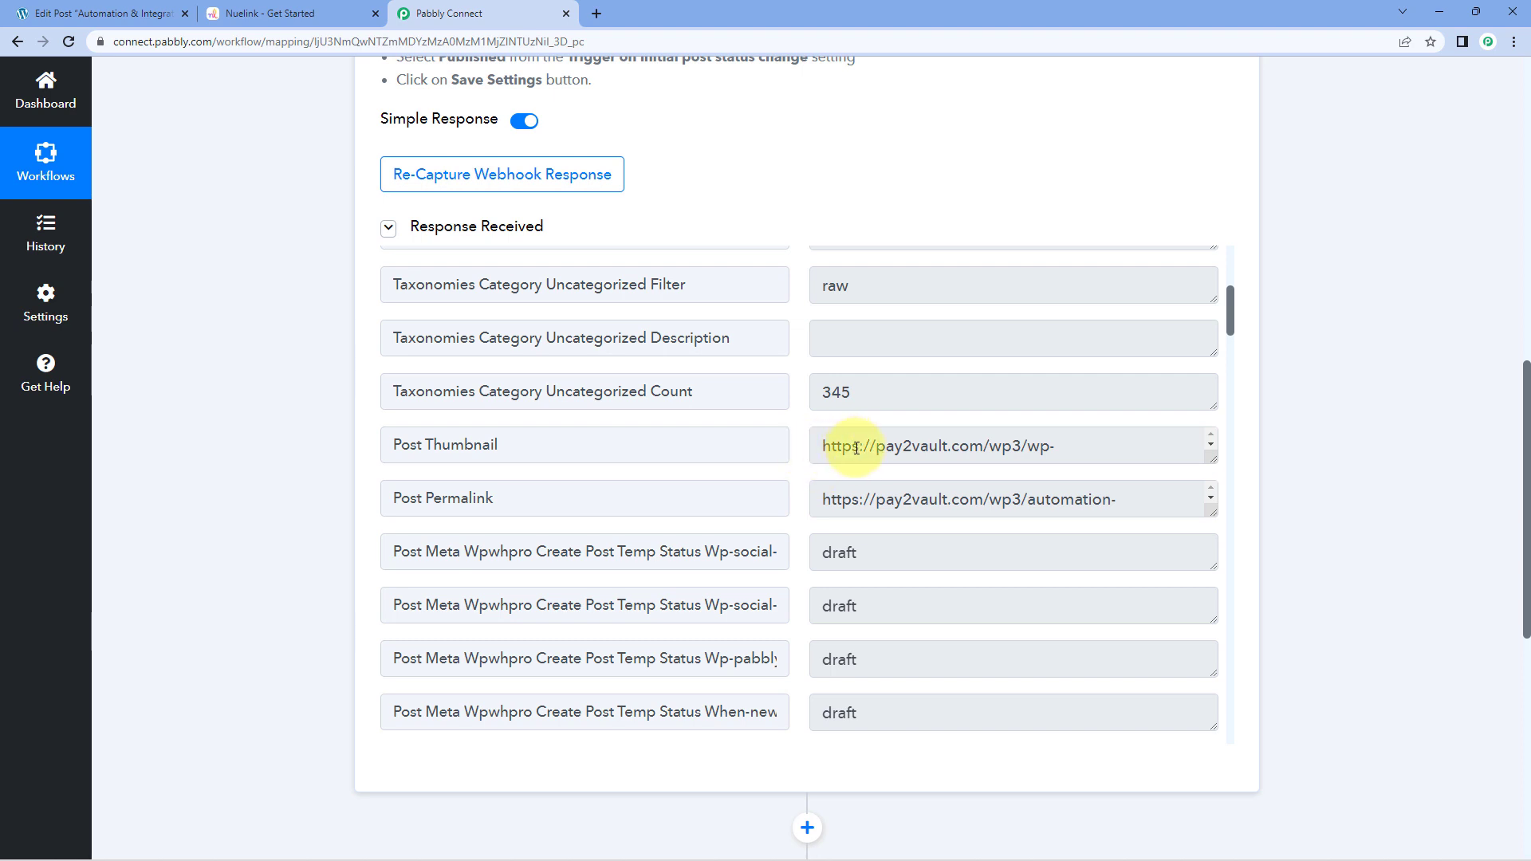
# Copy the full Post Thumbnail URL from the response, open it in a new browser tab, and compare it with the WordPress post.
pyautogui.moveTo(1209, 458); pyautogui.dragTo(1202, 581)
pyautogui.moveTo(917, 495); pyautogui.dragTo(882, 437)
pyautogui.rightClick(904, 462)
pyautogui.click(933, 472)
pyautogui.click(597, 13)
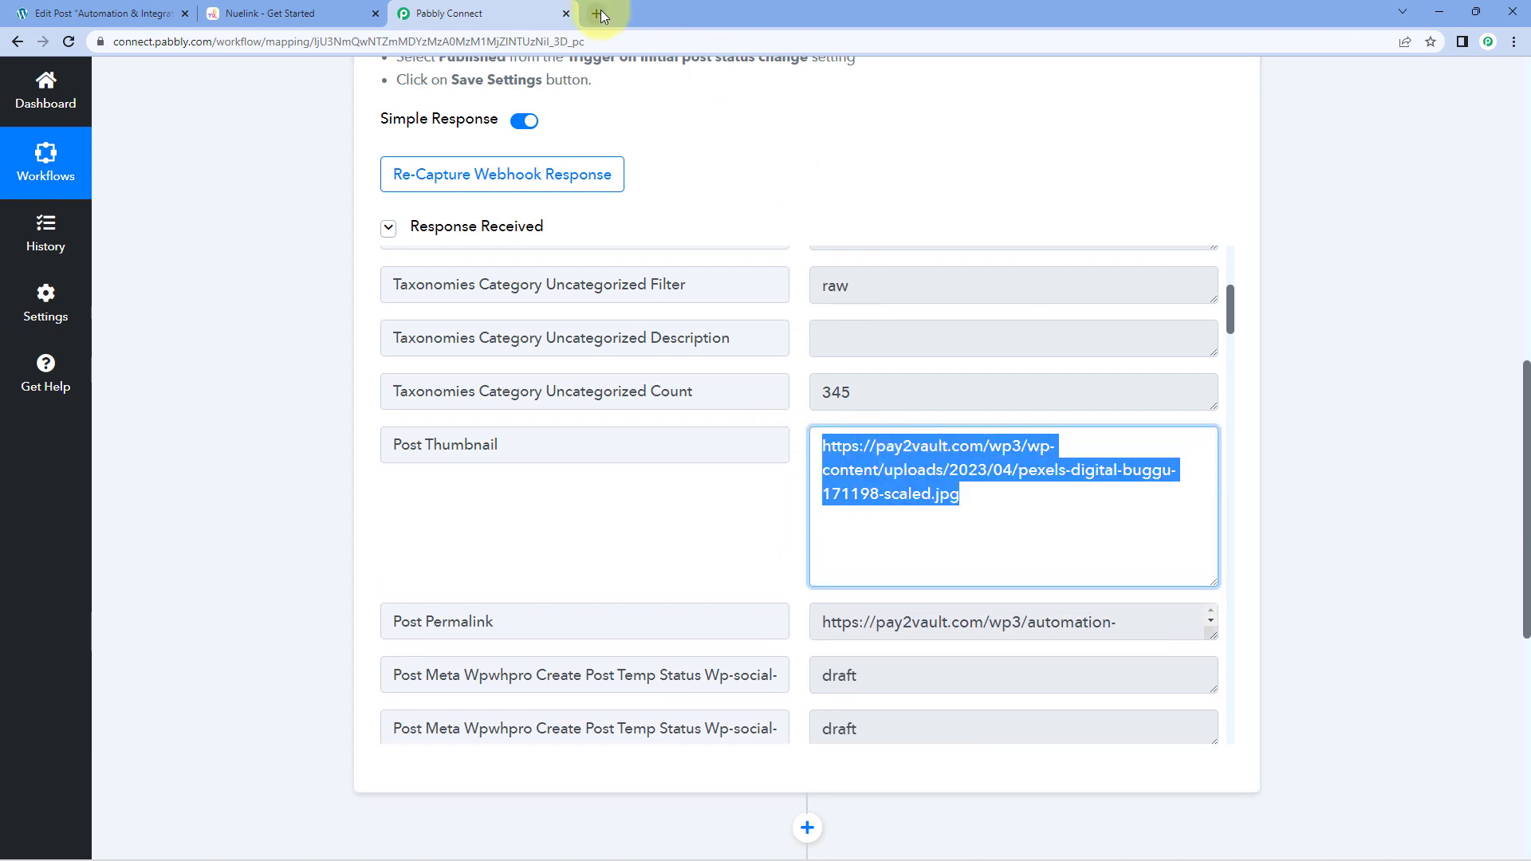
pyautogui.hotkey('ctrl', 'v')
pyautogui.press('Return')
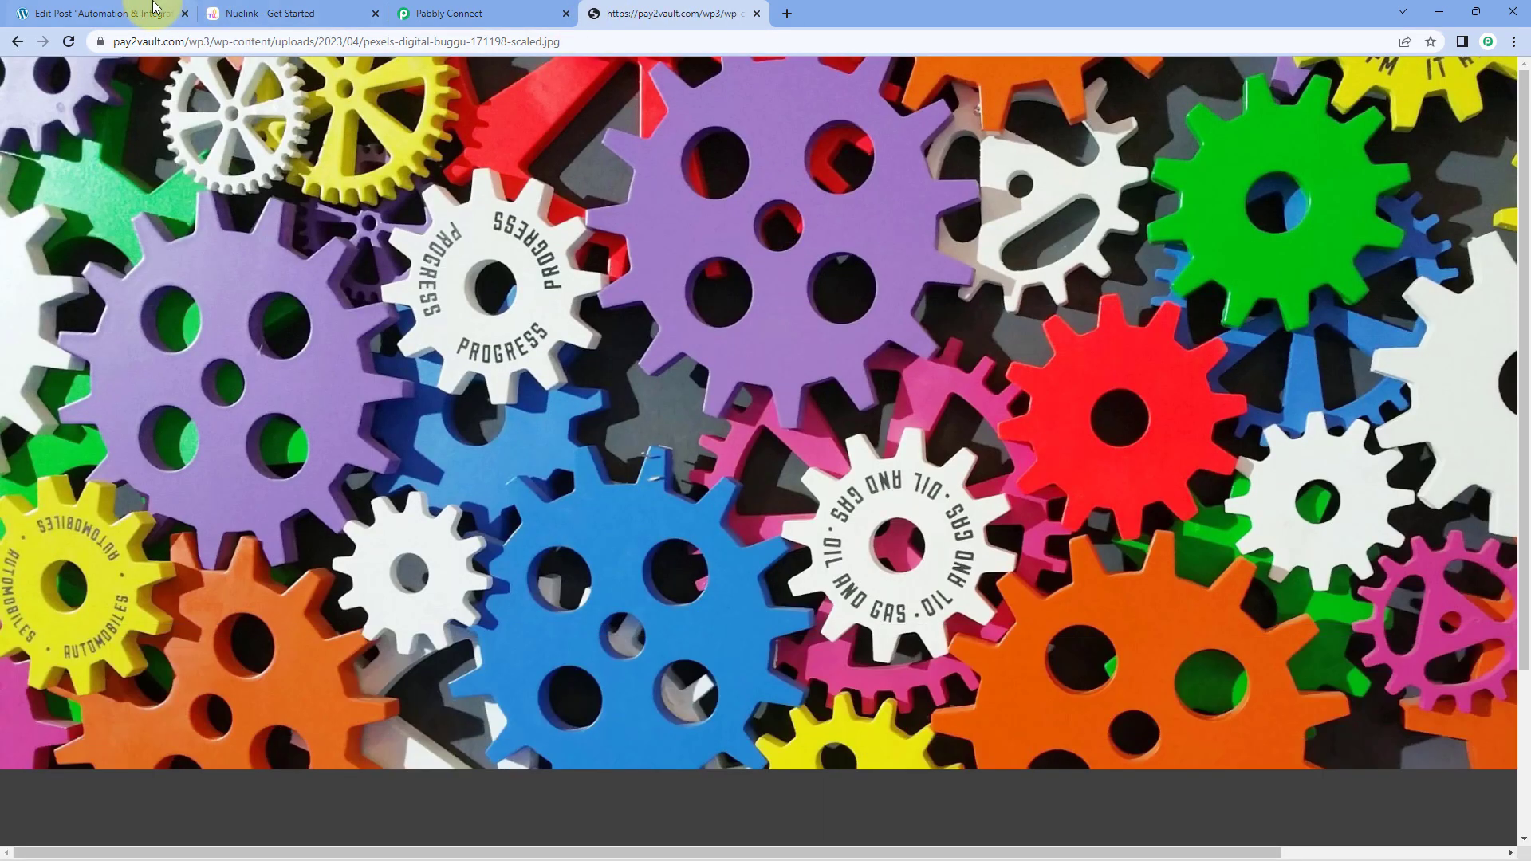
pyautogui.click(151, 13)
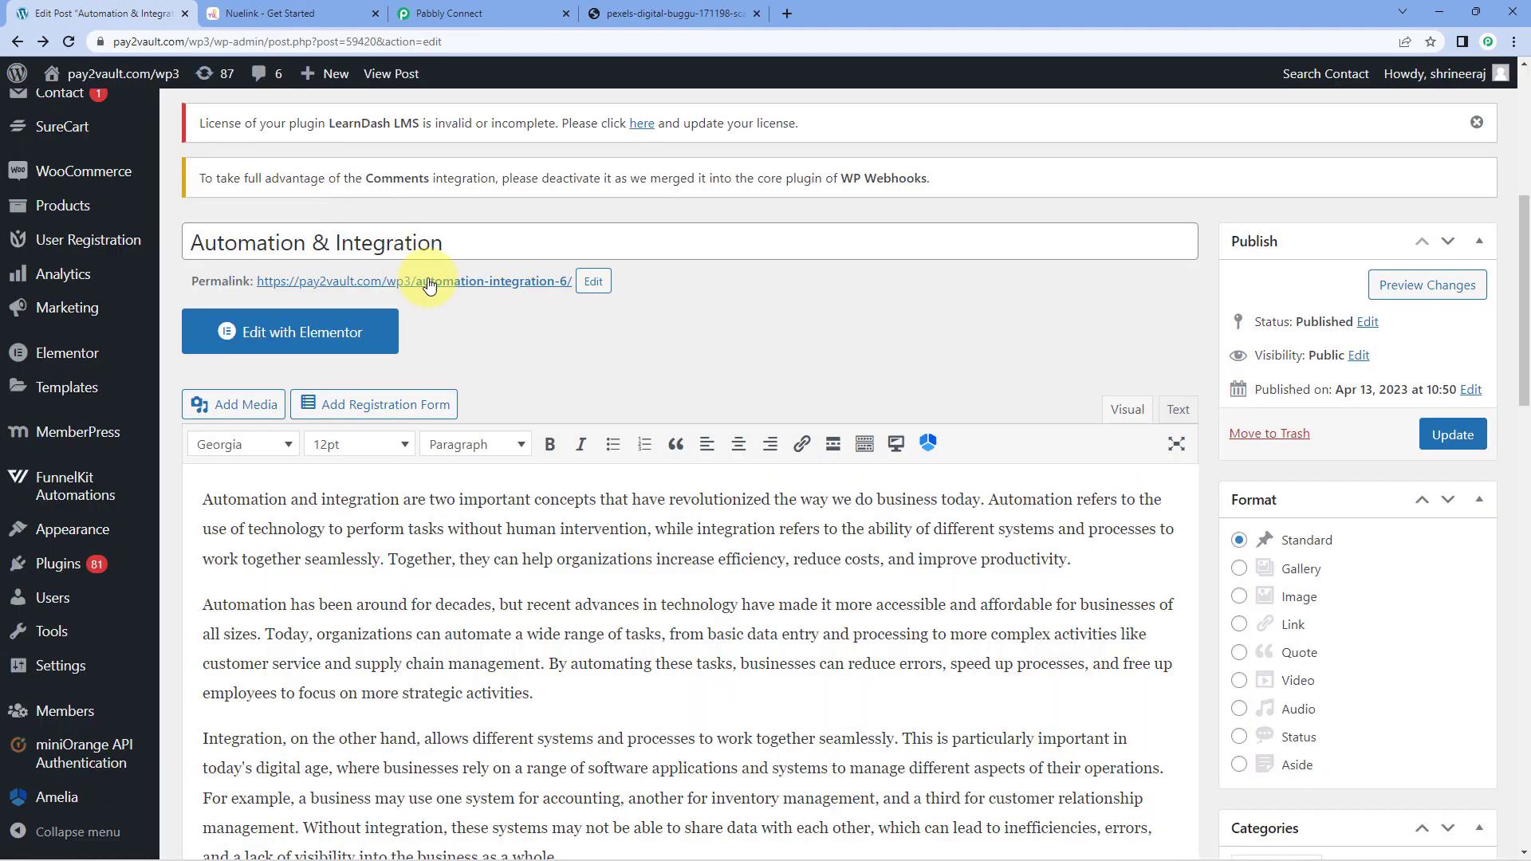
pyautogui.click(693, 14)
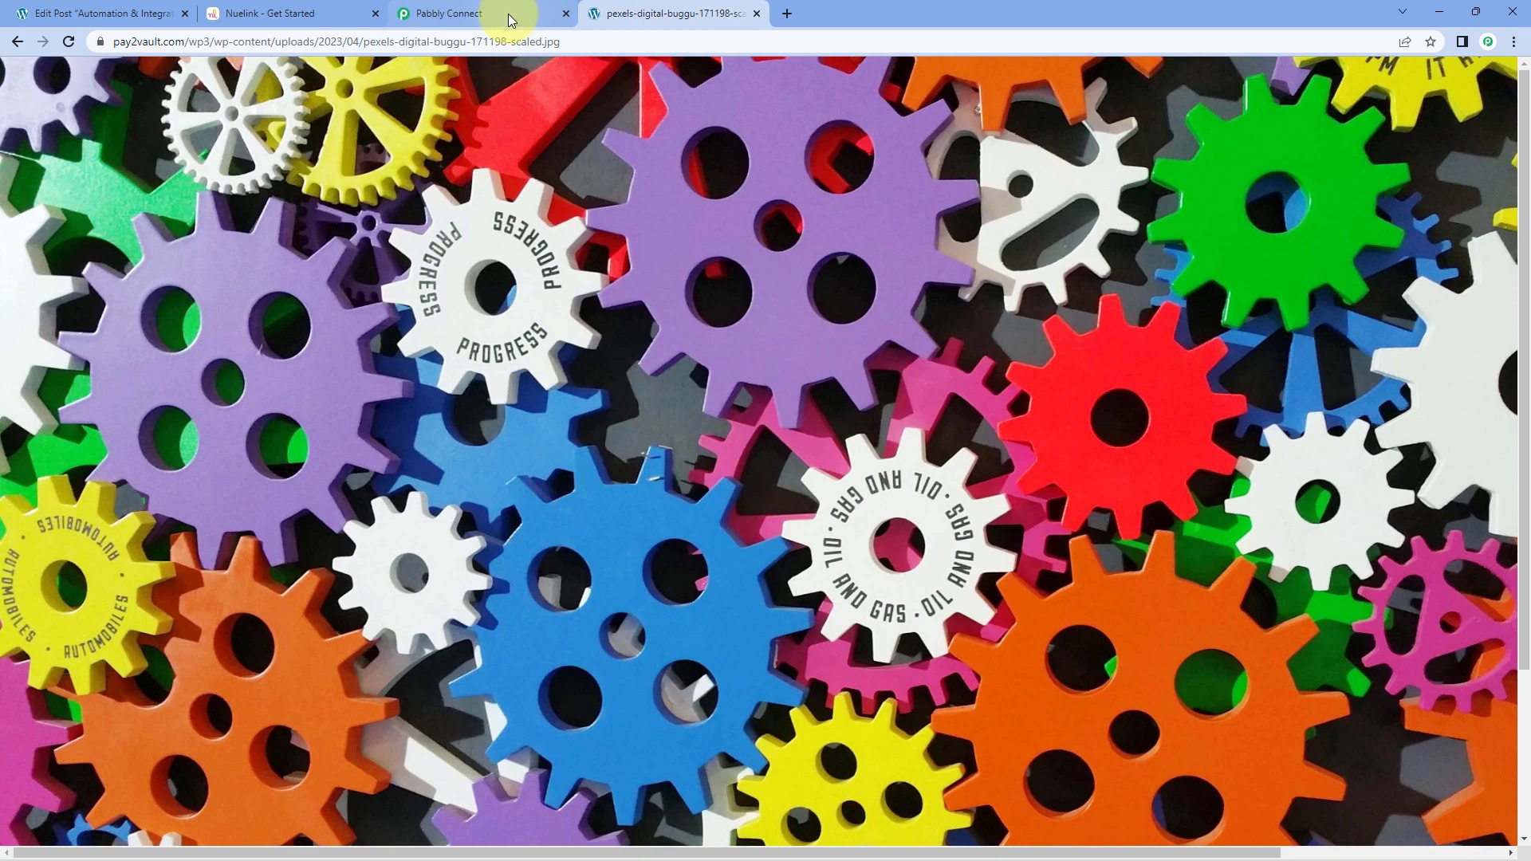
# Return to Pabbly Connect and check the Post Permalink and Post Post Title values in the received response.
pyautogui.click(513, 14)
pyautogui.scroll(-2, 779, 359)
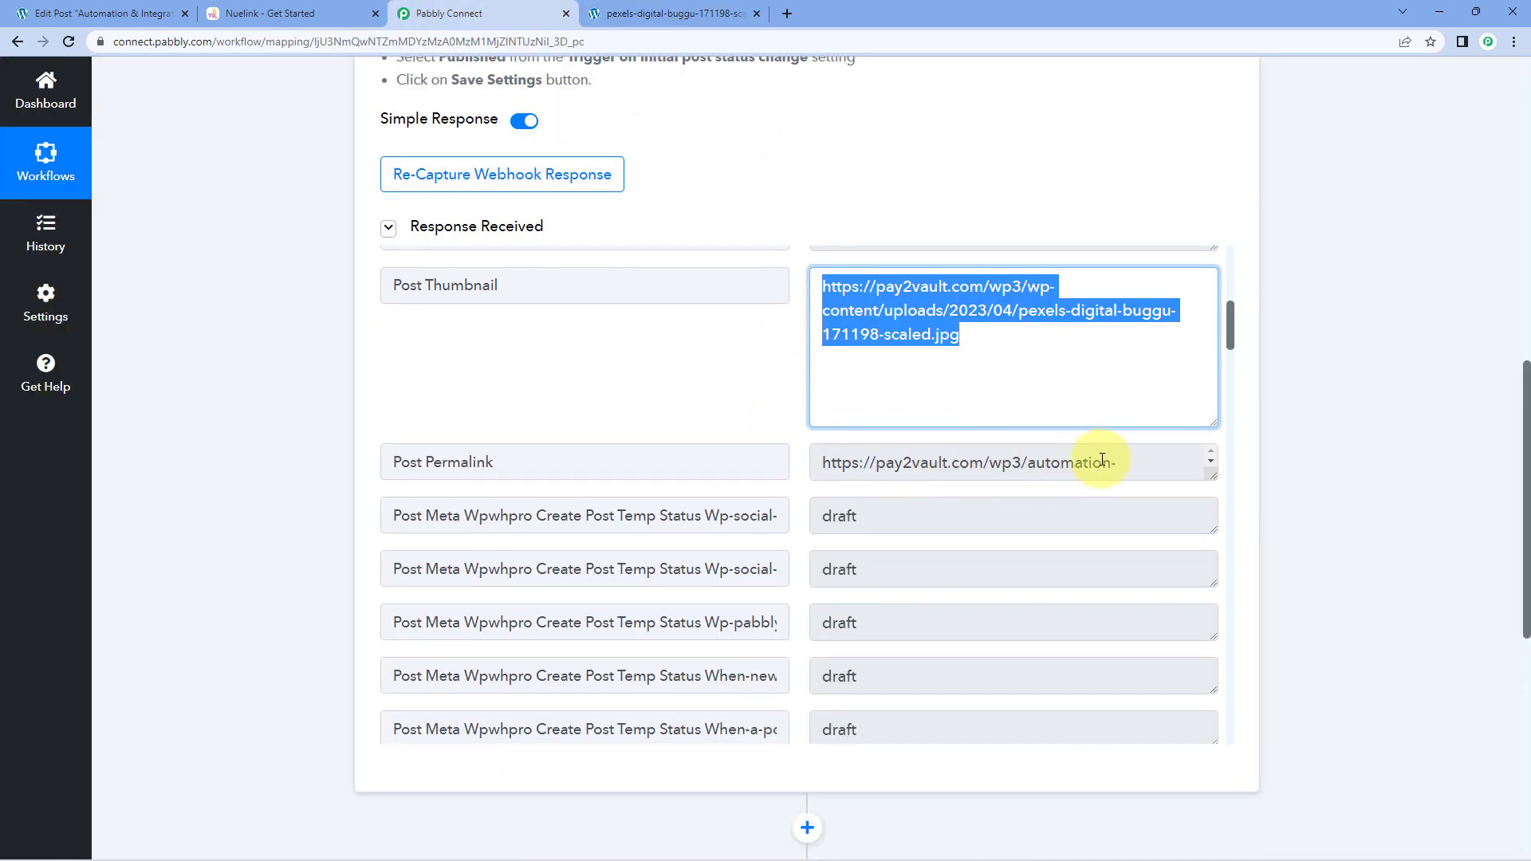
pyautogui.moveTo(1120, 464); pyautogui.dragTo(793, 461)
pyautogui.scroll(-7, 792, 464)
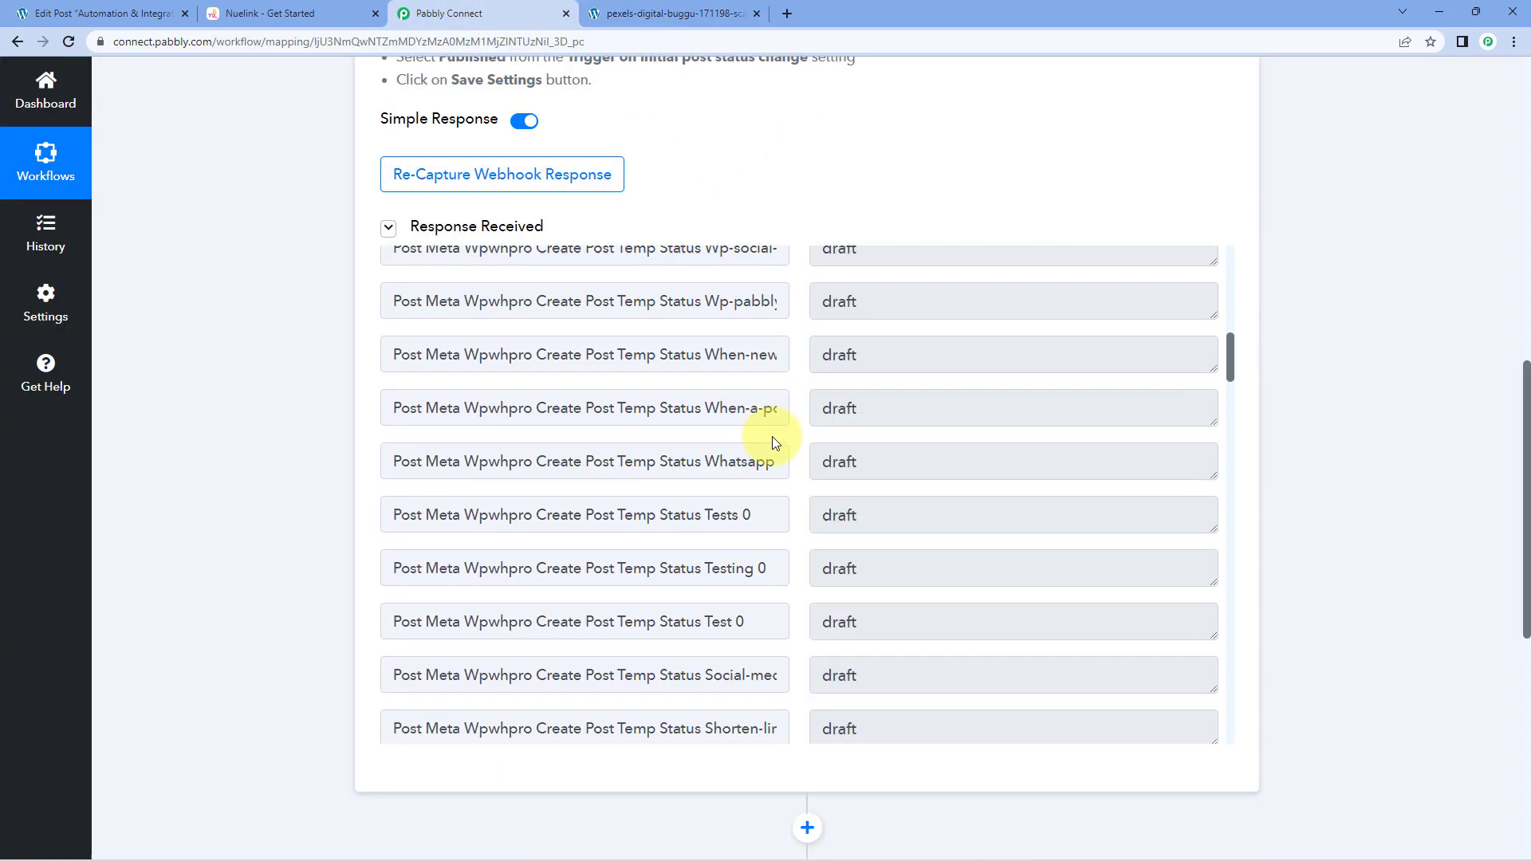
pyautogui.scroll(-15, 789, 439)
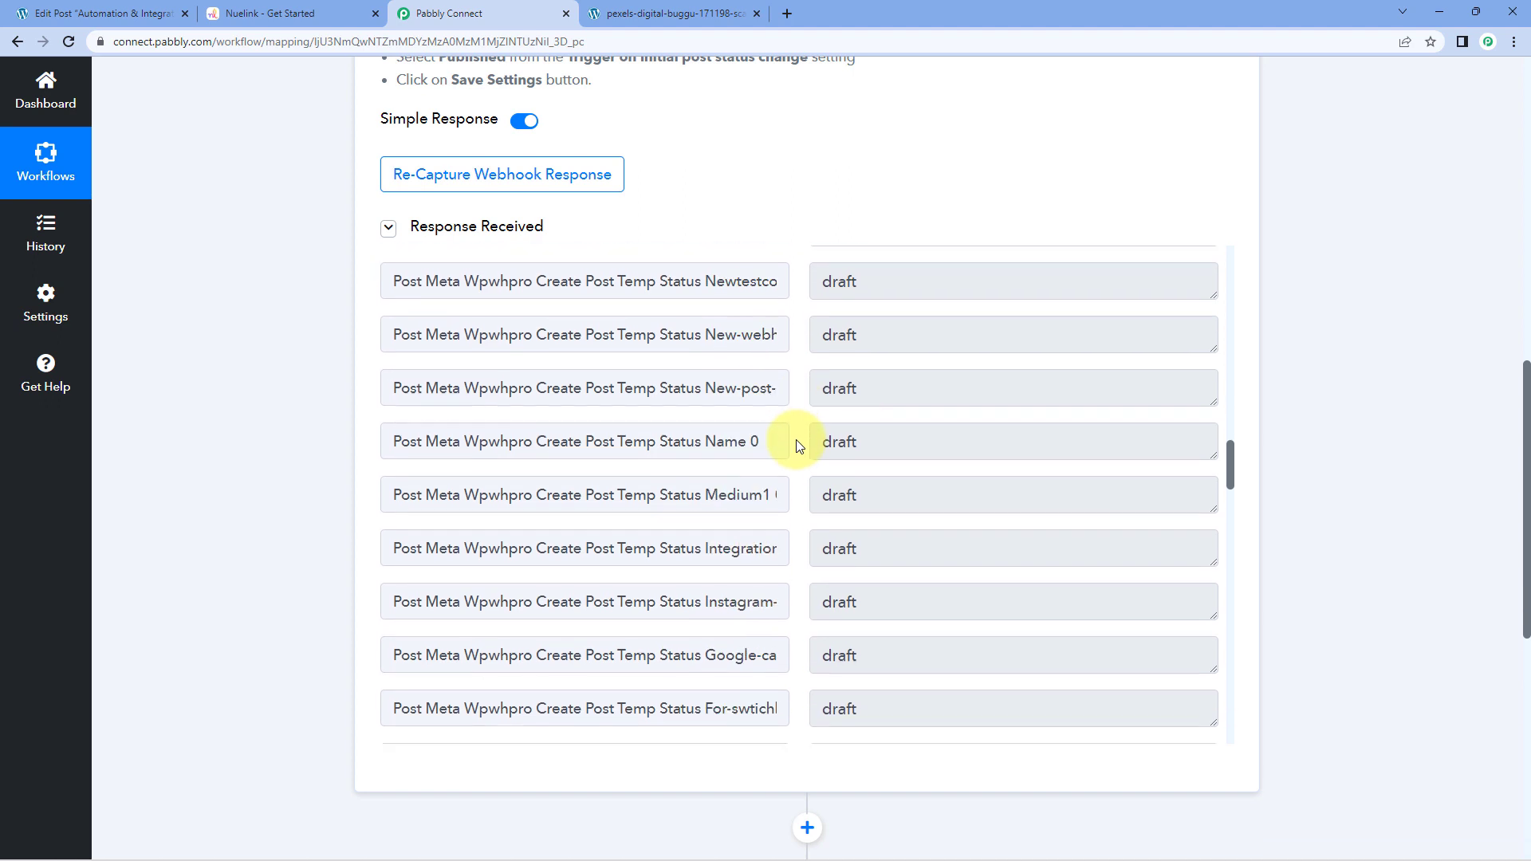
pyautogui.scroll(-10, 798, 445)
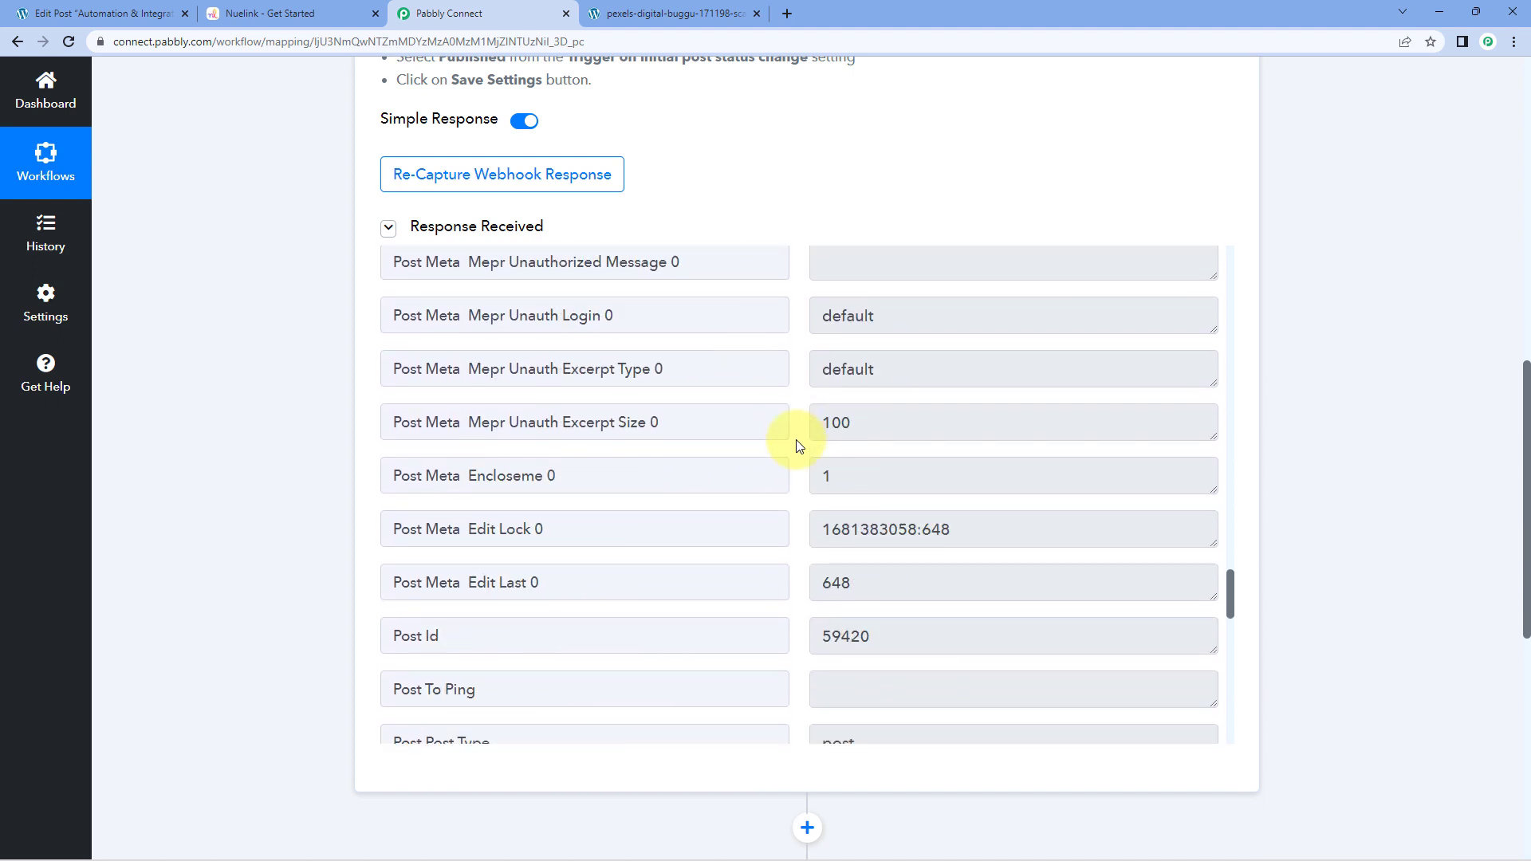
pyautogui.scroll(-3, 798, 445)
pyautogui.moveTo(818, 398); pyautogui.dragTo(1011, 396)
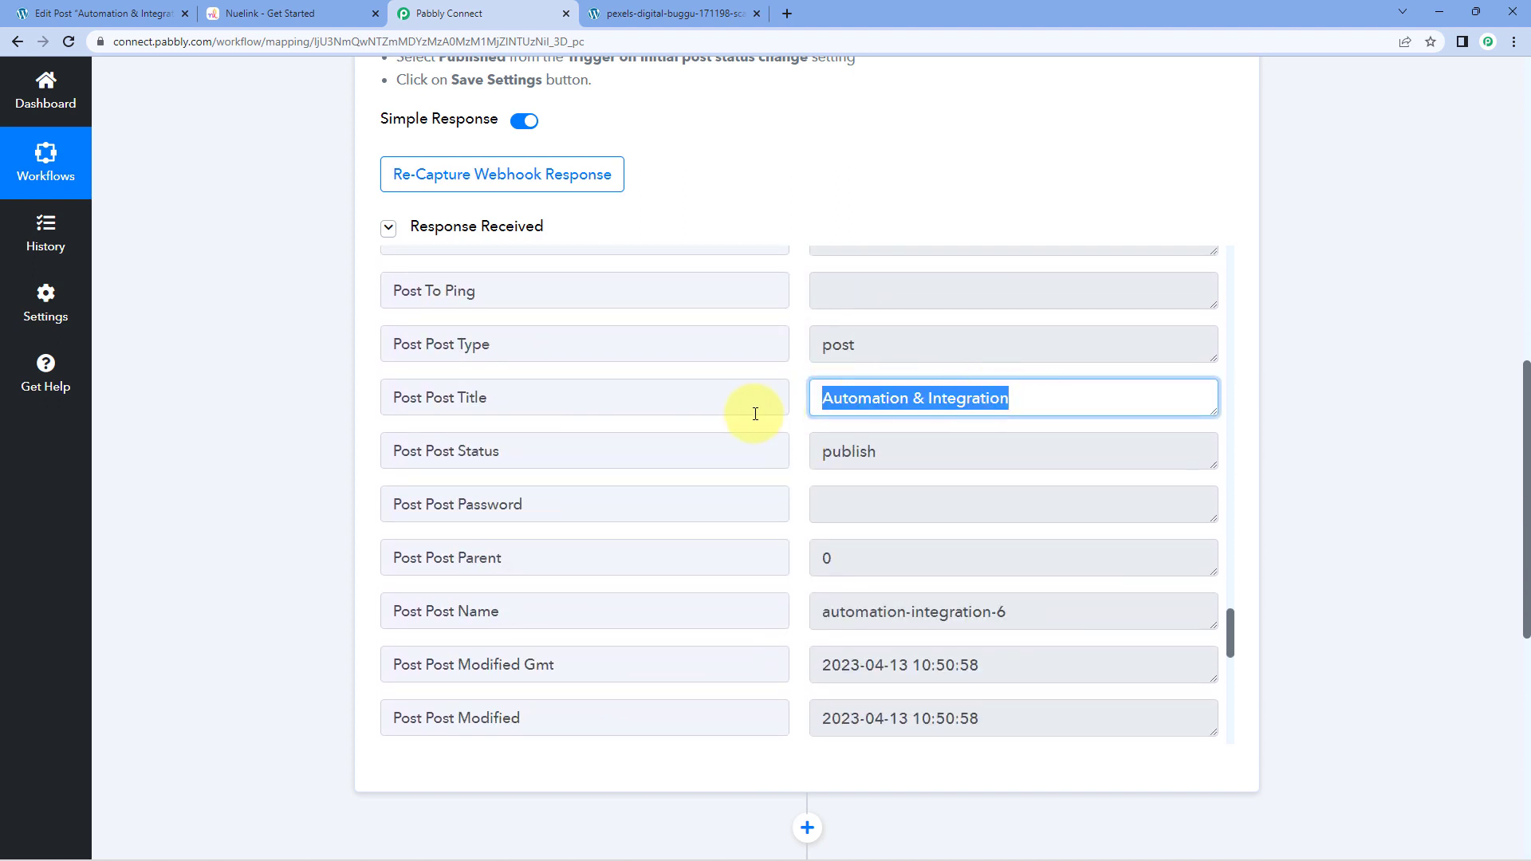
# Check the Post Post Status value in the received response and enlarge the Post Post Content field to read its text.
pyautogui.moveTo(906, 451); pyautogui.dragTo(813, 449)
pyautogui.scroll(-6, 810, 455)
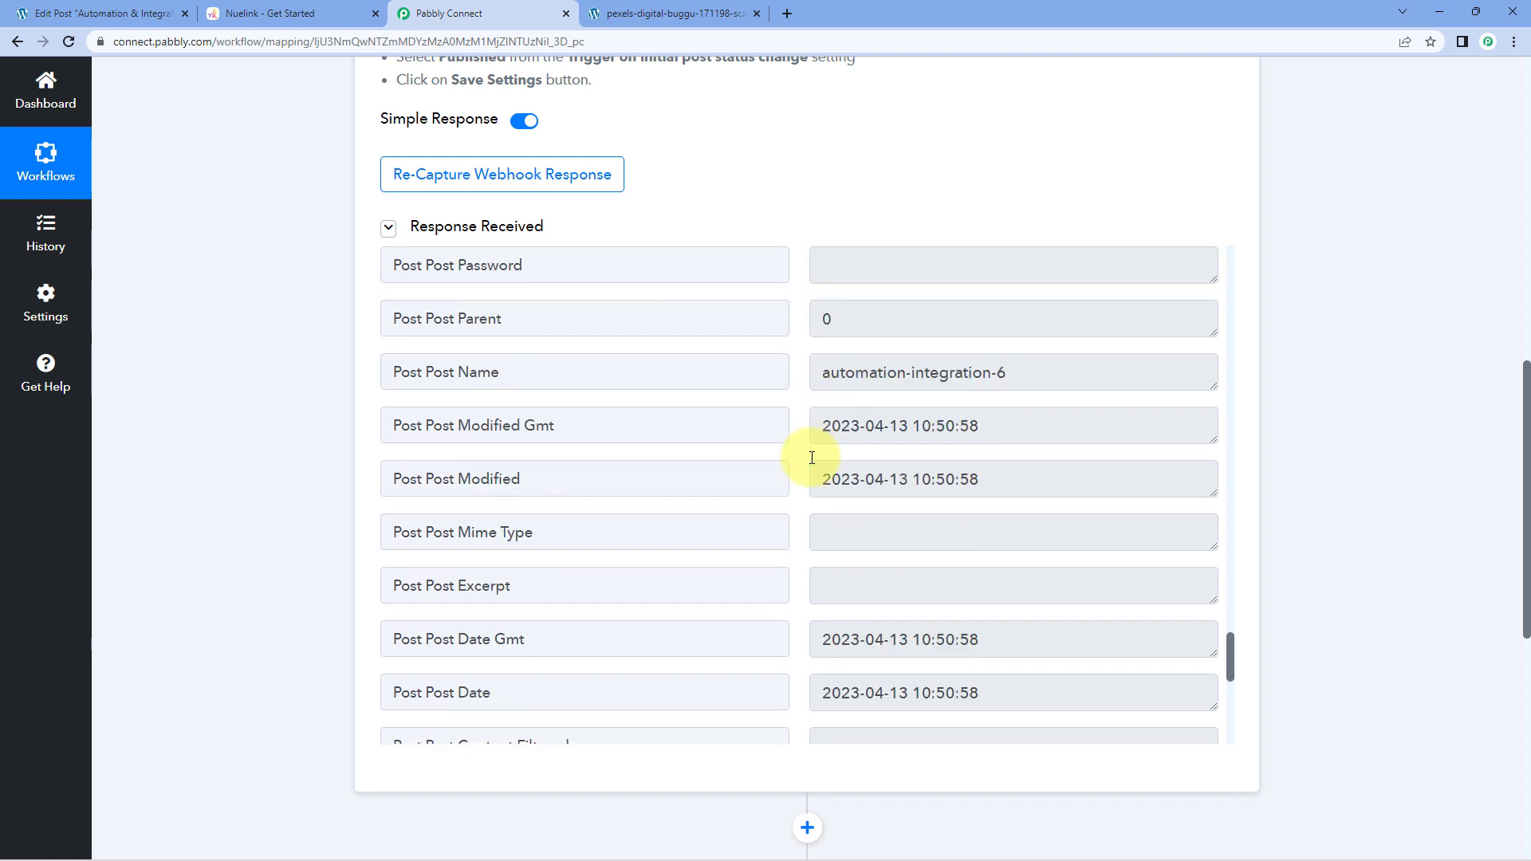
pyautogui.scroll(-3, 805, 463)
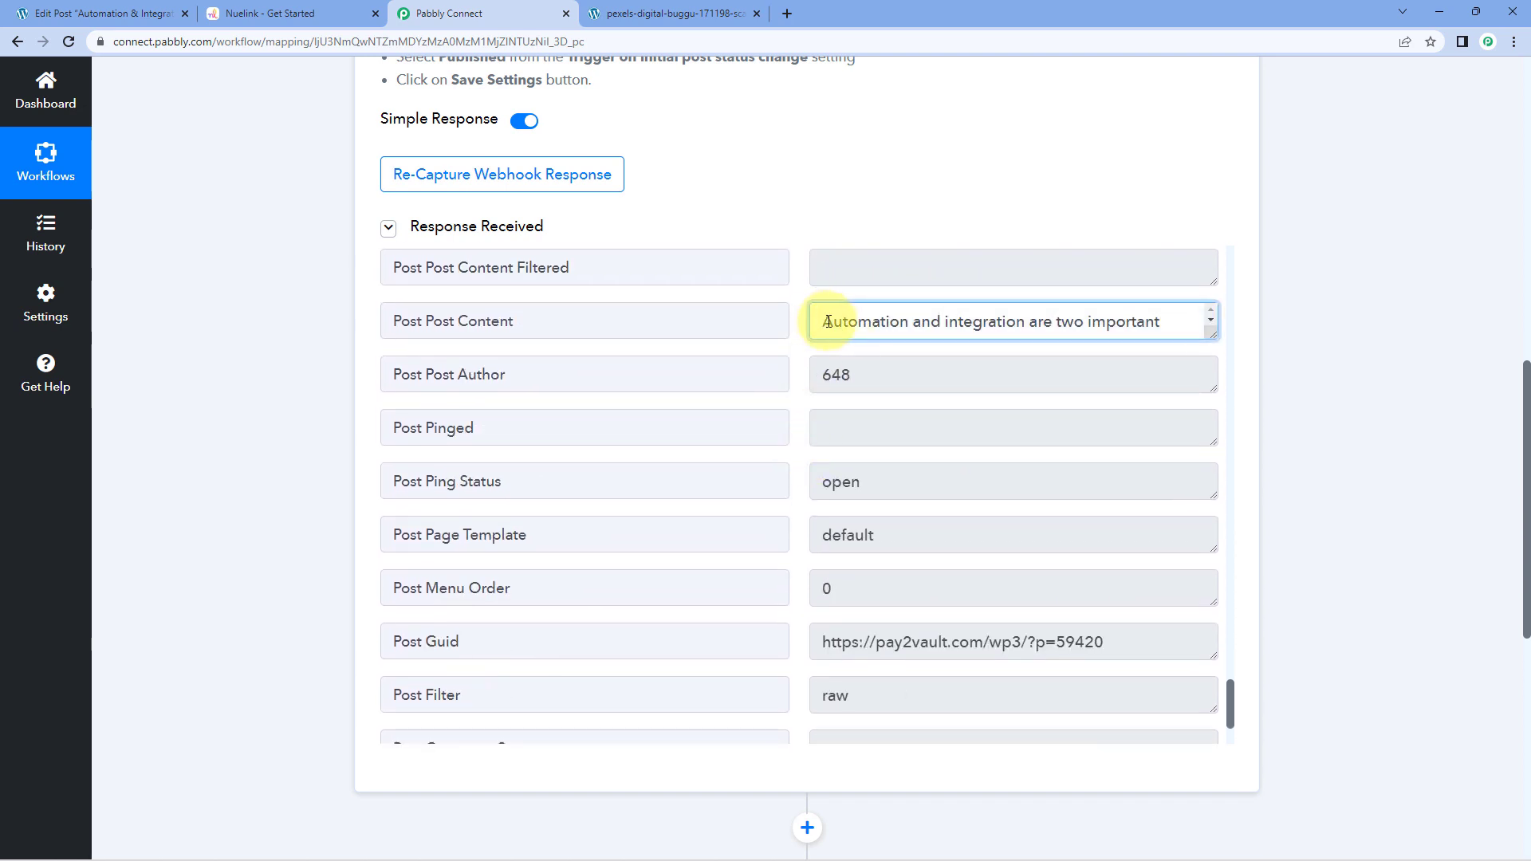
pyautogui.moveTo(827, 322); pyautogui.dragTo(1222, 589)
pyautogui.click(1096, 482)
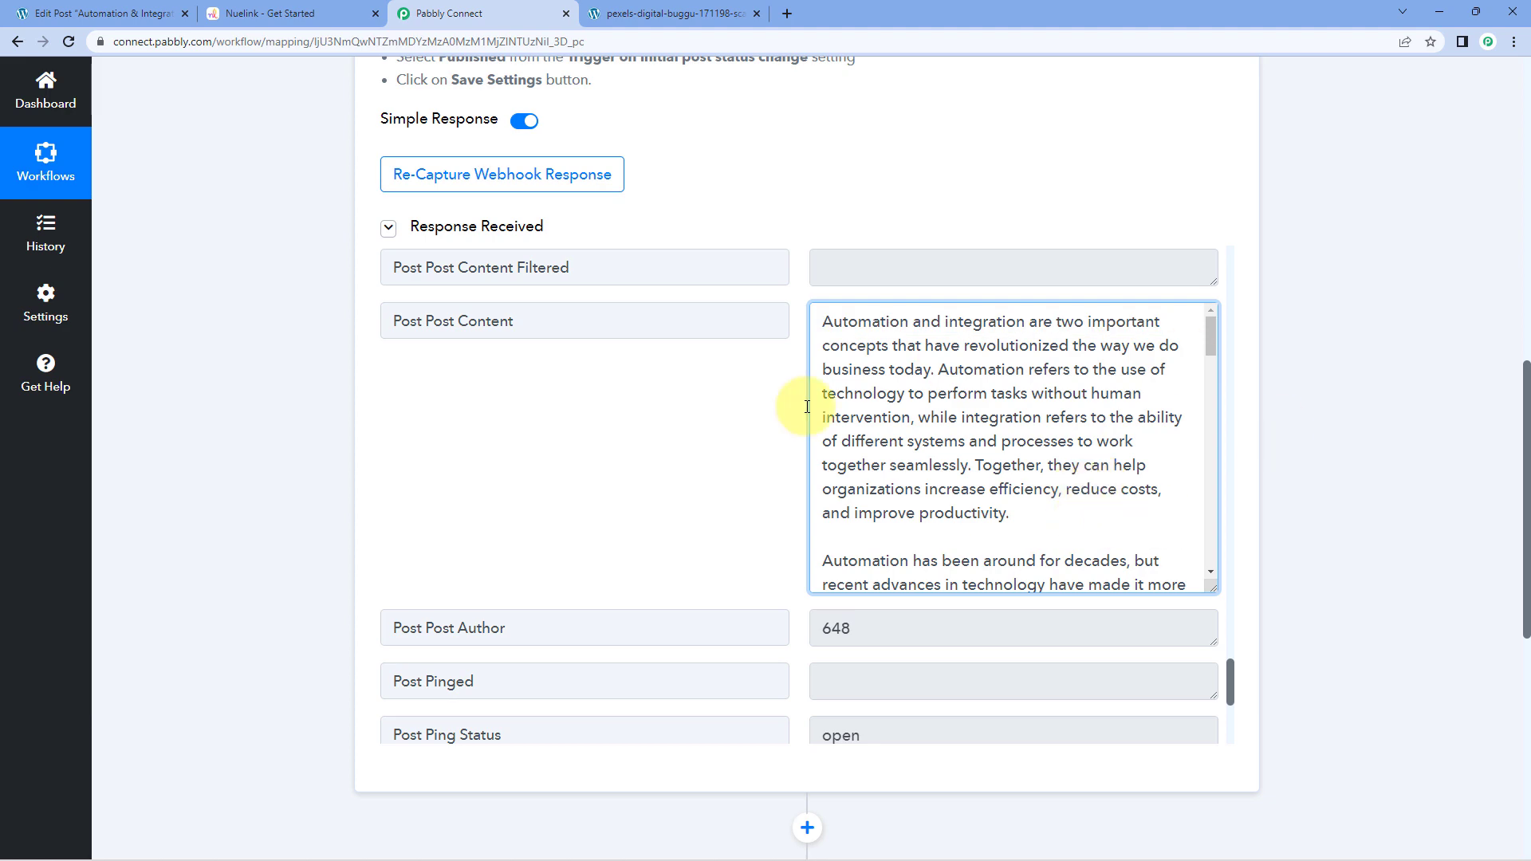
pyautogui.scroll(1, 737, 419)
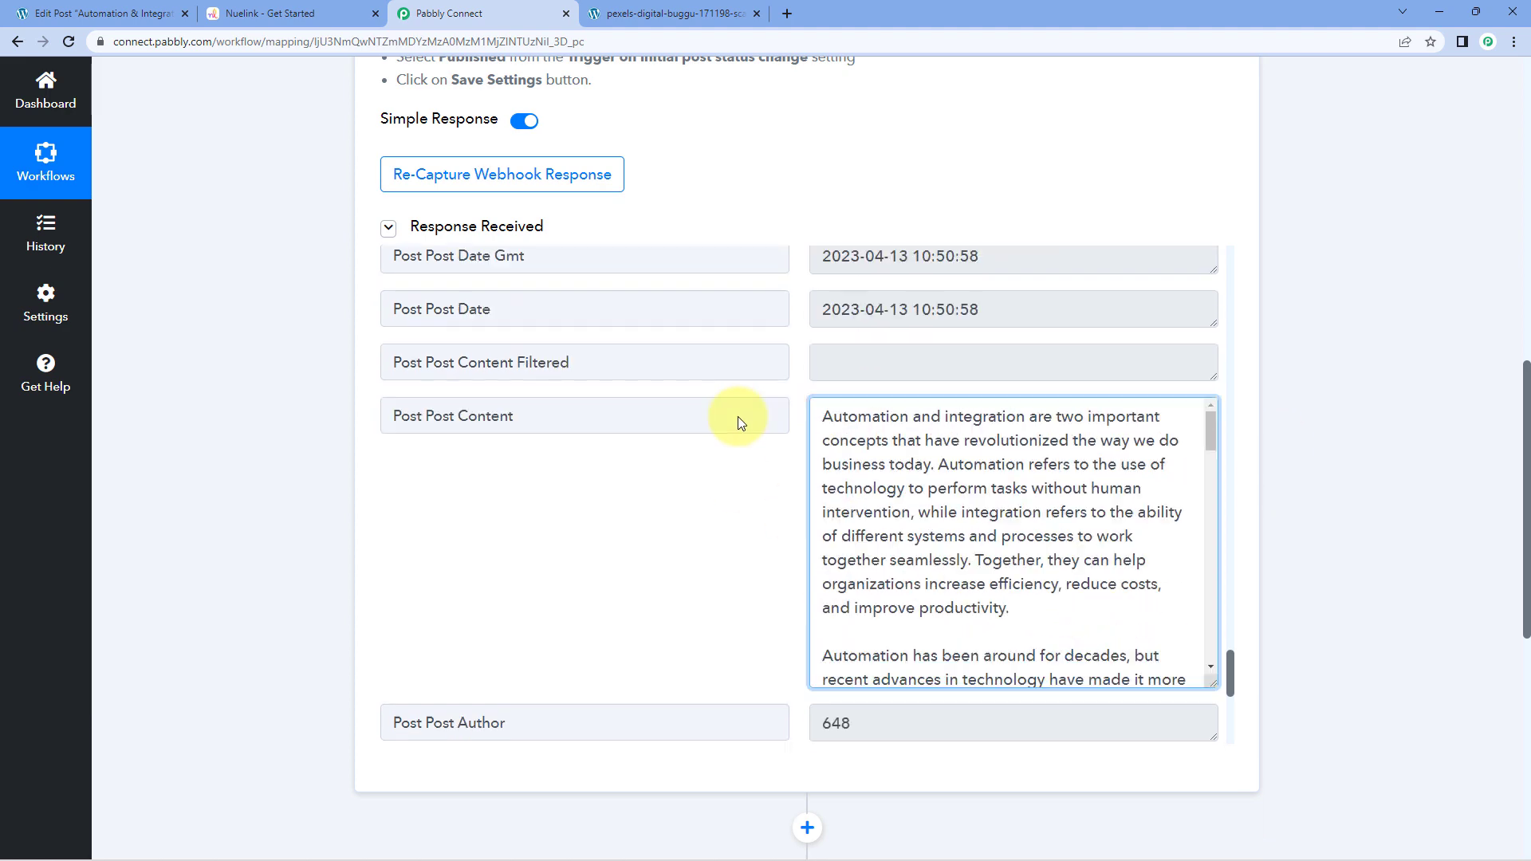
# Review the Post Post Title and Post Thumbnail values in the received webhook response.
pyautogui.scroll(10, 738, 422)
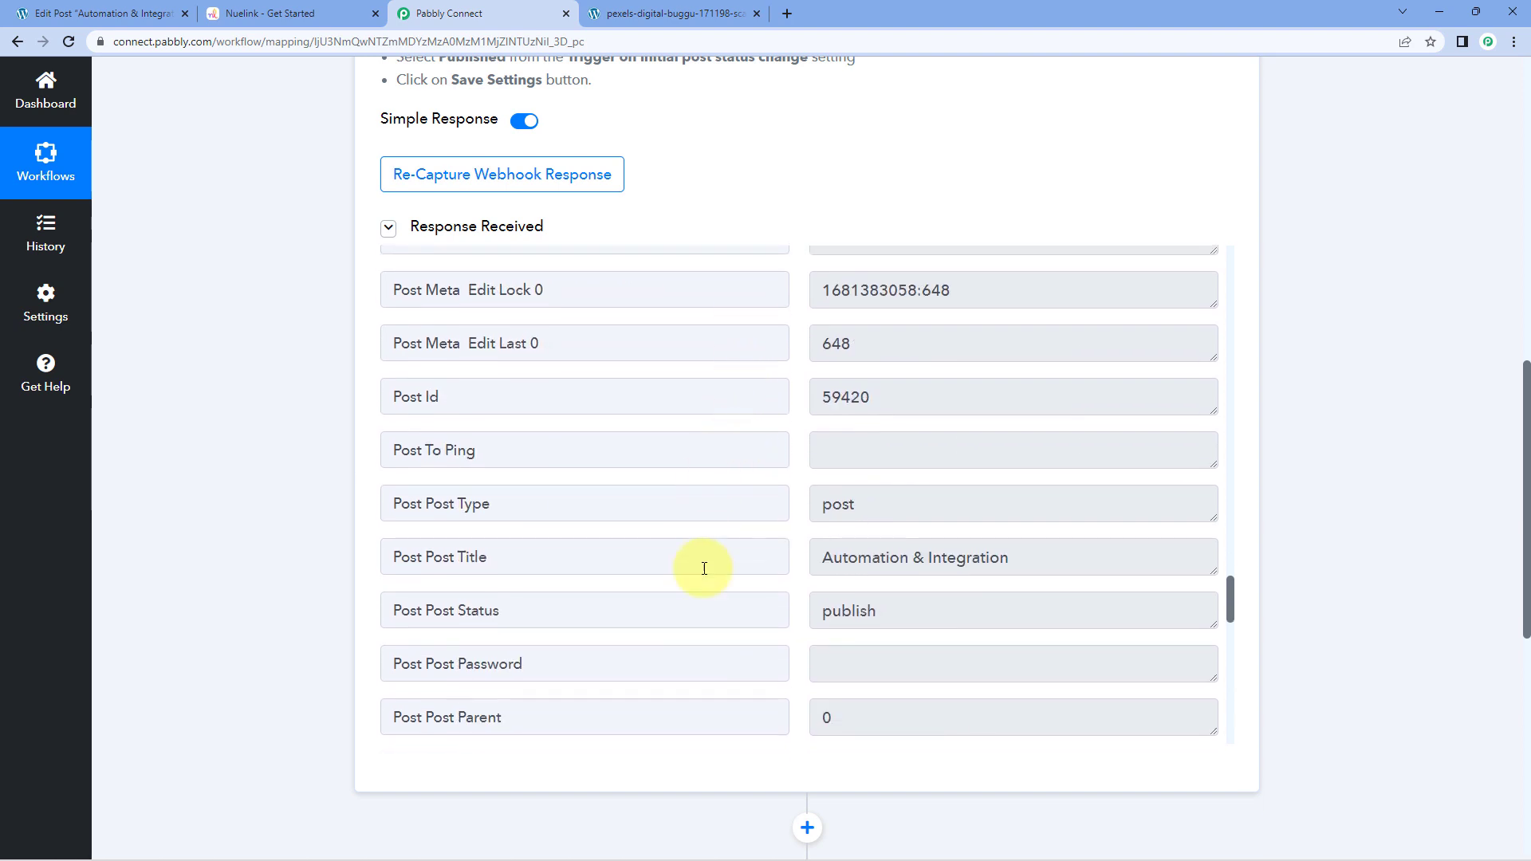
pyautogui.tripleClick(829, 552)
pyautogui.click(806, 433)
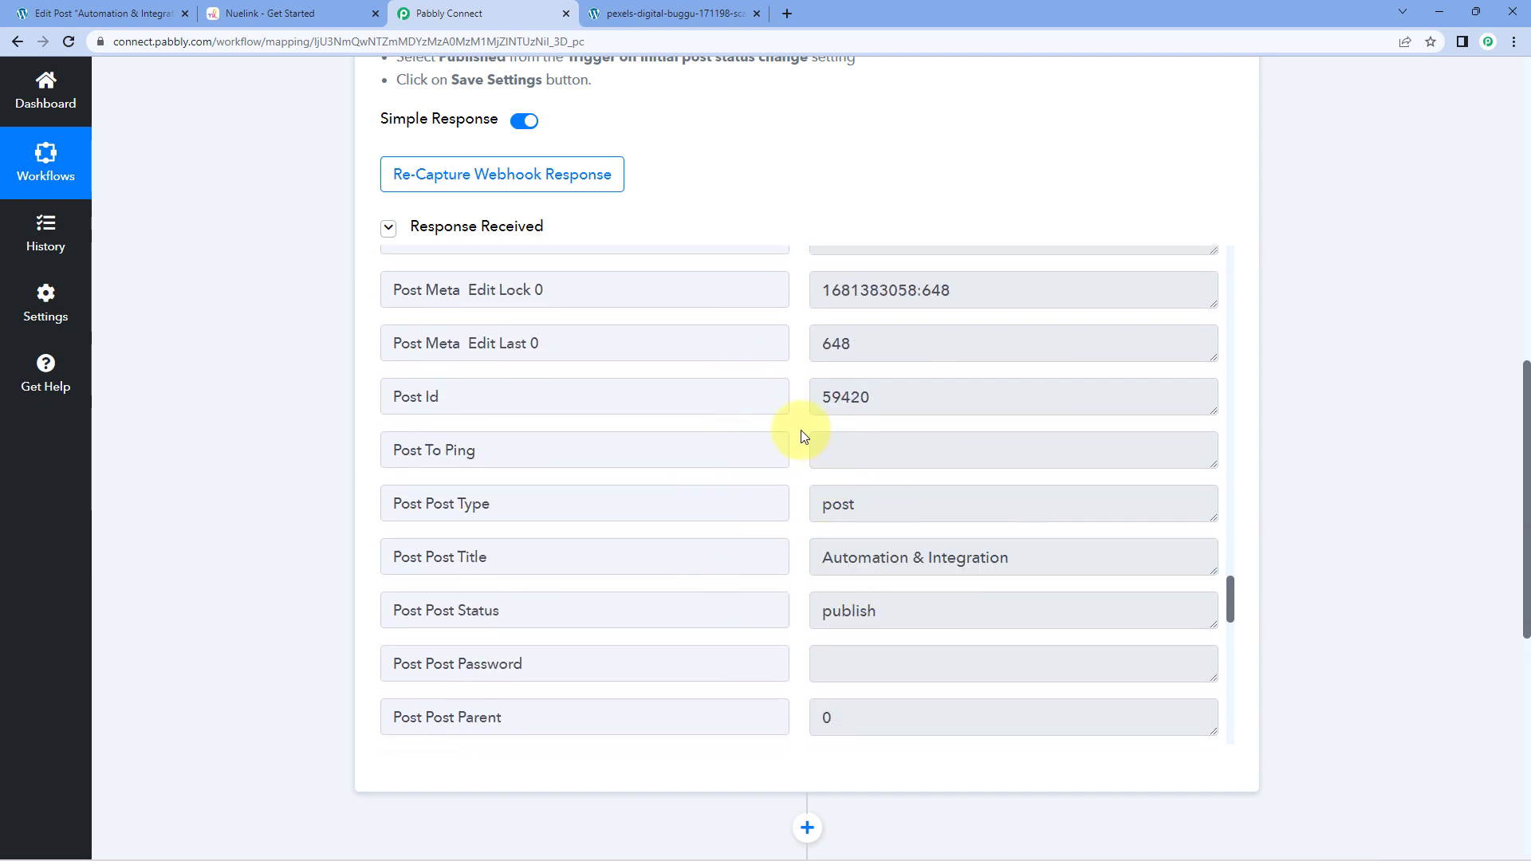
pyautogui.scroll(5, 802, 436)
pyautogui.scroll(10, 803, 436)
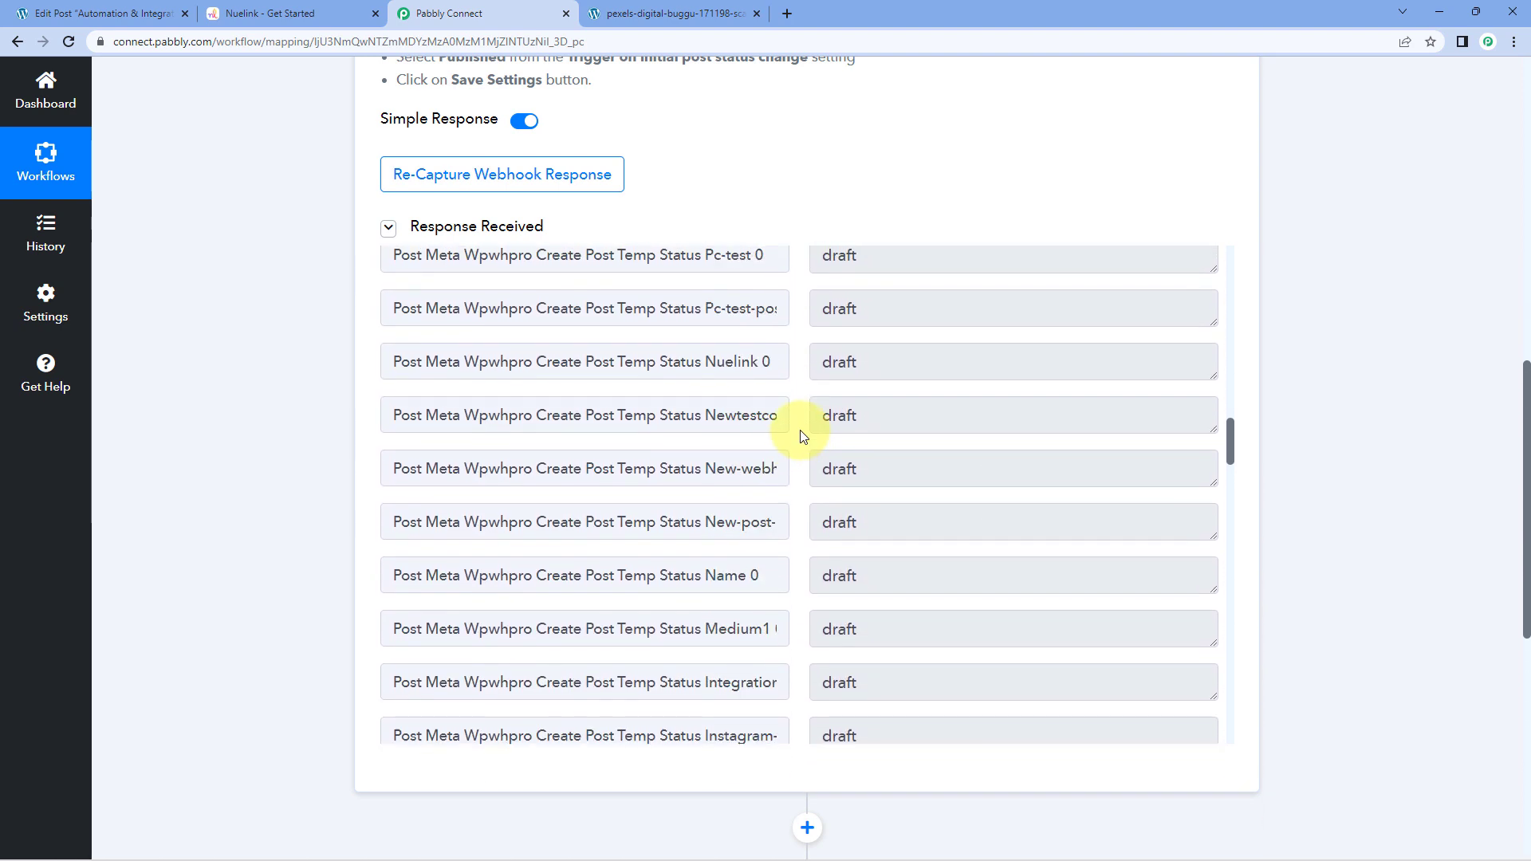
pyautogui.scroll(10, 802, 436)
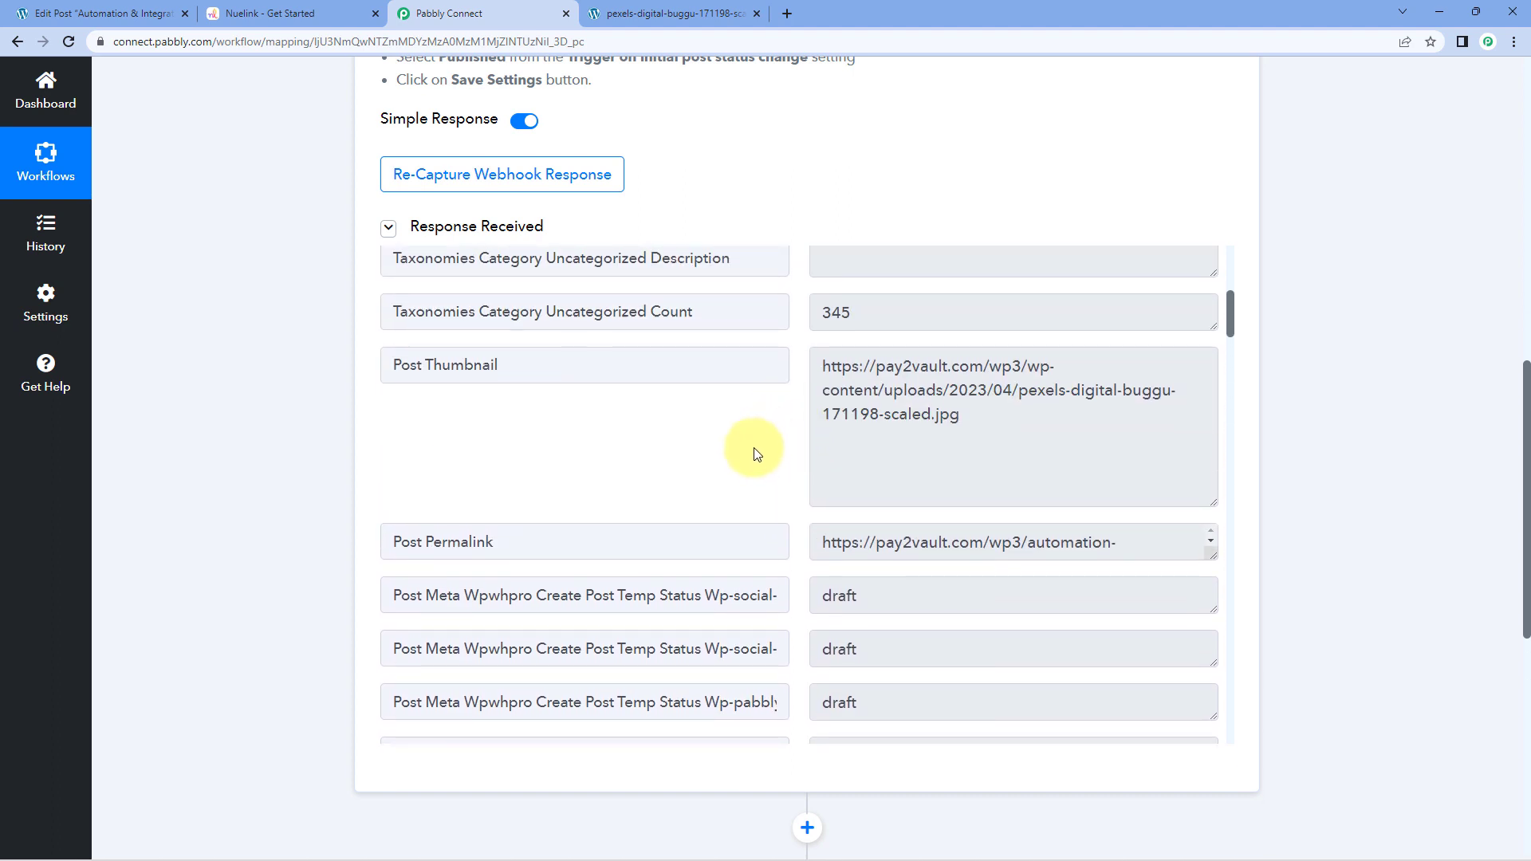
pyautogui.moveTo(961, 415); pyautogui.dragTo(818, 353)
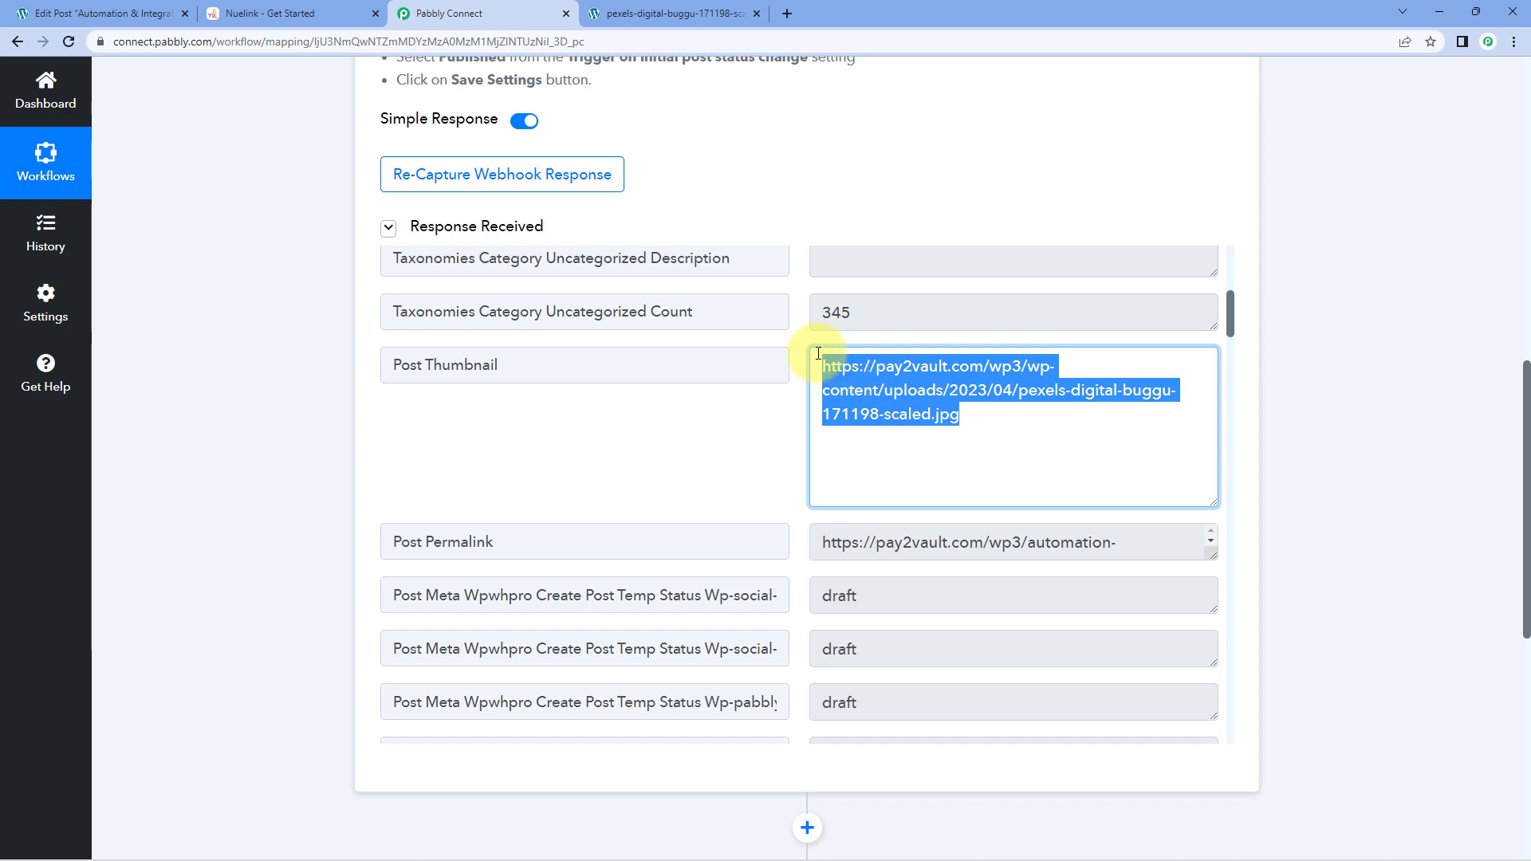
pyautogui.click(787, 404)
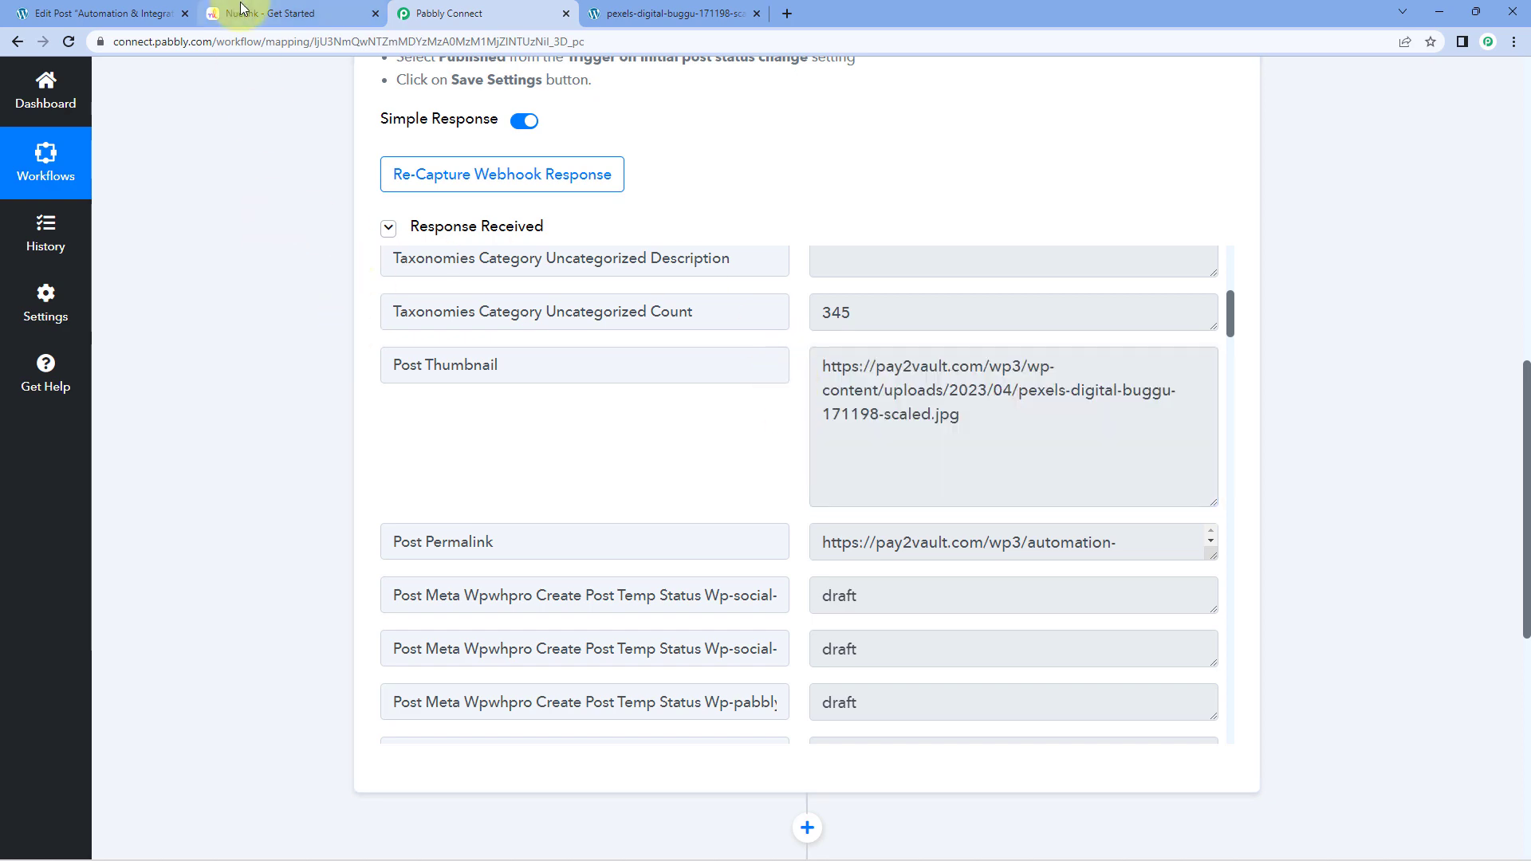
# Switch to Nuelink to look at its dashboard, and return to the trigger response in Pabbly Connect.
pyautogui.click(263, 13)
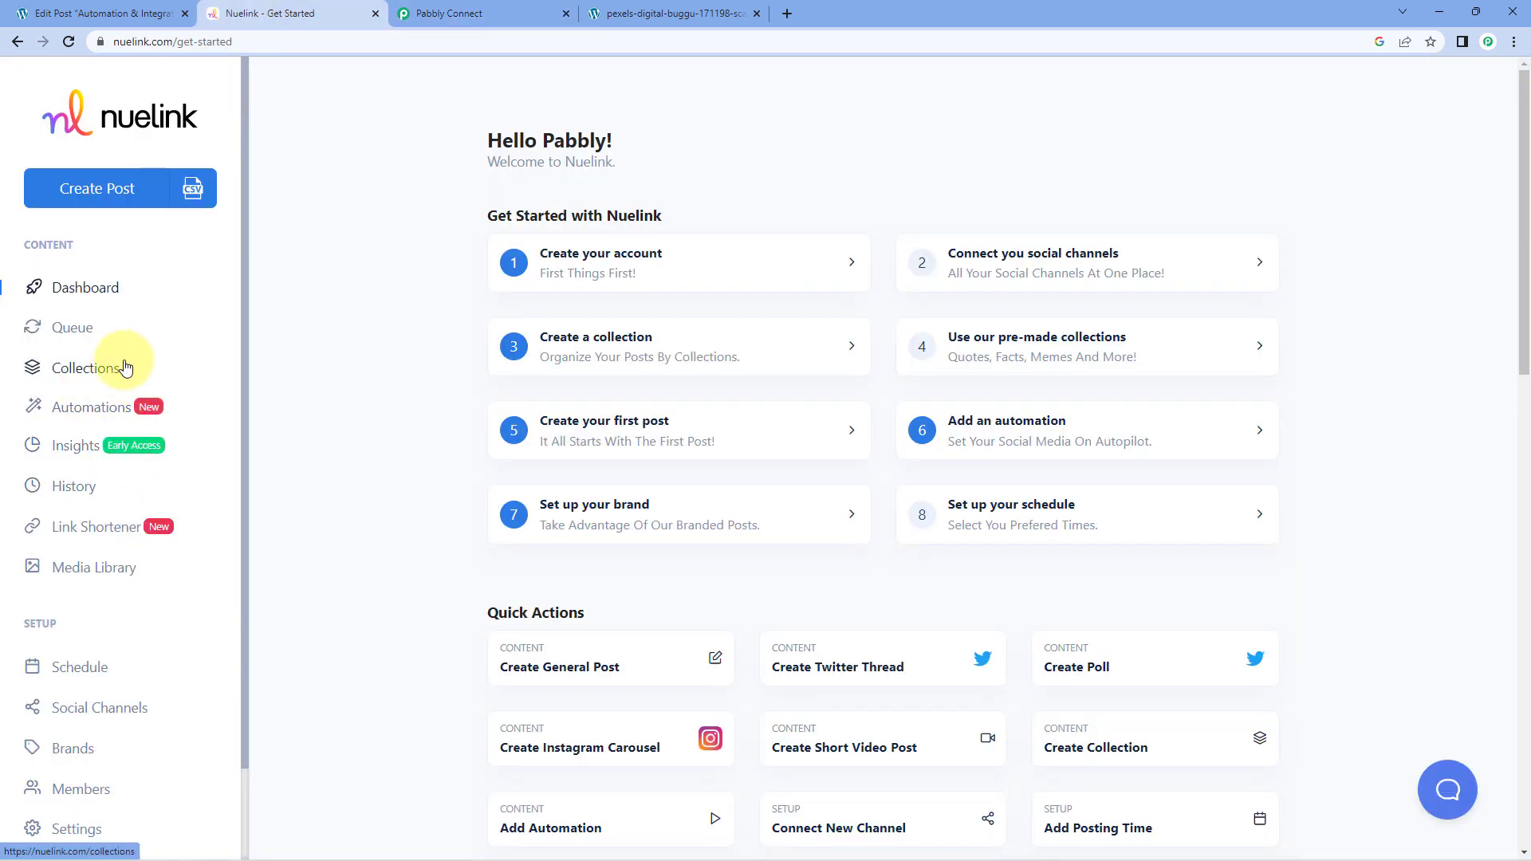
pyautogui.click(481, 9)
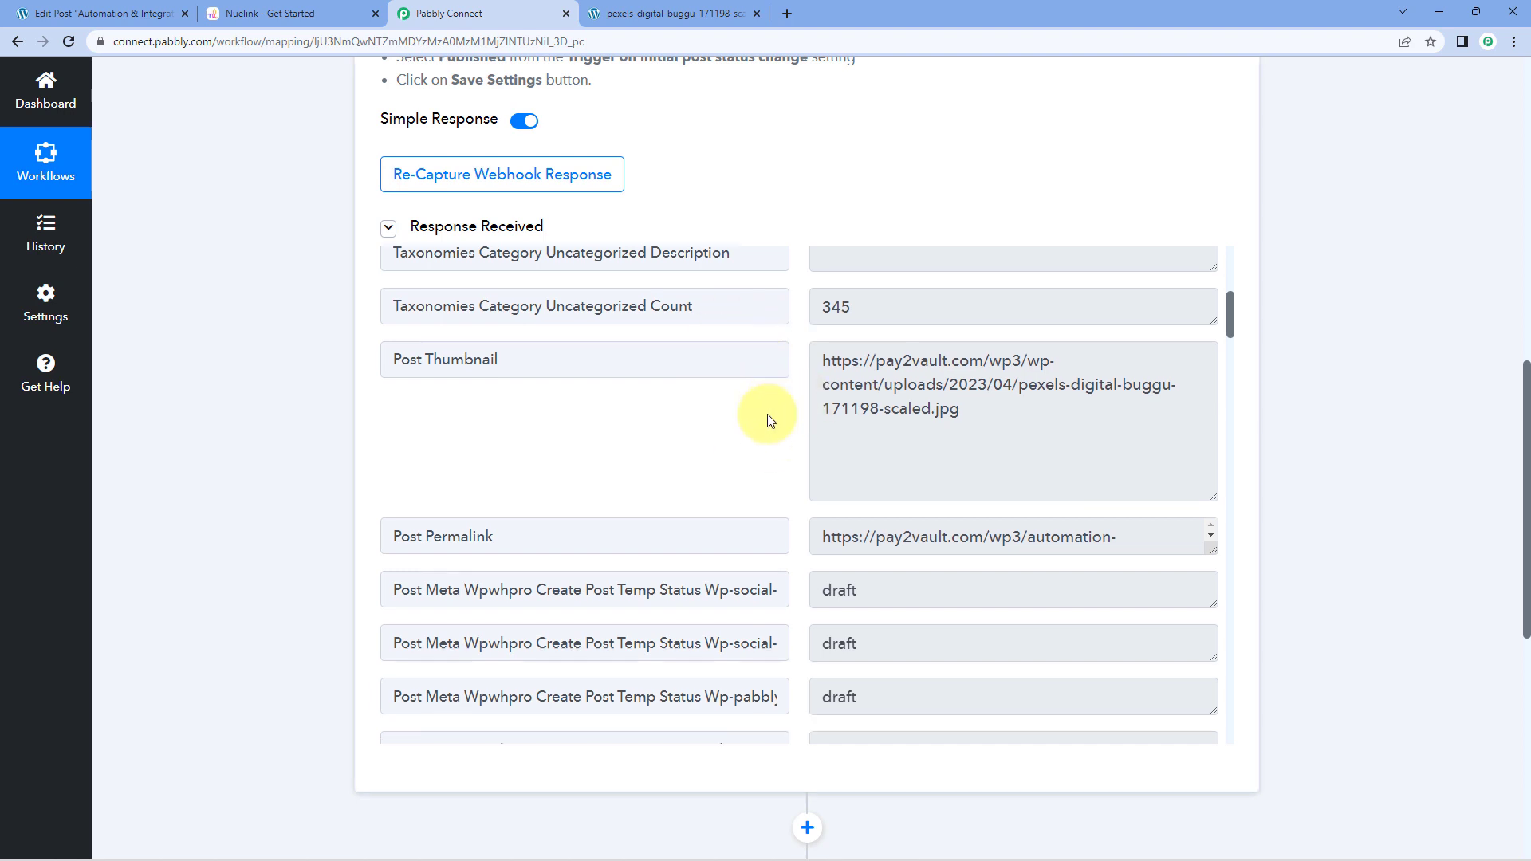
pyautogui.scroll(-2, 776, 431)
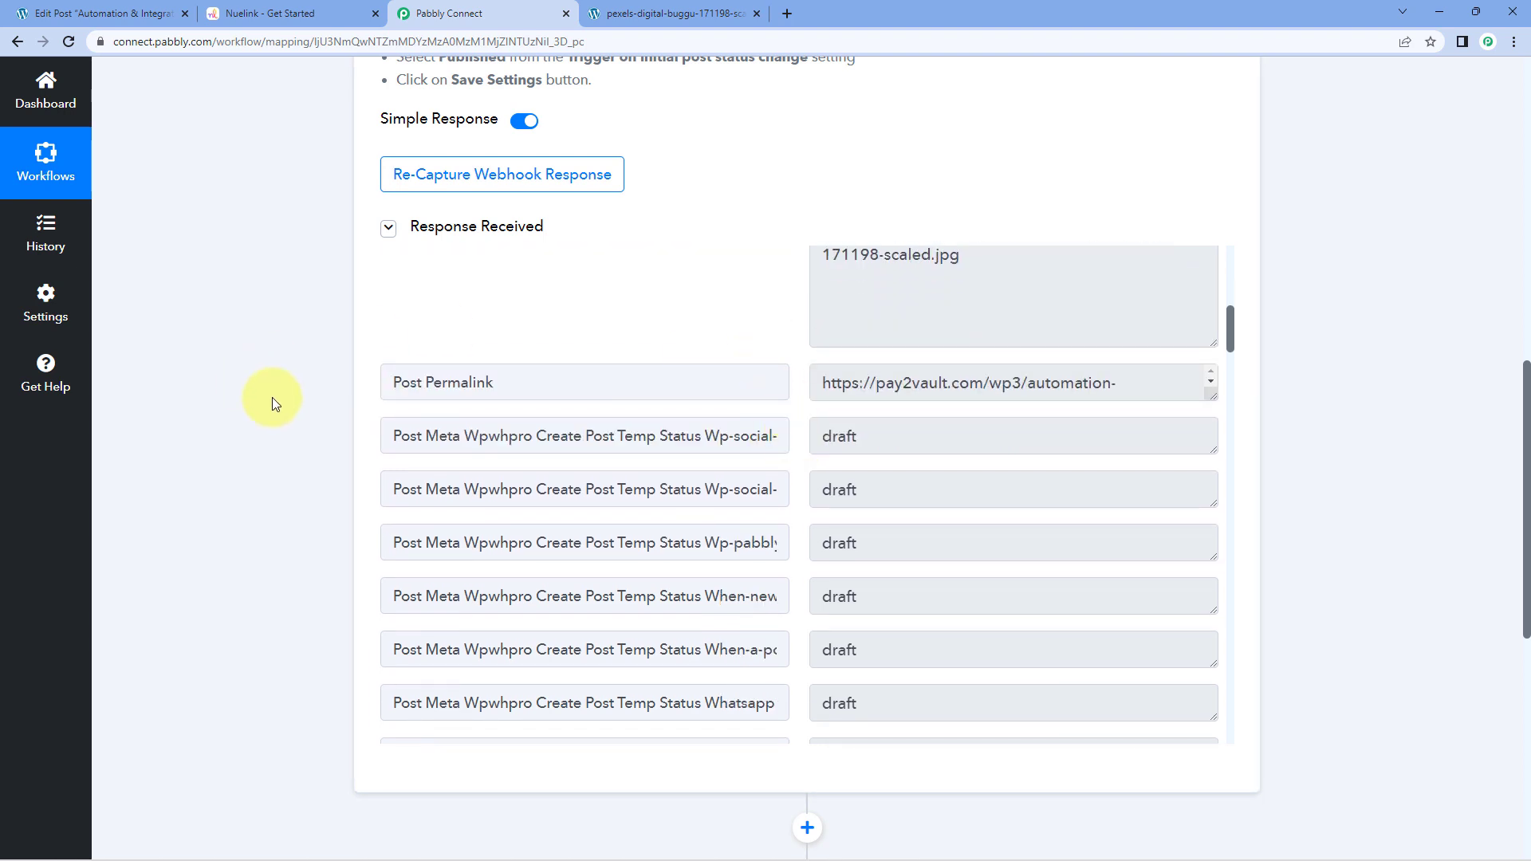
# Set the workflow's second step to the Nuelink app with the Add Post to Collection action event.
pyautogui.scroll(-7, 271, 398)
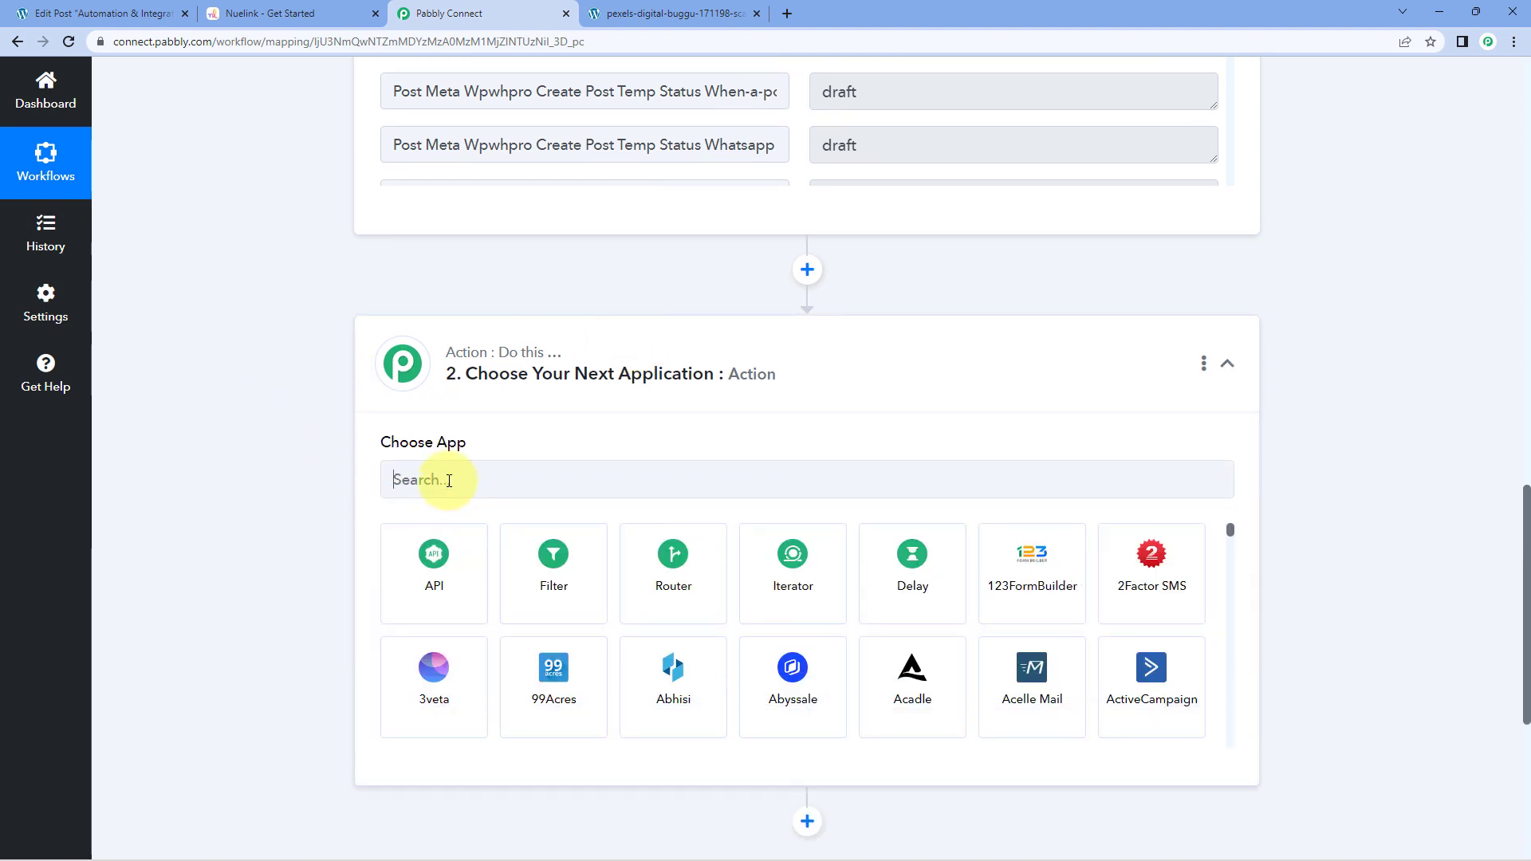
pyautogui.click(449, 480)
pyautogui.write('Nuelink')
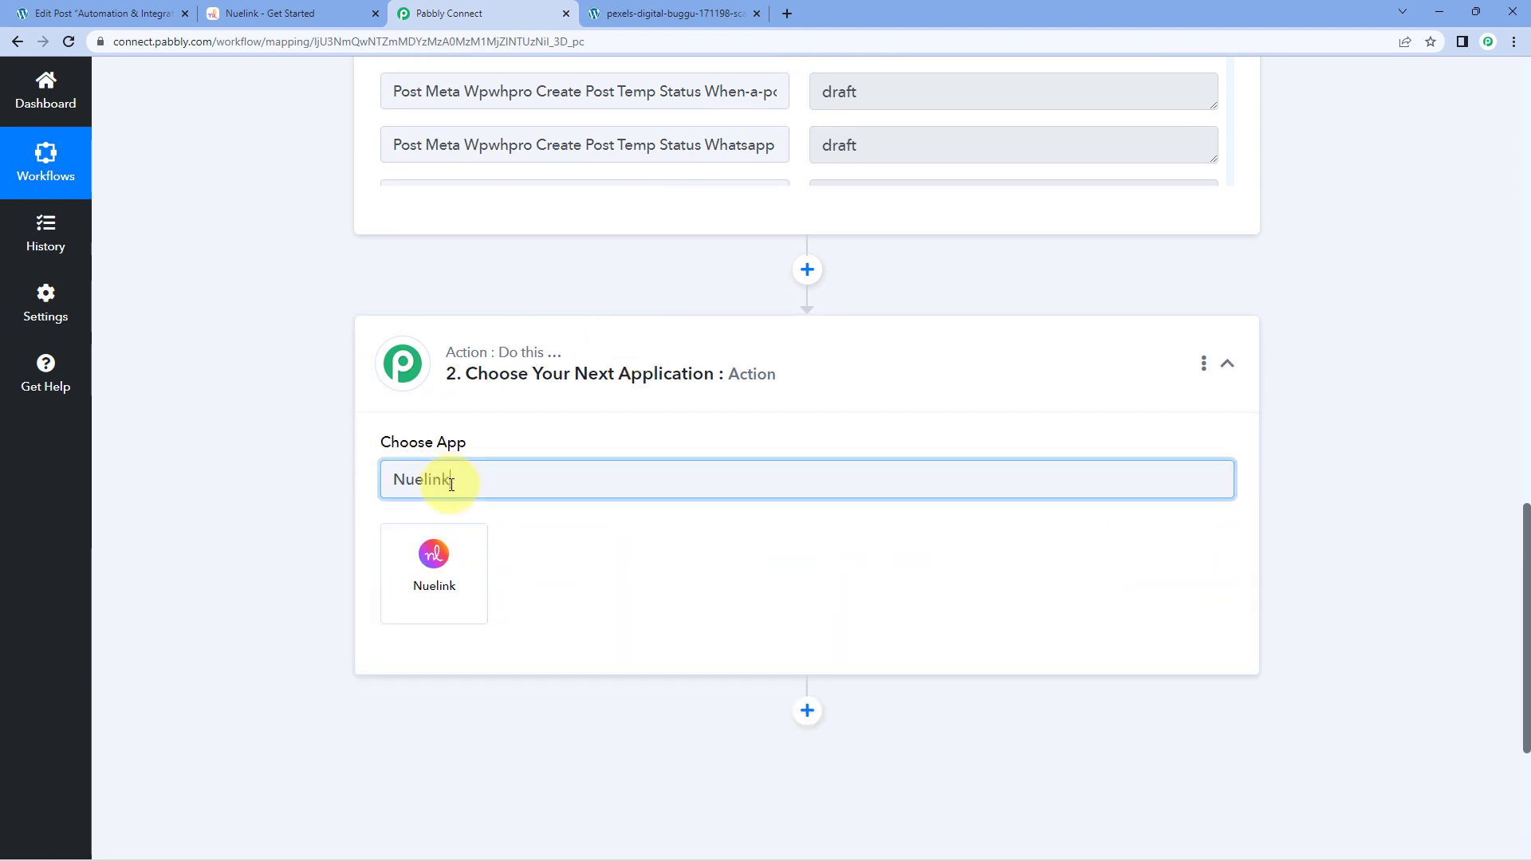
pyautogui.click(448, 572)
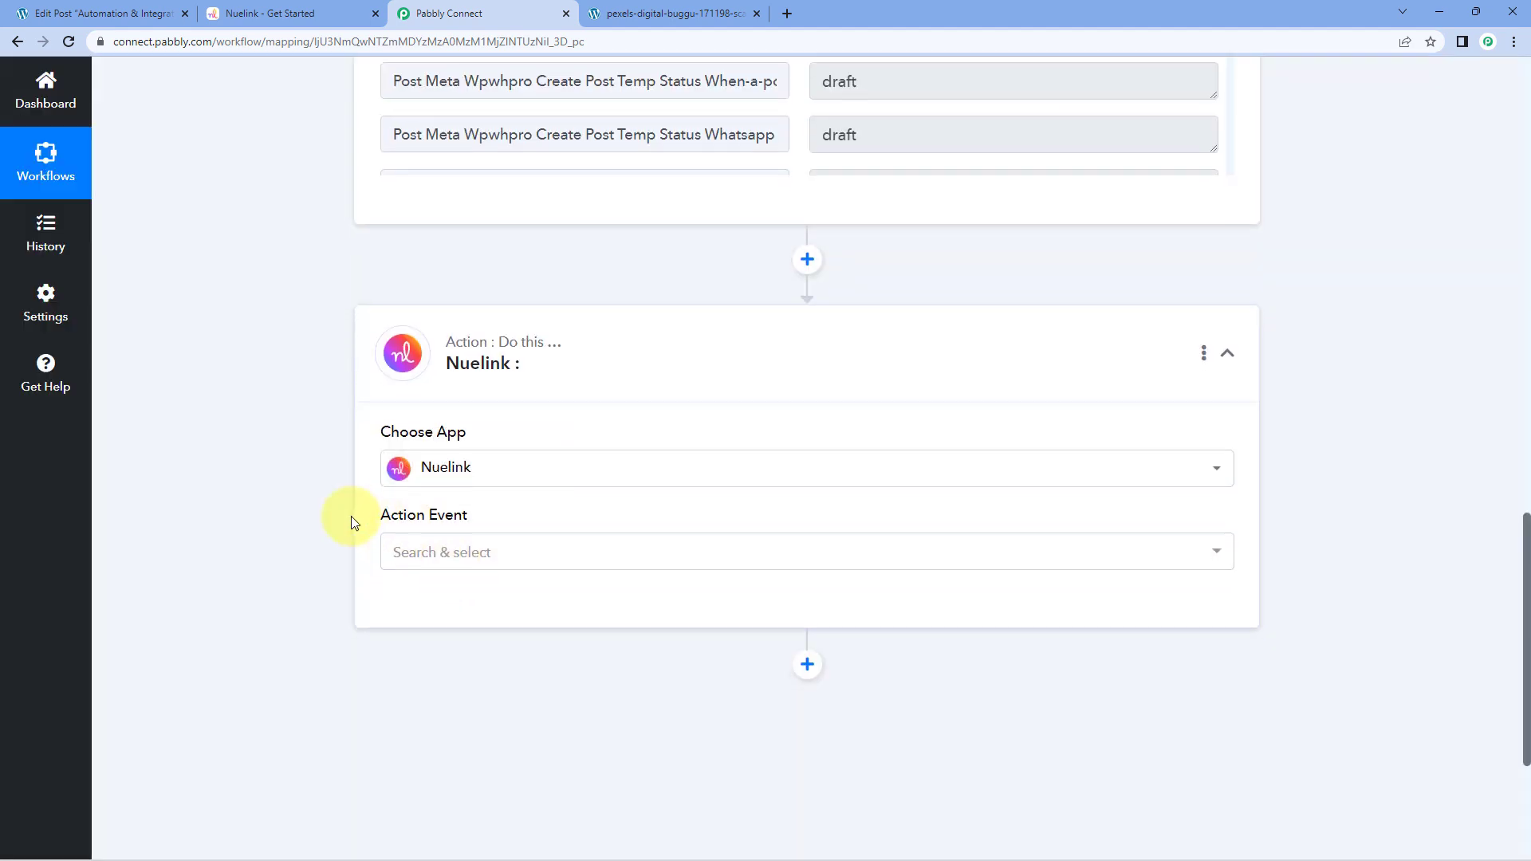
pyautogui.click(540, 401)
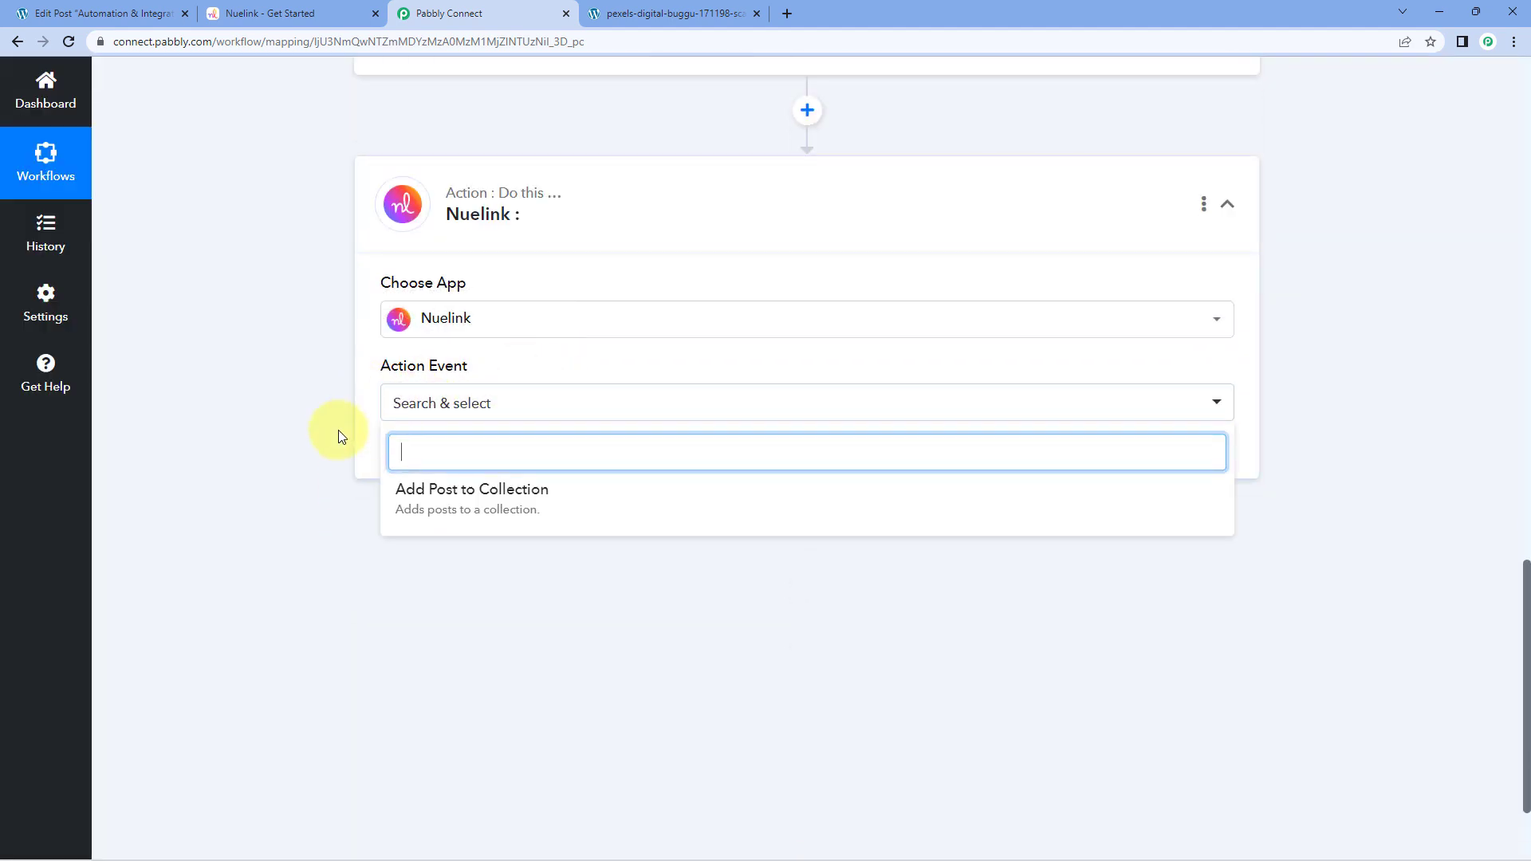
pyautogui.click(569, 499)
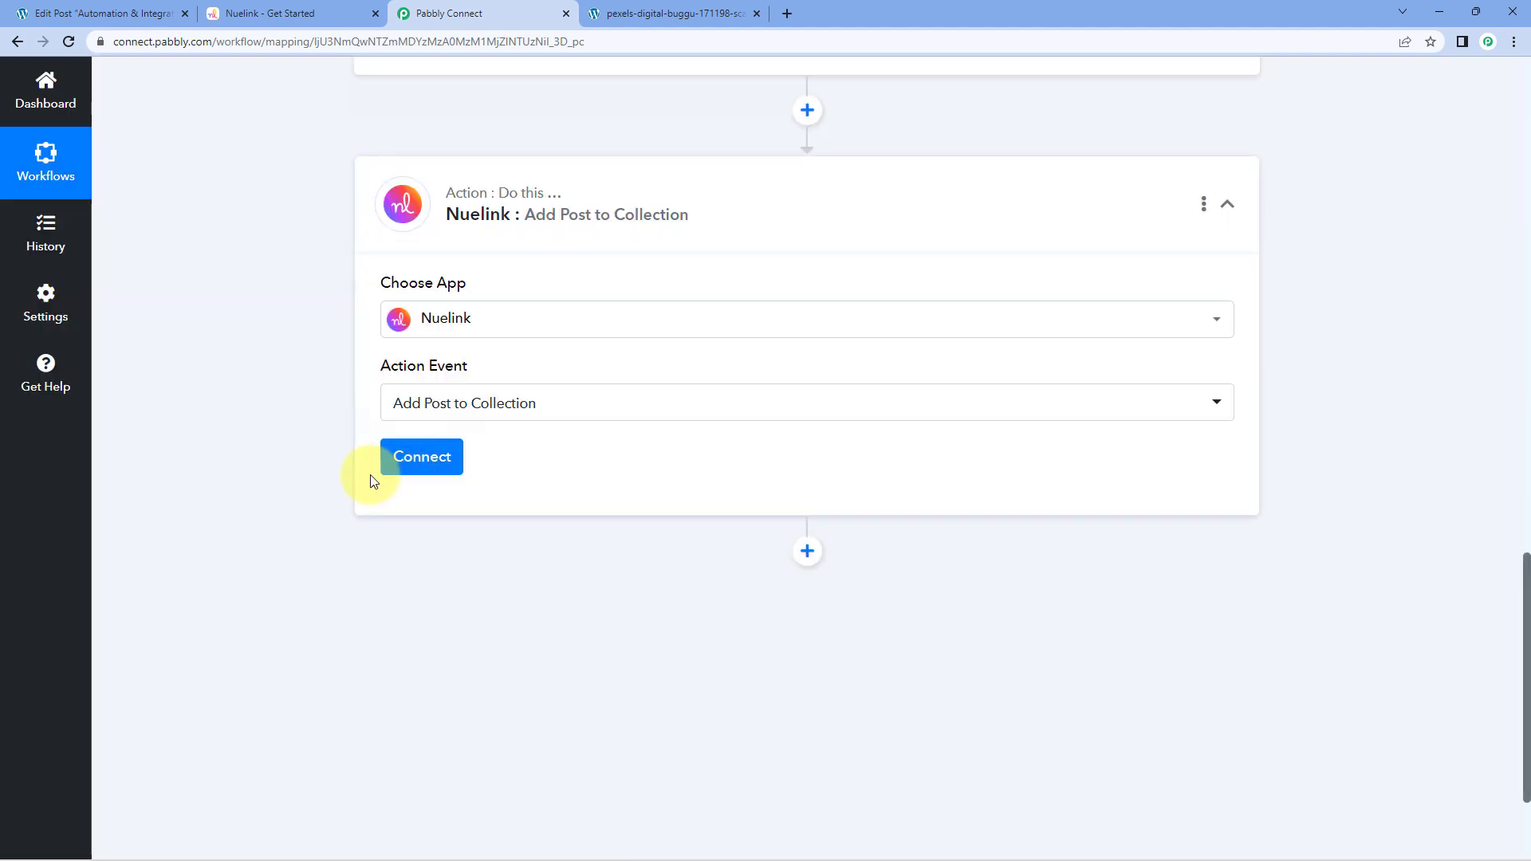
# Start a new Nuelink connection for the action, launch its authorization window, and move that window clear of the browser tabs.
pyautogui.click(452, 460)
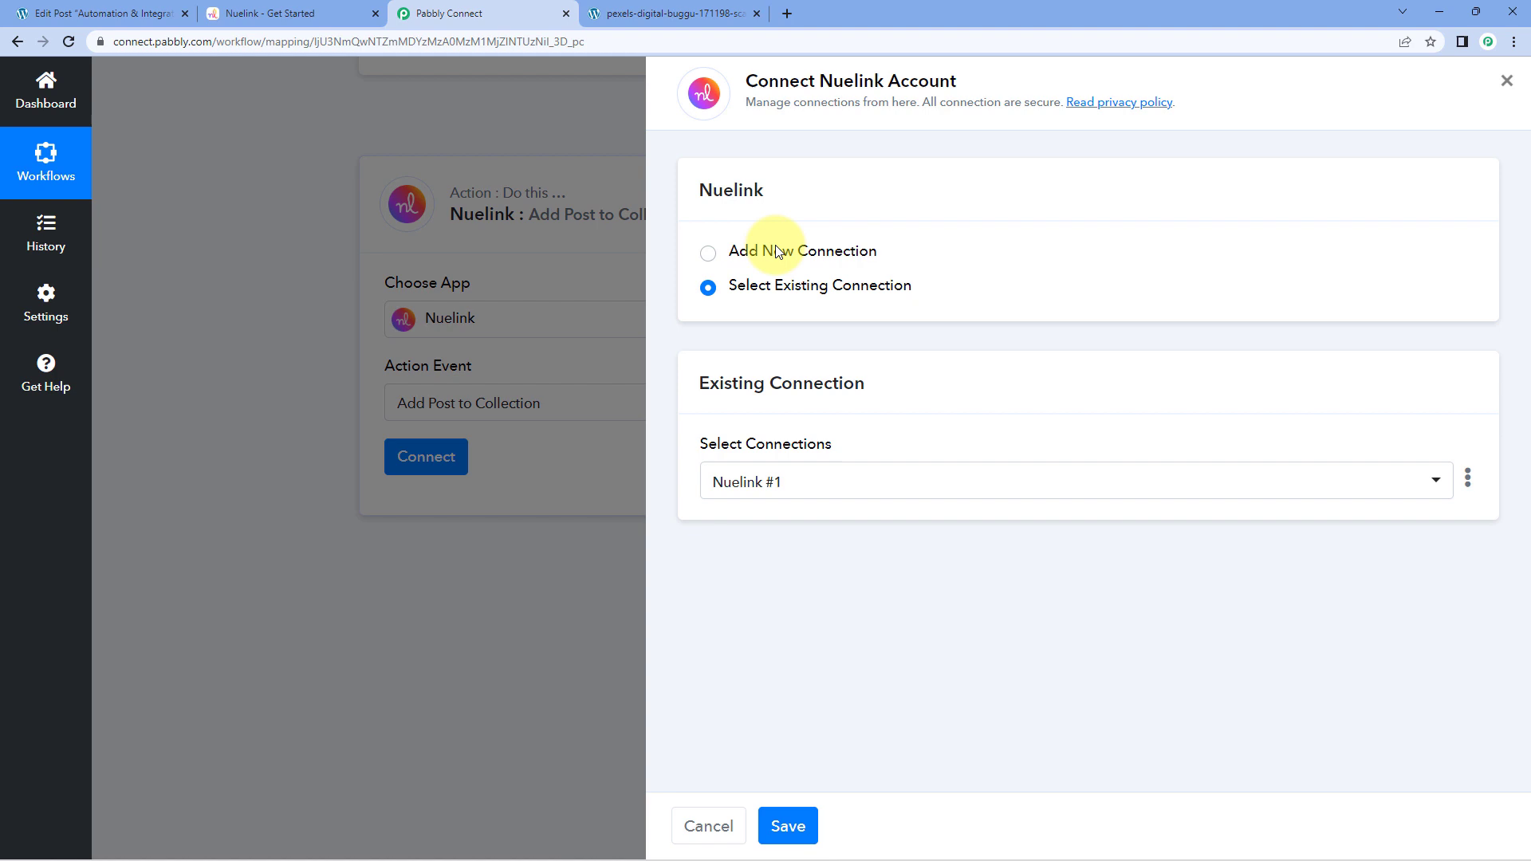
pyautogui.click(707, 253)
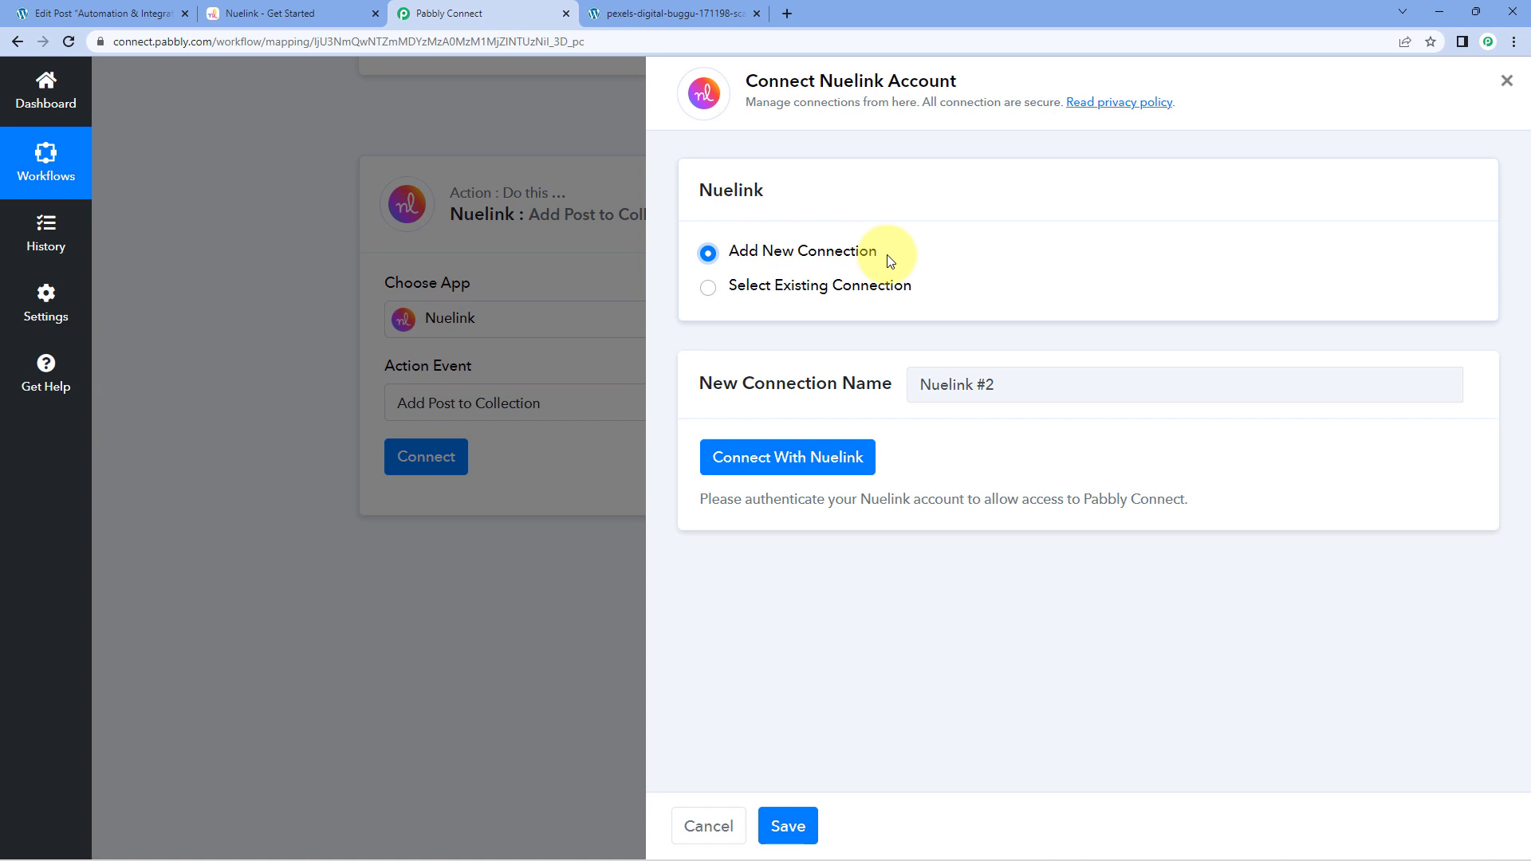
pyautogui.click(797, 459)
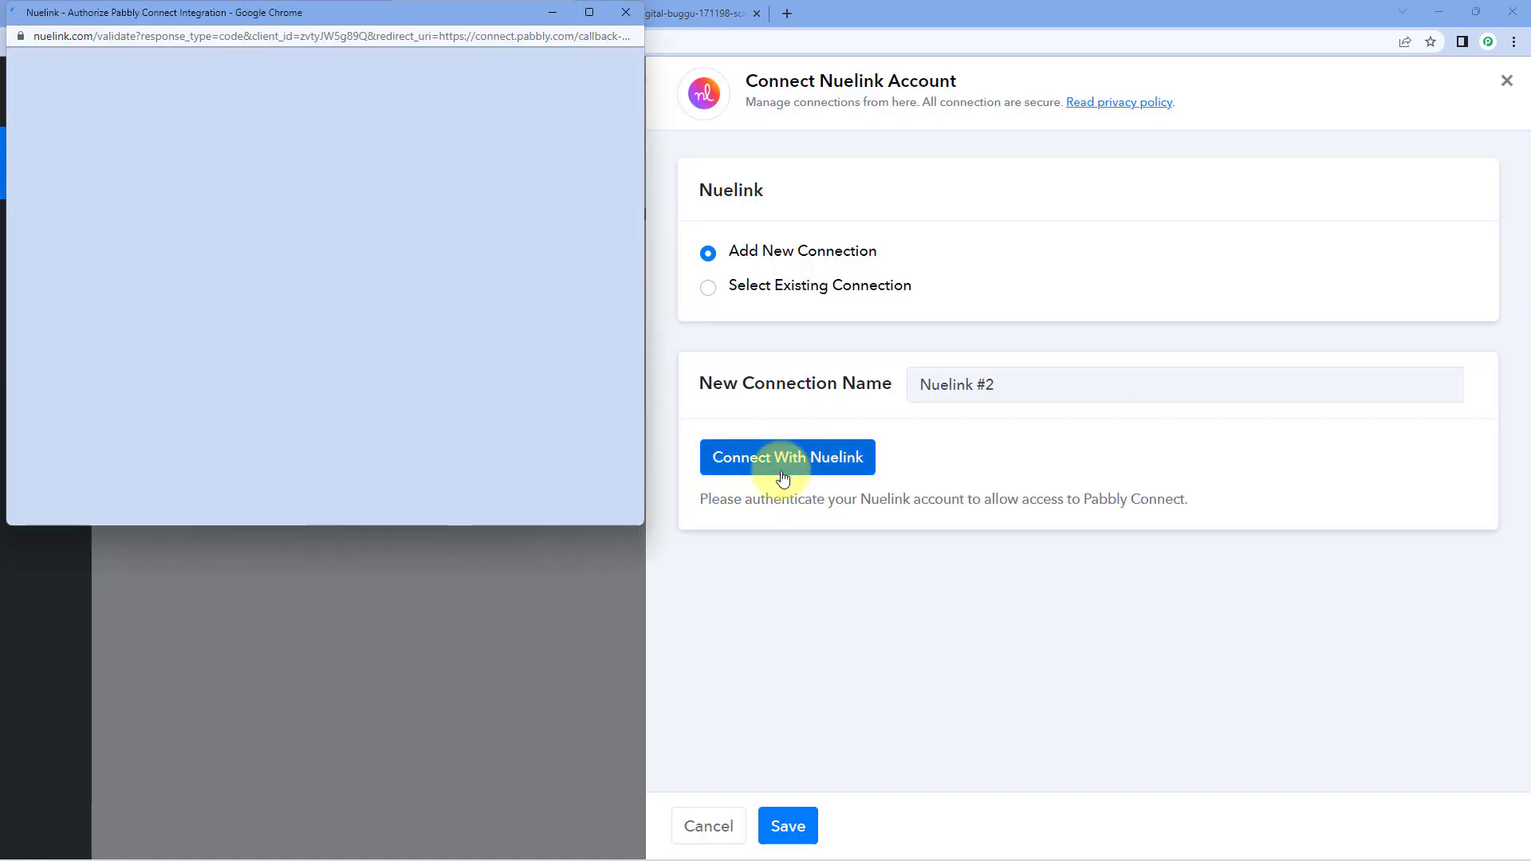
pyautogui.moveTo(323, 11); pyautogui.dragTo(324, 62)
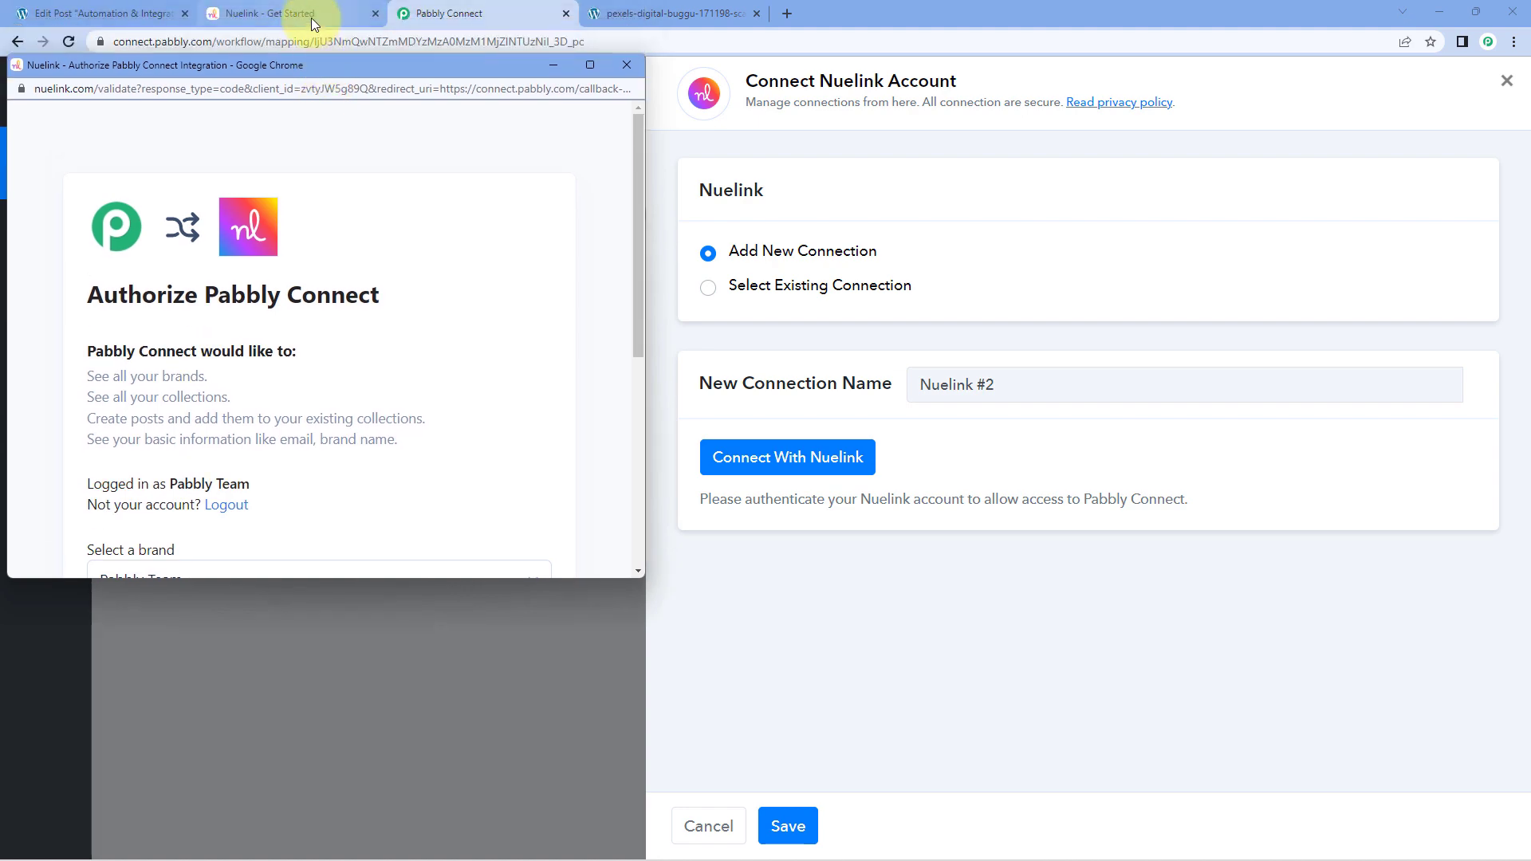
# Compare the collection choices in the authorization window with the Collections page in Nuelink, and return to the authorization window.
pyautogui.click(311, 14)
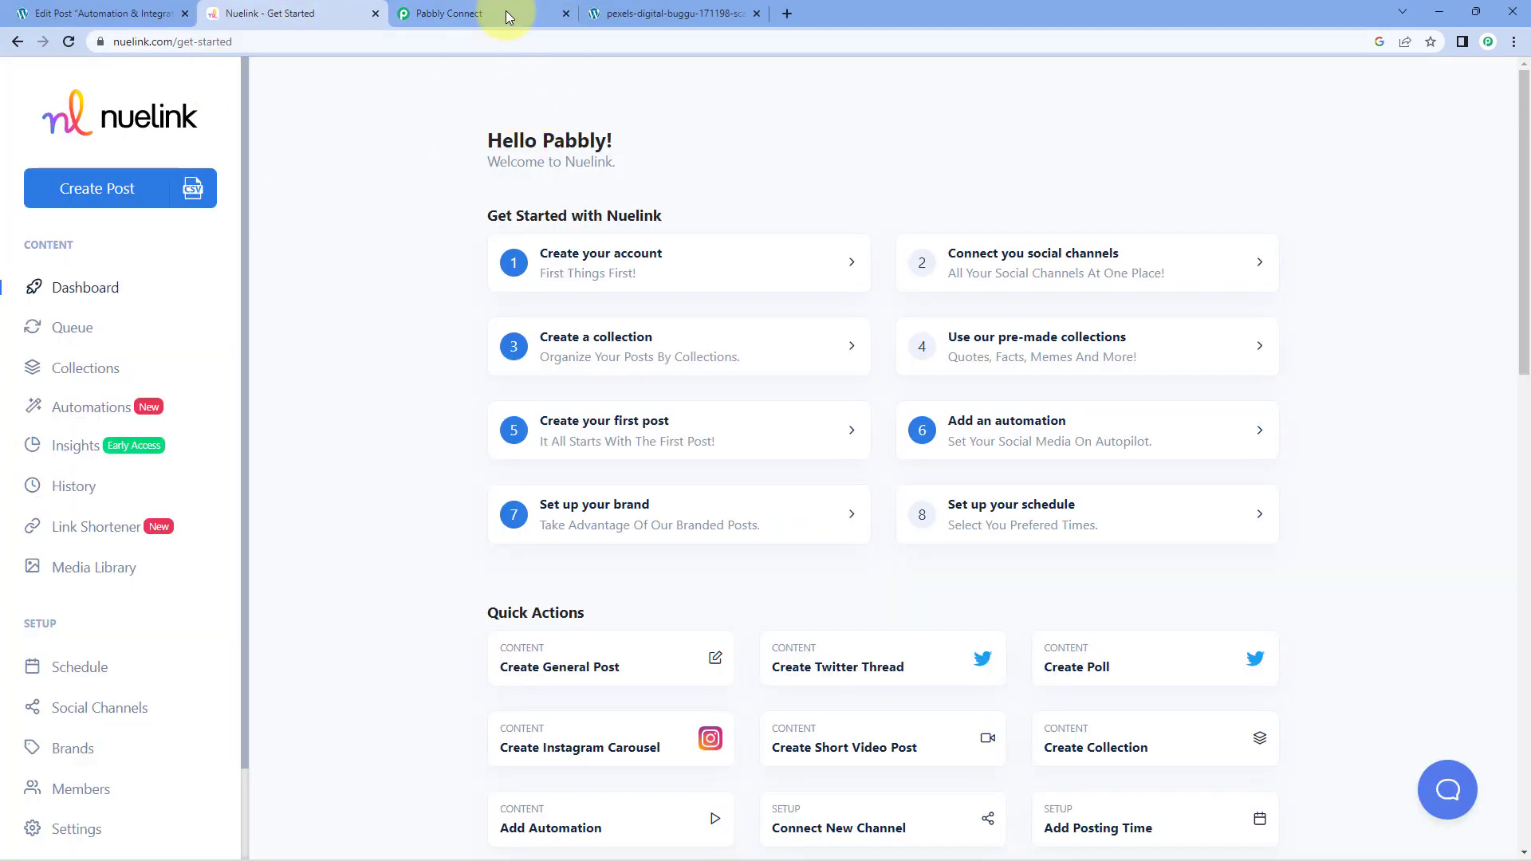
pyautogui.click(505, 11)
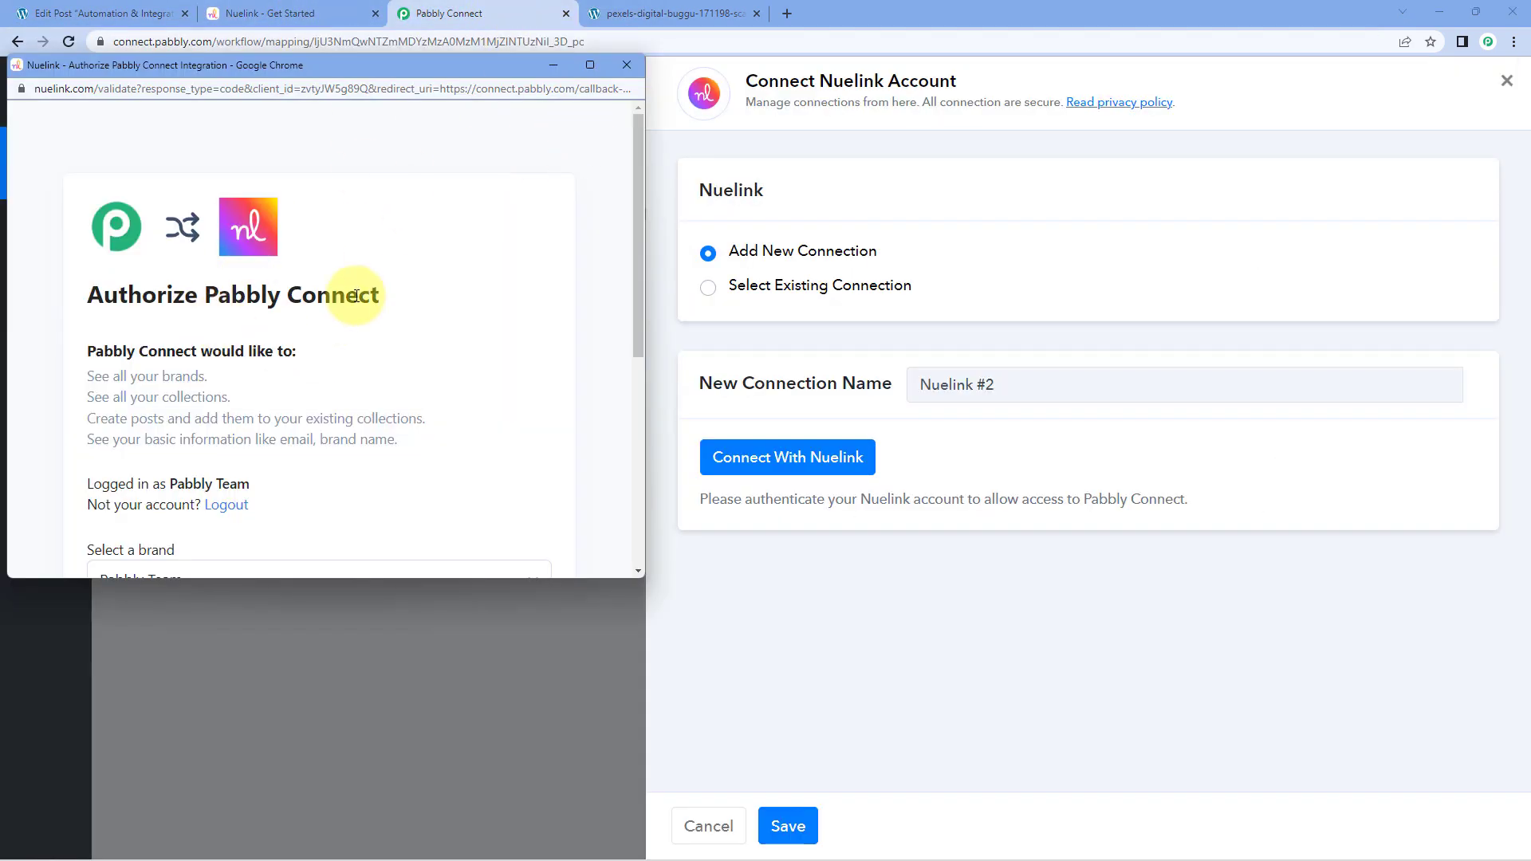
pyautogui.scroll(-4, 369, 332)
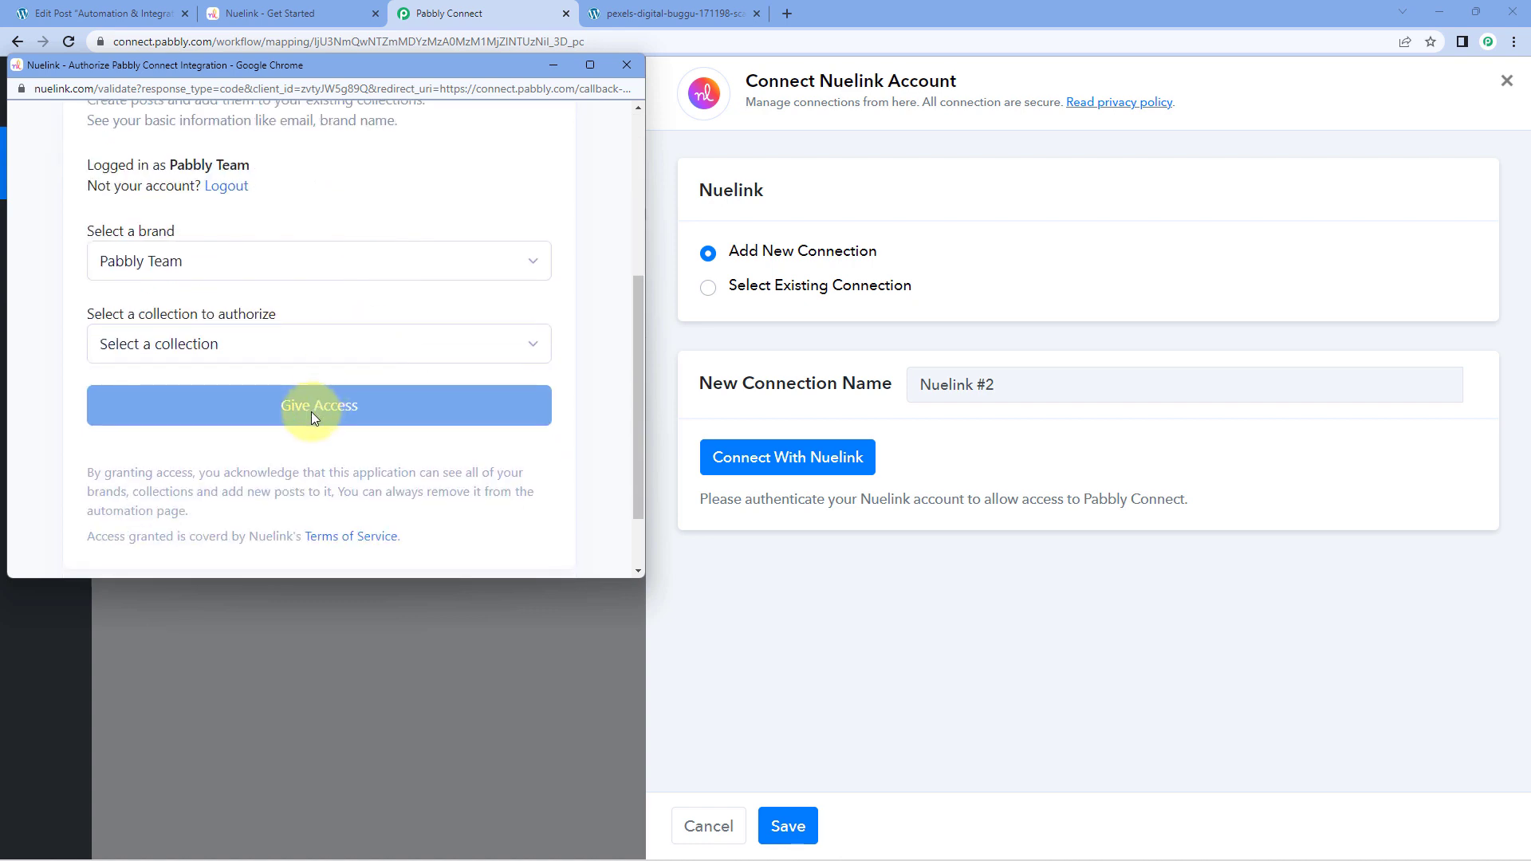
pyautogui.click(268, 344)
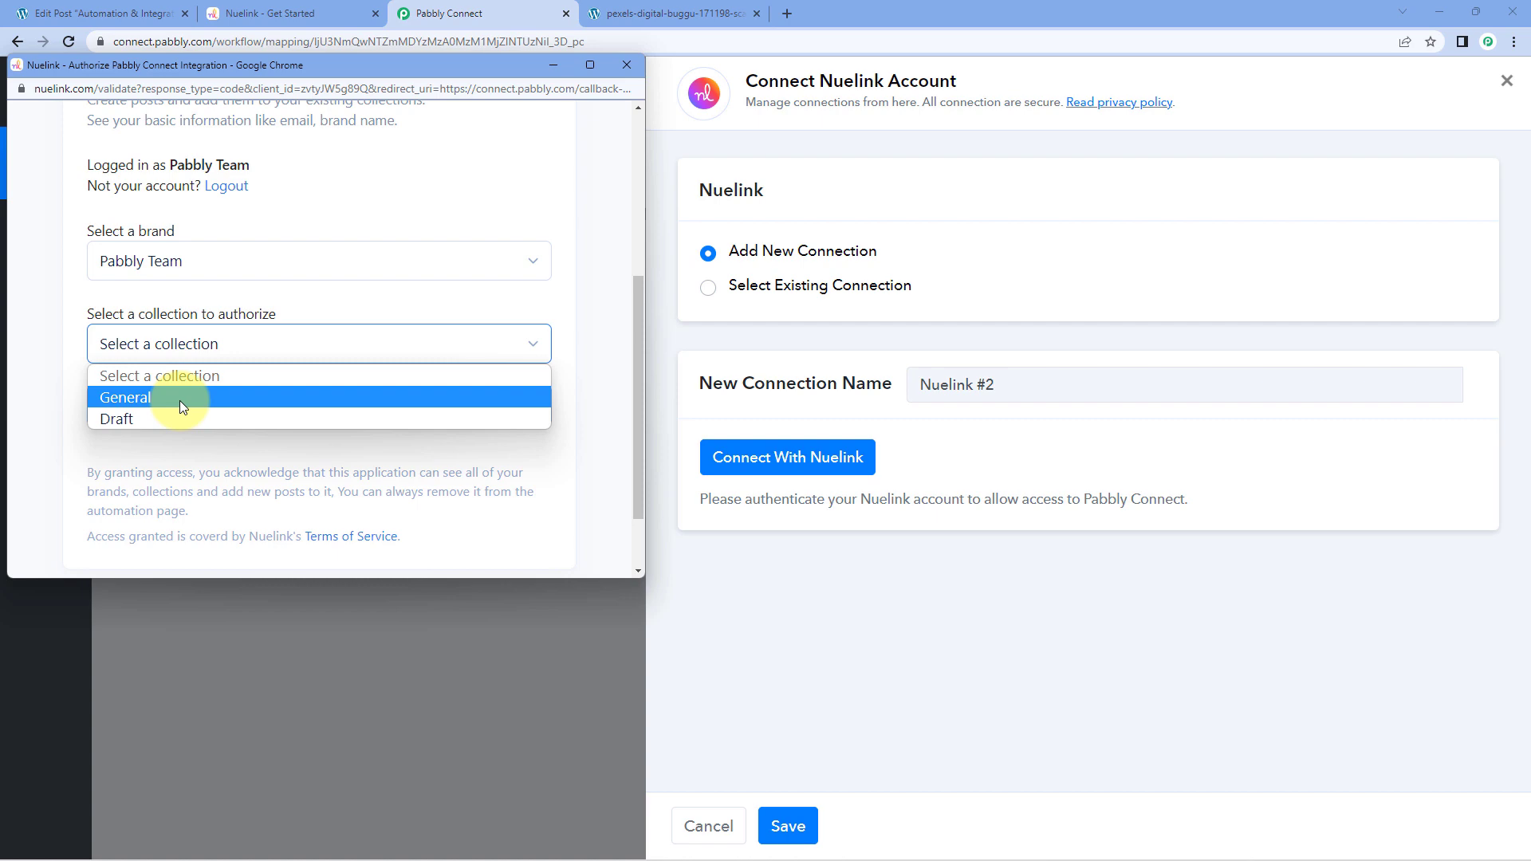
pyautogui.click(311, 14)
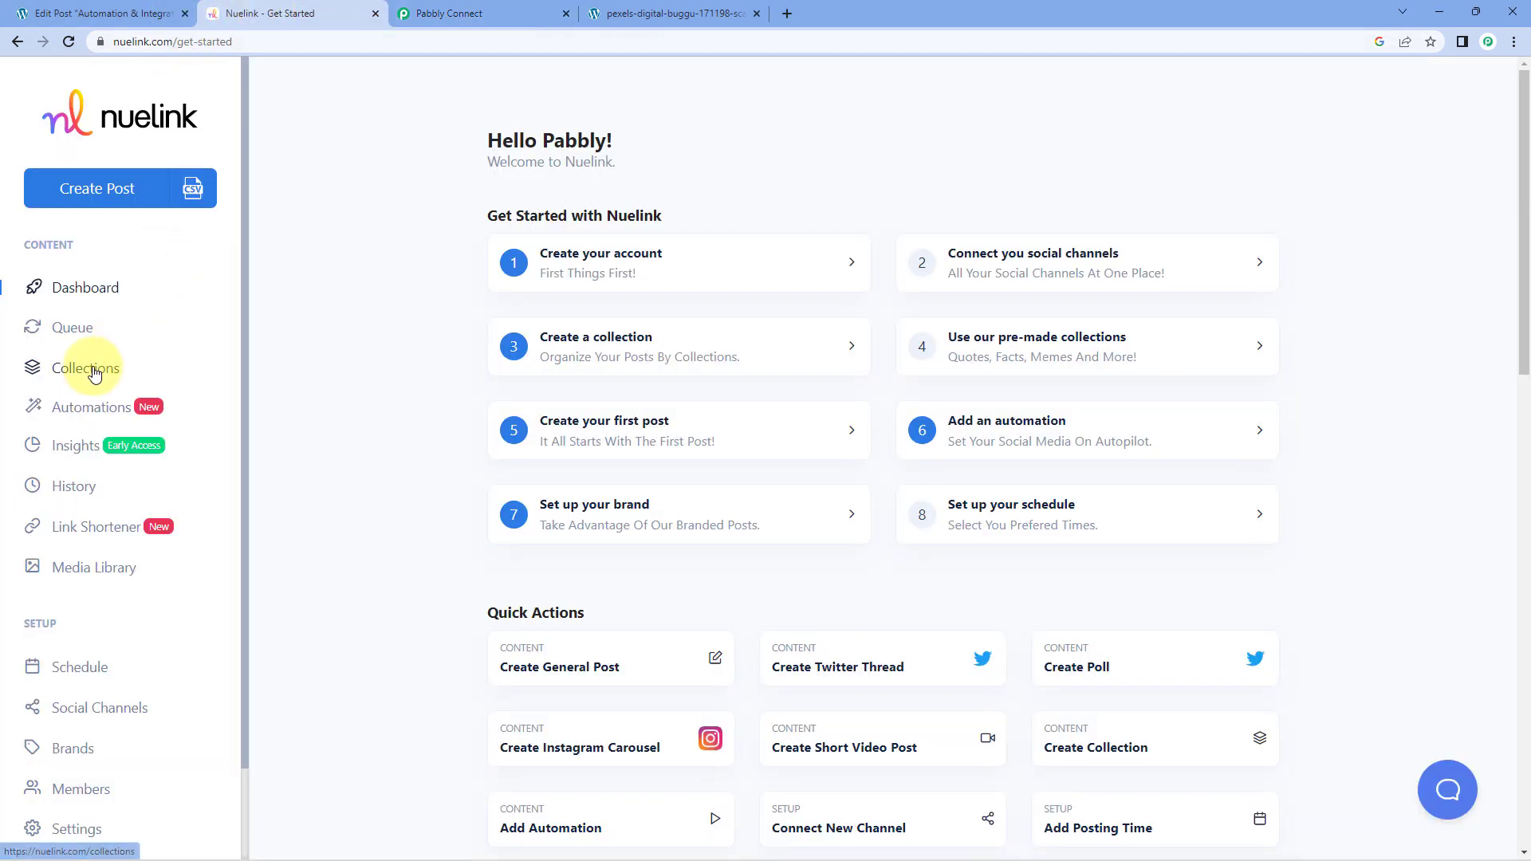
pyautogui.click(94, 371)
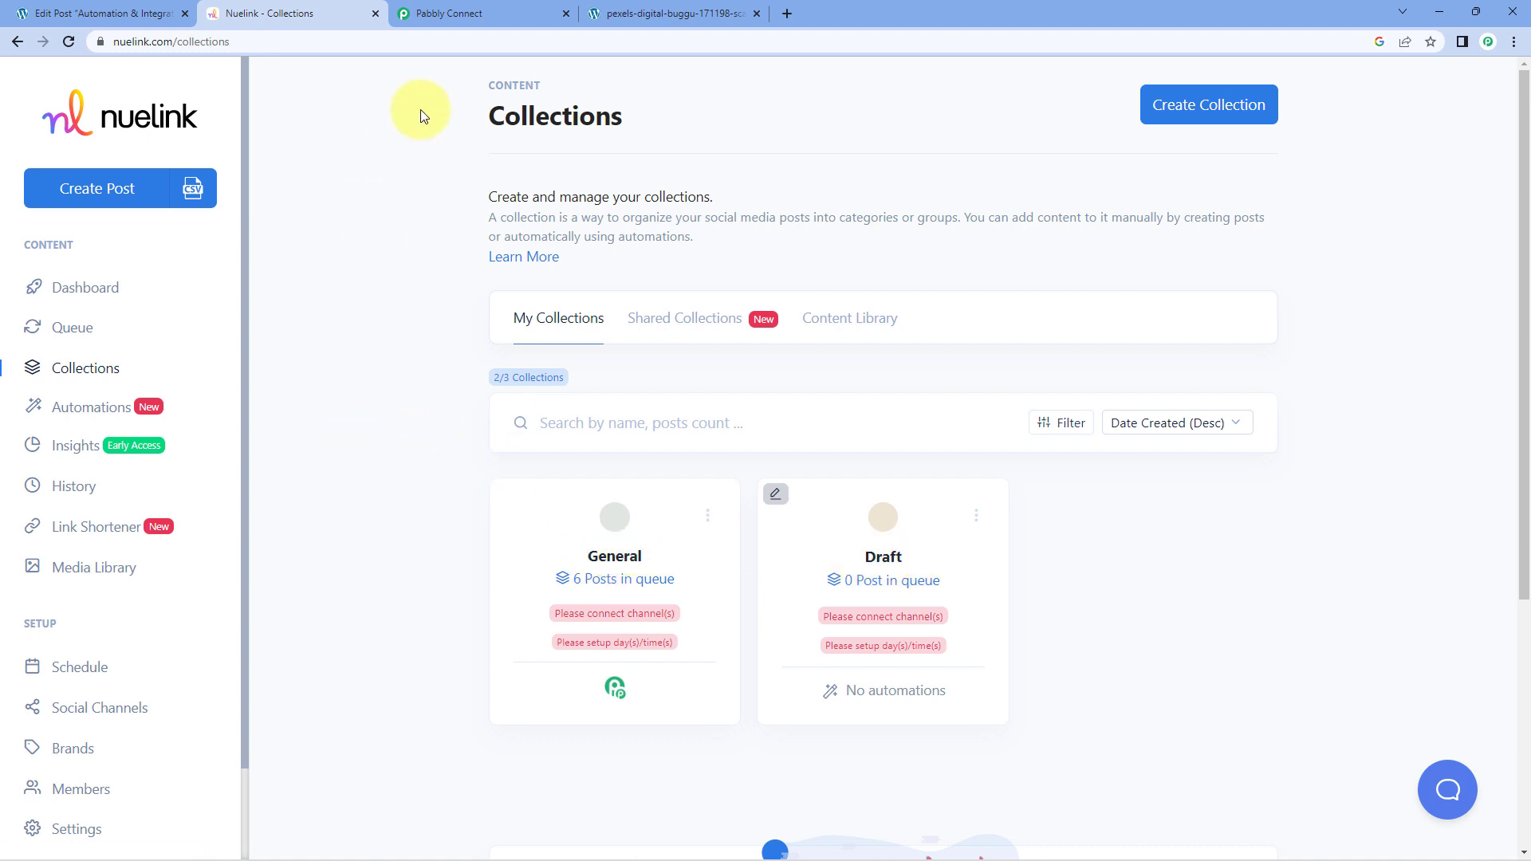
pyautogui.click(477, 9)
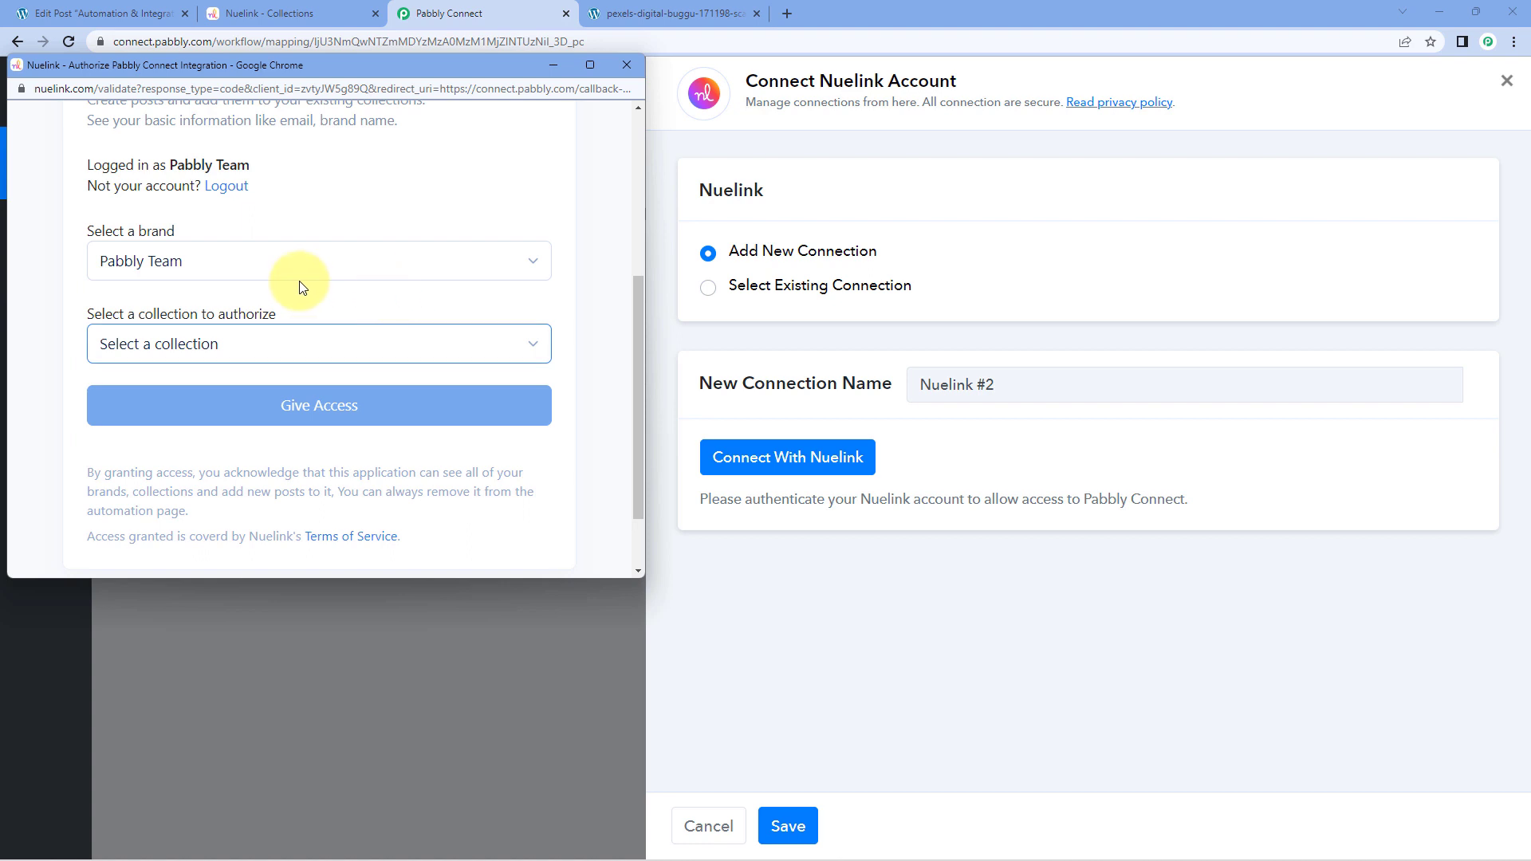
# Authorize Pabbly Connect to access the General collection in Nuelink.
pyautogui.click(230, 344)
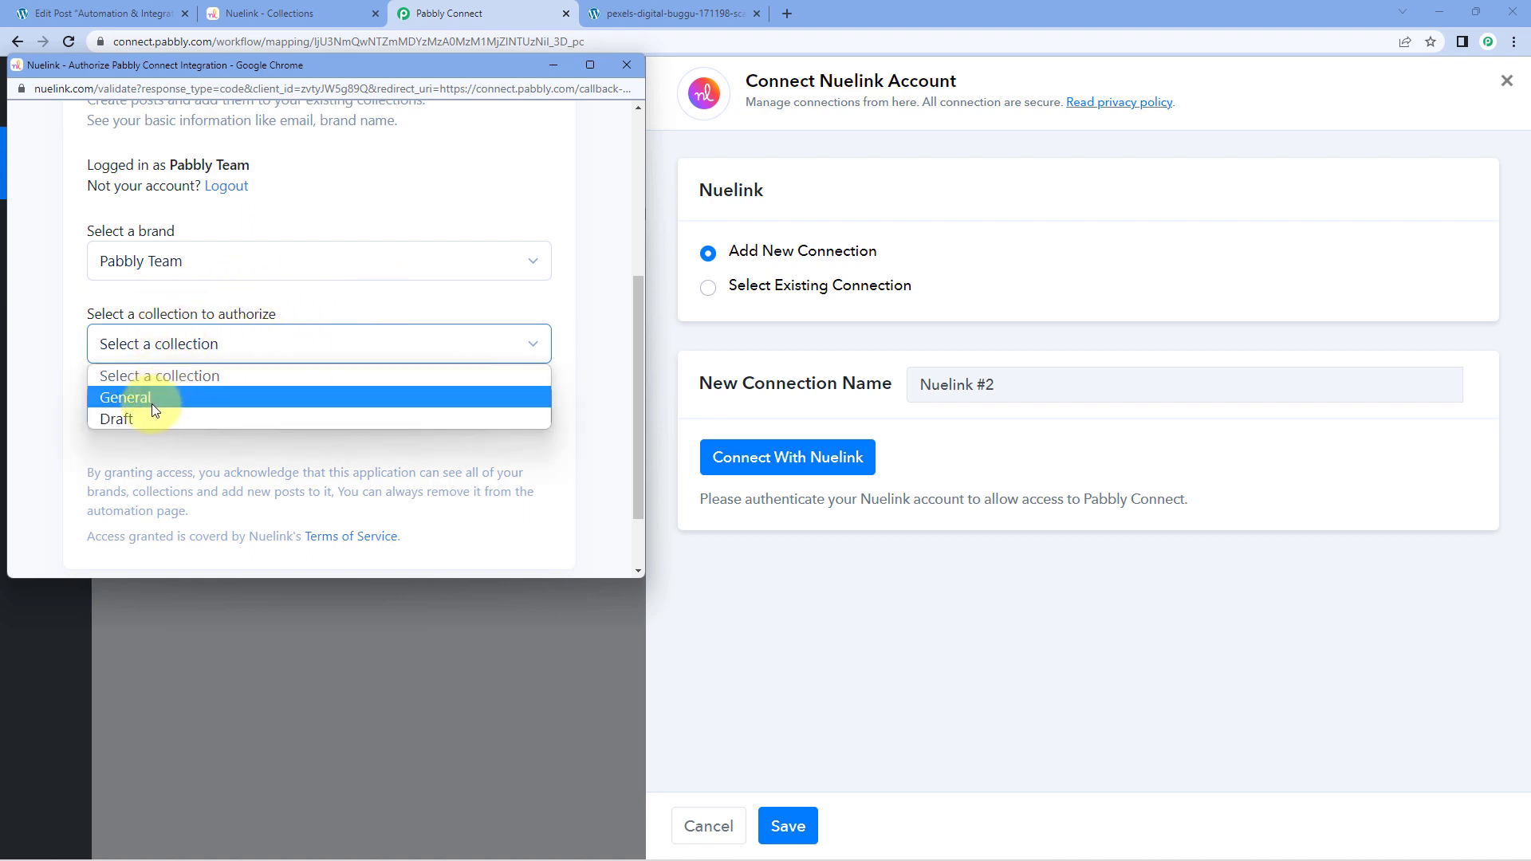
pyautogui.click(152, 403)
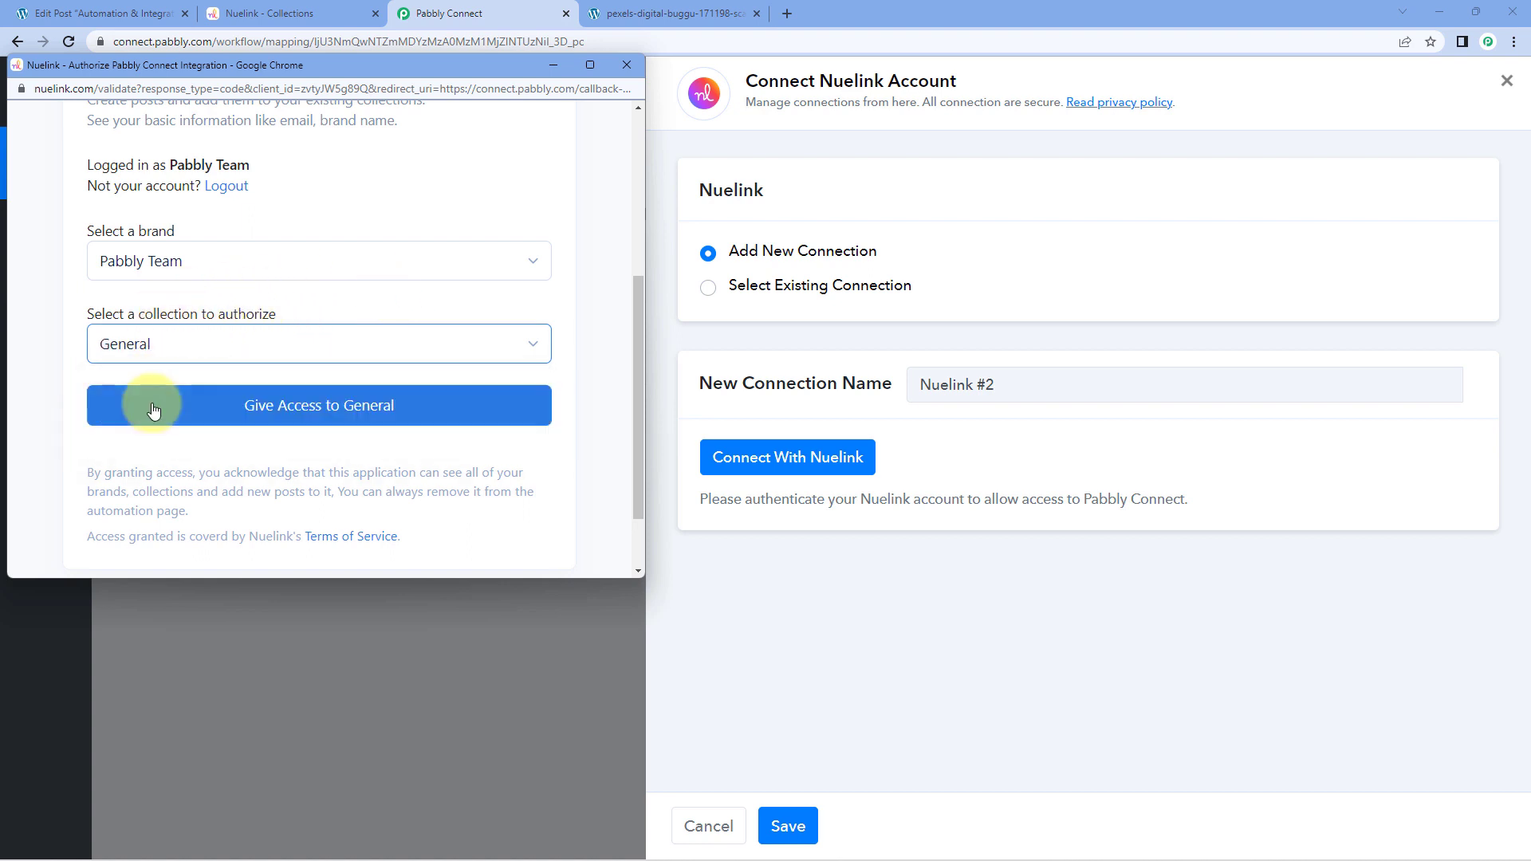
pyautogui.click(197, 411)
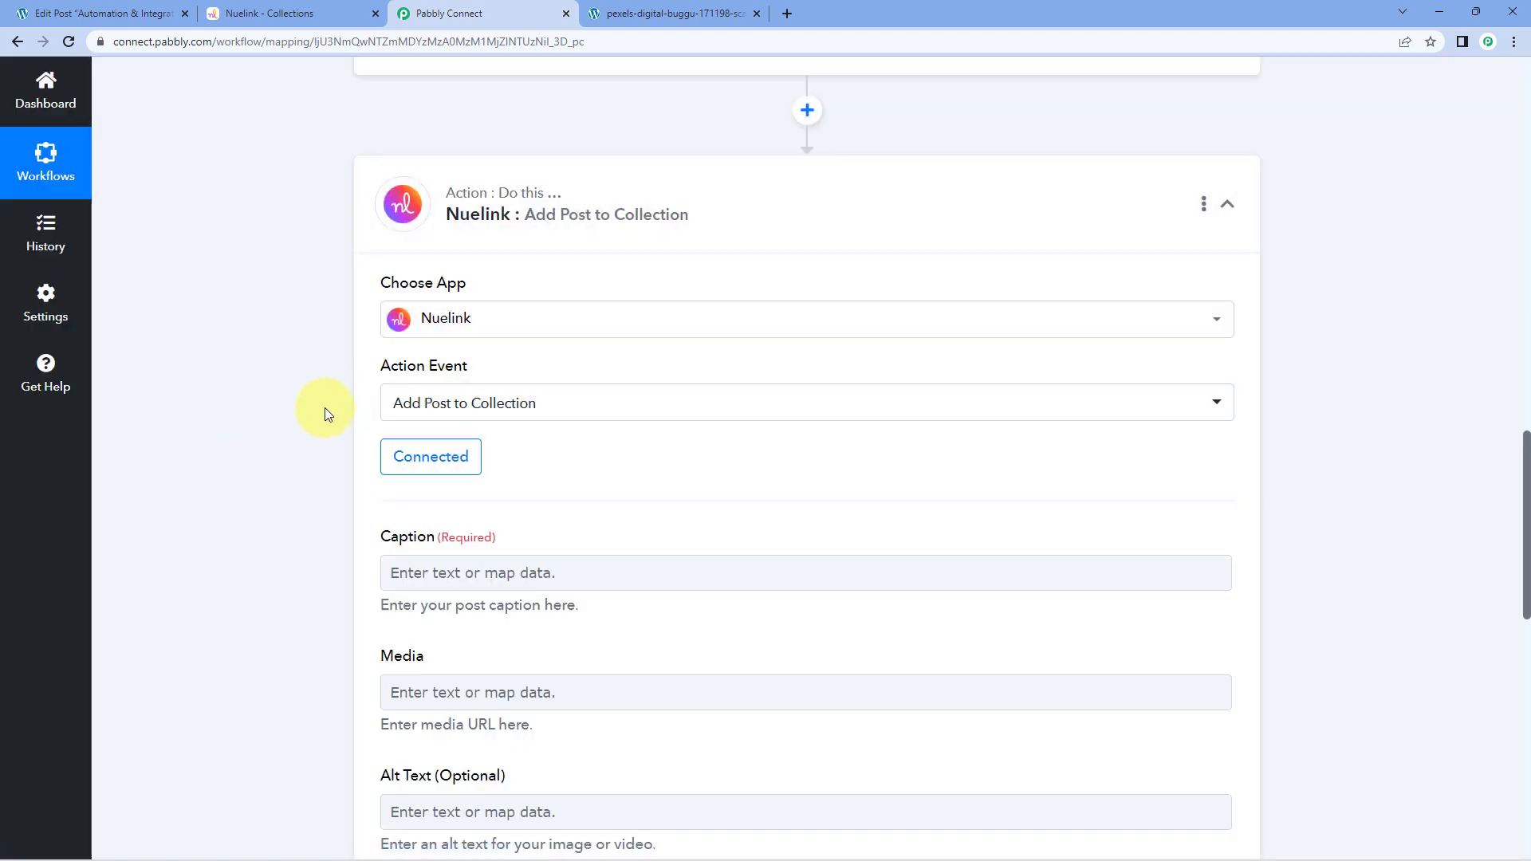
# Examine the Nuelink action's mapping fields and find the Post Post Title entry in the captured WordPress response.
pyautogui.scroll(-2, 323, 414)
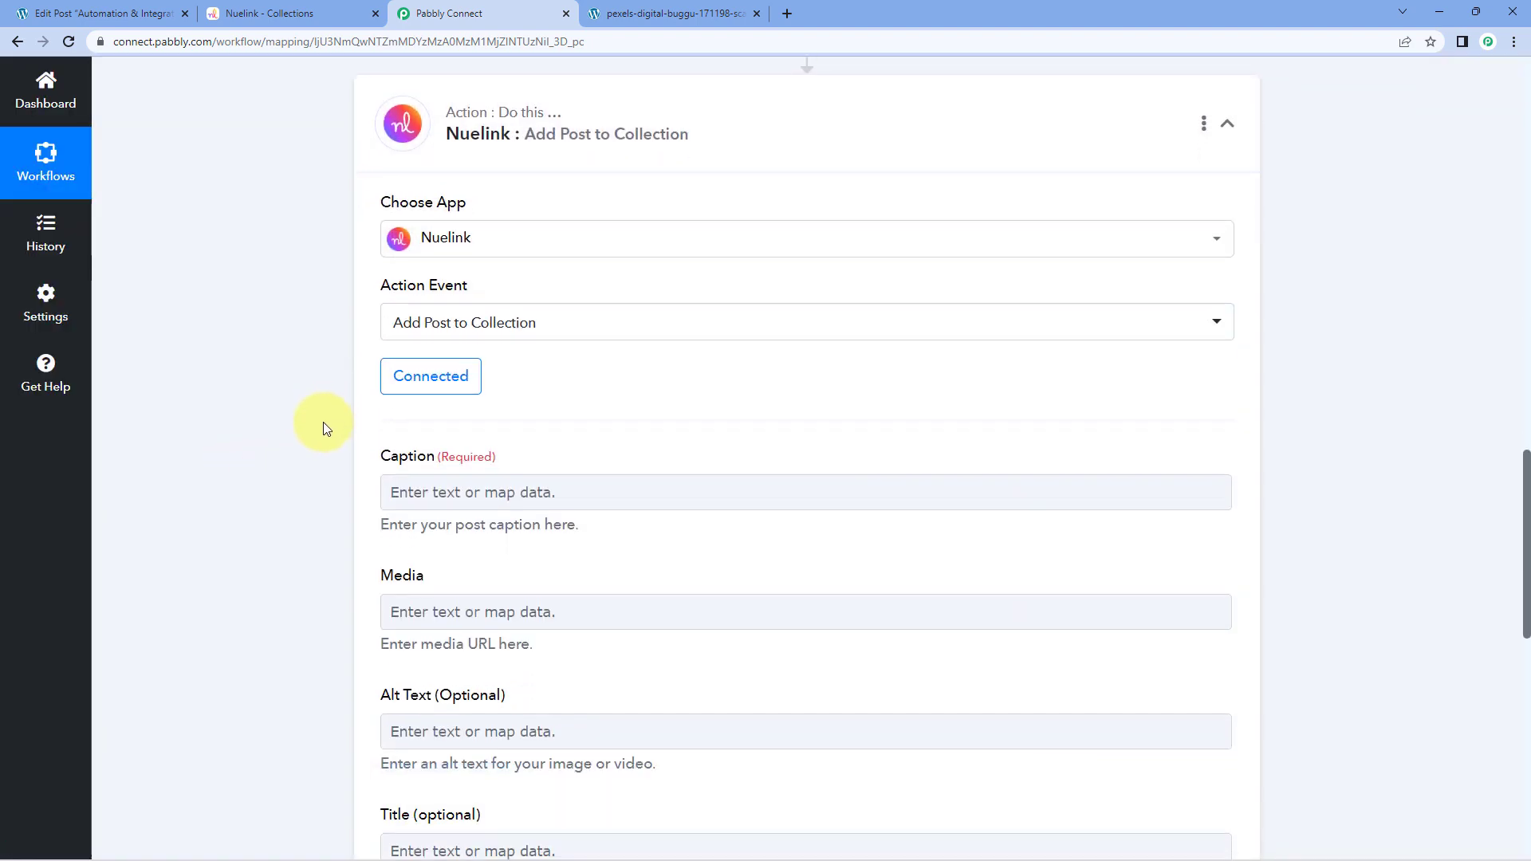
pyautogui.scroll(-1, 305, 390)
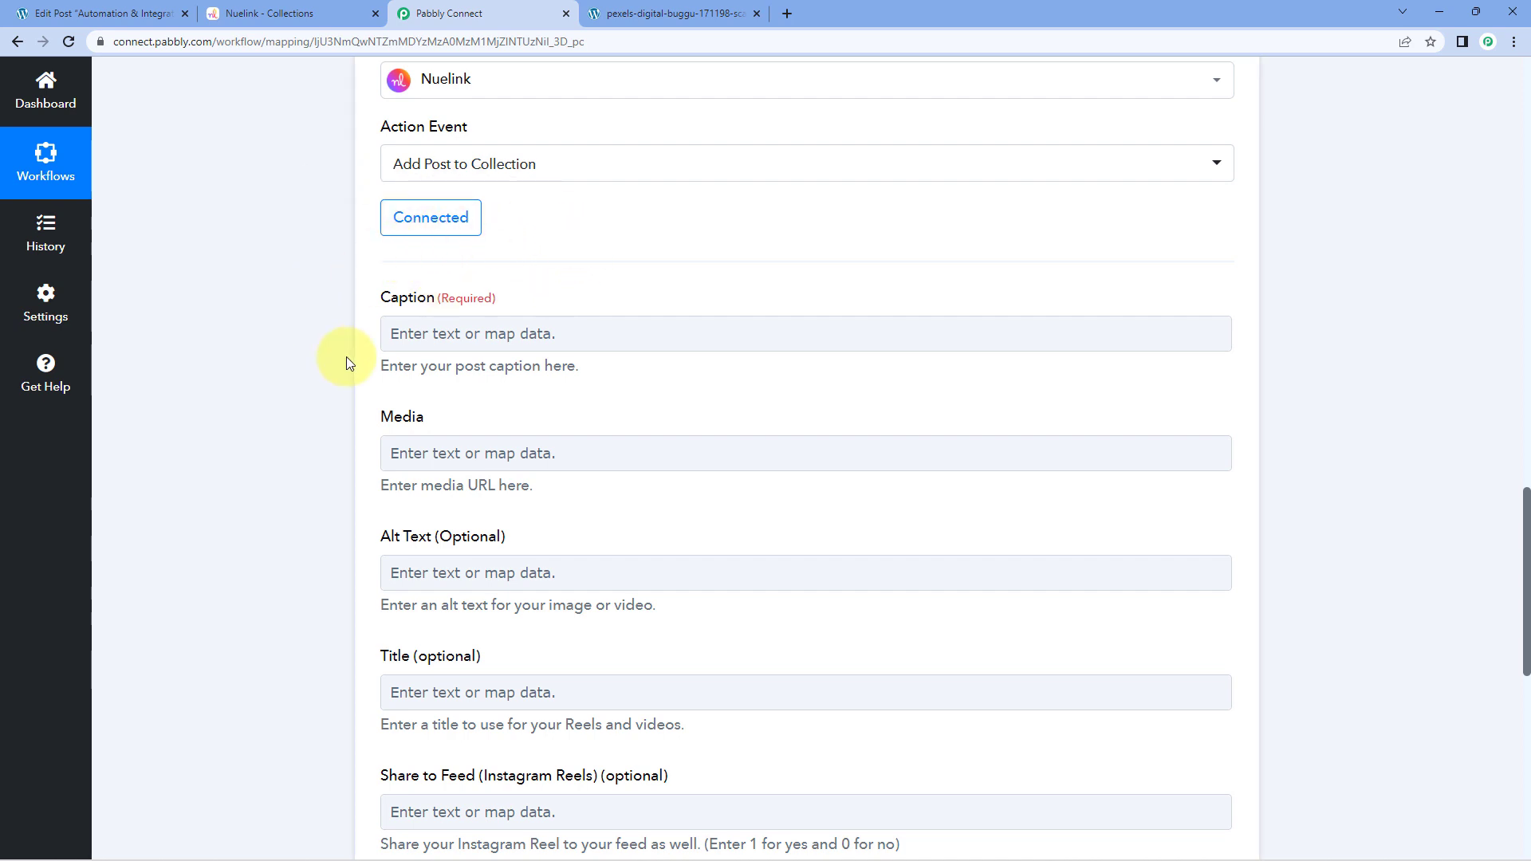
pyautogui.click(431, 334)
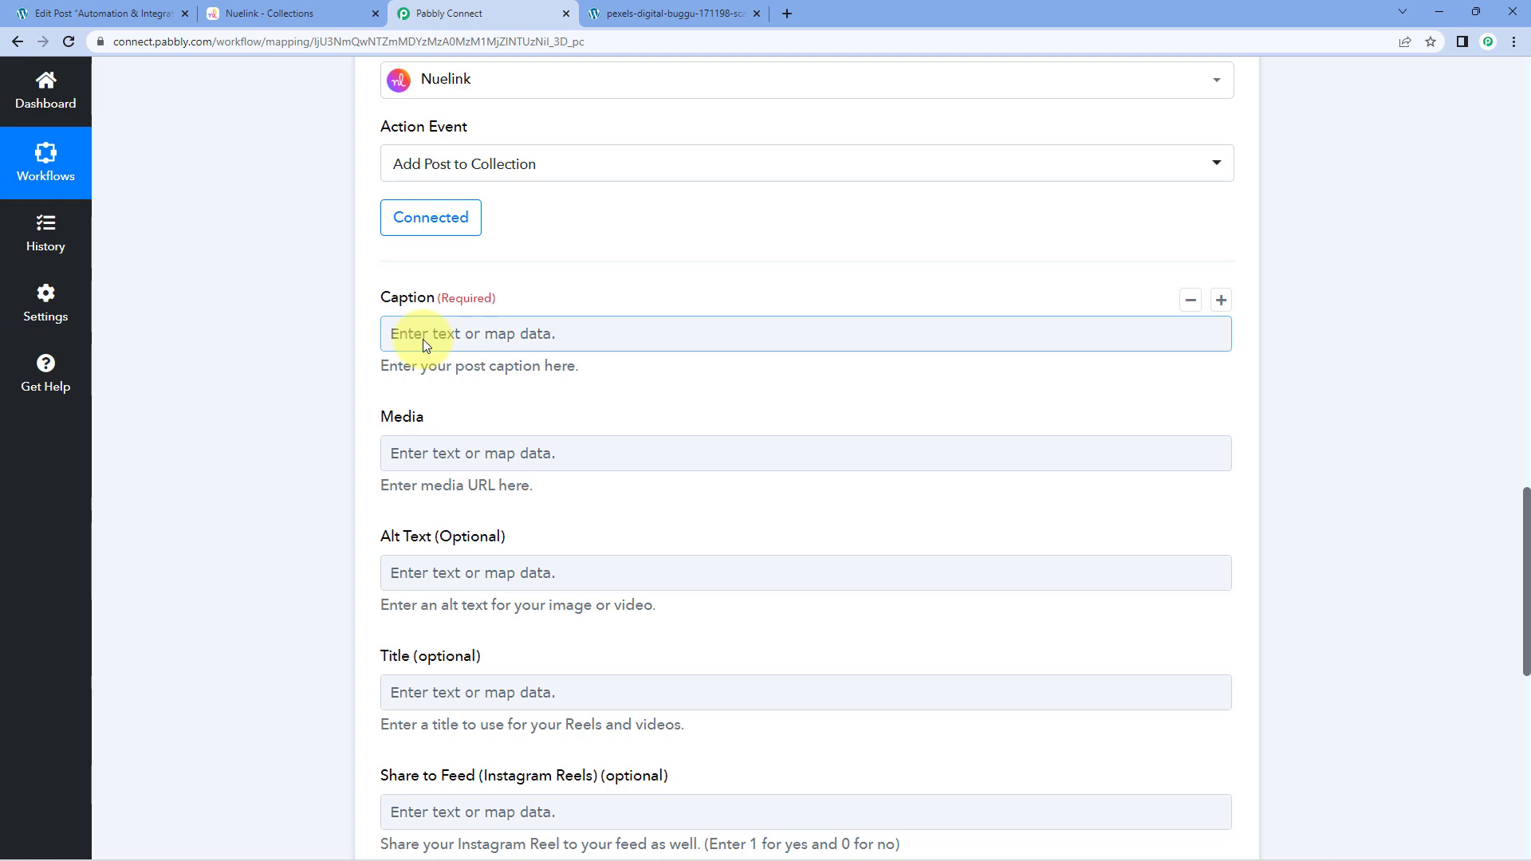
pyautogui.click(587, 263)
pyautogui.scroll(8, 734, 304)
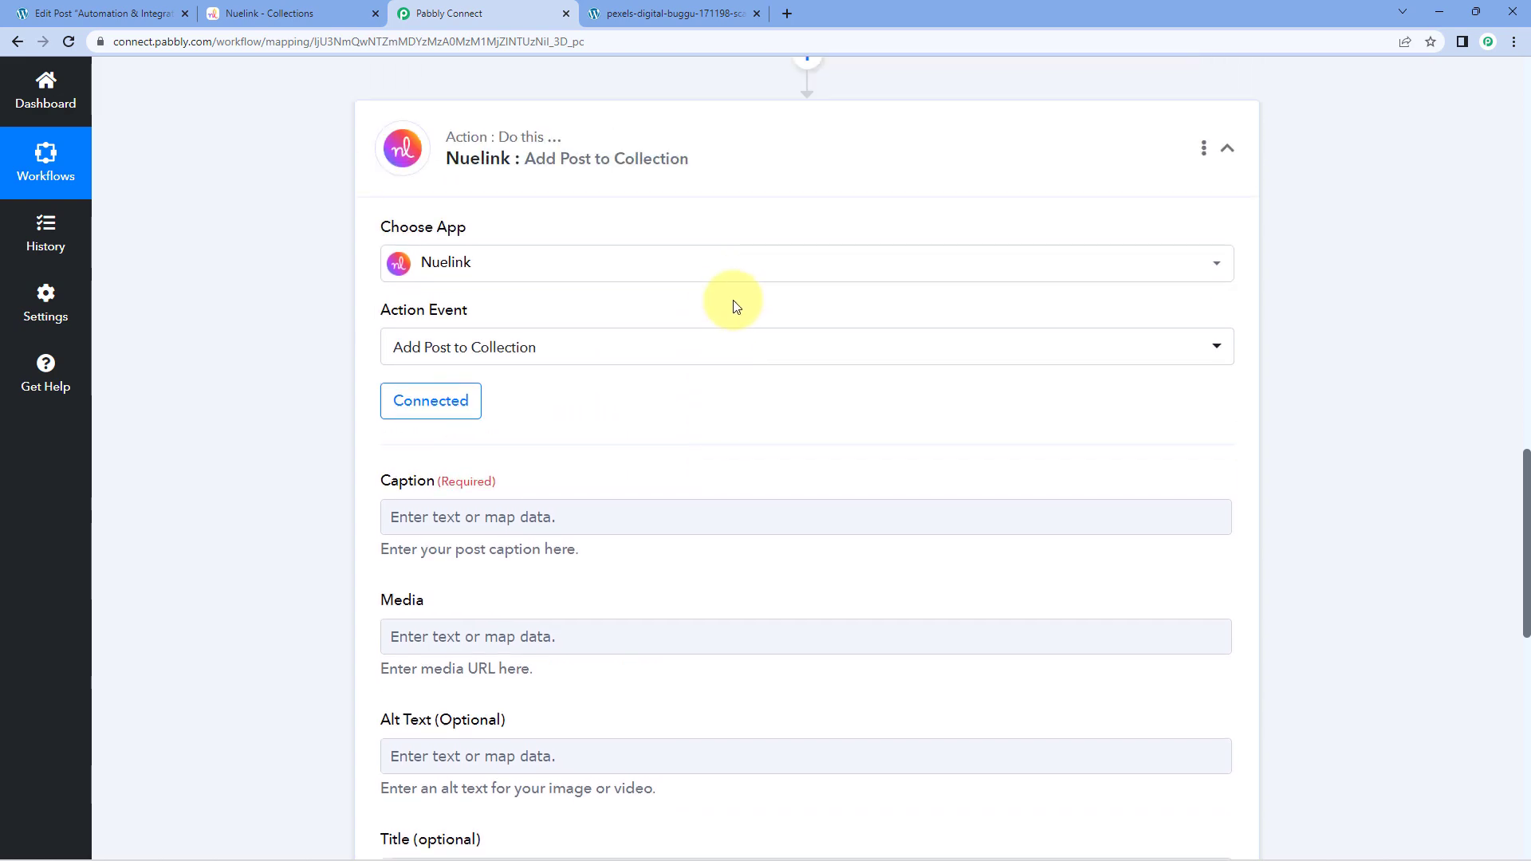
pyautogui.scroll(-5, 854, 219)
pyautogui.scroll(3, 995, 480)
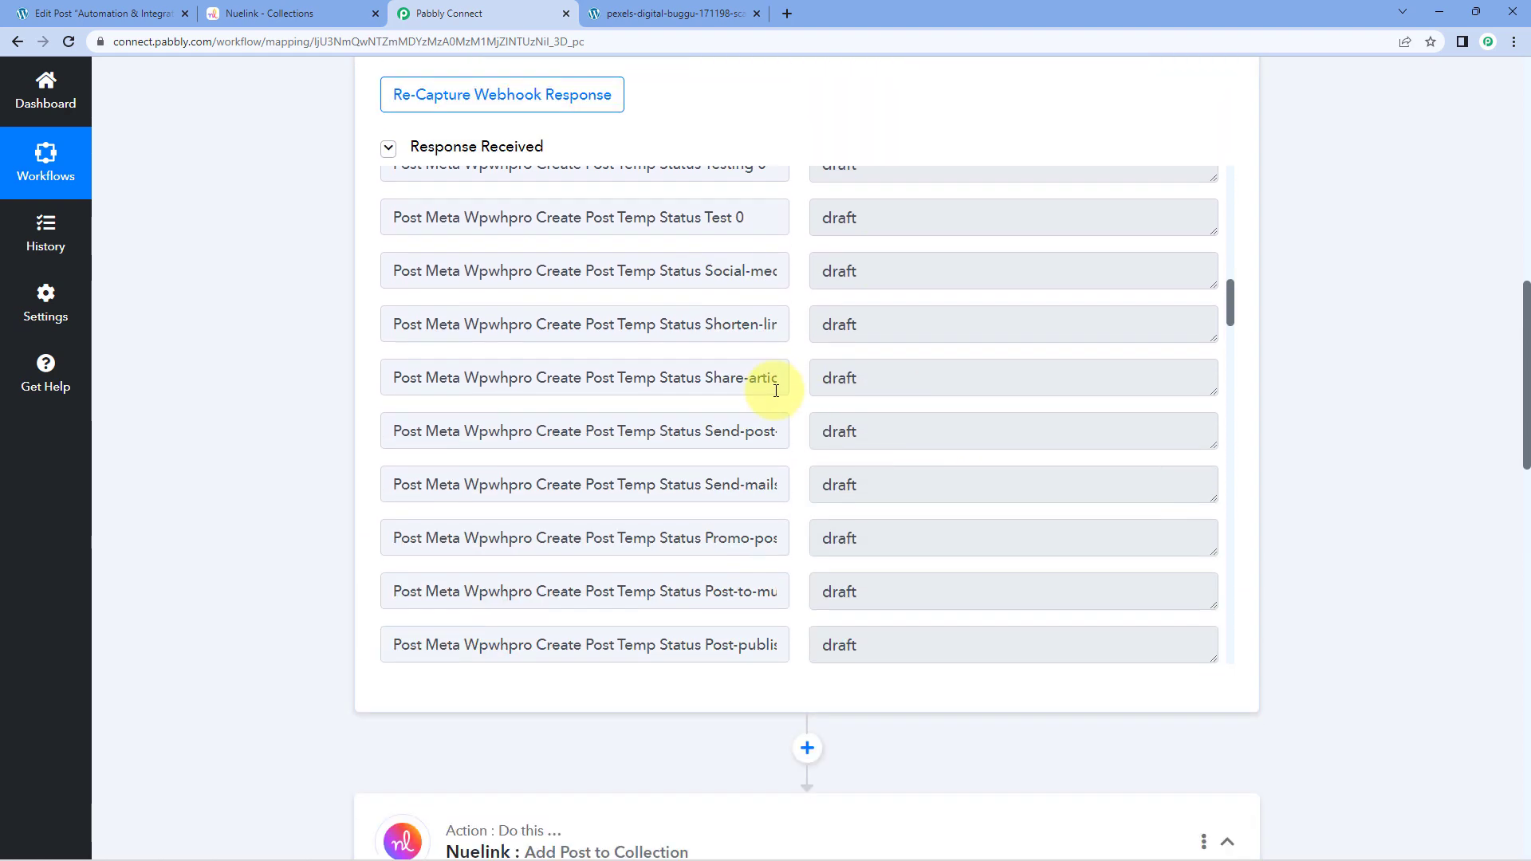
pyautogui.scroll(-5, 768, 386)
pyautogui.scroll(-18, 786, 391)
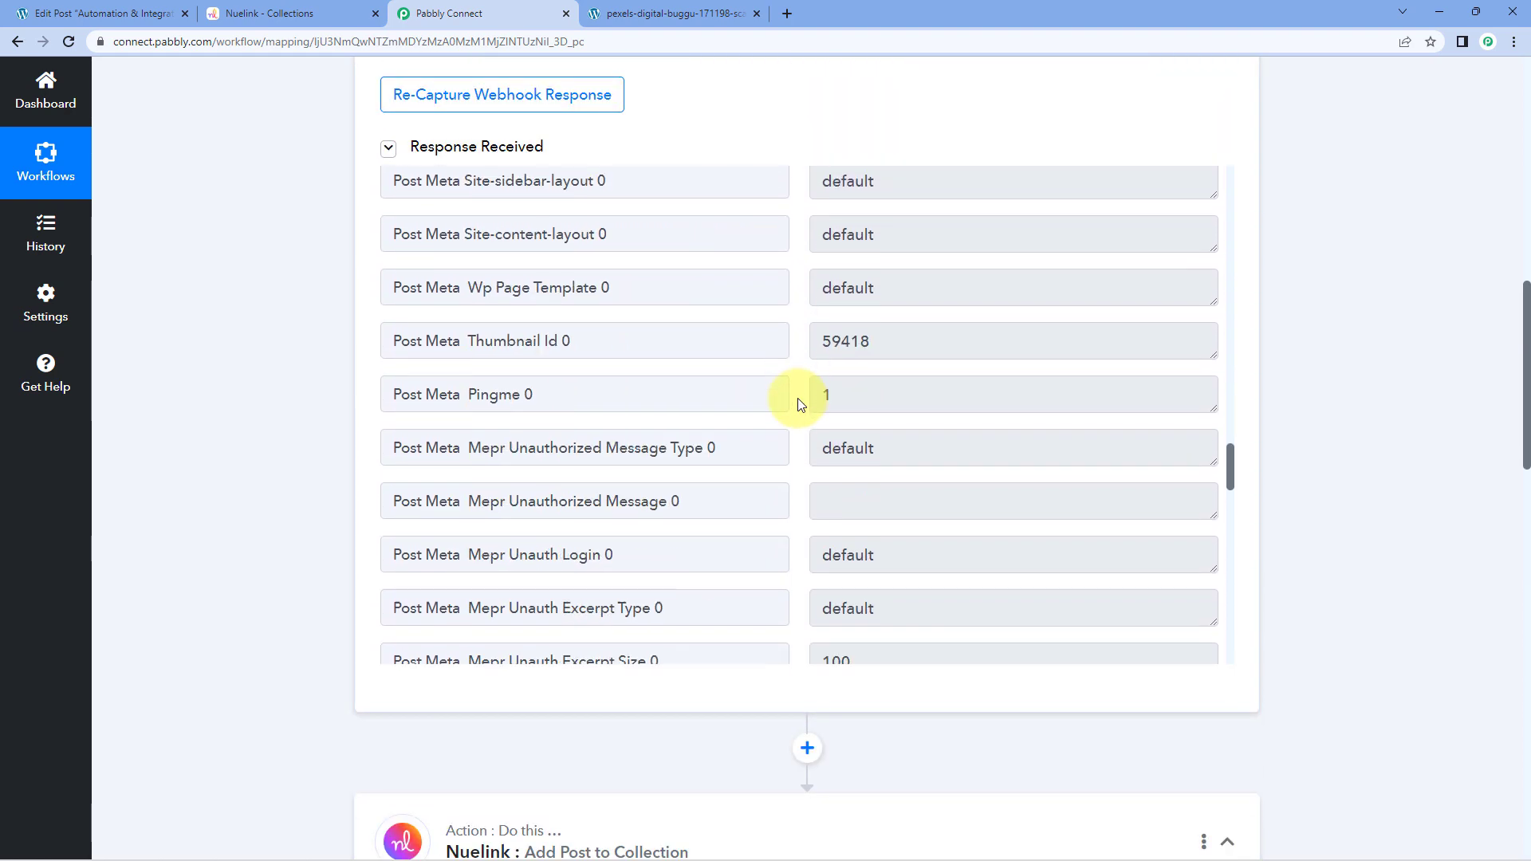
pyautogui.scroll(-6, 800, 406)
pyautogui.moveTo(820, 239)
pyautogui.mouseDown()
pyautogui.moveTo(1031, 241)
pyautogui.moveTo(802, 249)
pyautogui.mouseUp()
pyautogui.click(1029, 242)
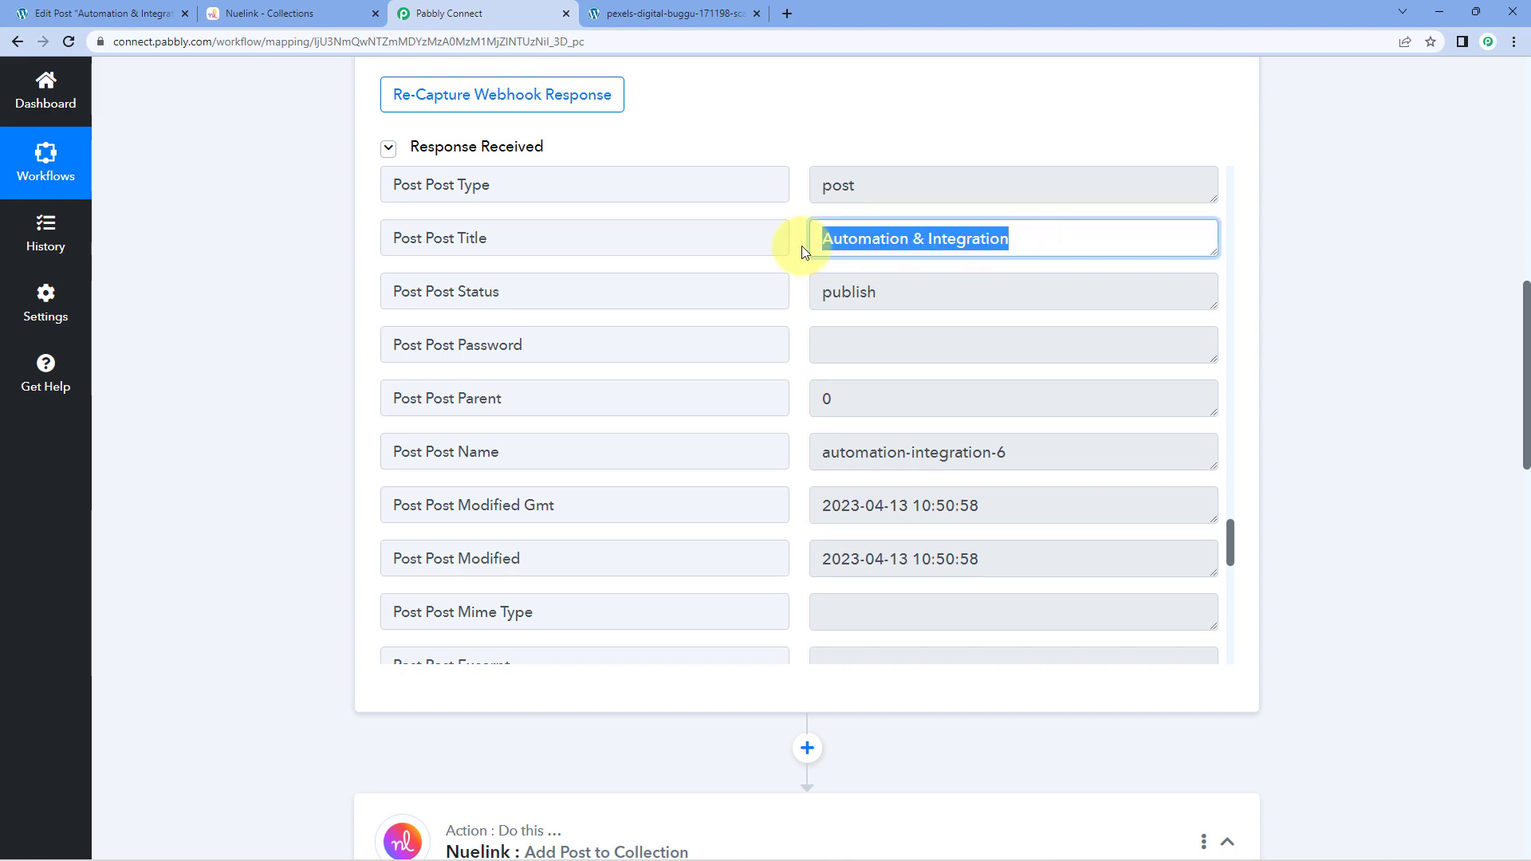
pyautogui.click(311, 304)
pyautogui.scroll(-12, 309, 305)
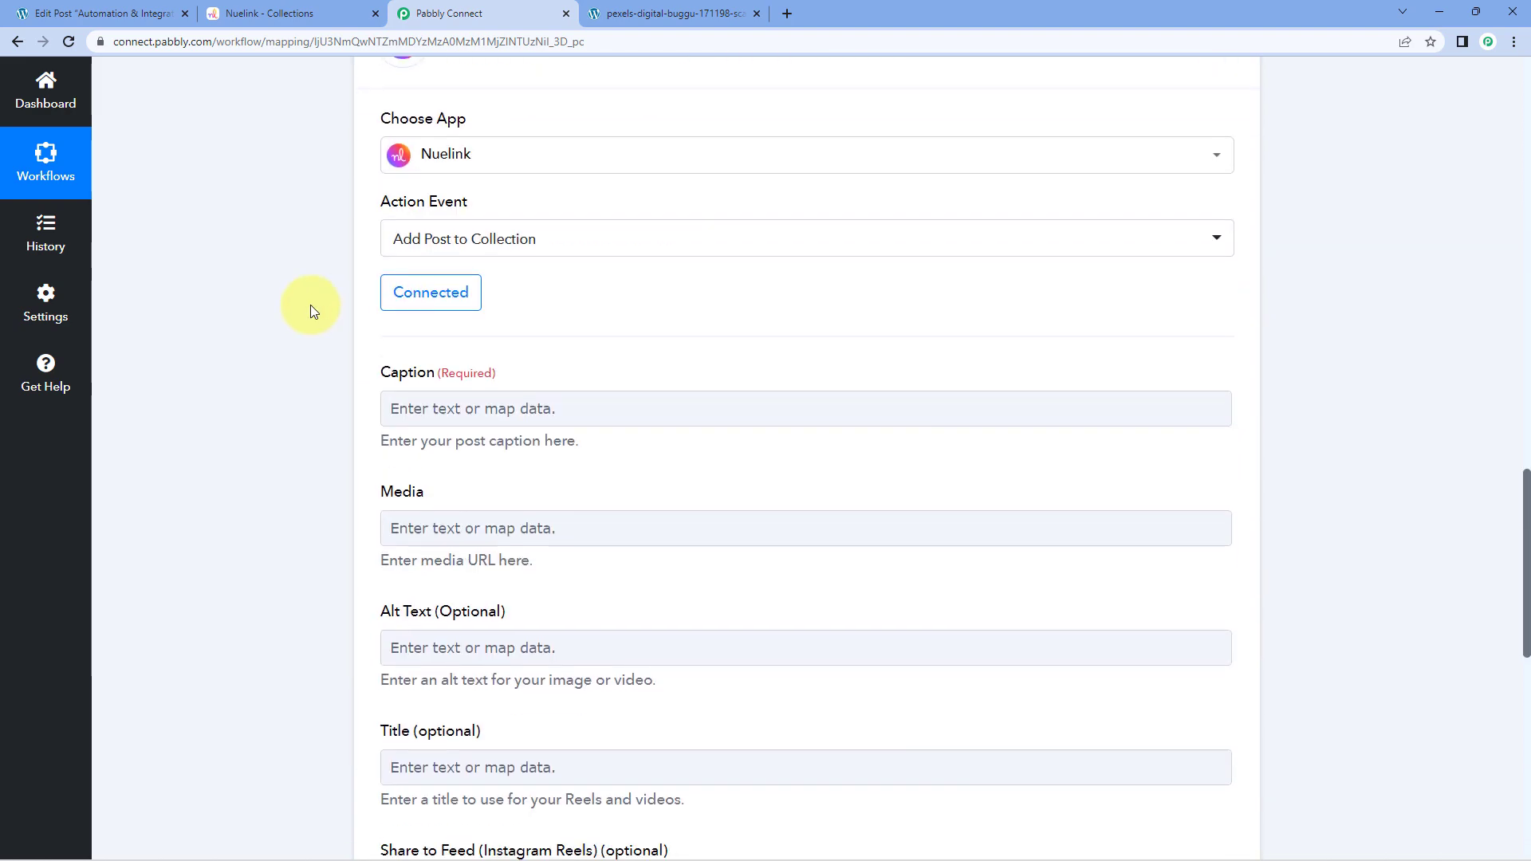
# Map the required Caption field to Post Post Title from the WordPress: New Post Published step.
pyautogui.scroll(1, 374, 263)
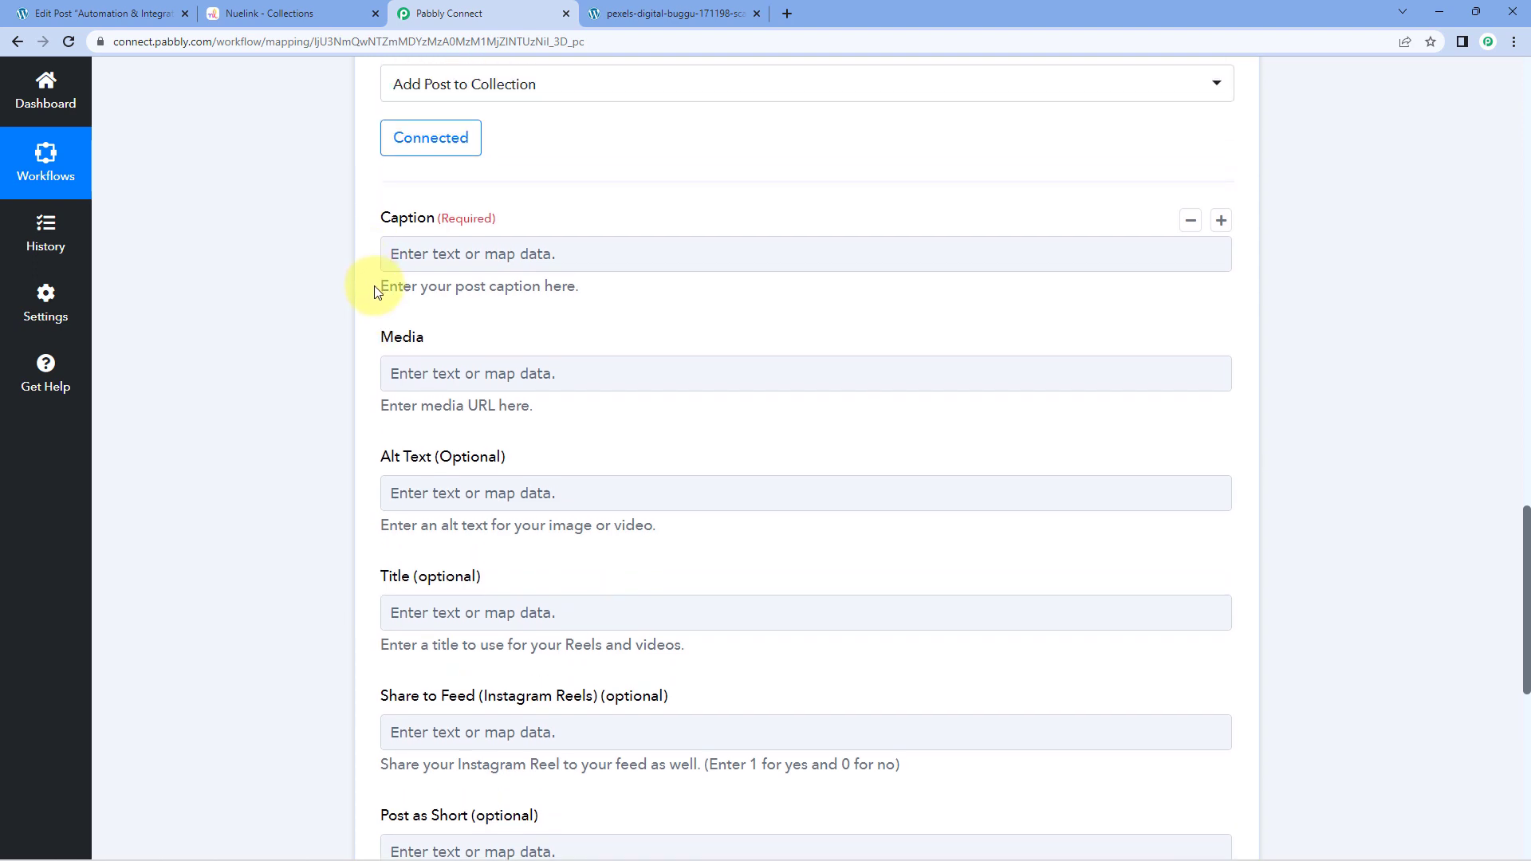
pyautogui.click(476, 256)
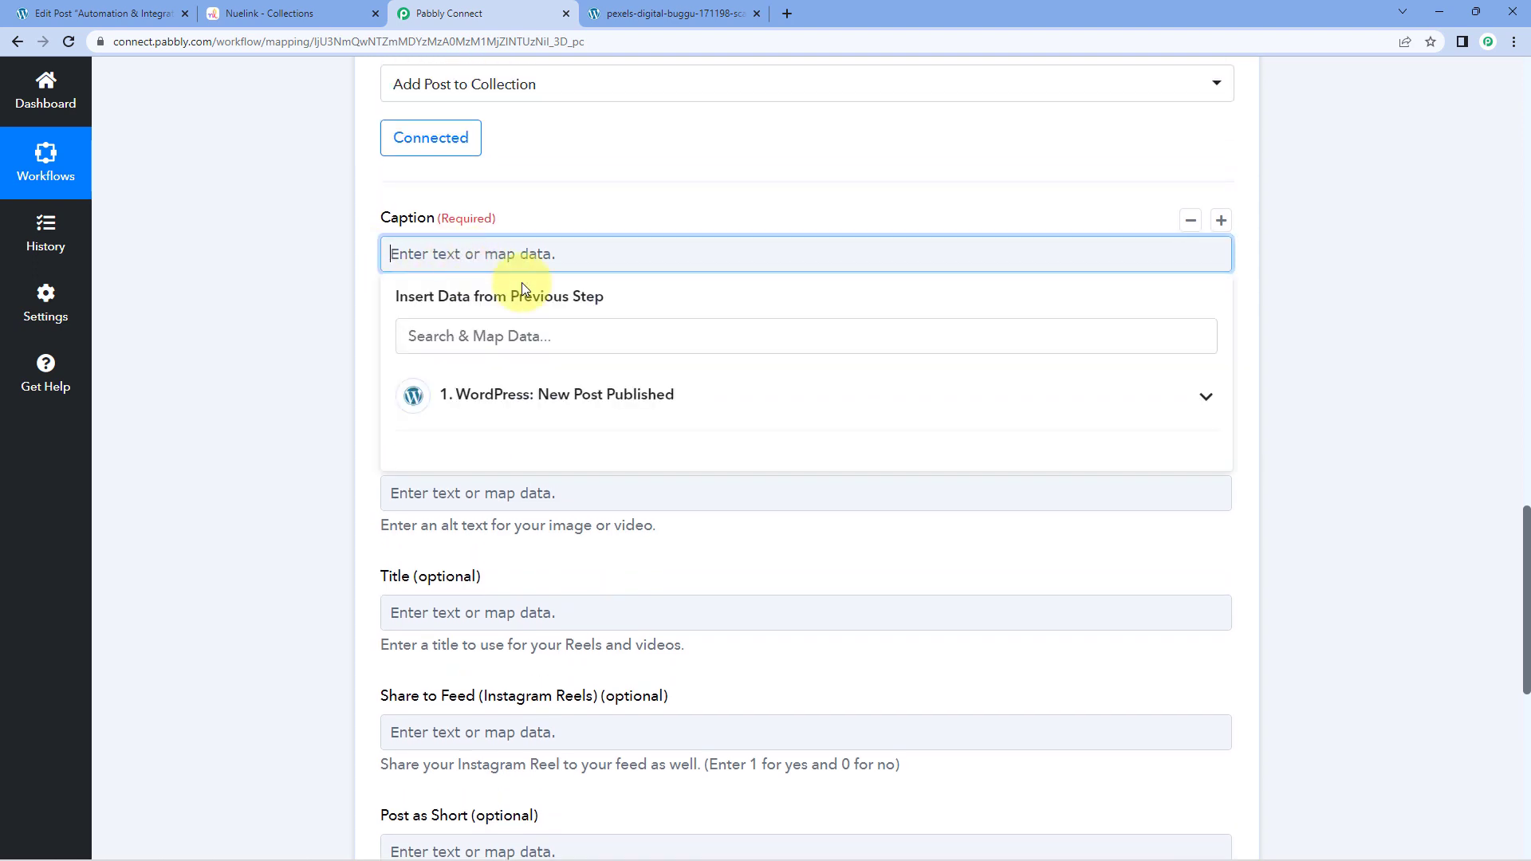
pyautogui.click(553, 400)
pyautogui.scroll(-10, 486, 383)
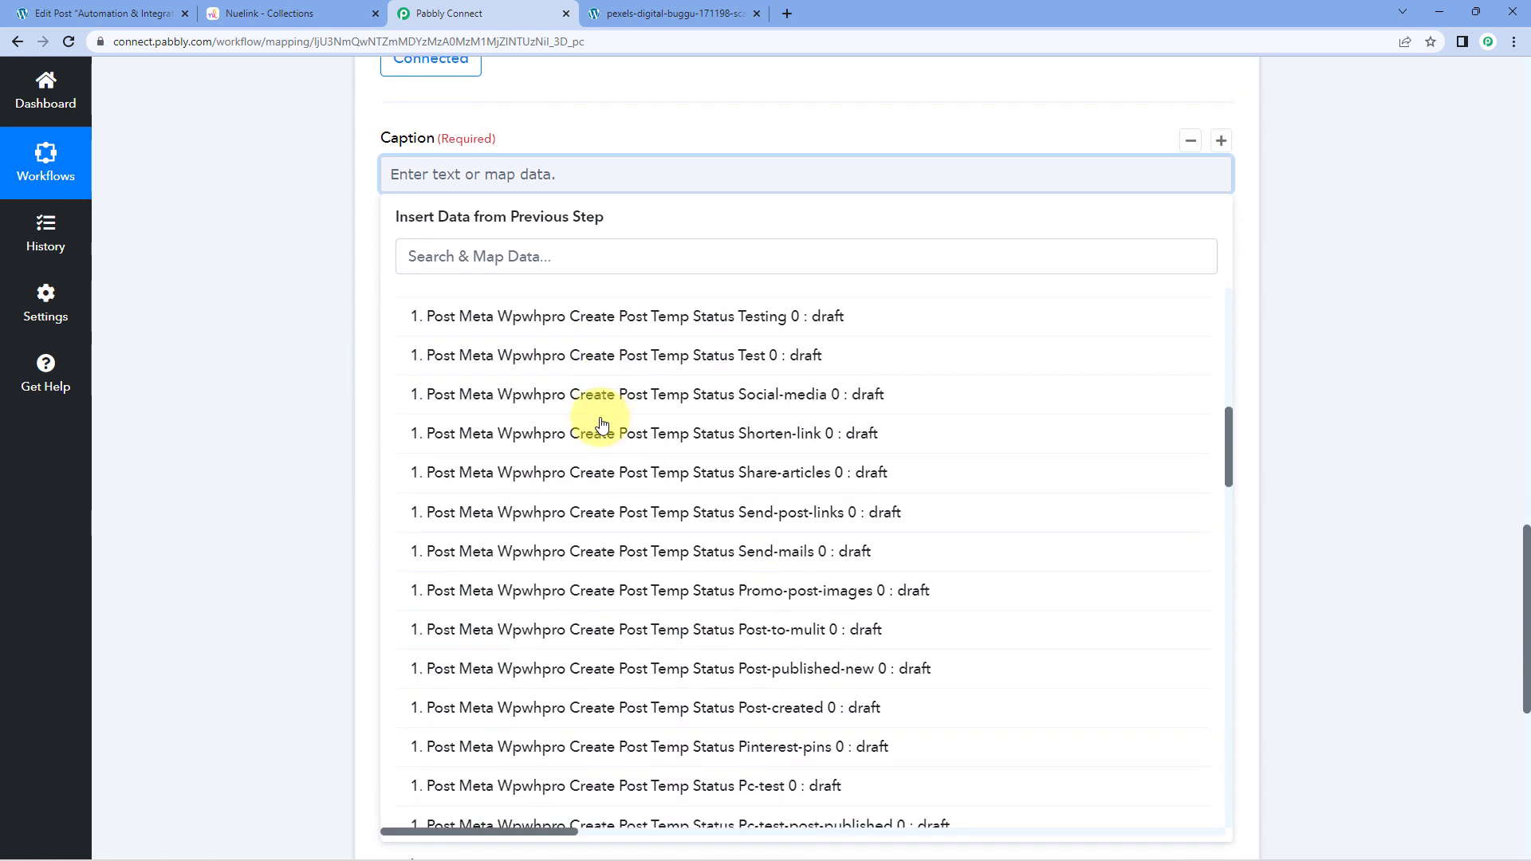
pyautogui.scroll(-15, 601, 423)
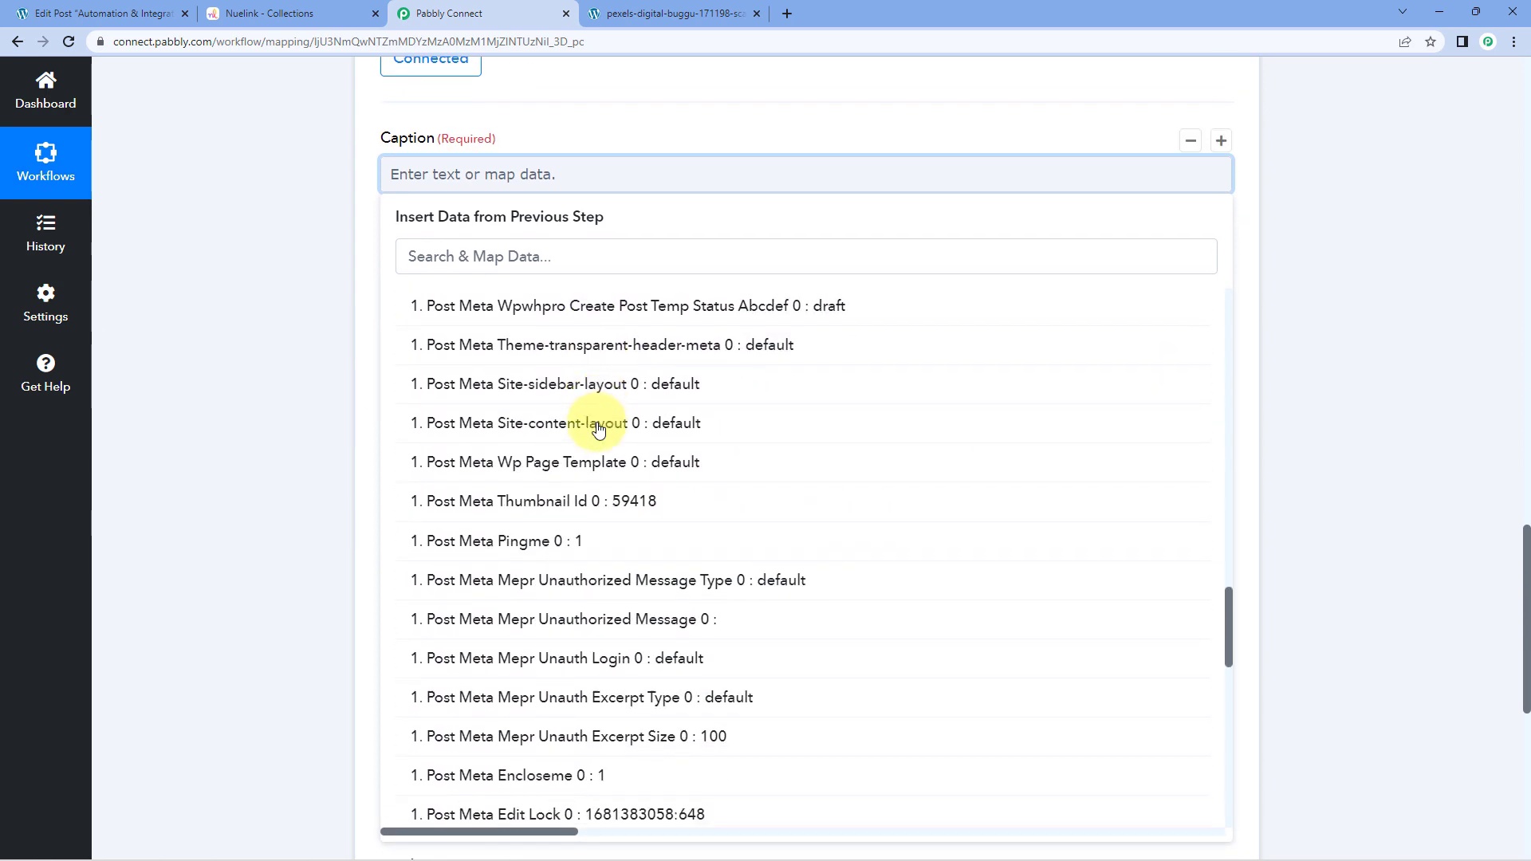
pyautogui.scroll(-7, 599, 429)
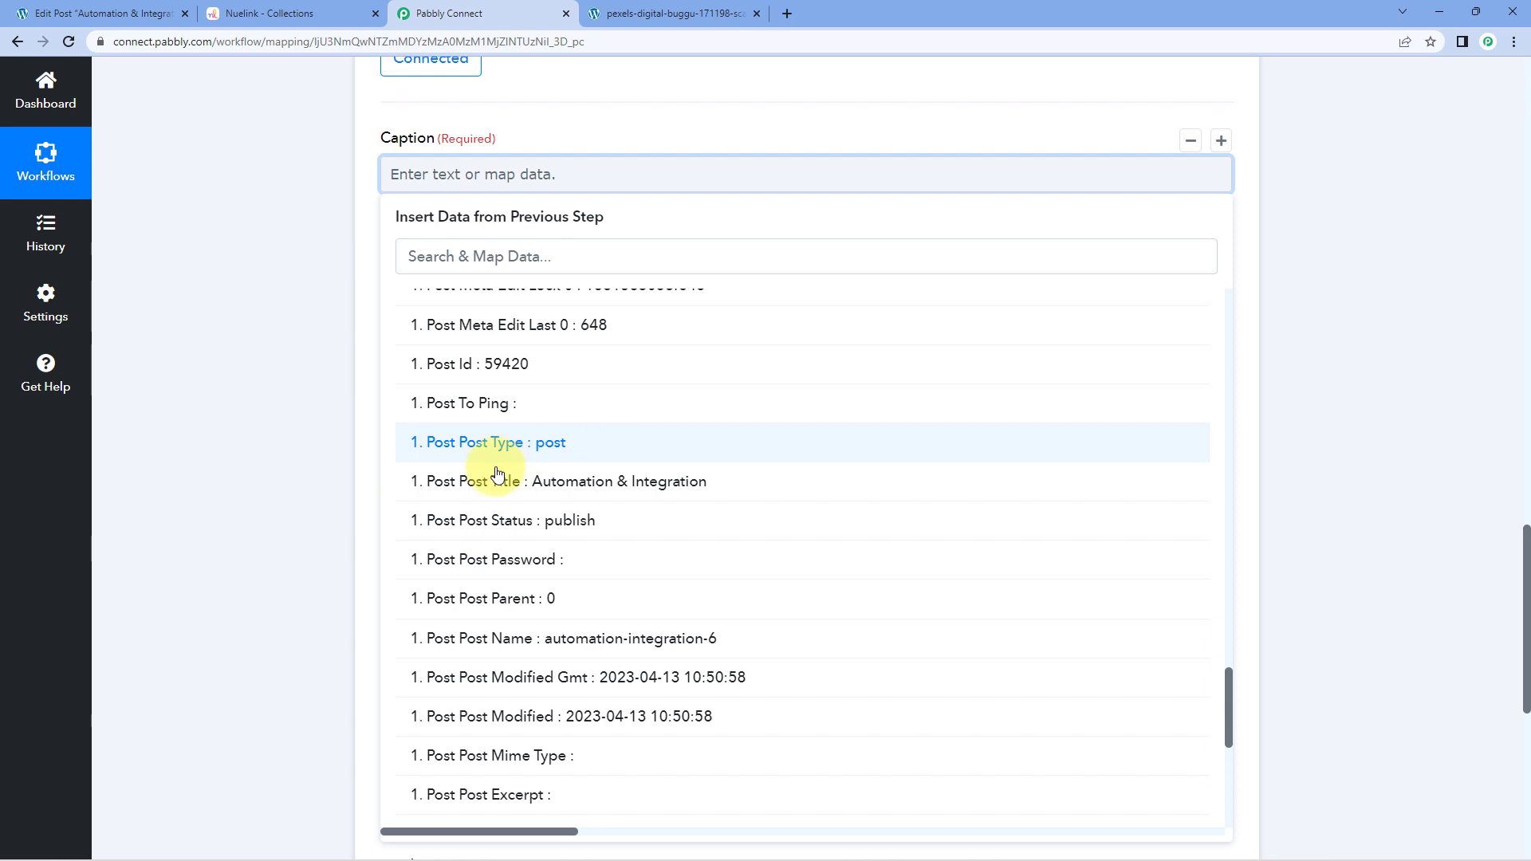
pyautogui.click(446, 481)
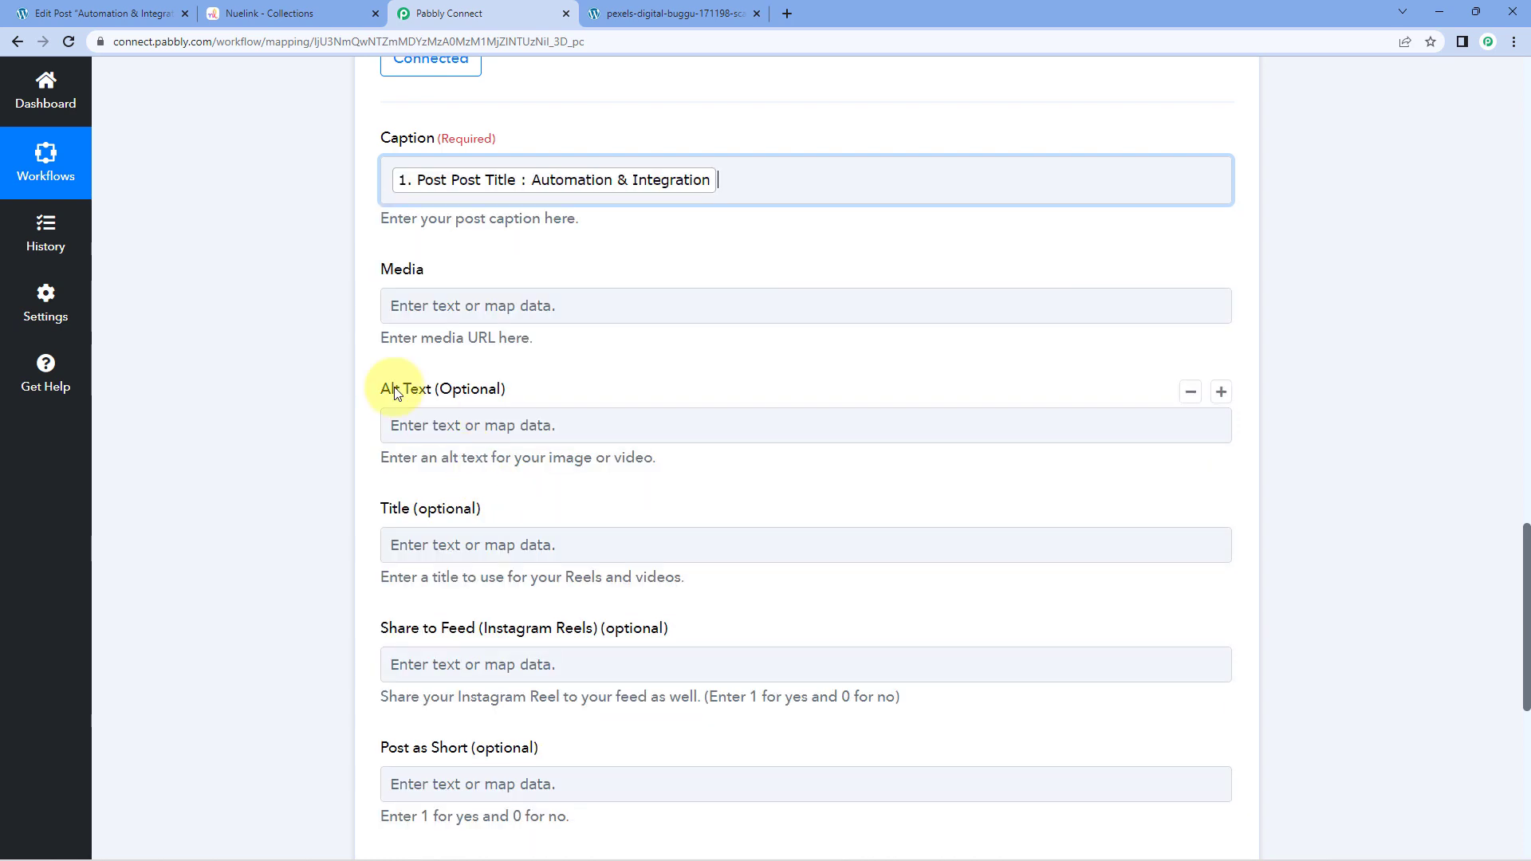
pyautogui.click(351, 322)
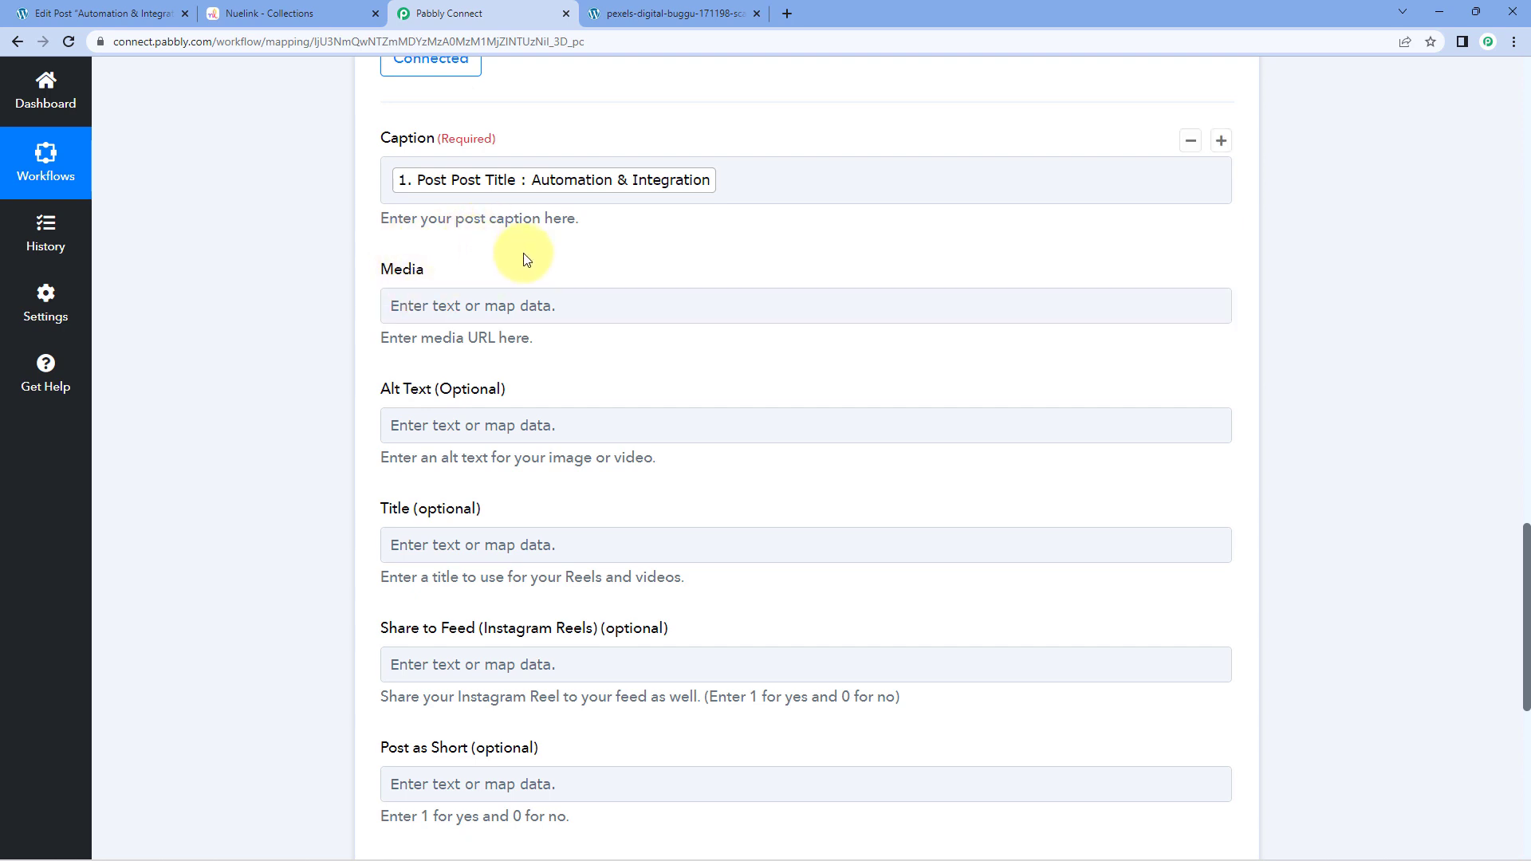
# Map the Media field to the Post Thumbnail URL from the WordPress: New Post Published step.
pyautogui.scroll(2, 558, 271)
pyautogui.scroll(-3, 446, 271)
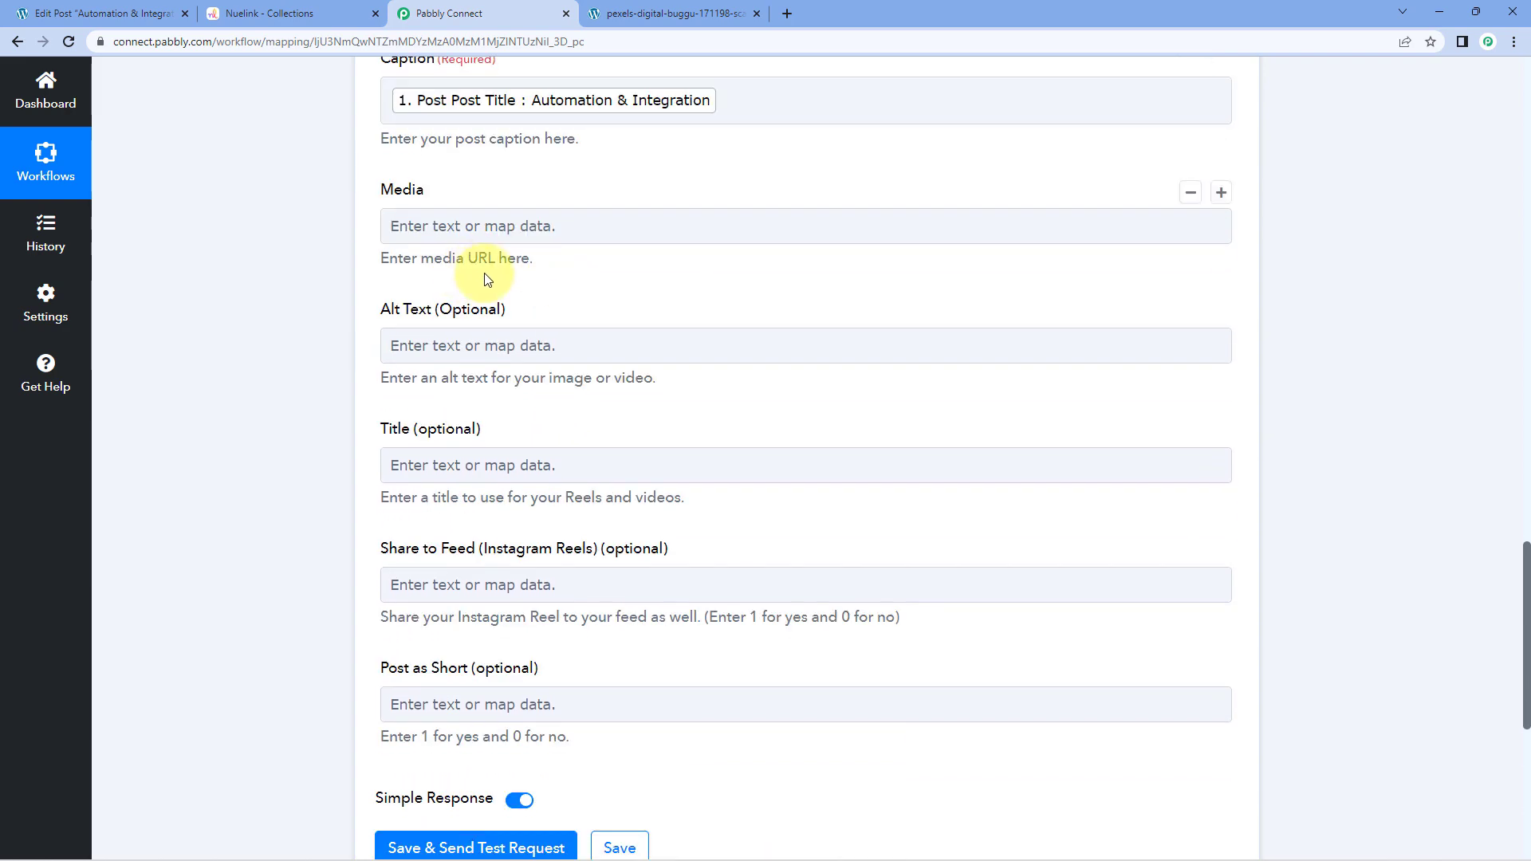
pyautogui.click(470, 227)
pyautogui.click(564, 363)
pyautogui.scroll(-2, 579, 352)
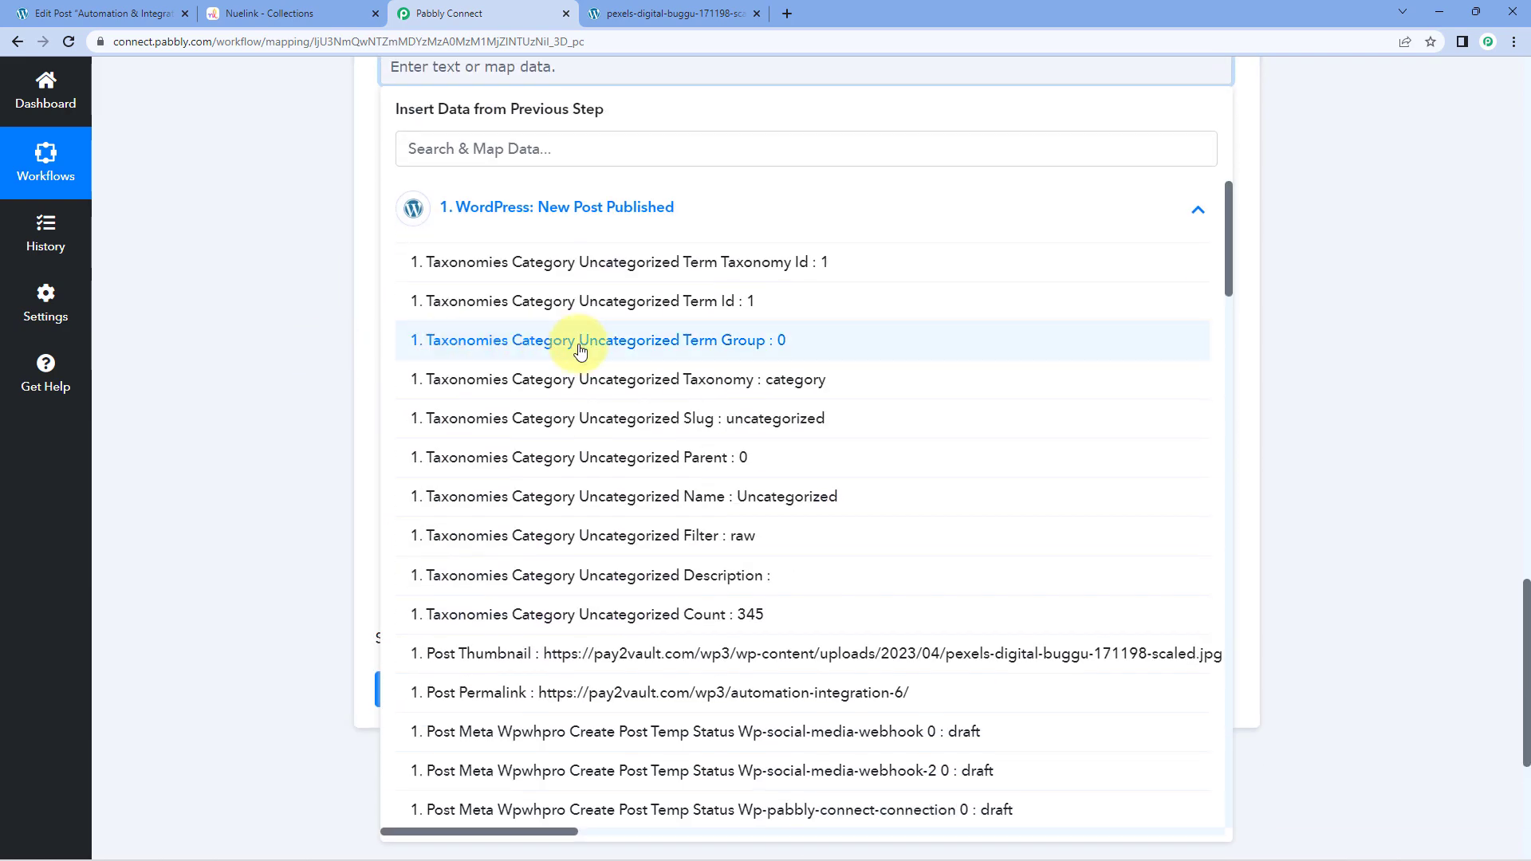
pyautogui.scroll(-2, 558, 342)
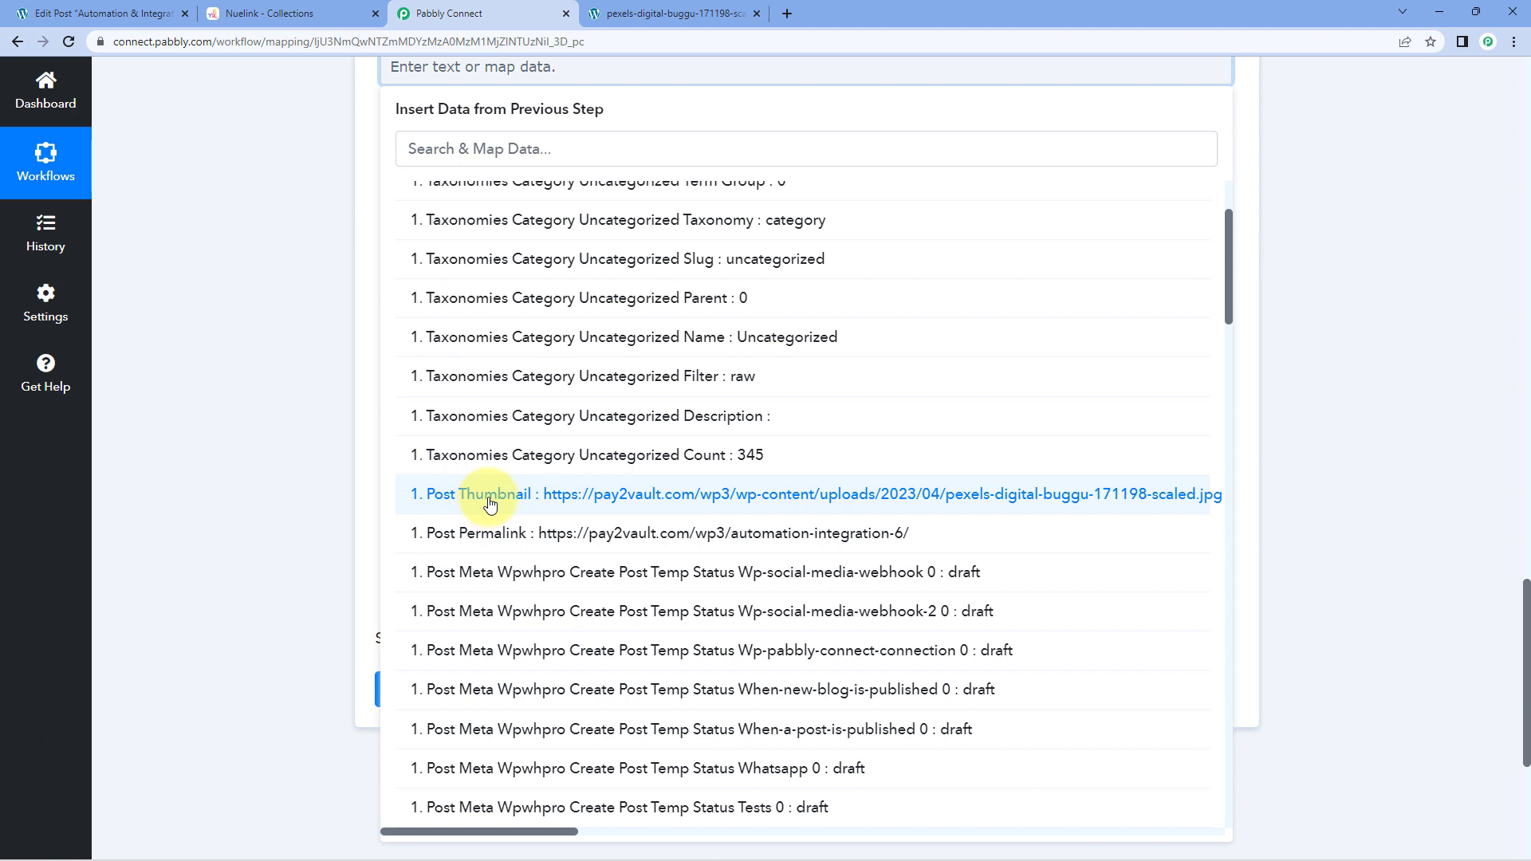
pyautogui.click(604, 504)
pyautogui.click(329, 308)
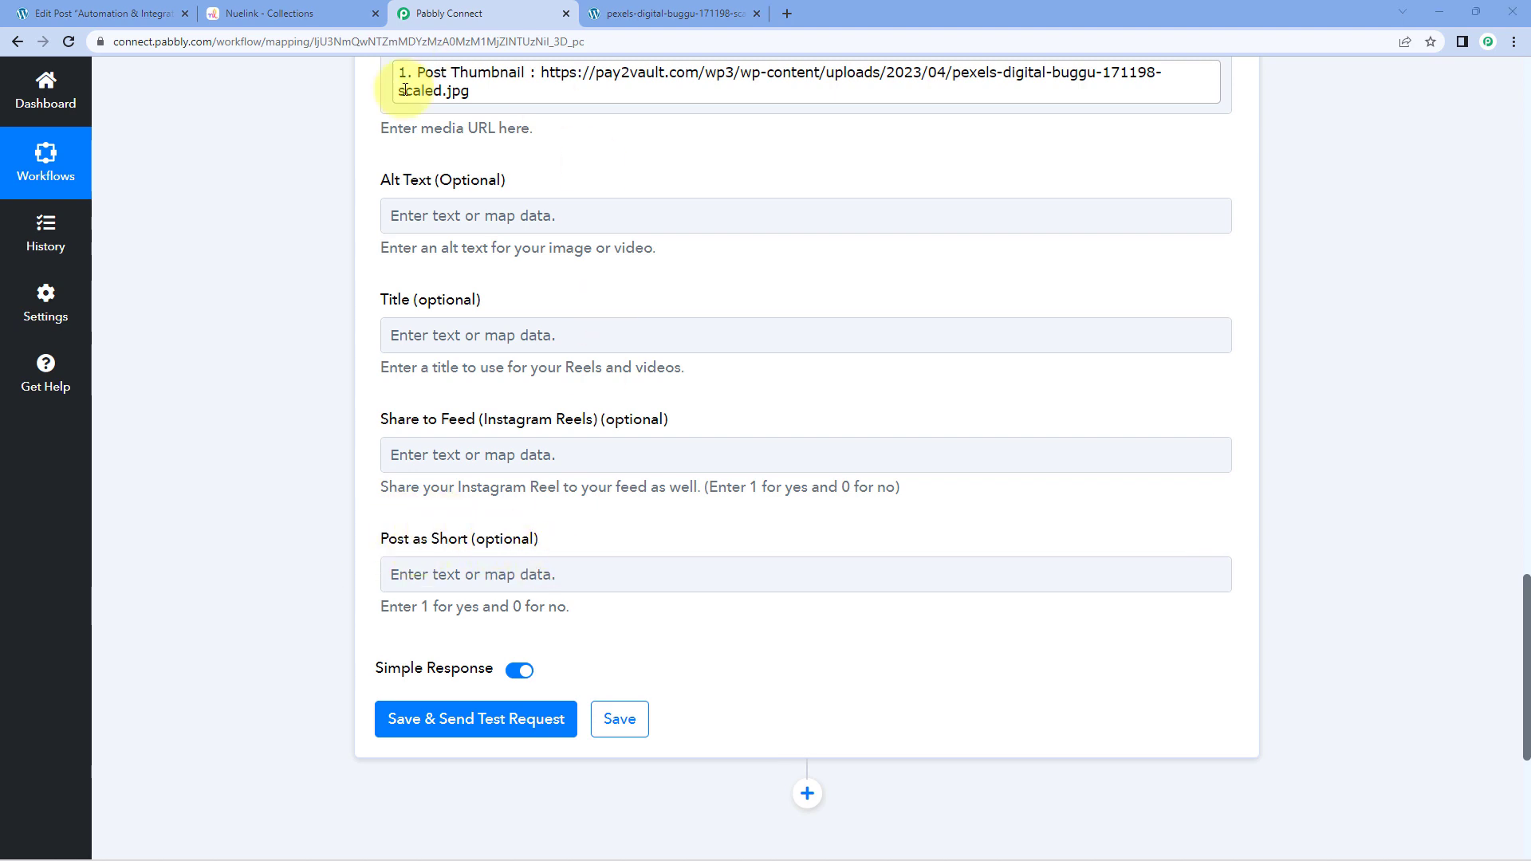
# Leave the optional fields empty, save the Nuelink action and send a test request.
pyautogui.scroll(1, 537, 252)
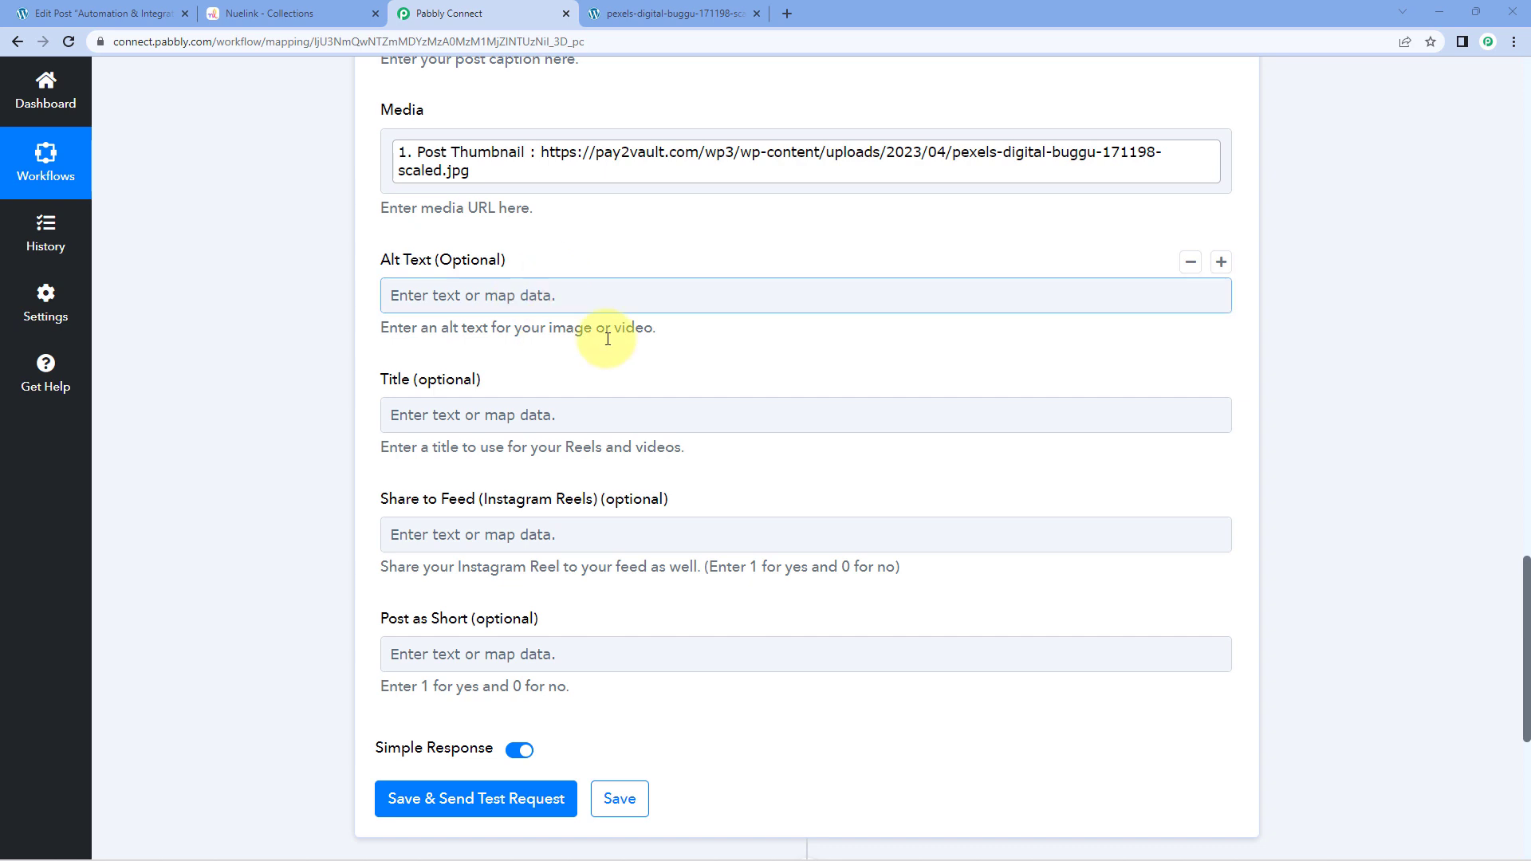
pyautogui.scroll(-2, 598, 343)
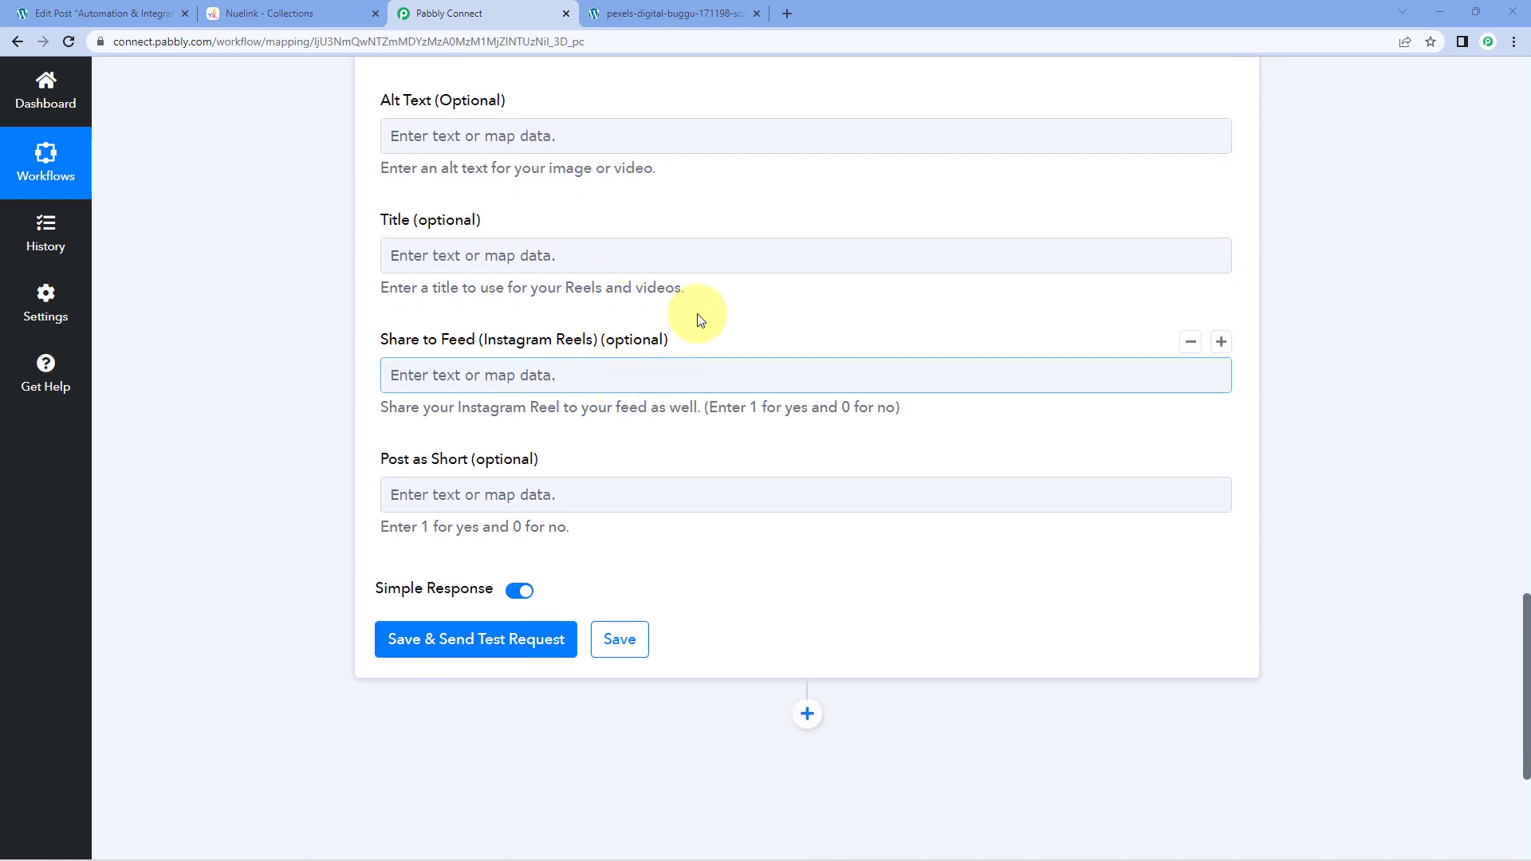
pyautogui.scroll(-2, 638, 303)
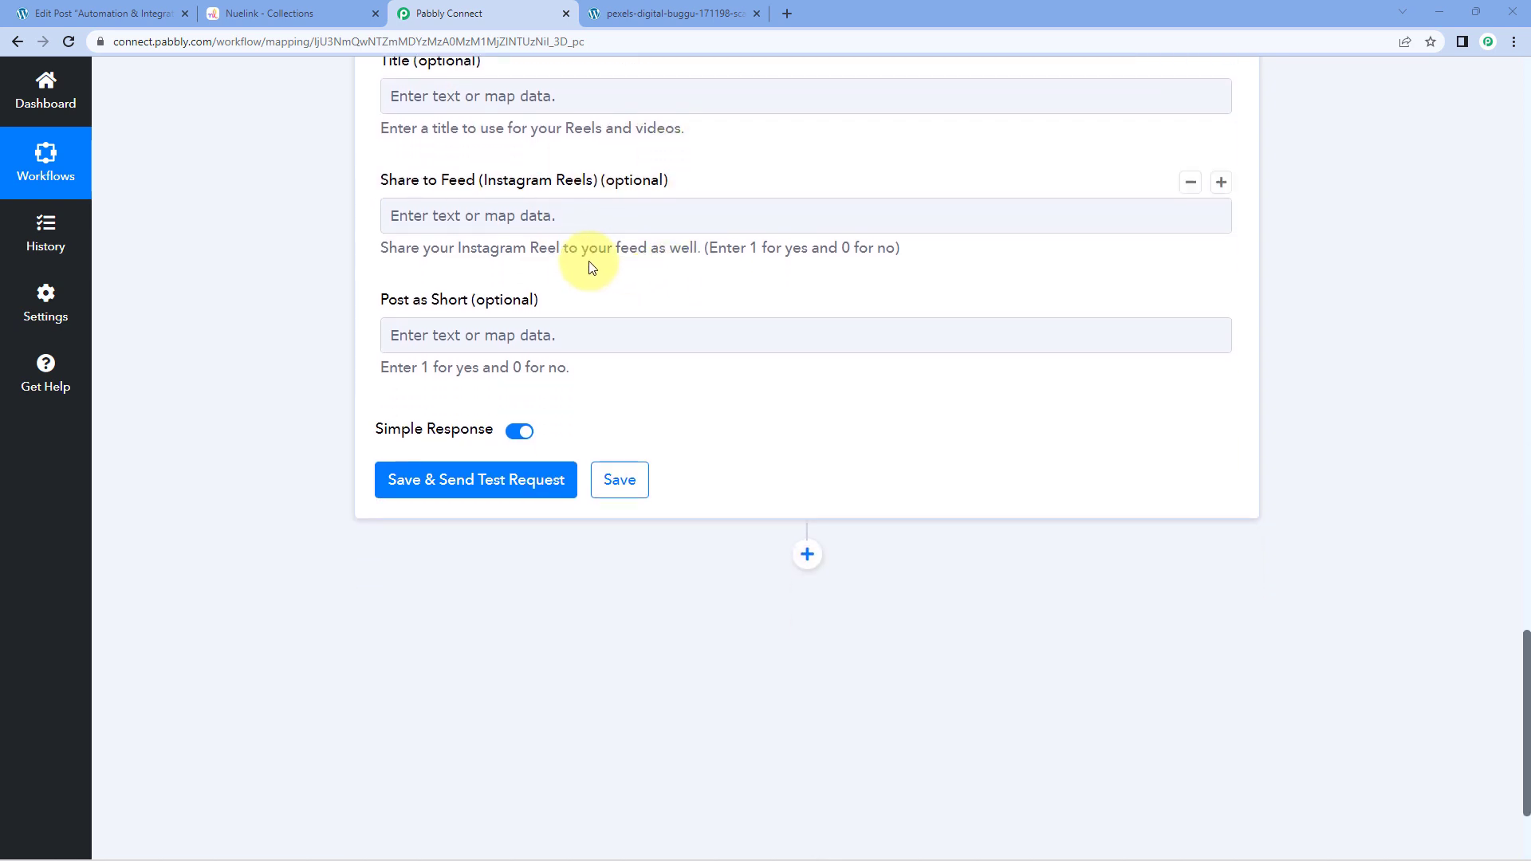
pyautogui.click(494, 478)
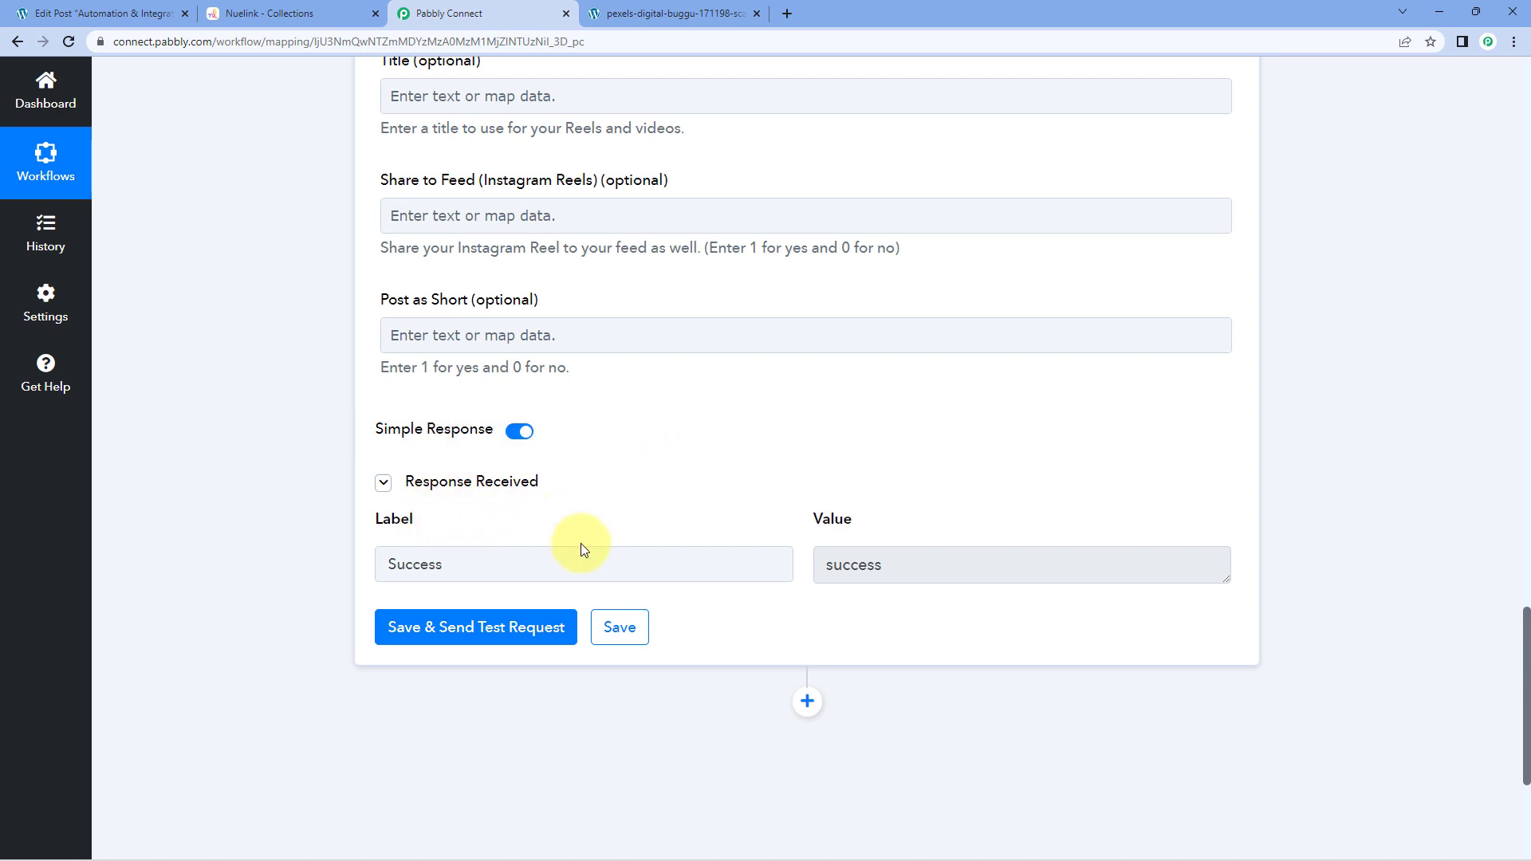
pyautogui.moveTo(915, 556); pyautogui.dragTo(718, 563)
# Compare the Caption and Media mappings with the source post in the WordPress editor, and return to Pabbly Connect.
pyautogui.scroll(7, 694, 486)
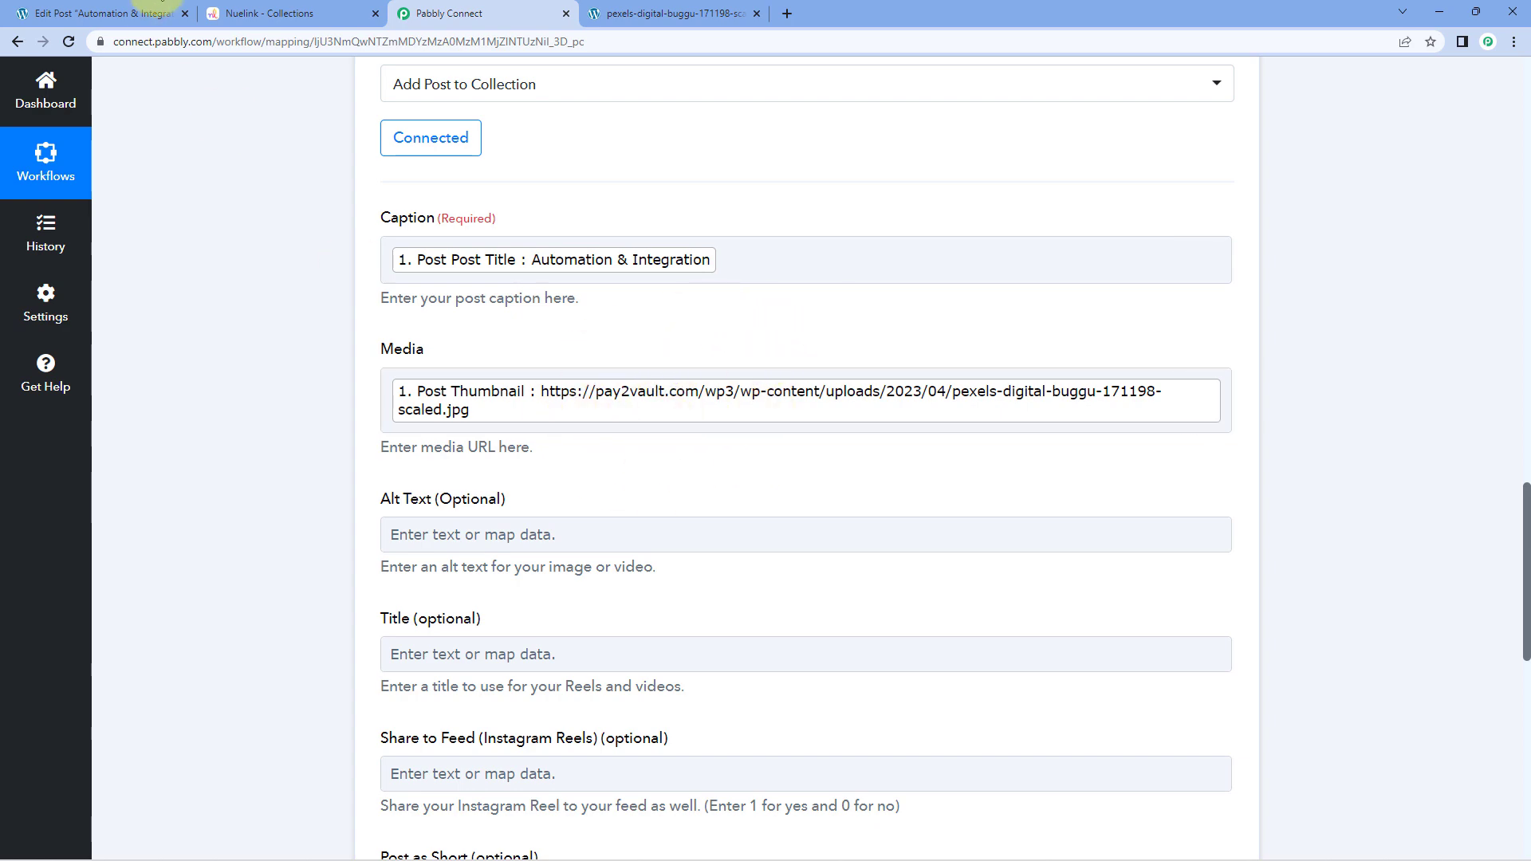
pyautogui.click(157, 14)
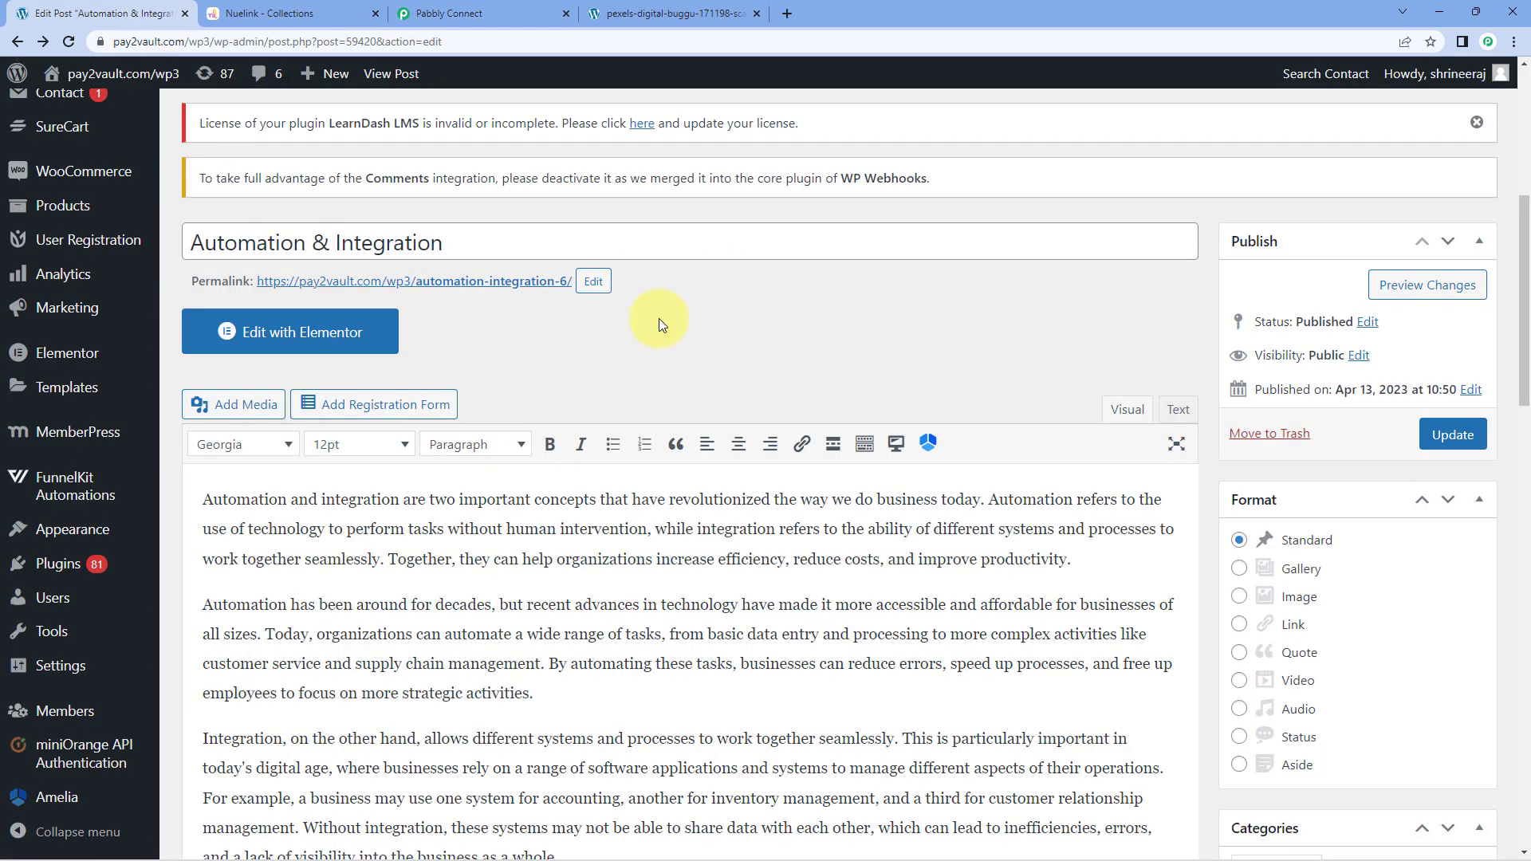
pyautogui.click(478, 14)
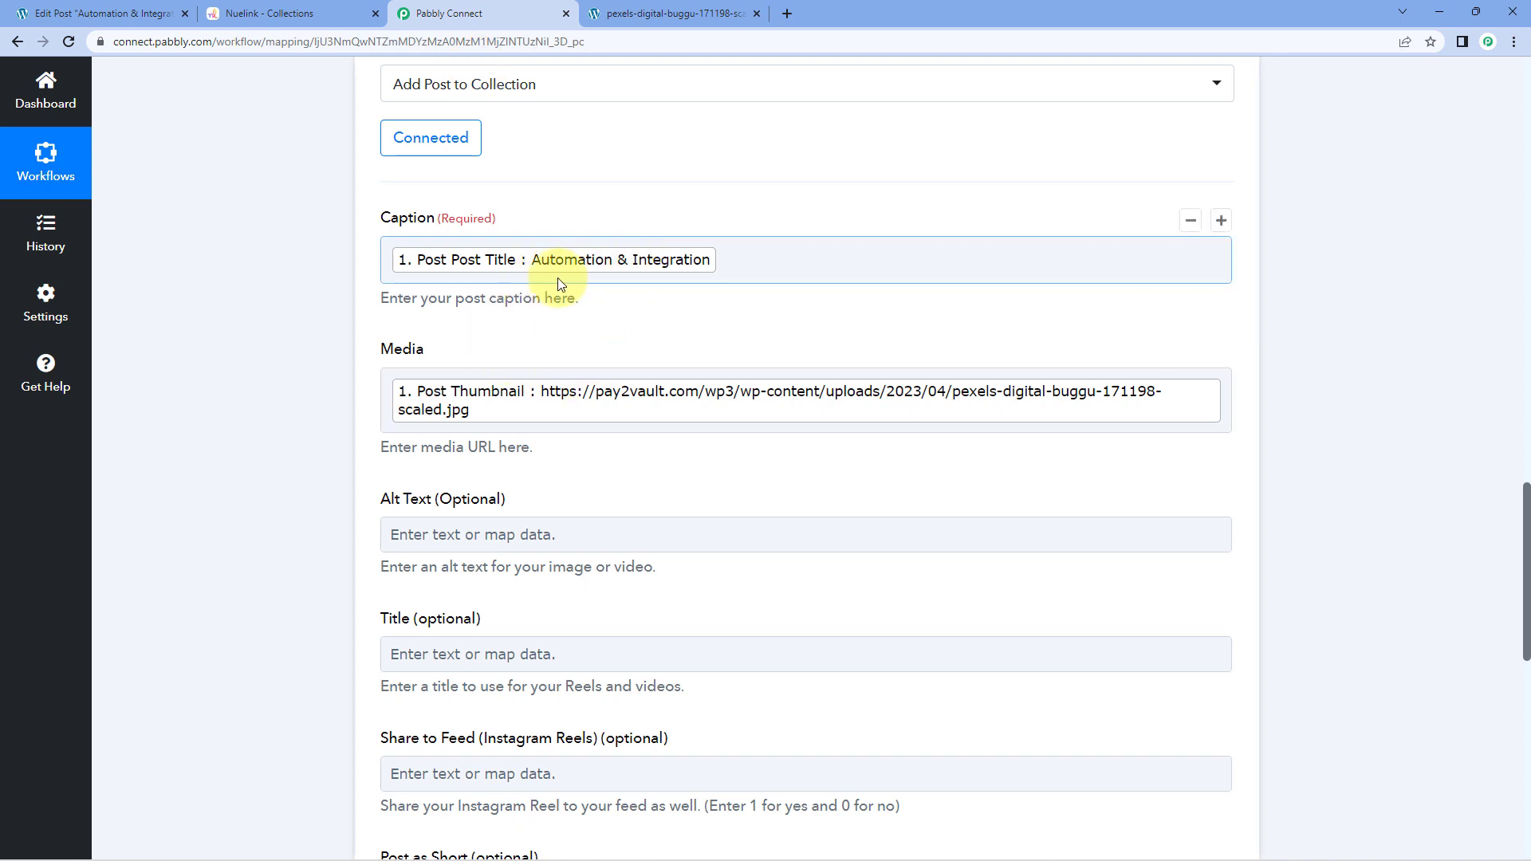
# Switch to Nuelink and look through the posts of the General collection for the Automation & Integration post.
pyautogui.click(302, 12)
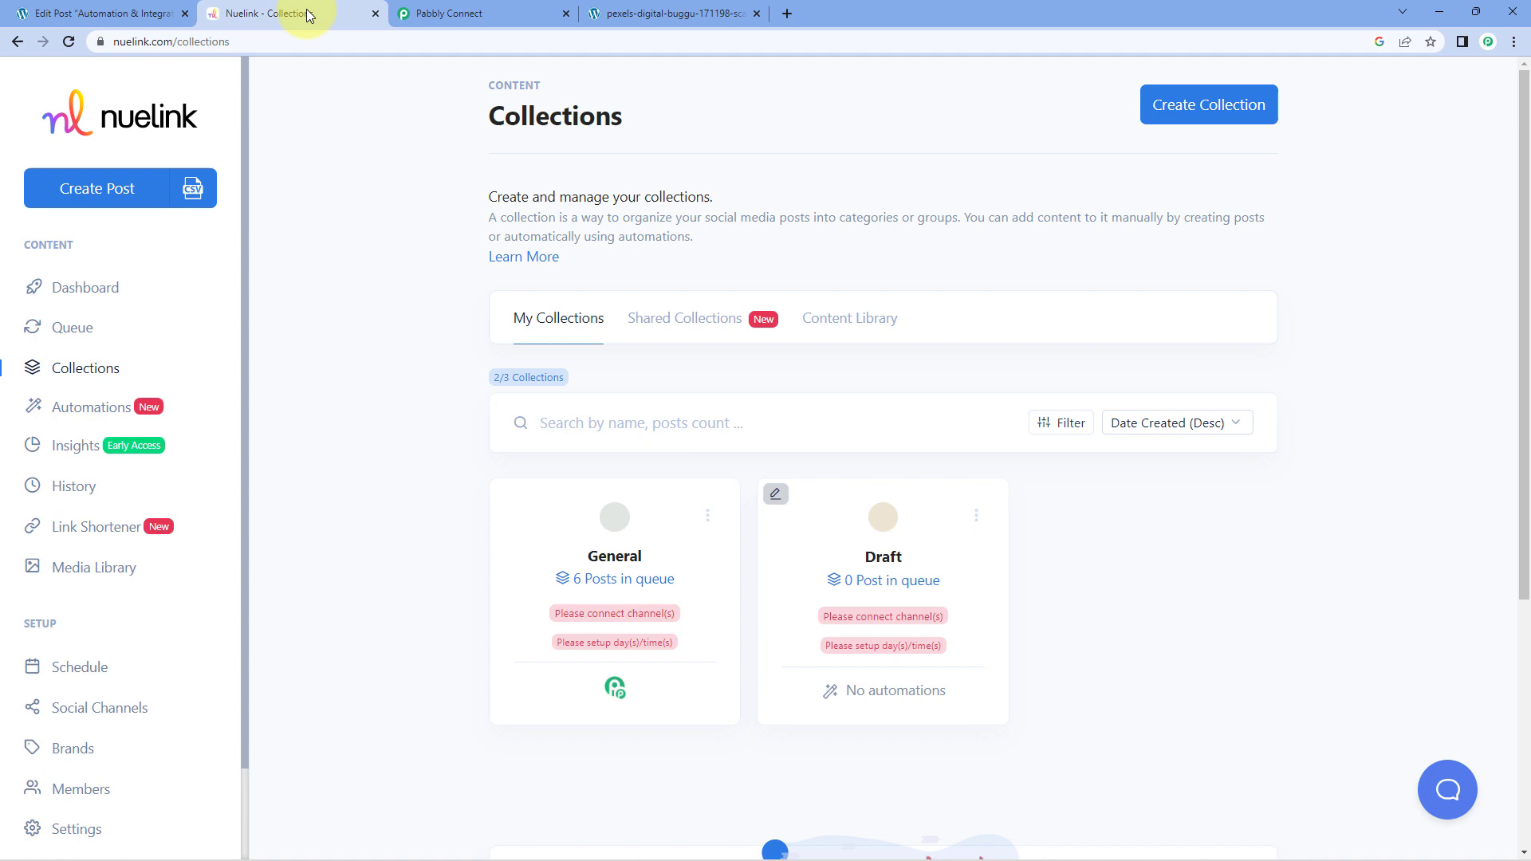
pyautogui.click(617, 568)
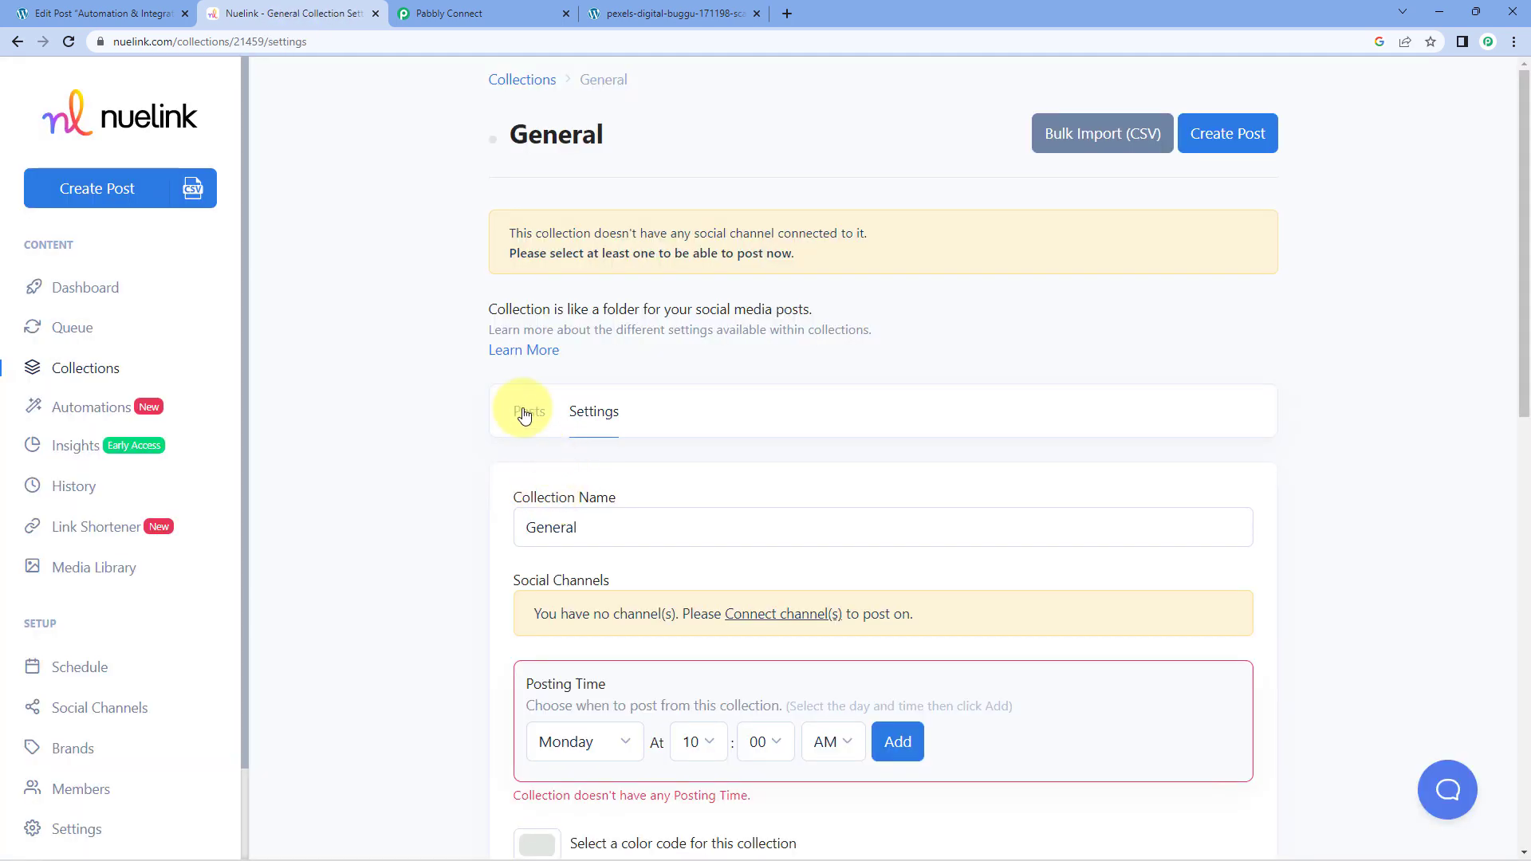
pyautogui.click(525, 412)
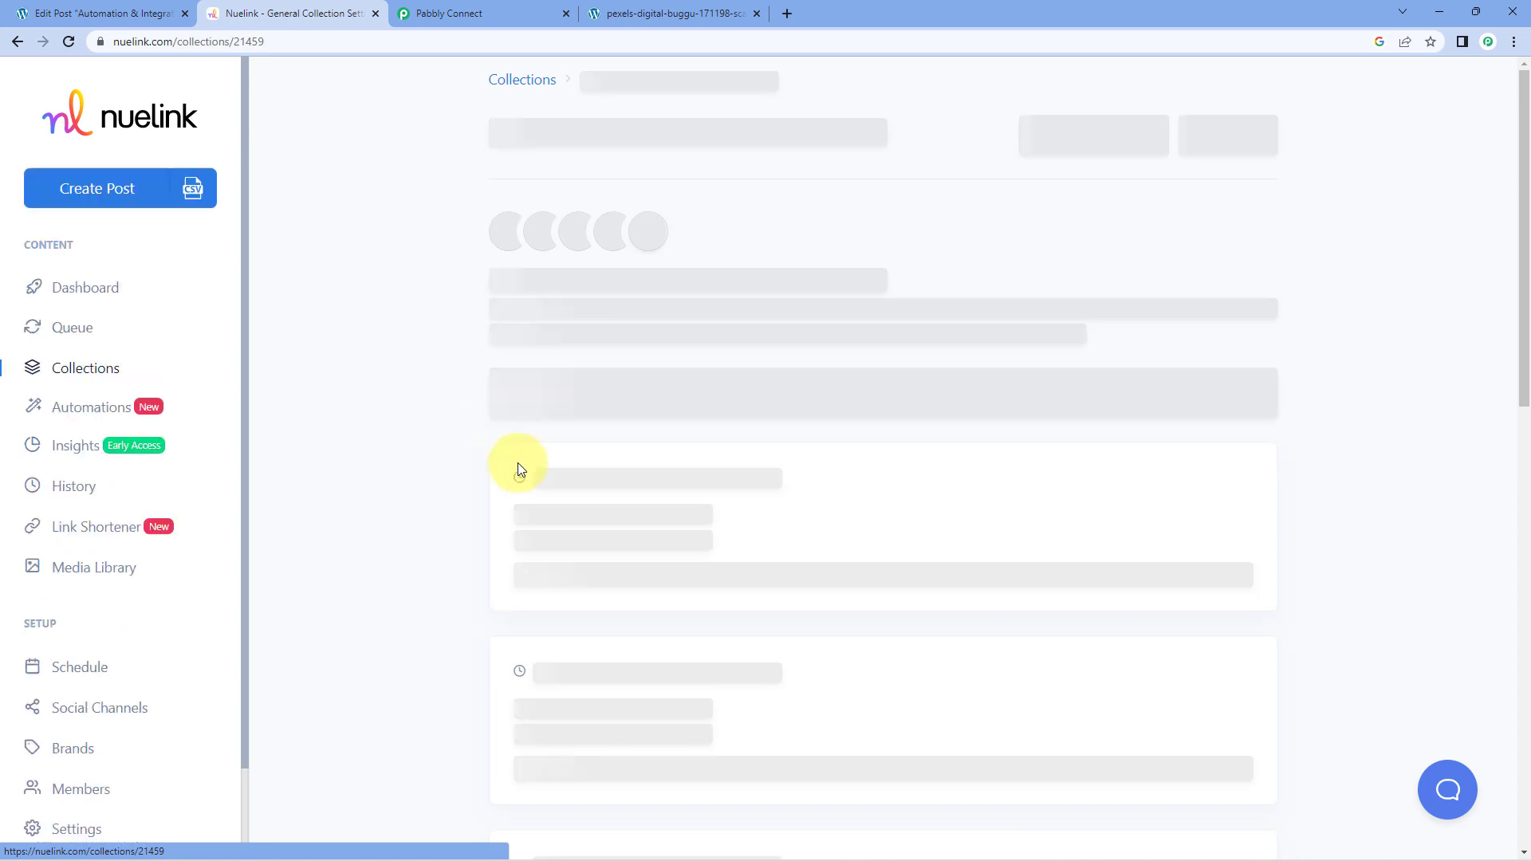
pyautogui.scroll(-10, 459, 439)
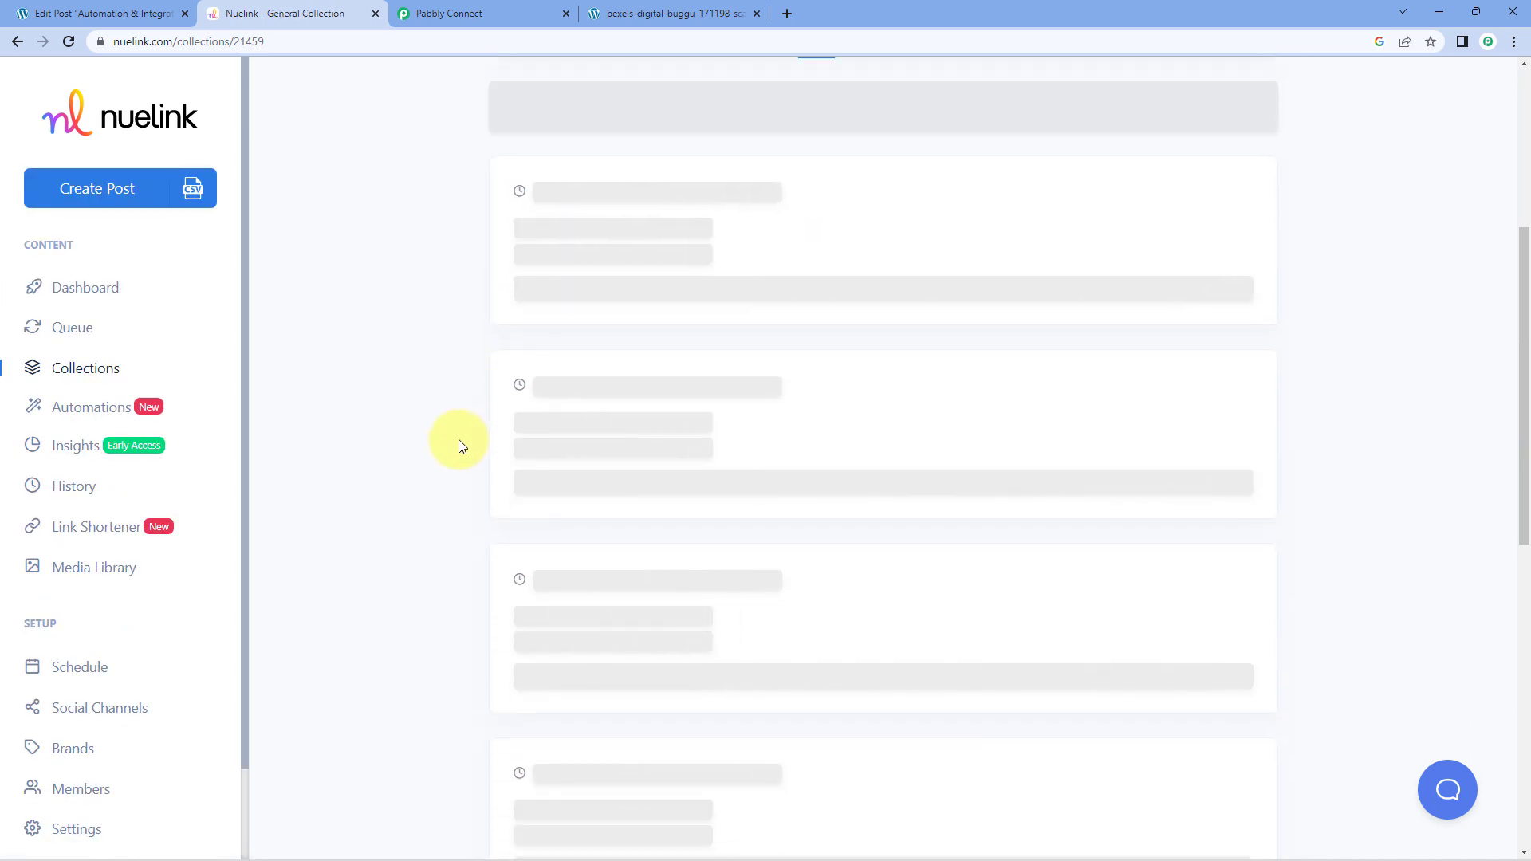
pyautogui.scroll(-3, 459, 445)
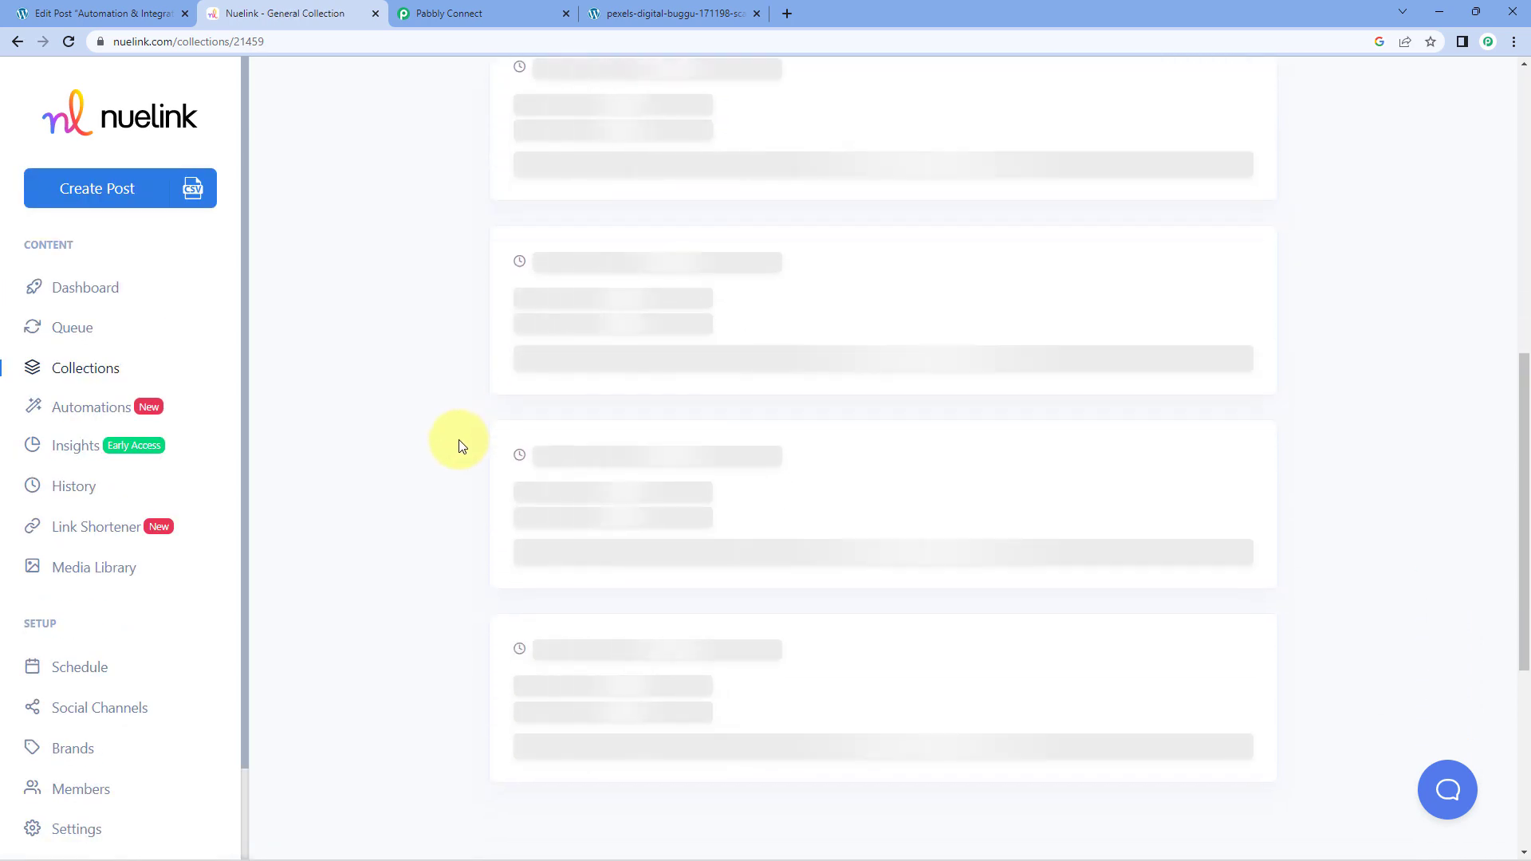
pyautogui.scroll(-8, 459, 445)
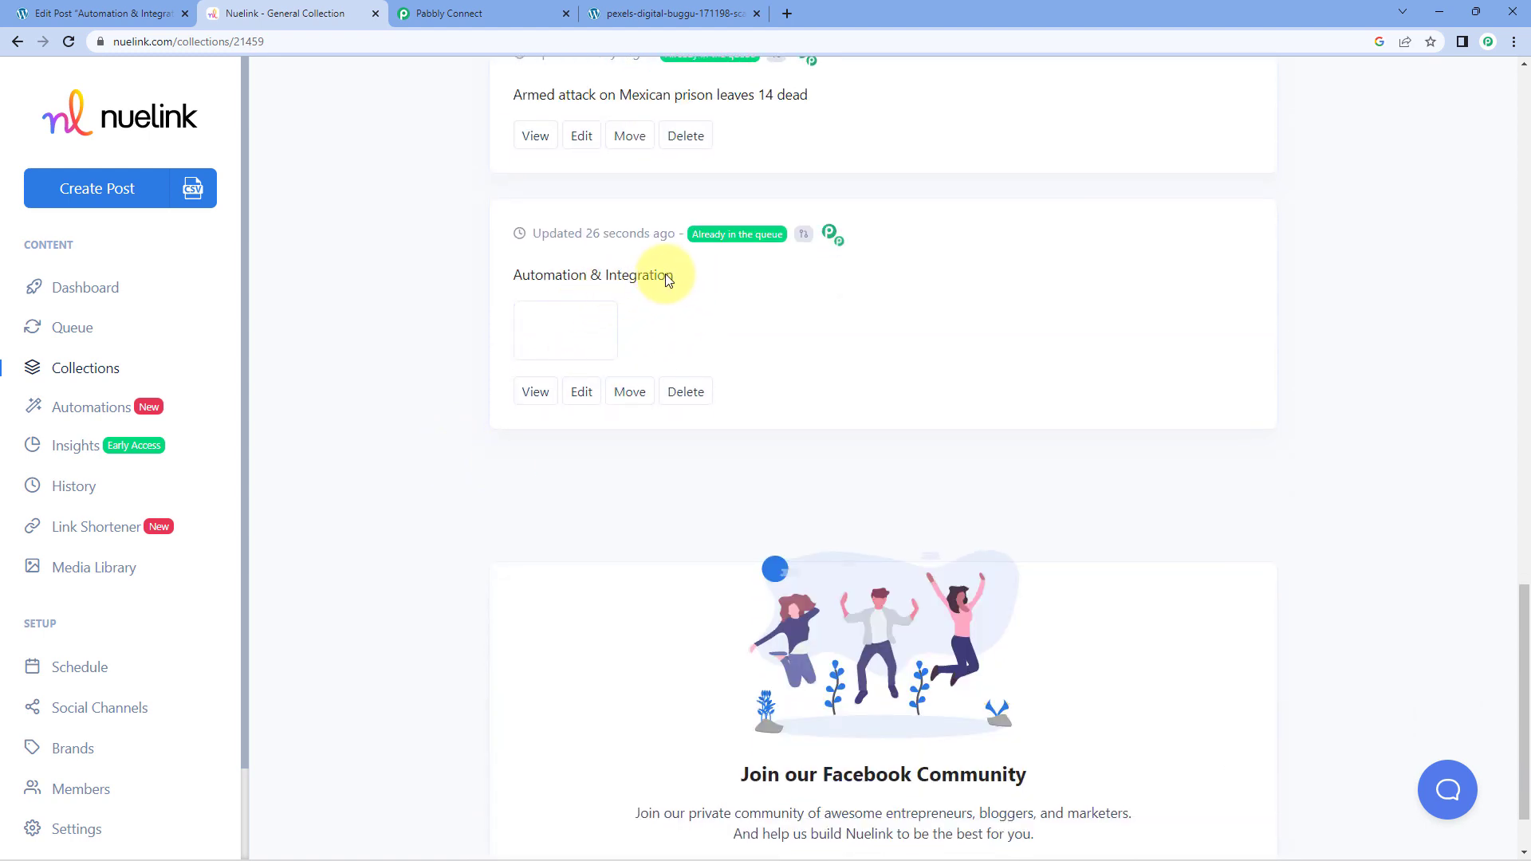
# Check the caption of the Automation & Integration post, view its image in the post preview, and close the preview.
pyautogui.moveTo(665, 274); pyautogui.dragTo(512, 276)
pyautogui.click(661, 301)
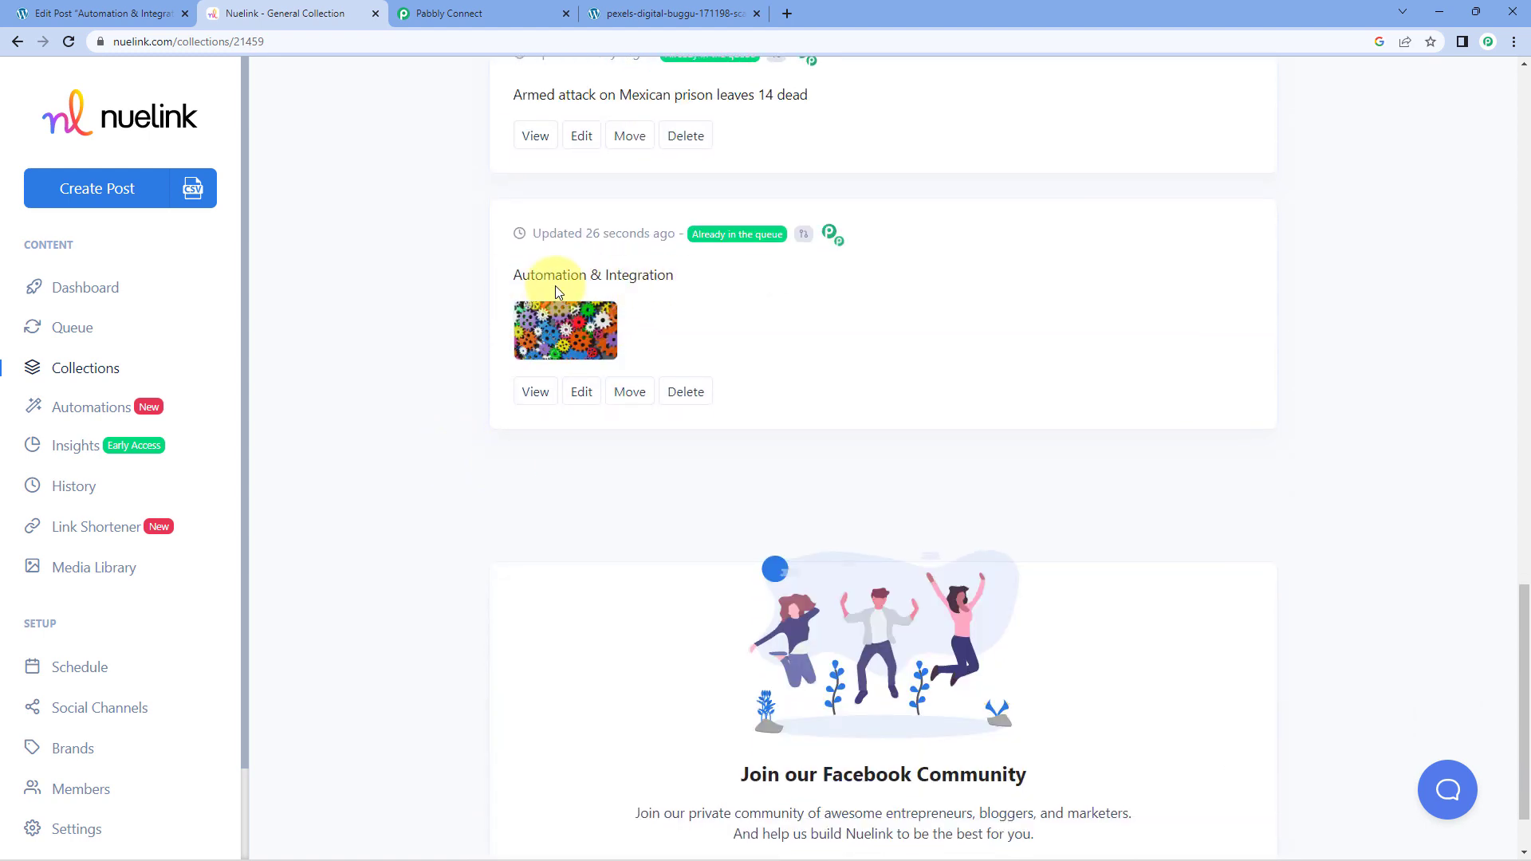
pyautogui.click(572, 338)
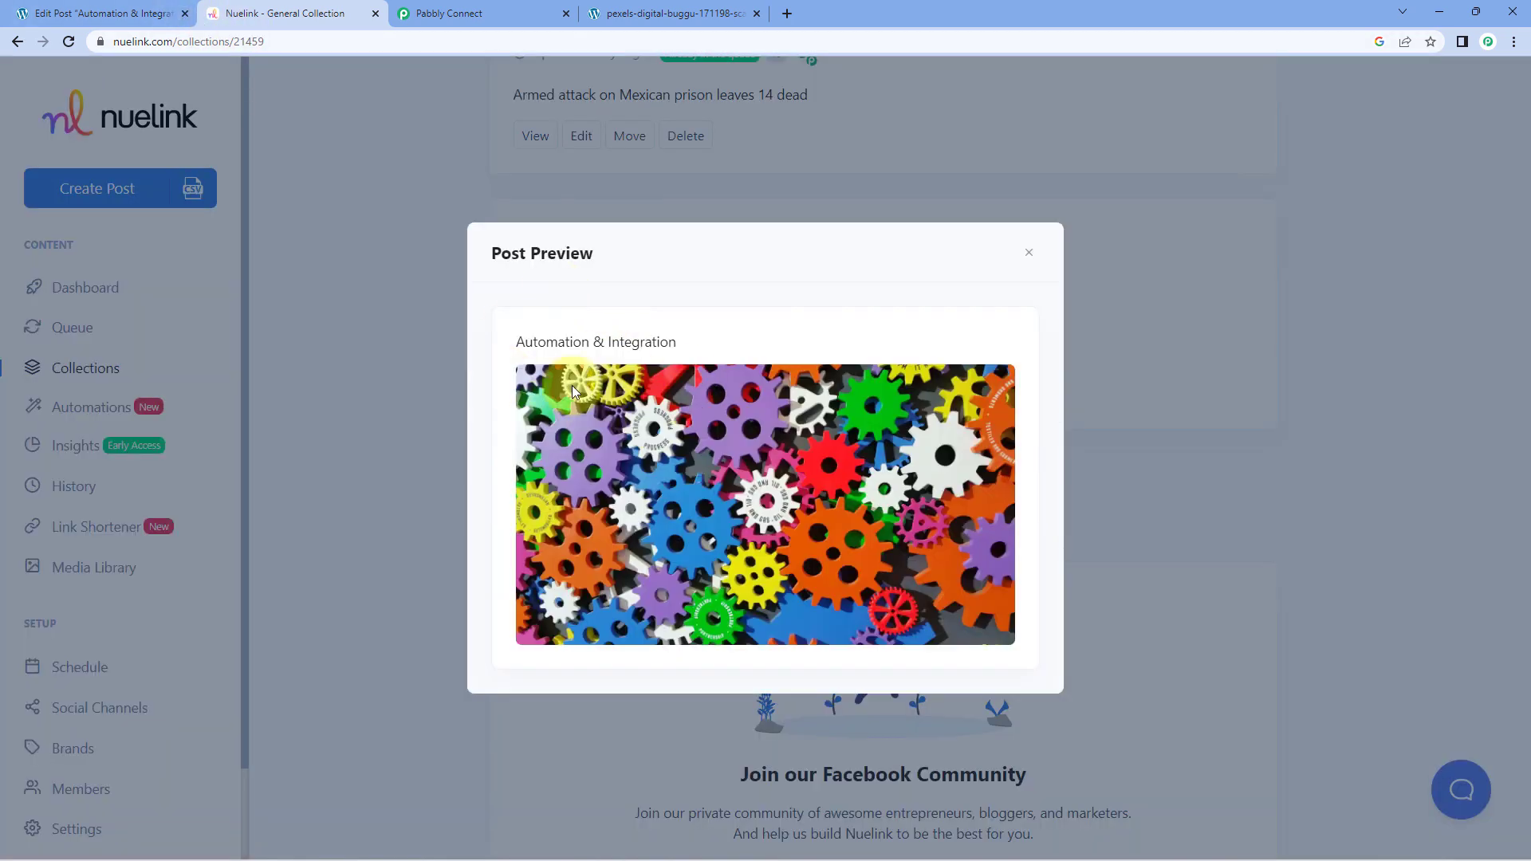
pyautogui.click(1029, 255)
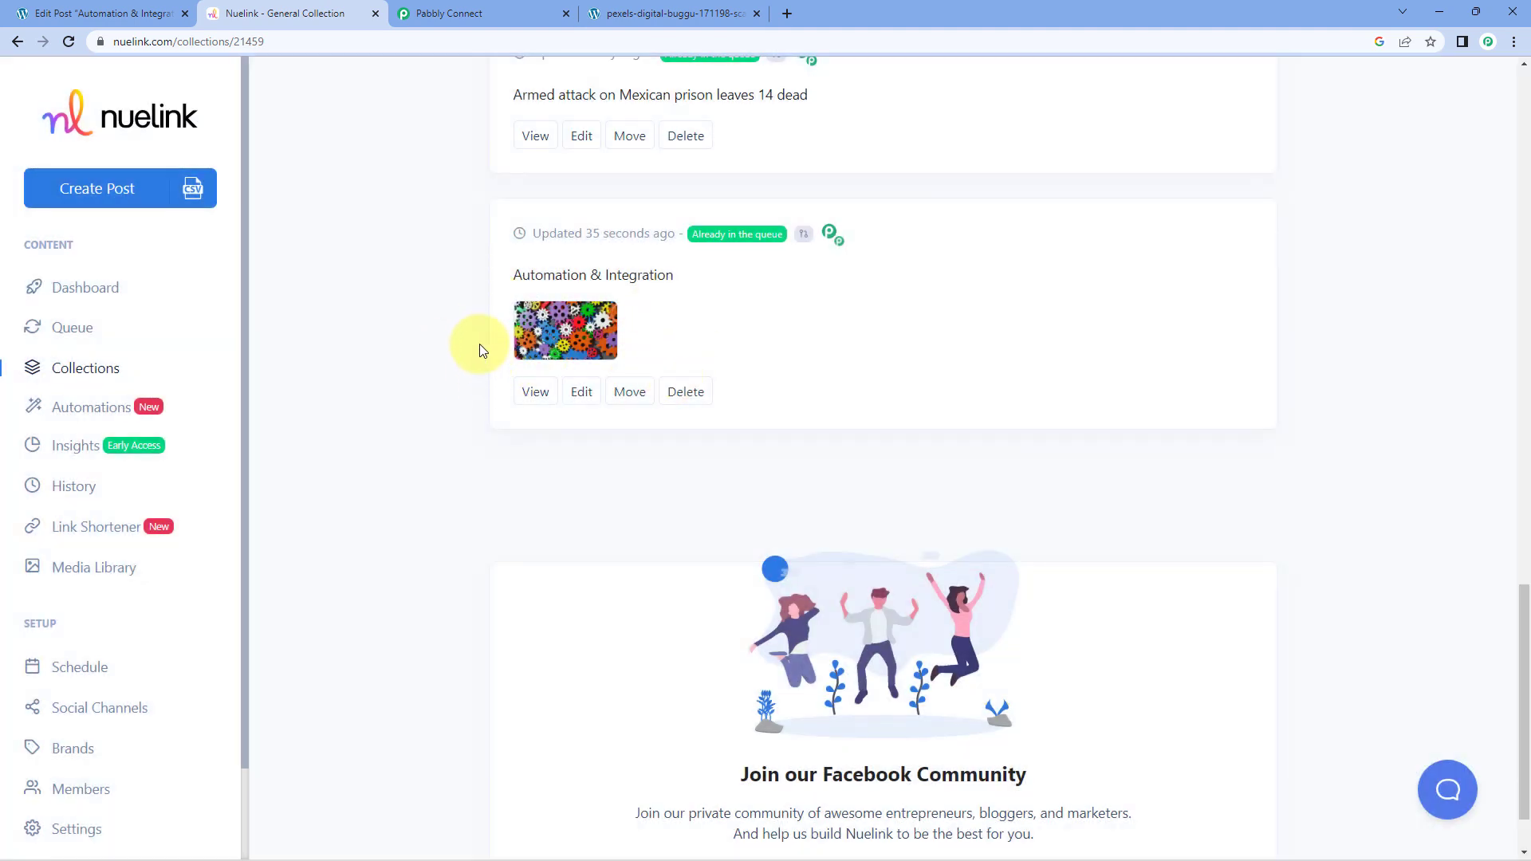
# Switch back to Pabbly Connect and look over the WordPress to Nuelink workflow's trigger and action.
pyautogui.scroll(15, 471, 376)
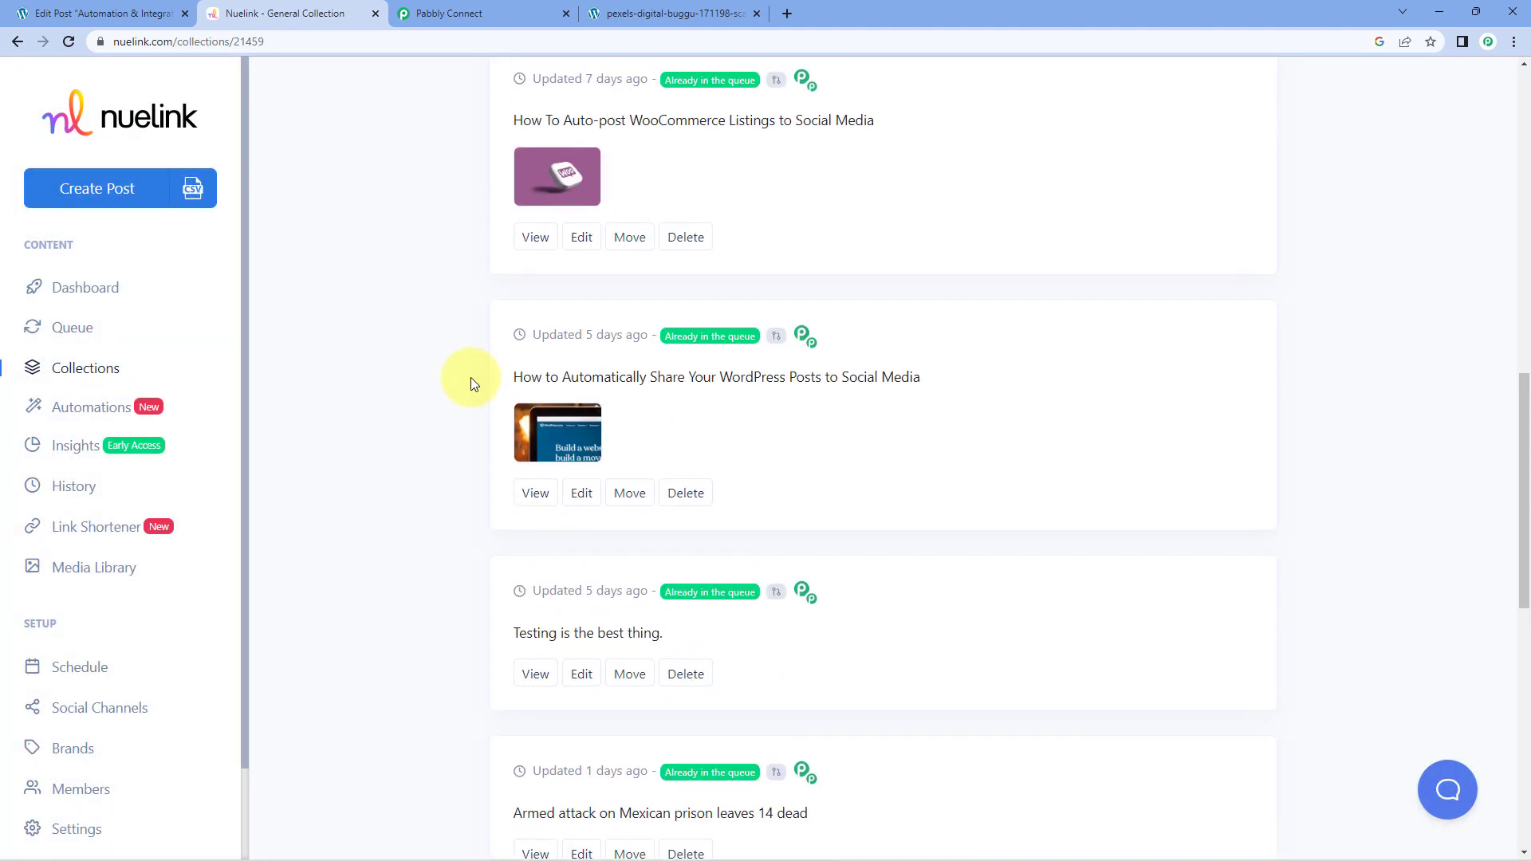
pyautogui.click(447, 11)
pyautogui.scroll(10, 872, 263)
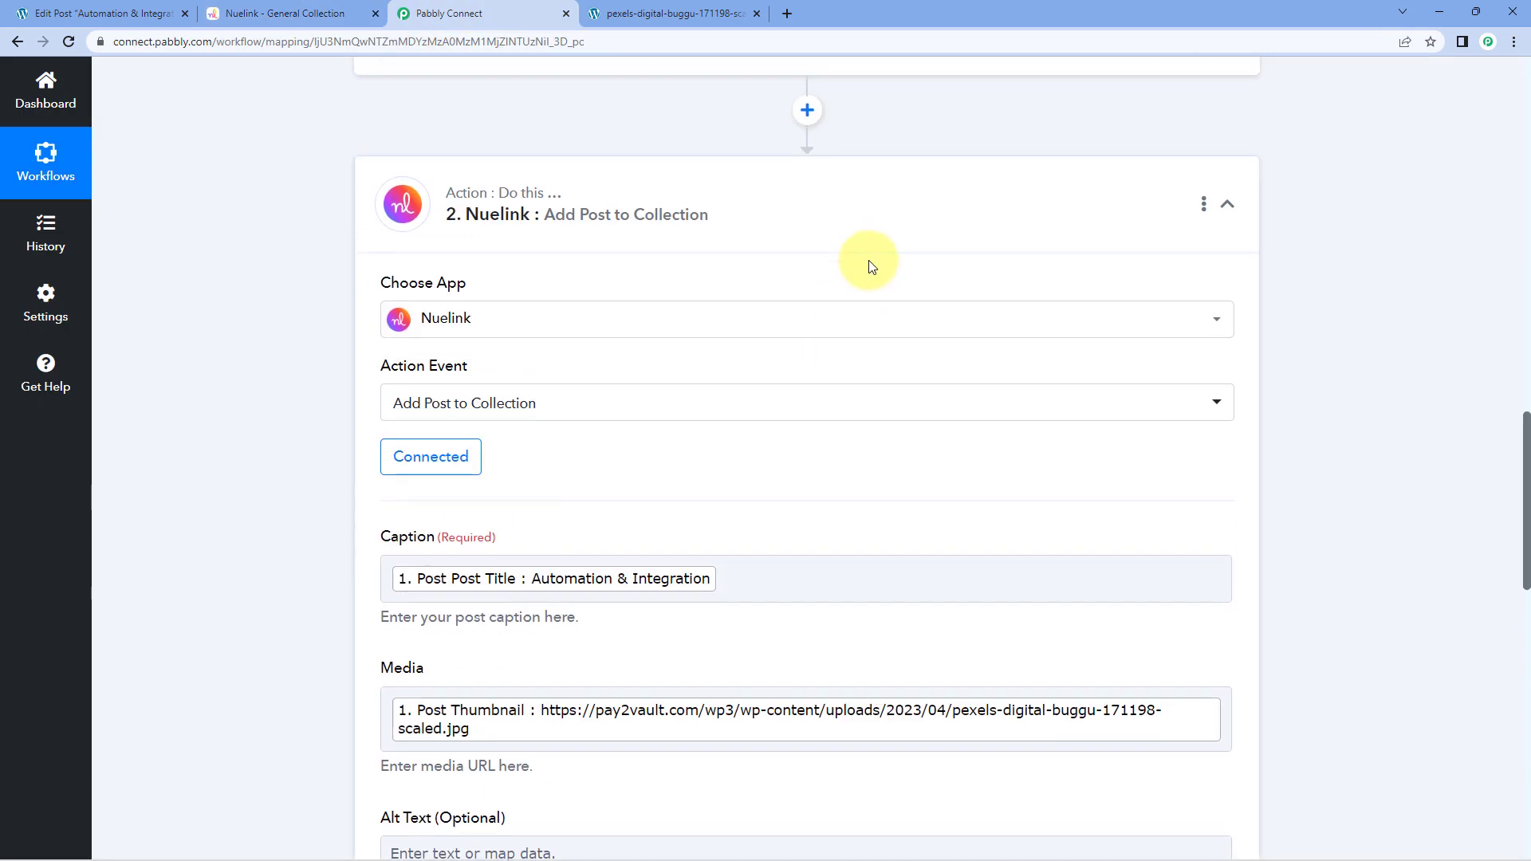
pyautogui.scroll(10, 1291, 504)
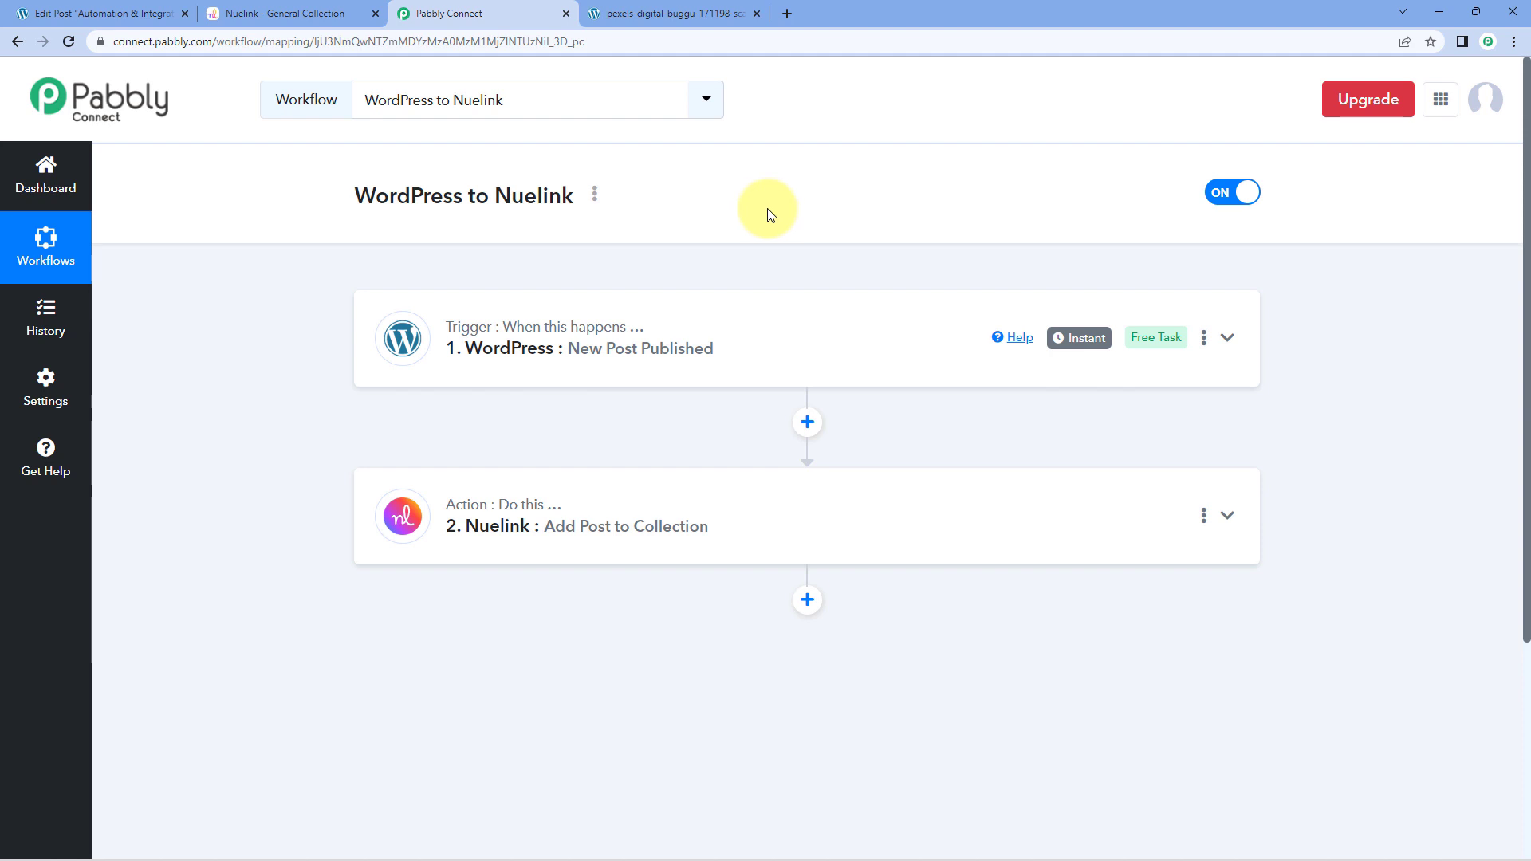
# Switch to the WordPress admin and start a new post.
pyautogui.click(126, 10)
pyautogui.scroll(3, 156, 255)
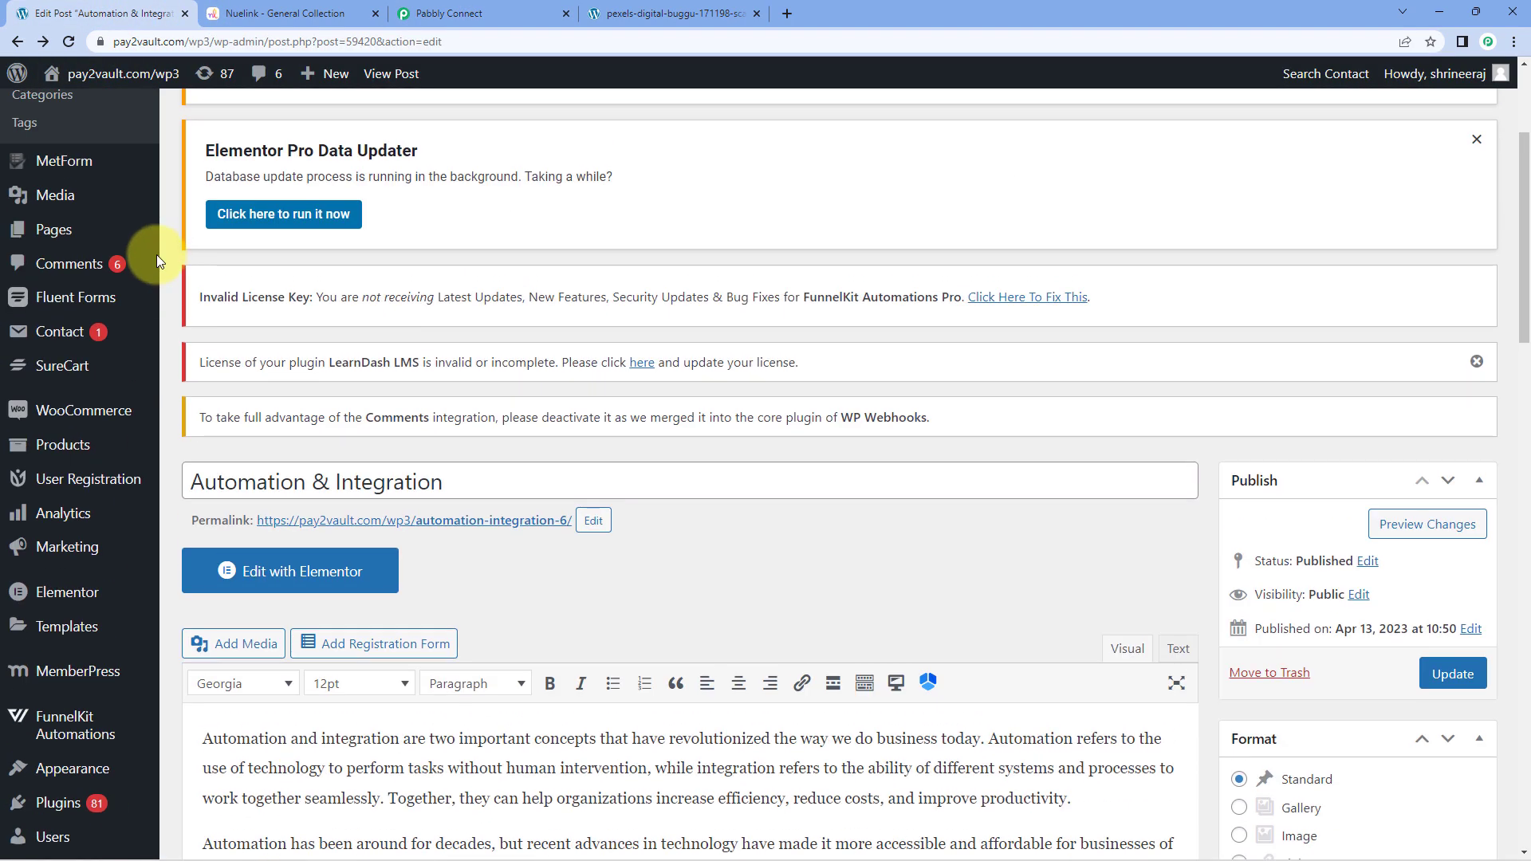
pyautogui.scroll(2, 103, 247)
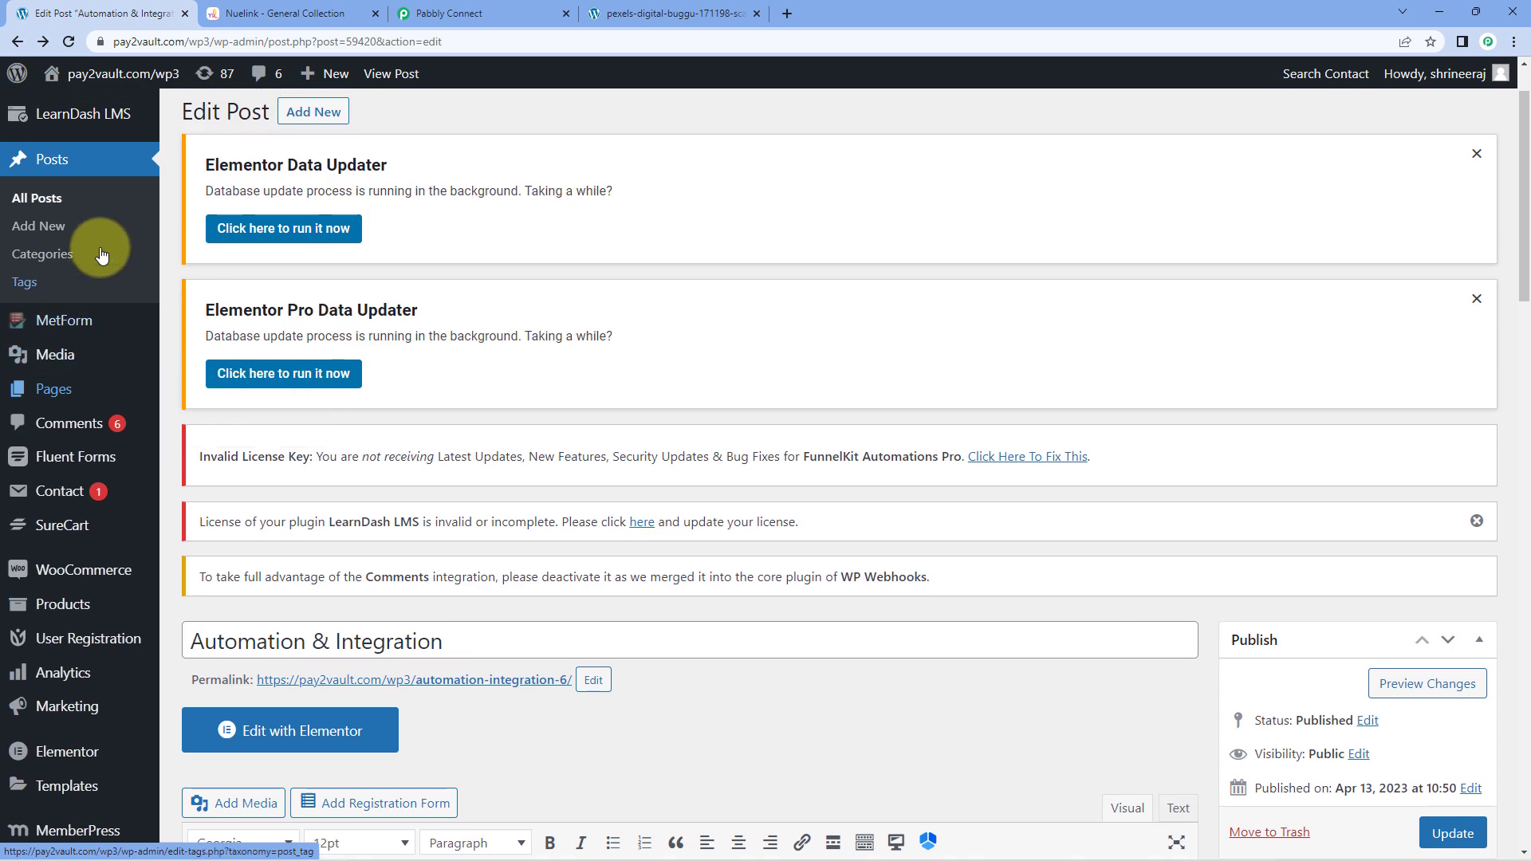
pyautogui.click(48, 225)
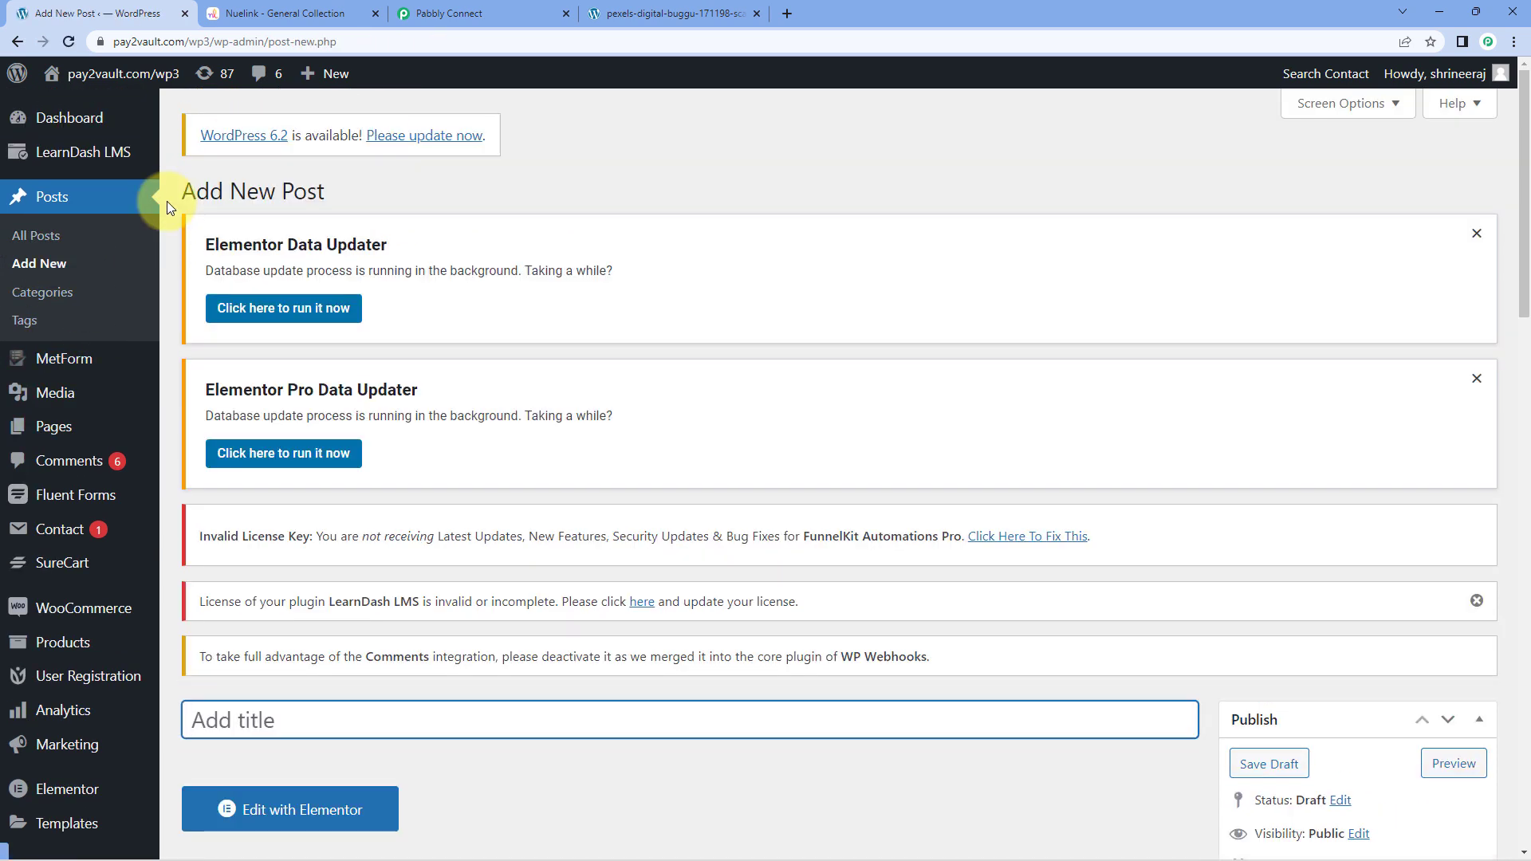
# Title the new post "Benifits of AI" and paste the copied article about the benefits of artificial intelligence into its body.
pyautogui.scroll(-6, 499, 329)
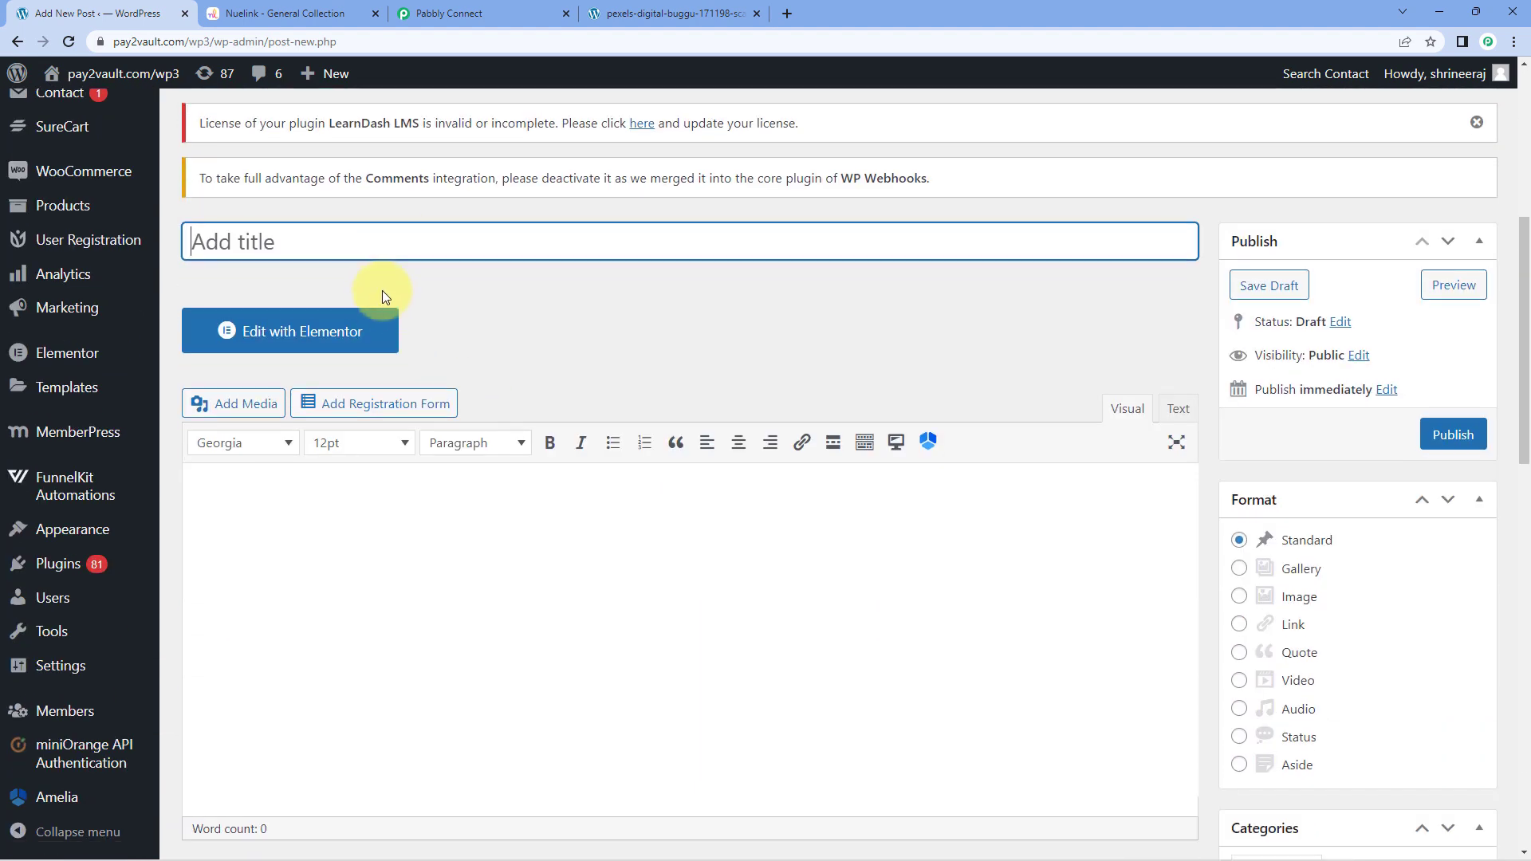
pyautogui.write('Bi')
pyautogui.press('BackSpace')
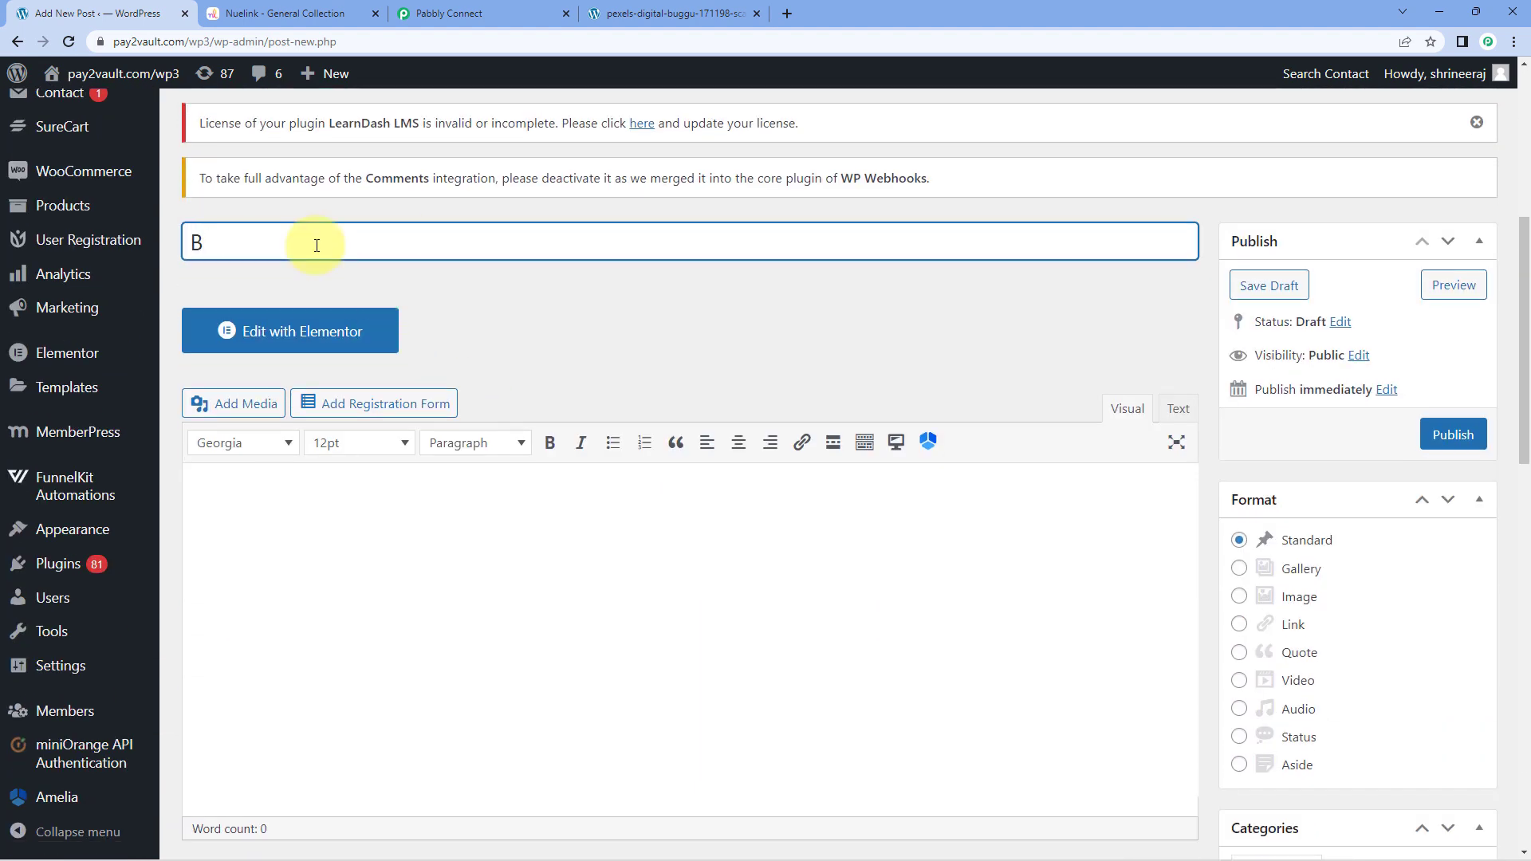
pyautogui.write('enifits of AI')
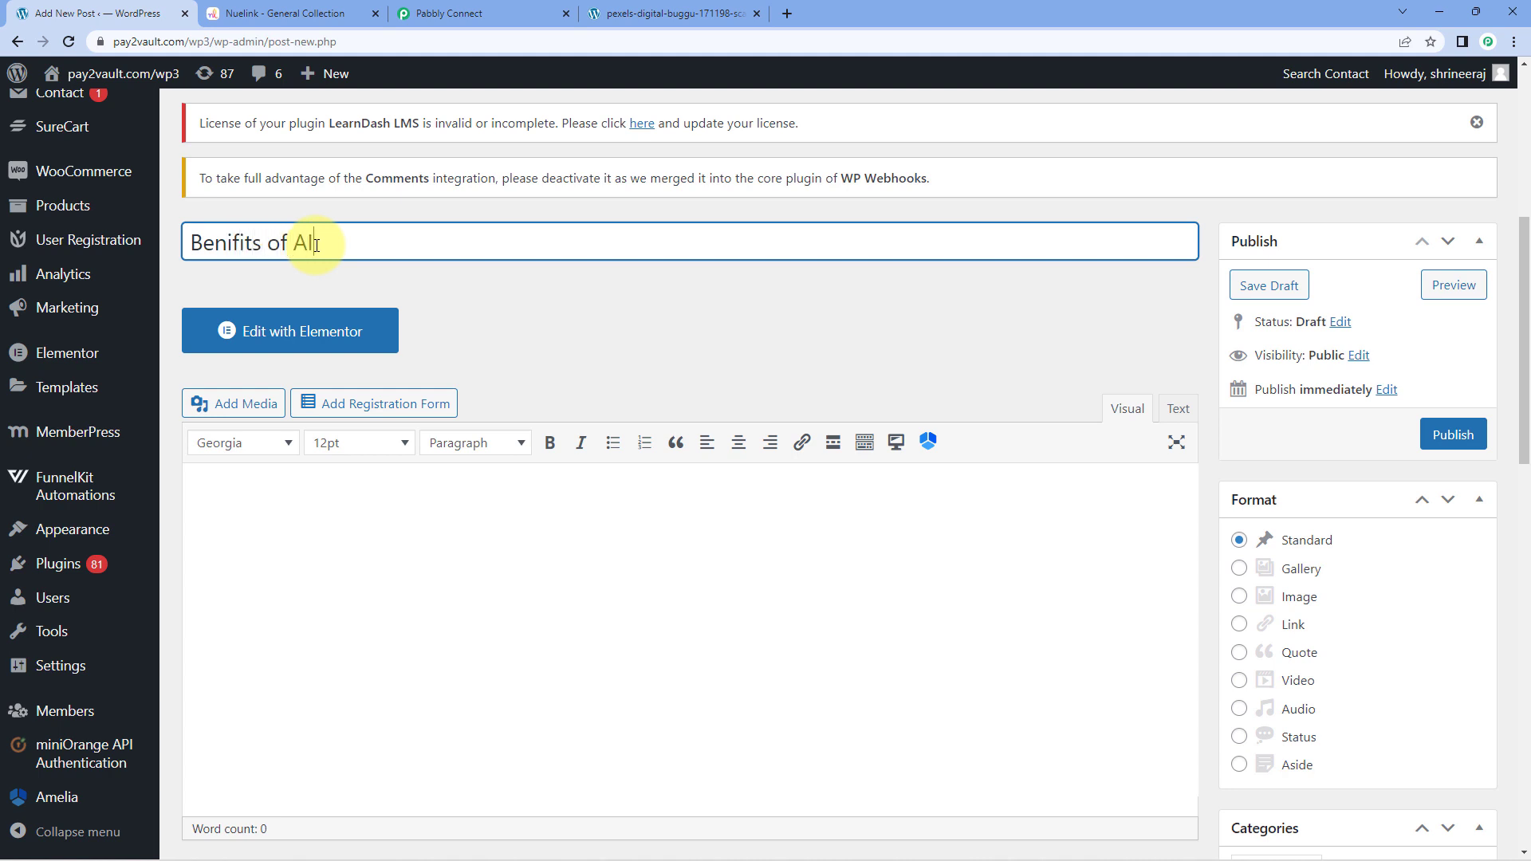
pyautogui.click(250, 519)
pyautogui.rightClick(250, 519)
pyautogui.click(285, 648)
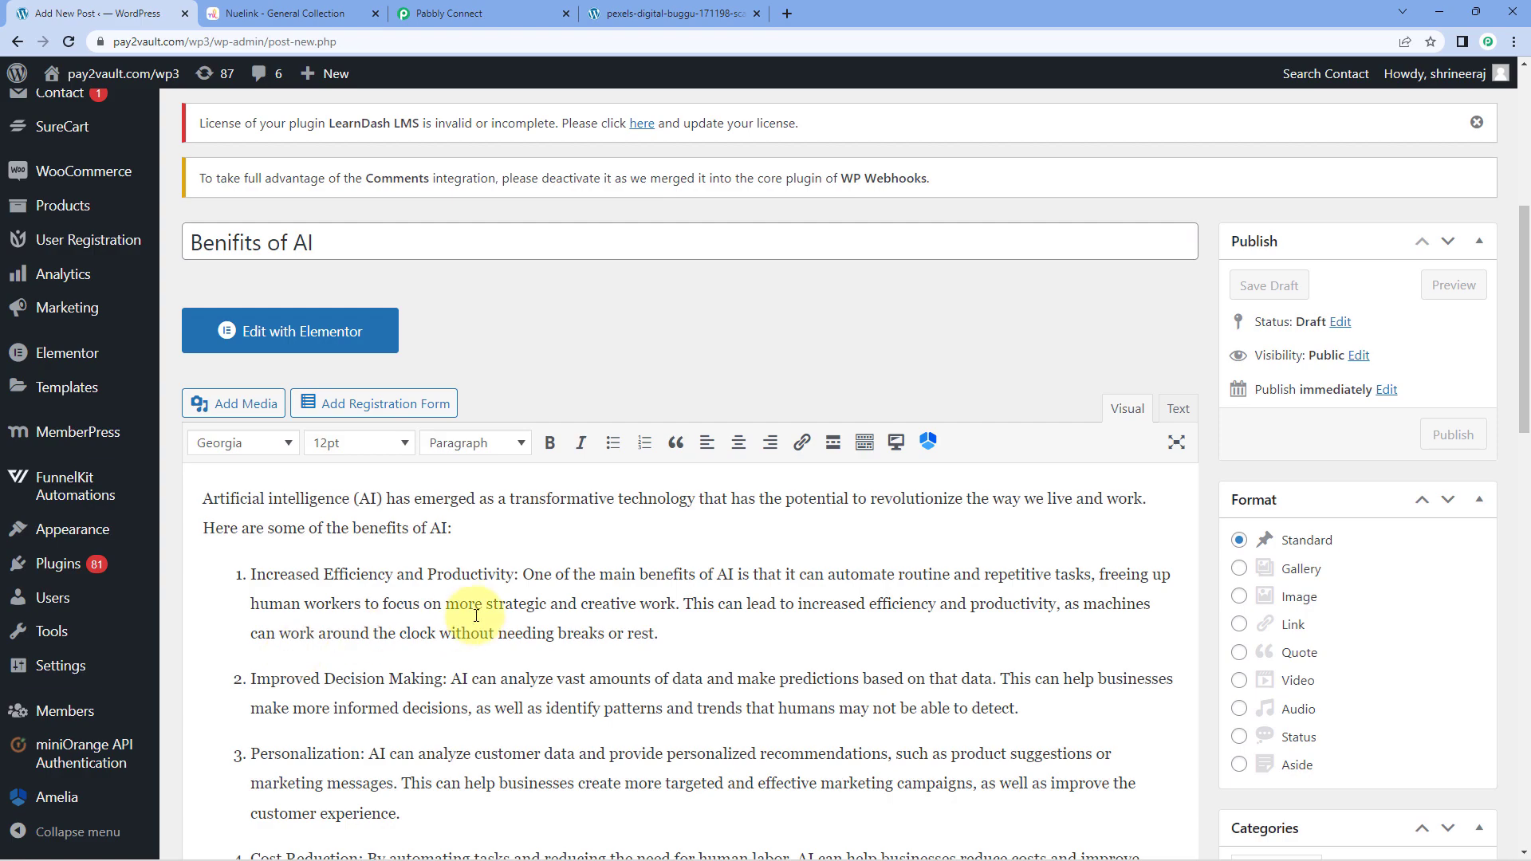
# Upload the blue Pexels image ending in 8386440 from the Downloads folder and set it as the post's featured image.
pyautogui.scroll(-10, 1087, 564)
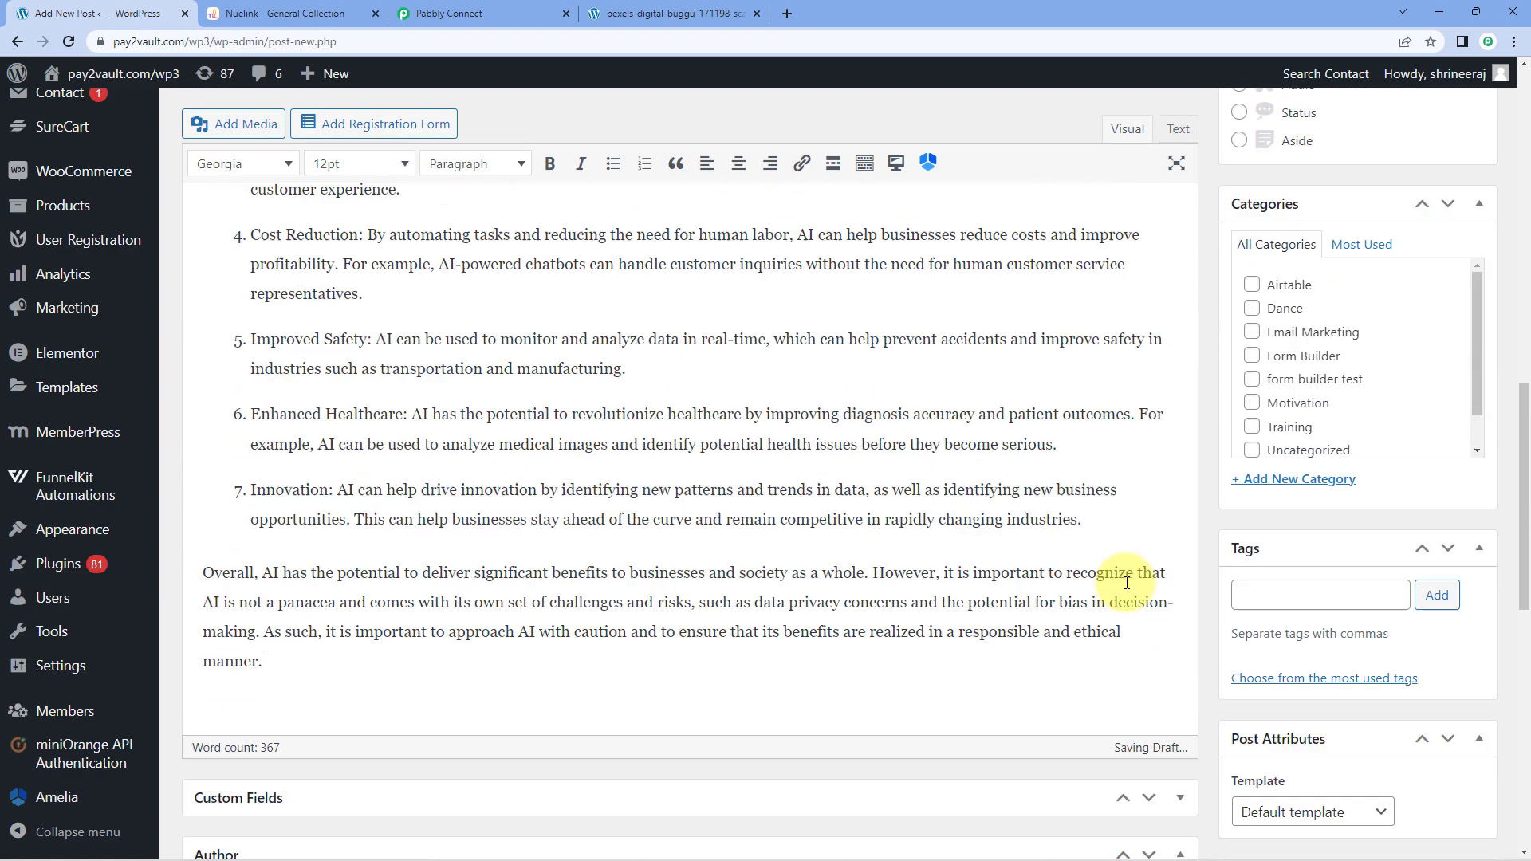
pyautogui.scroll(-7, 1131, 597)
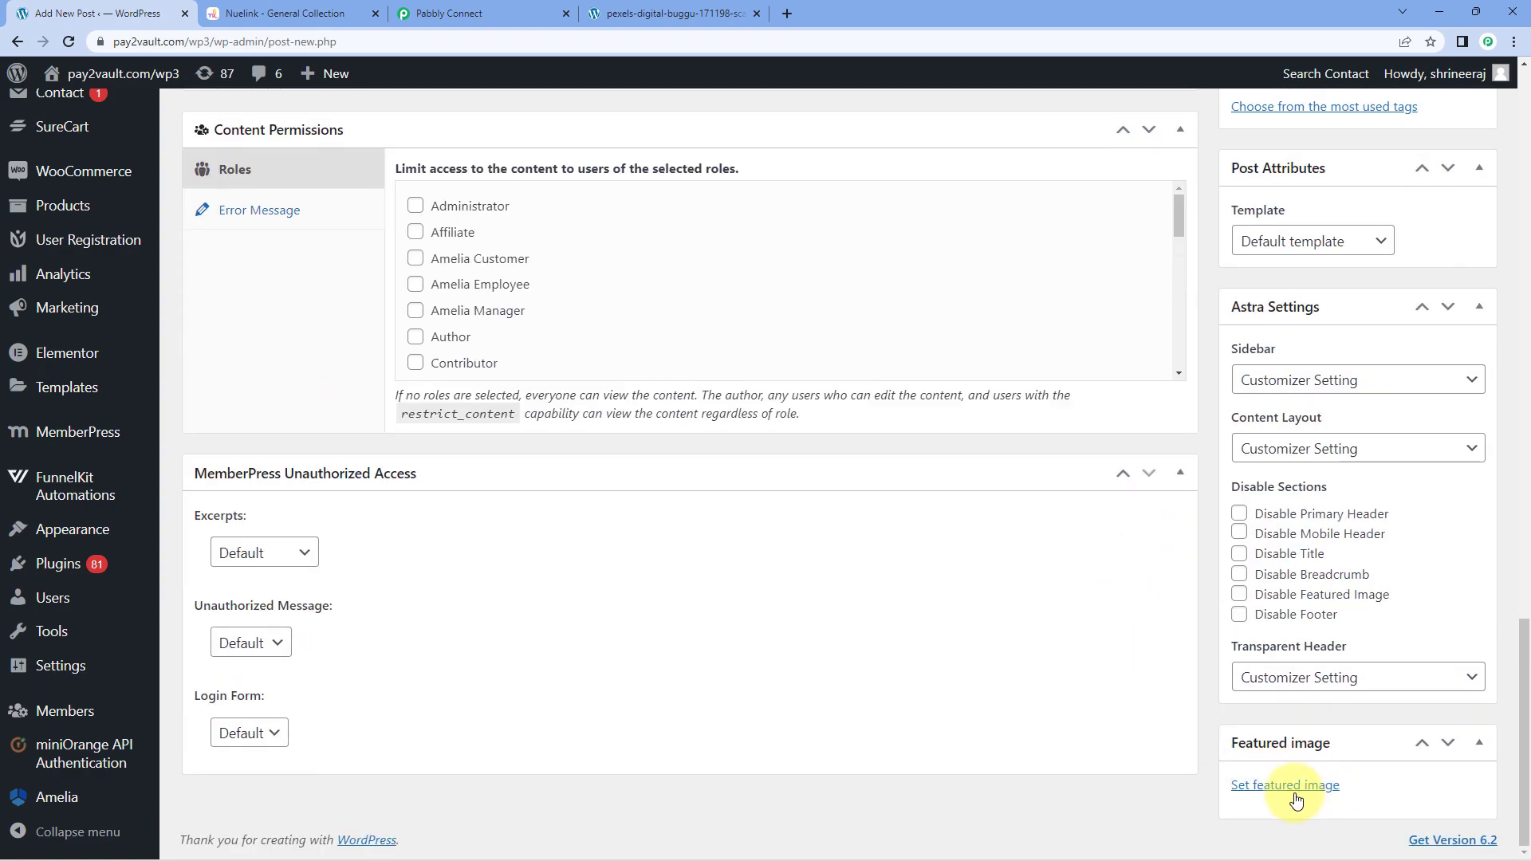
pyautogui.click(1296, 797)
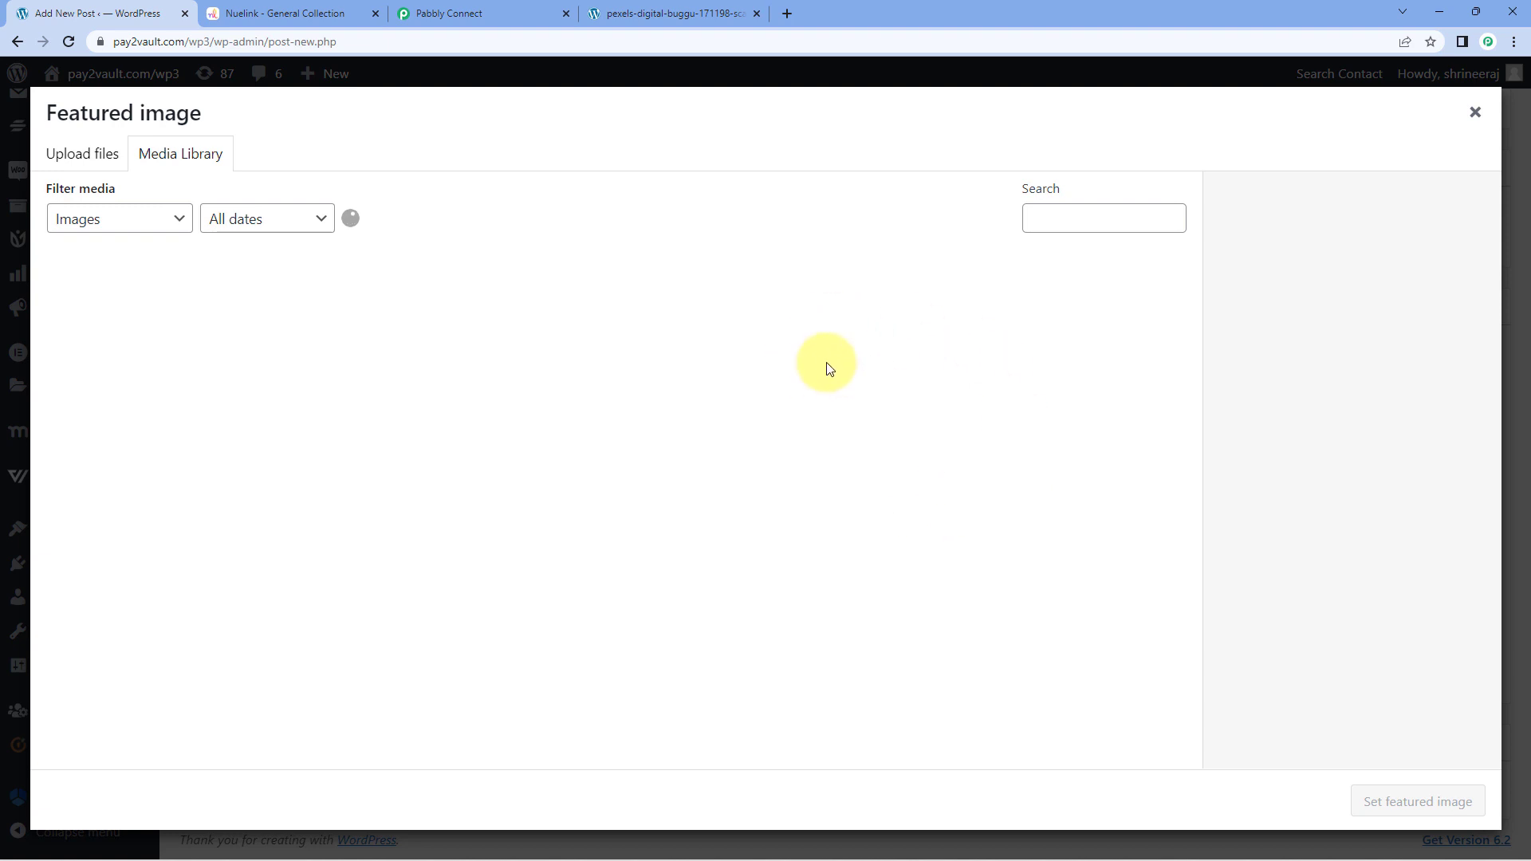
pyautogui.click(115, 155)
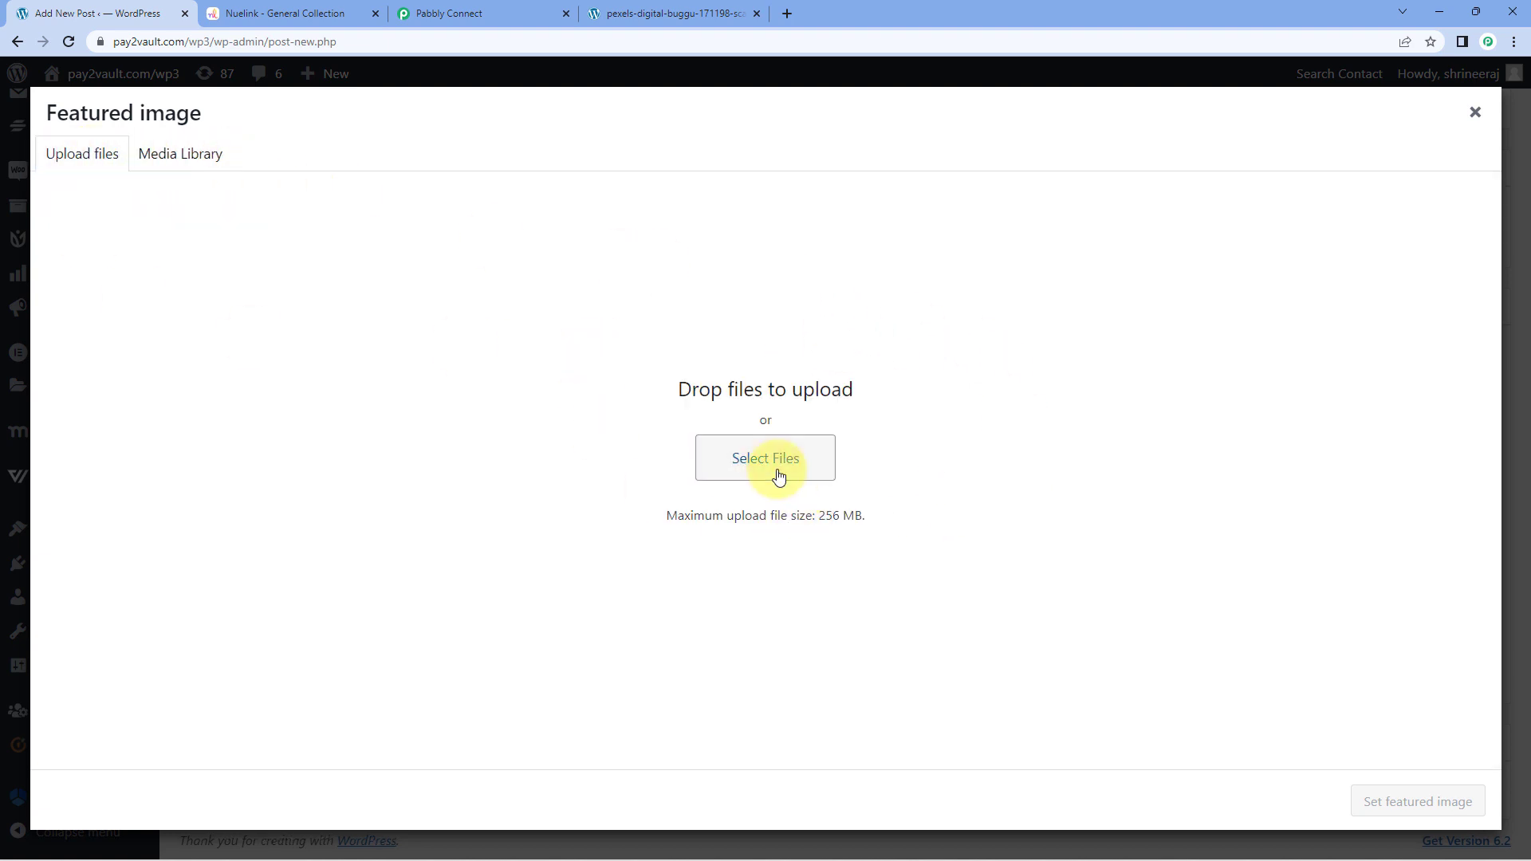
pyautogui.click(779, 476)
pyautogui.click(215, 208)
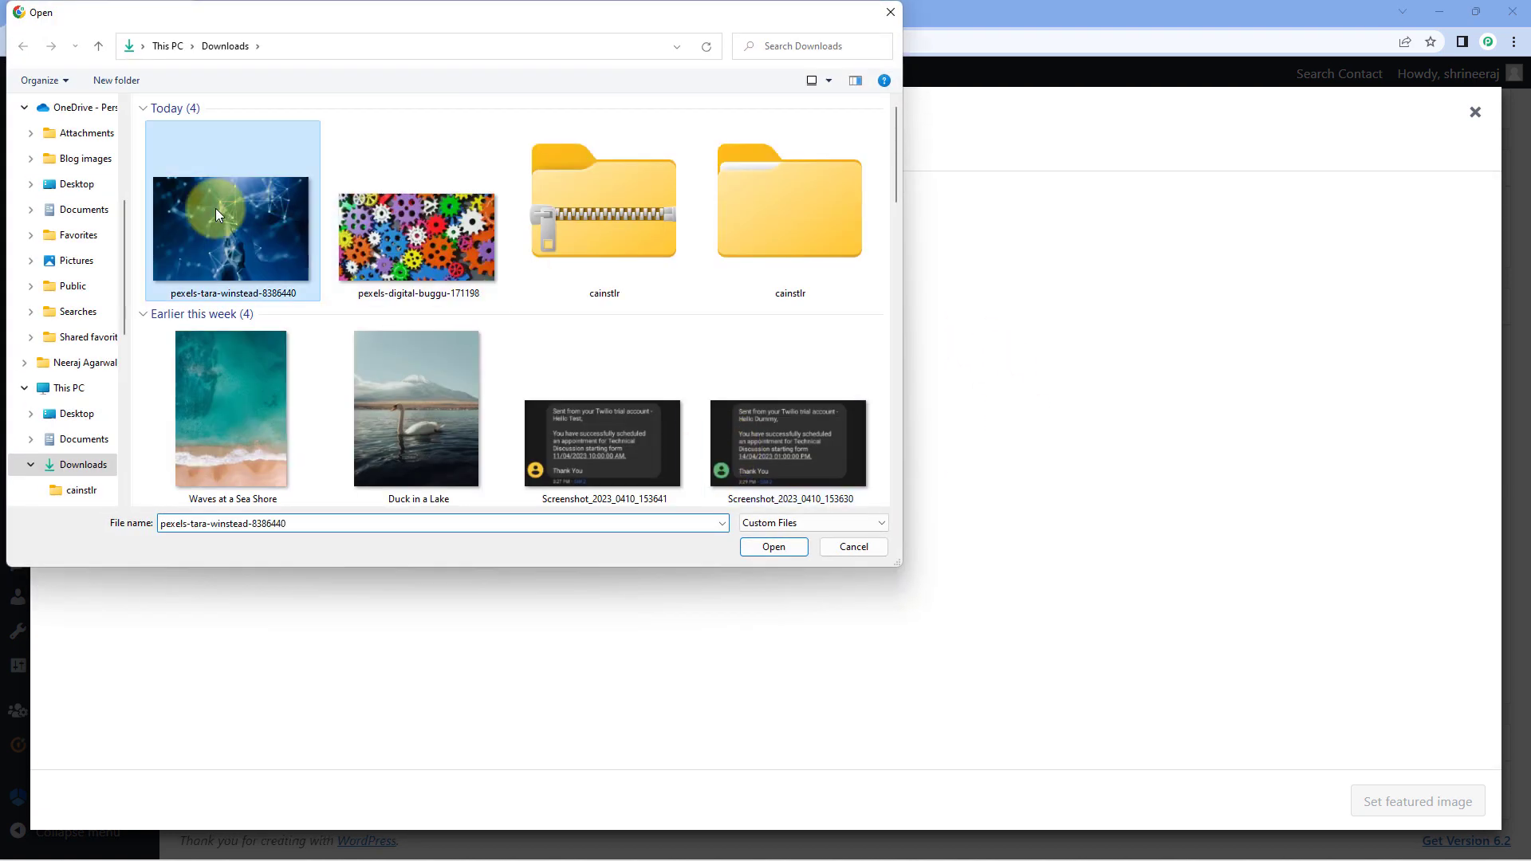
pyautogui.click(773, 547)
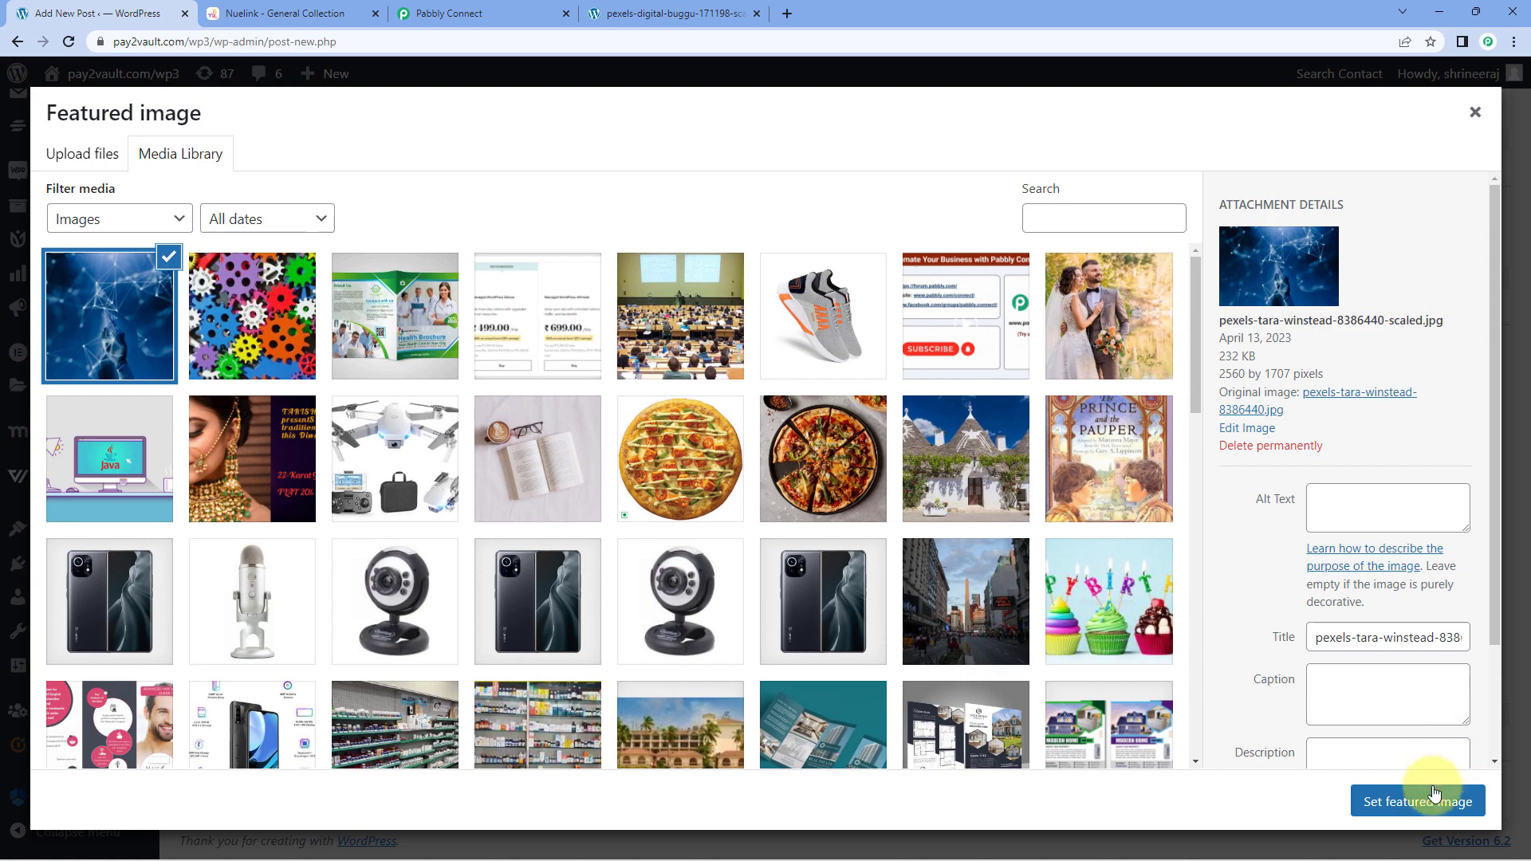
pyautogui.click(1433, 793)
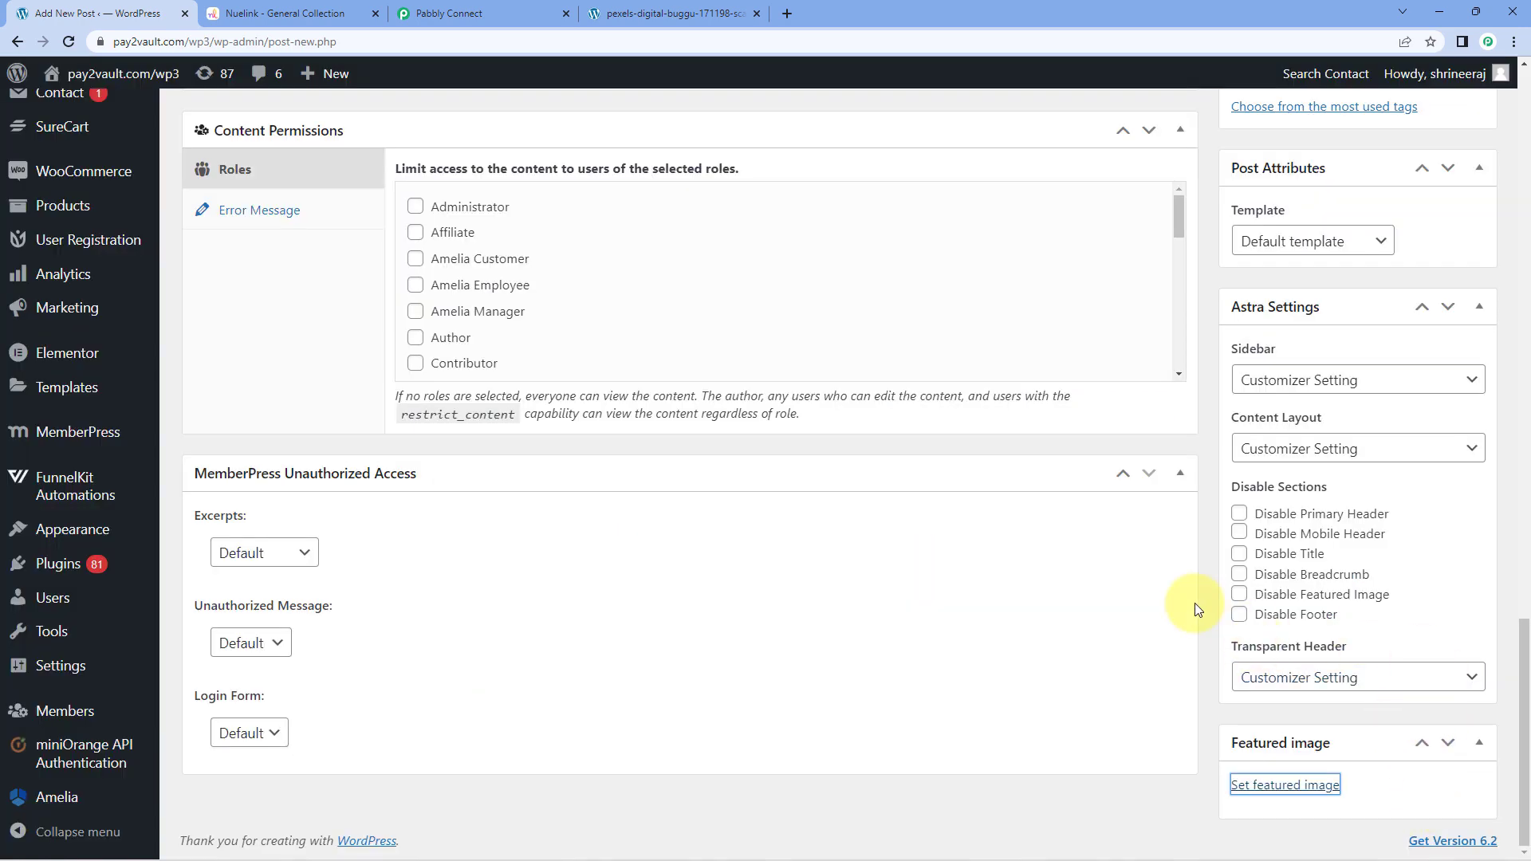
# Correct the post title to "Benefits of AI" and publish the post.
pyautogui.scroll(20, 1196, 610)
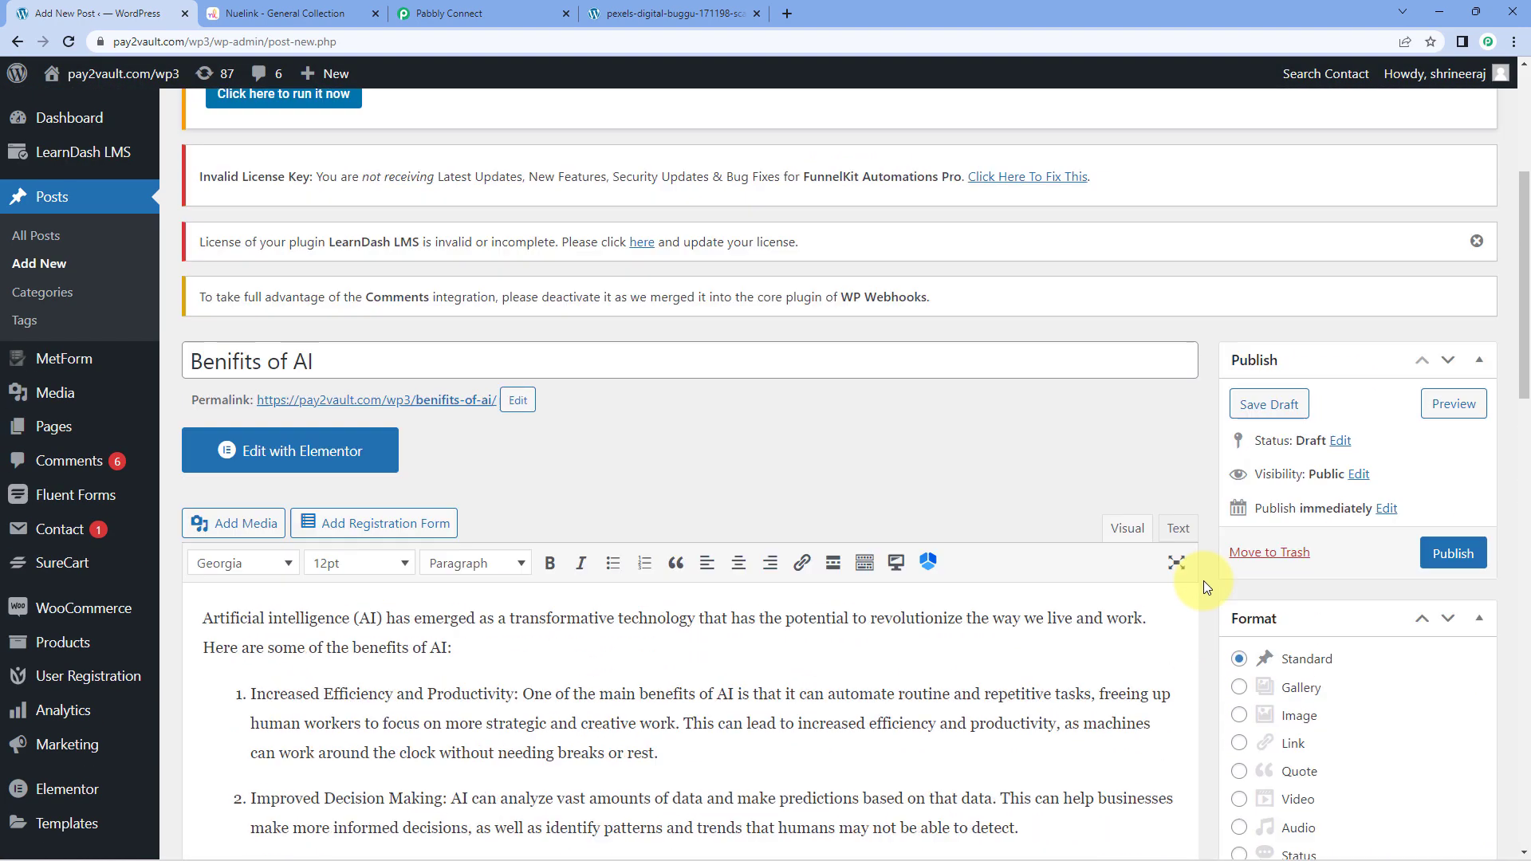
pyautogui.scroll(2, 1203, 586)
pyautogui.scroll(-2, 1203, 586)
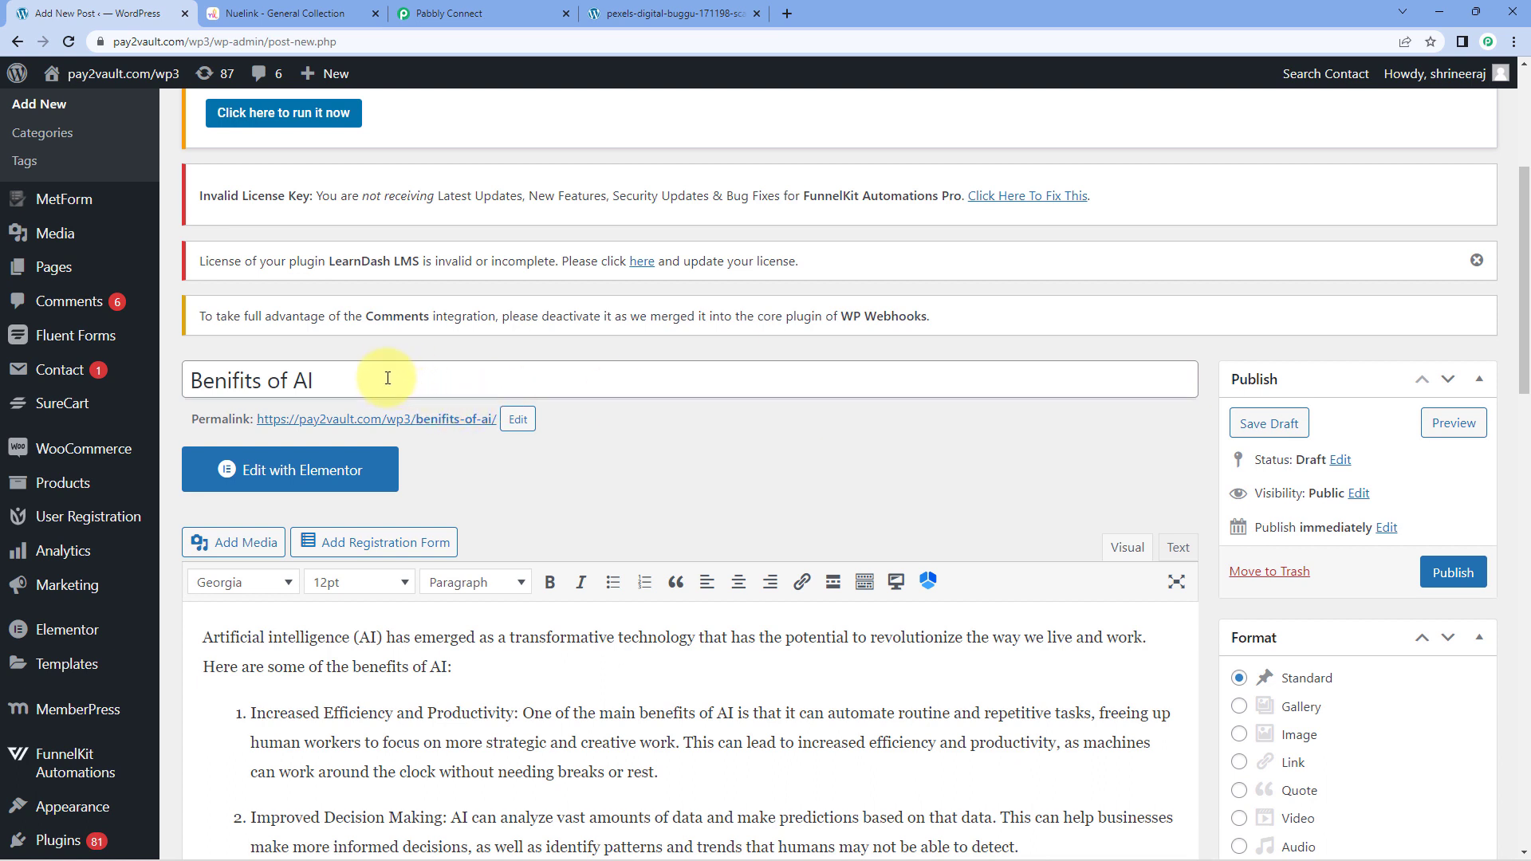
pyautogui.click(230, 382)
pyautogui.press('BackSpace')
pyautogui.write('e')
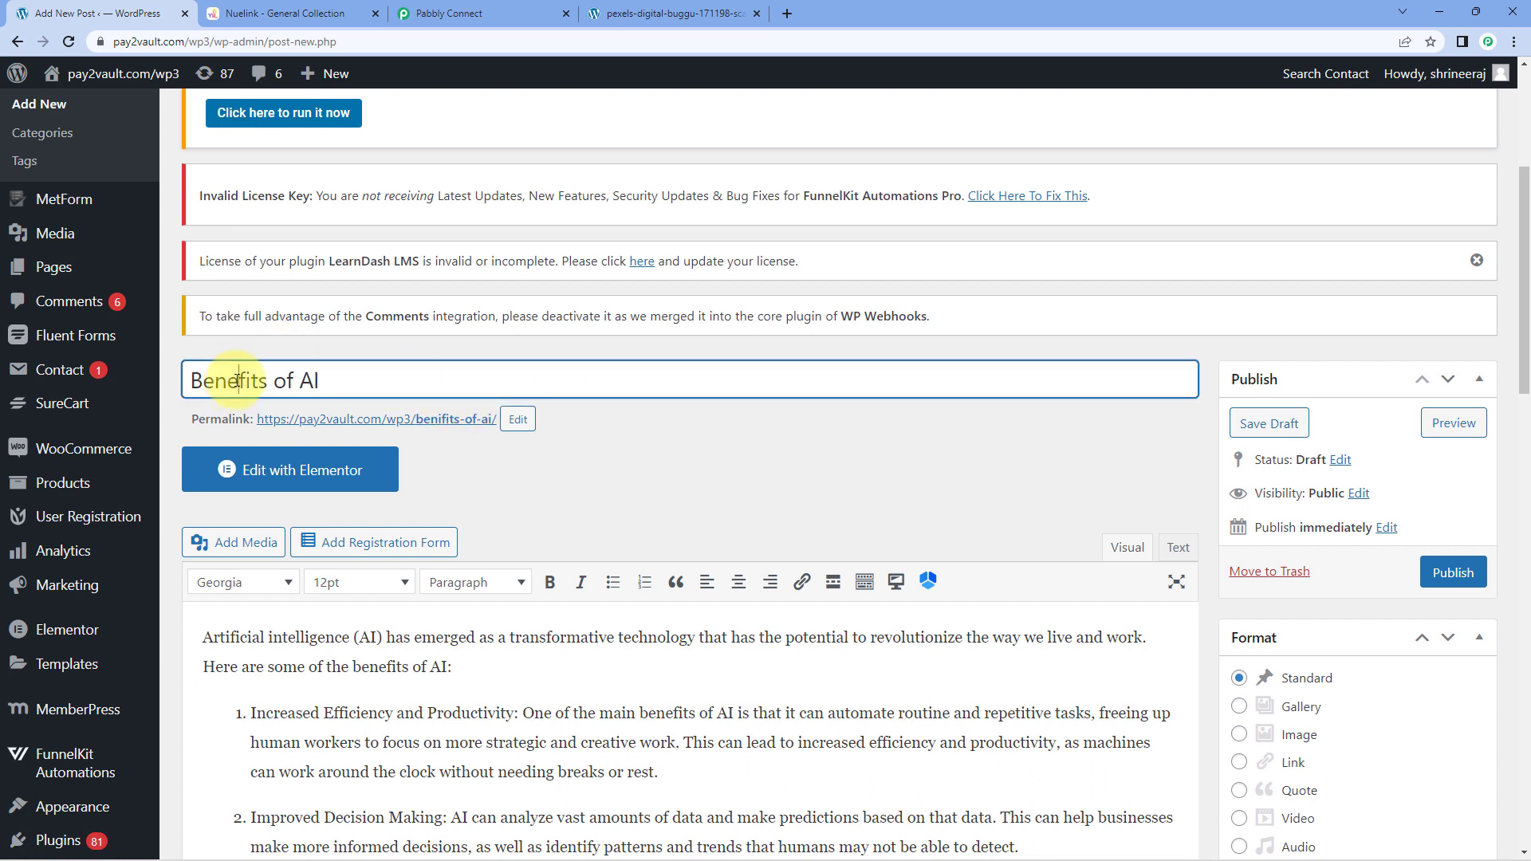
pyautogui.click(479, 499)
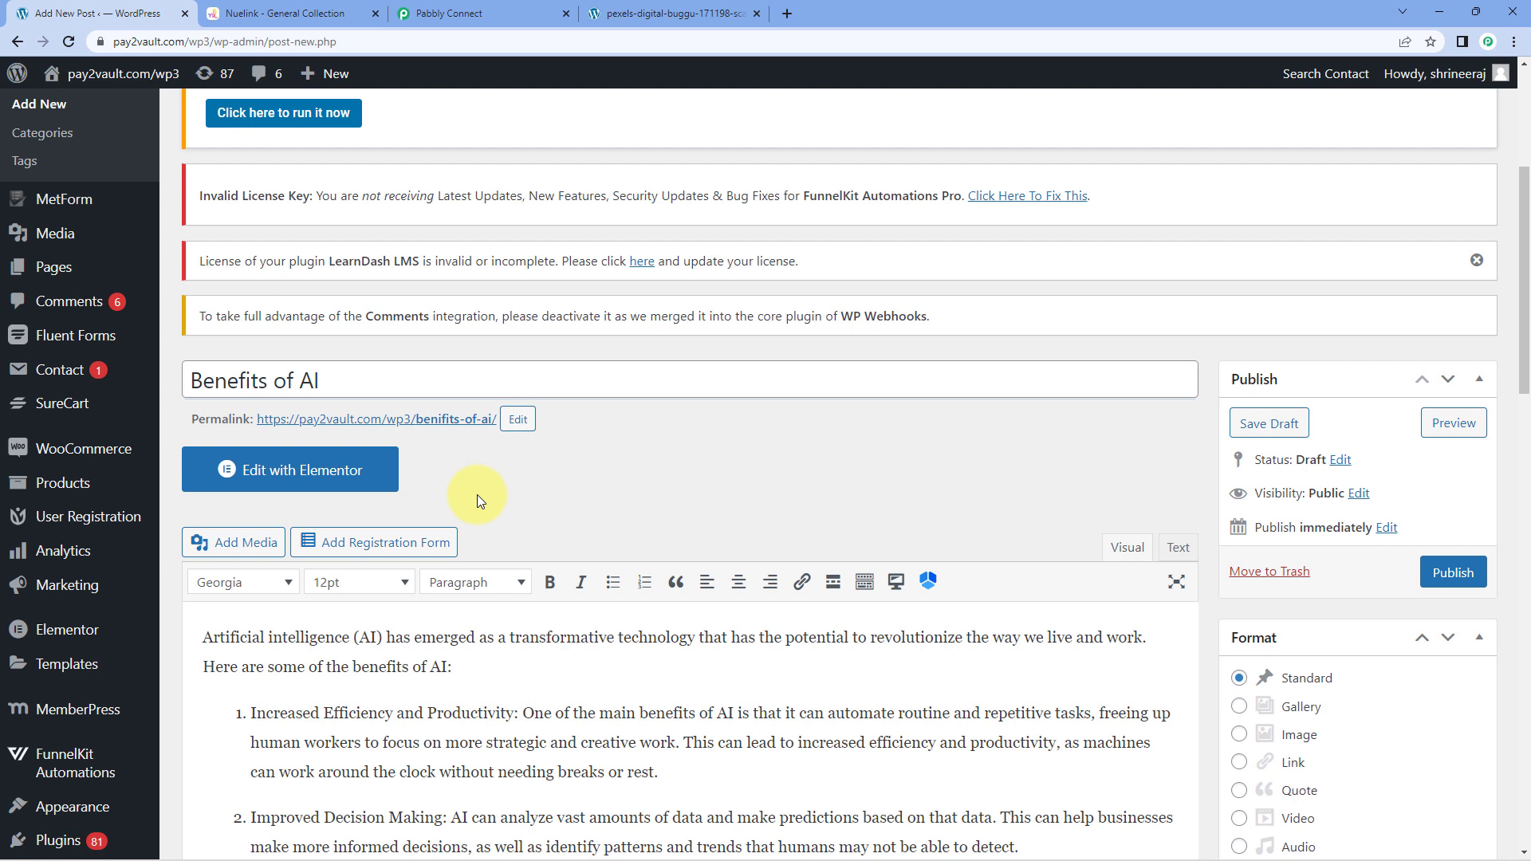
pyautogui.click(1464, 582)
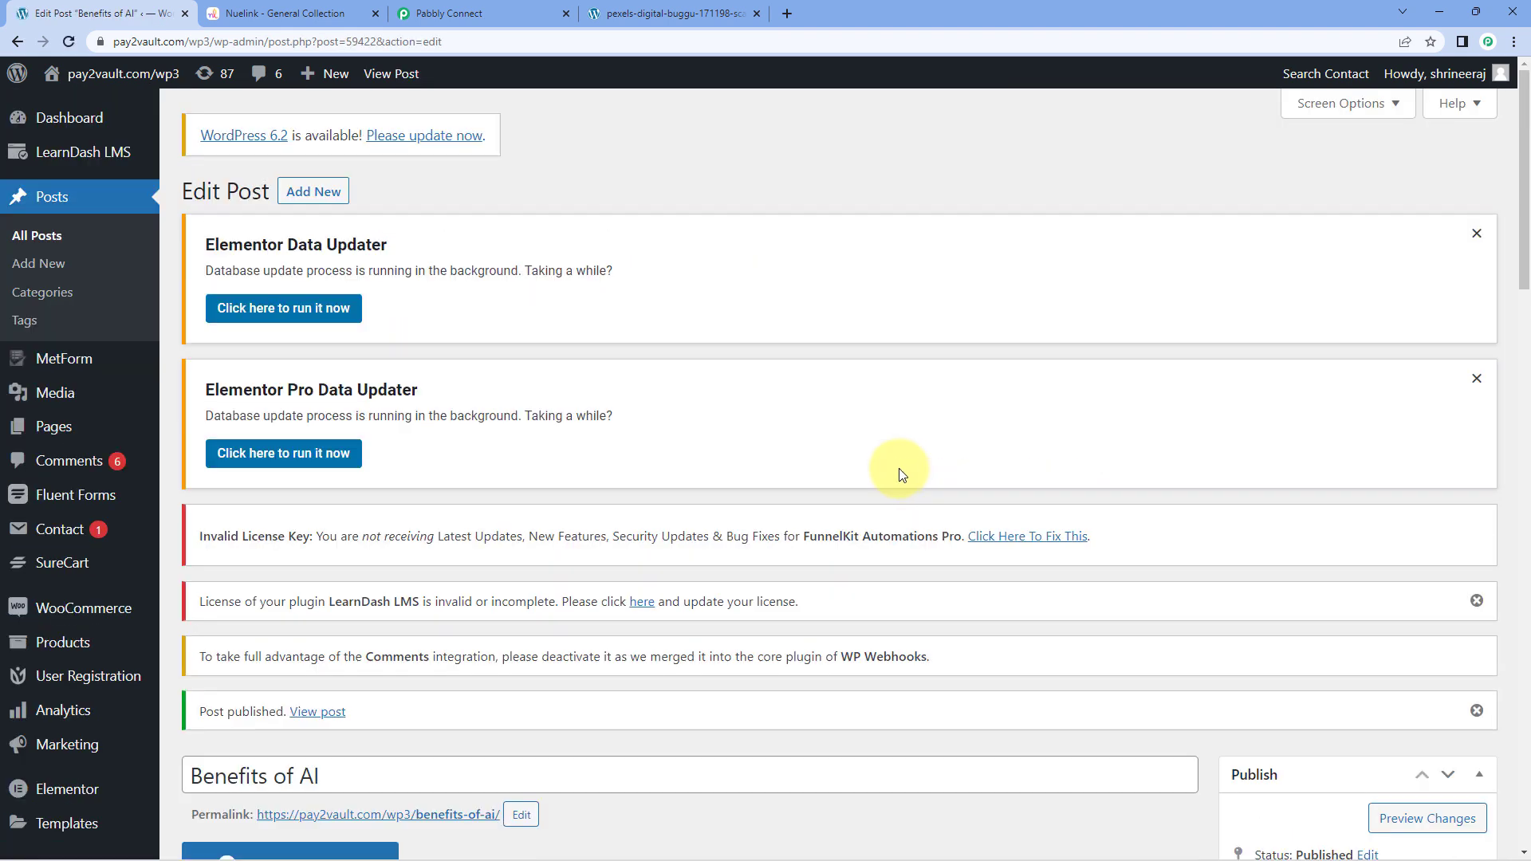
# Open the published post's permalink in a new tab and look through its featured image, title and text.
pyautogui.scroll(-4, 811, 261)
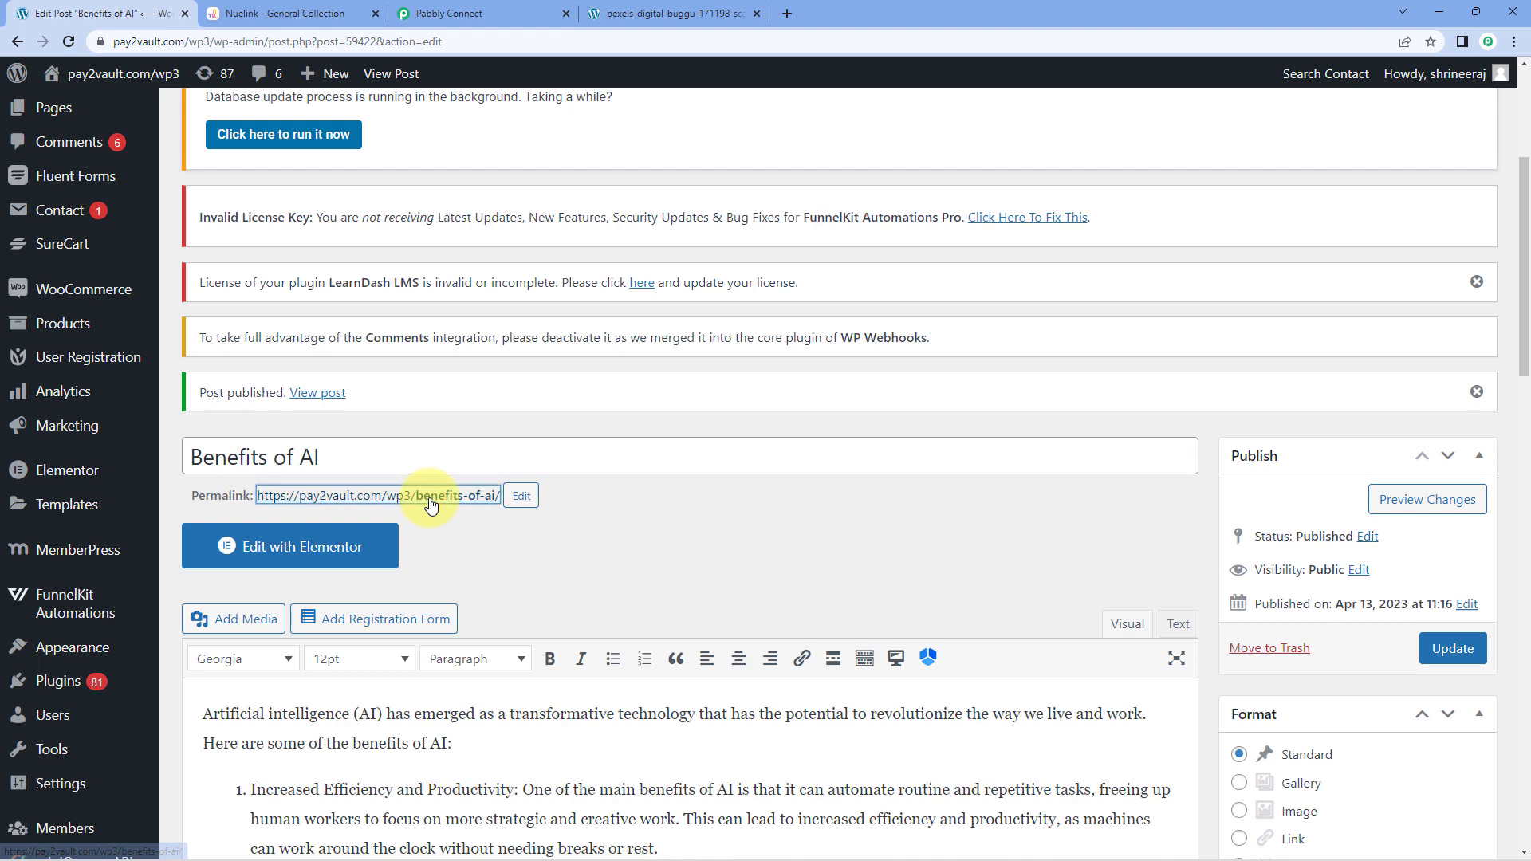
pyautogui.rightClick(423, 495)
pyautogui.click(486, 513)
pyautogui.click(345, 10)
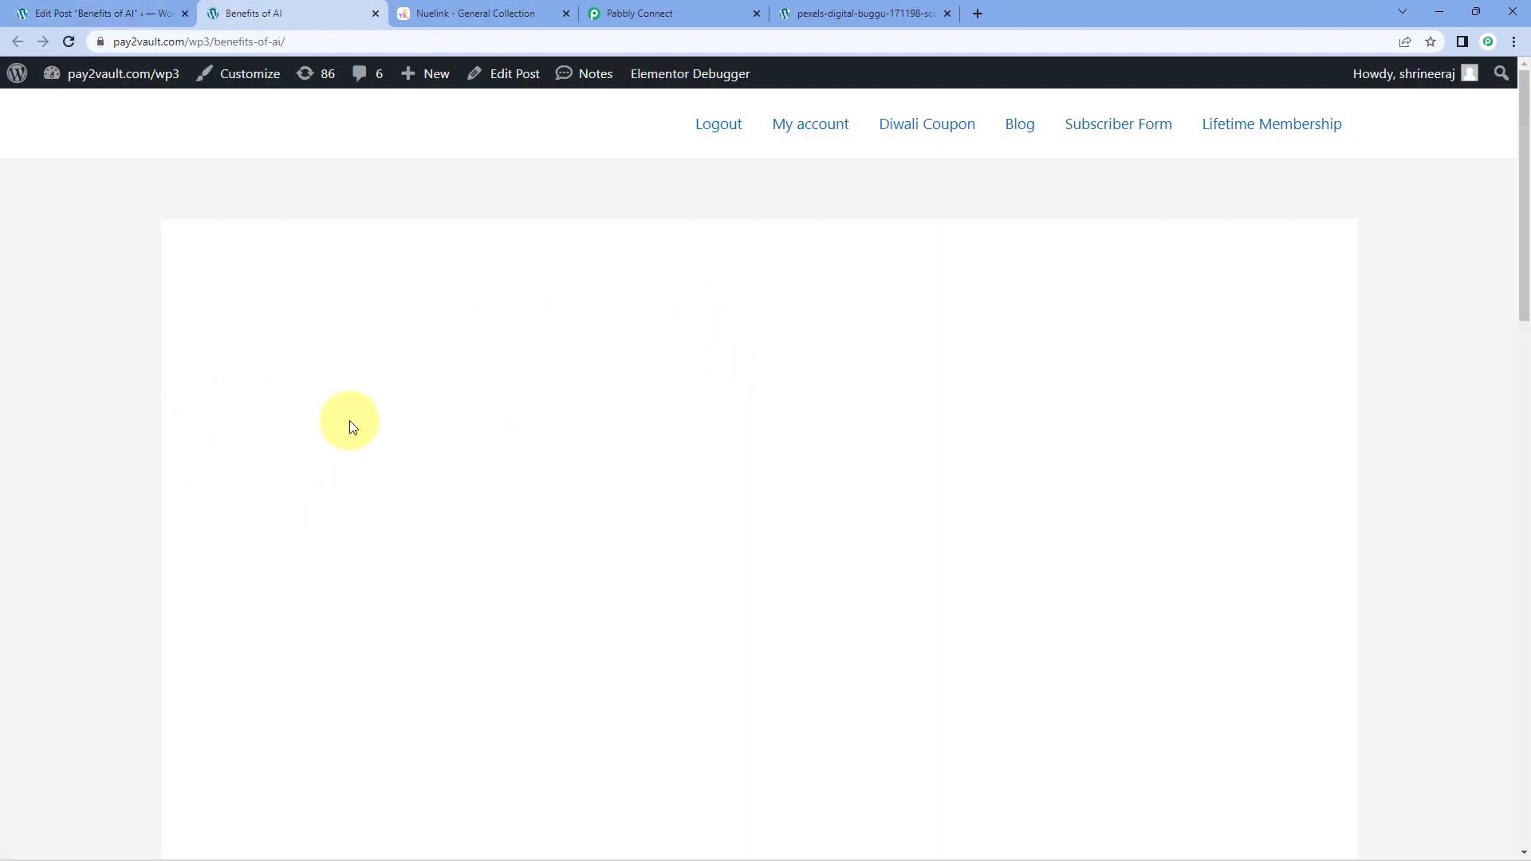
pyautogui.scroll(-2, 207, 405)
pyautogui.scroll(-10, 204, 395)
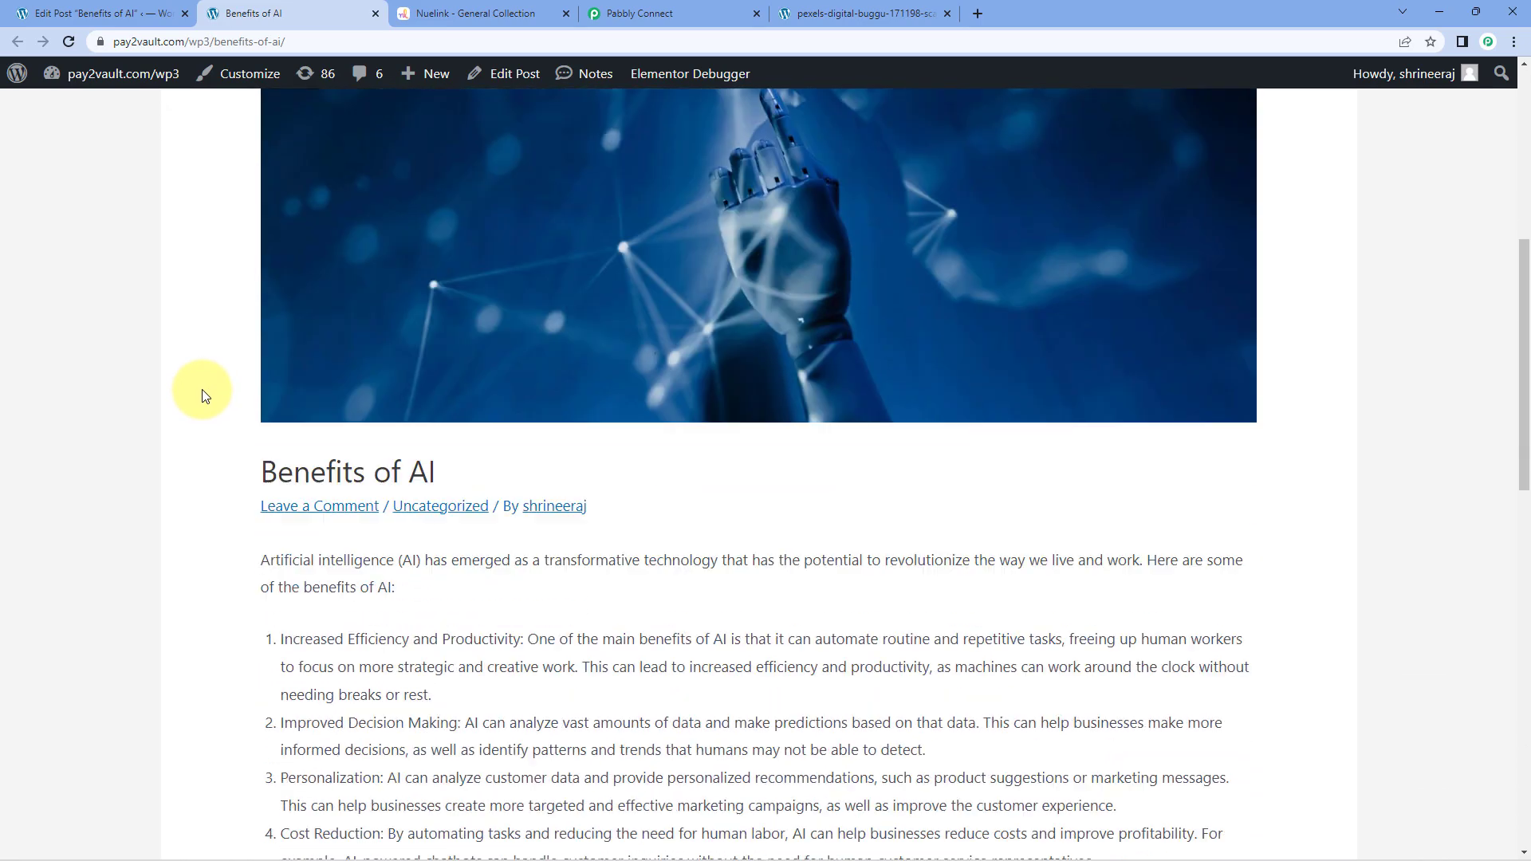
pyautogui.scroll(4, 224, 374)
pyautogui.scroll(7, 231, 363)
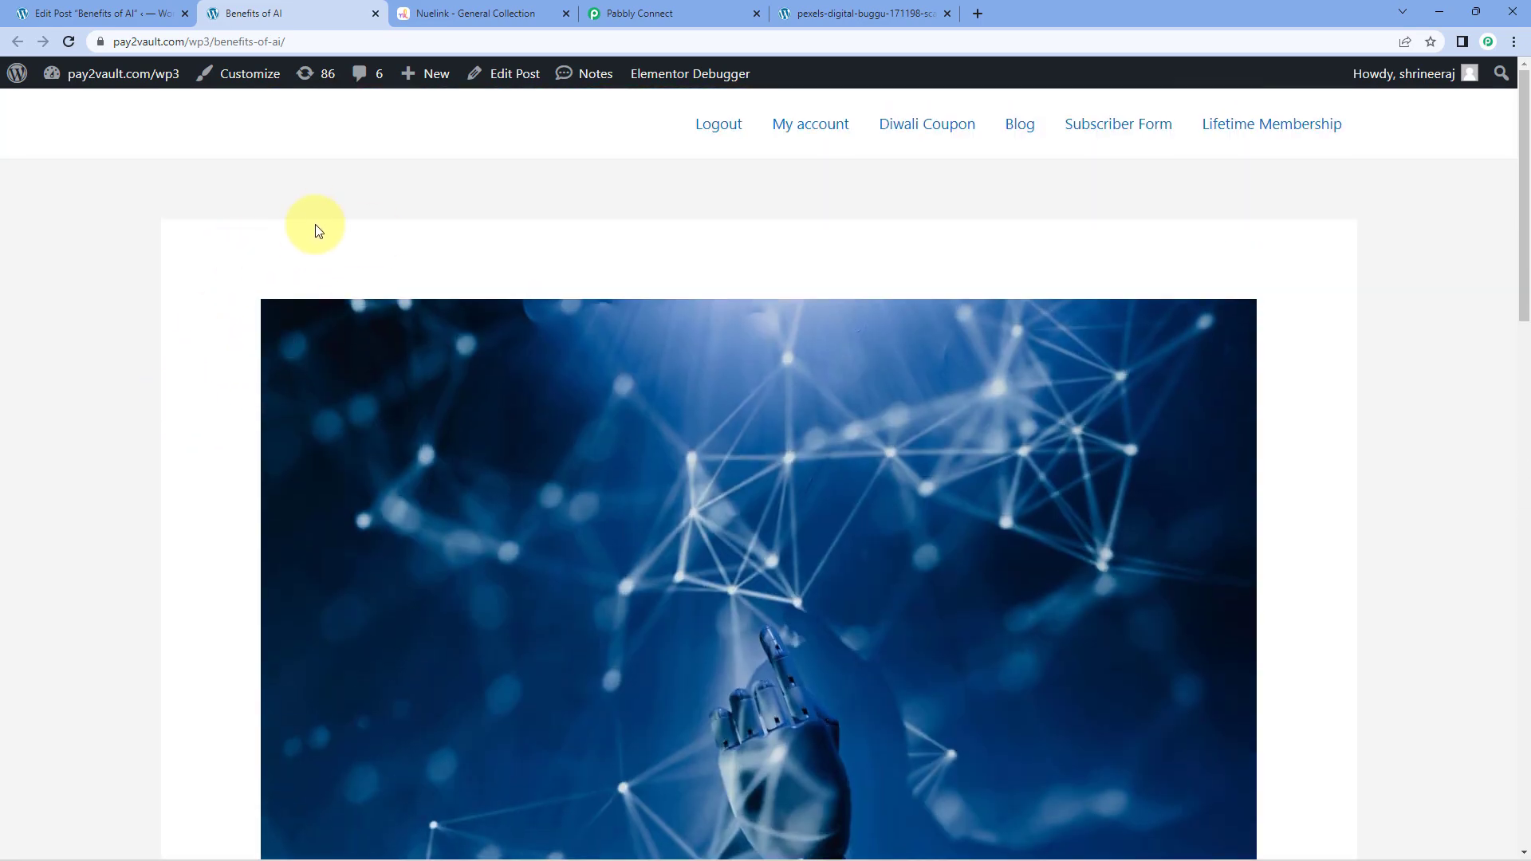
# Switch to Nuelink, reload the General collection and look for the Benefits of AI post.
pyautogui.click(435, 13)
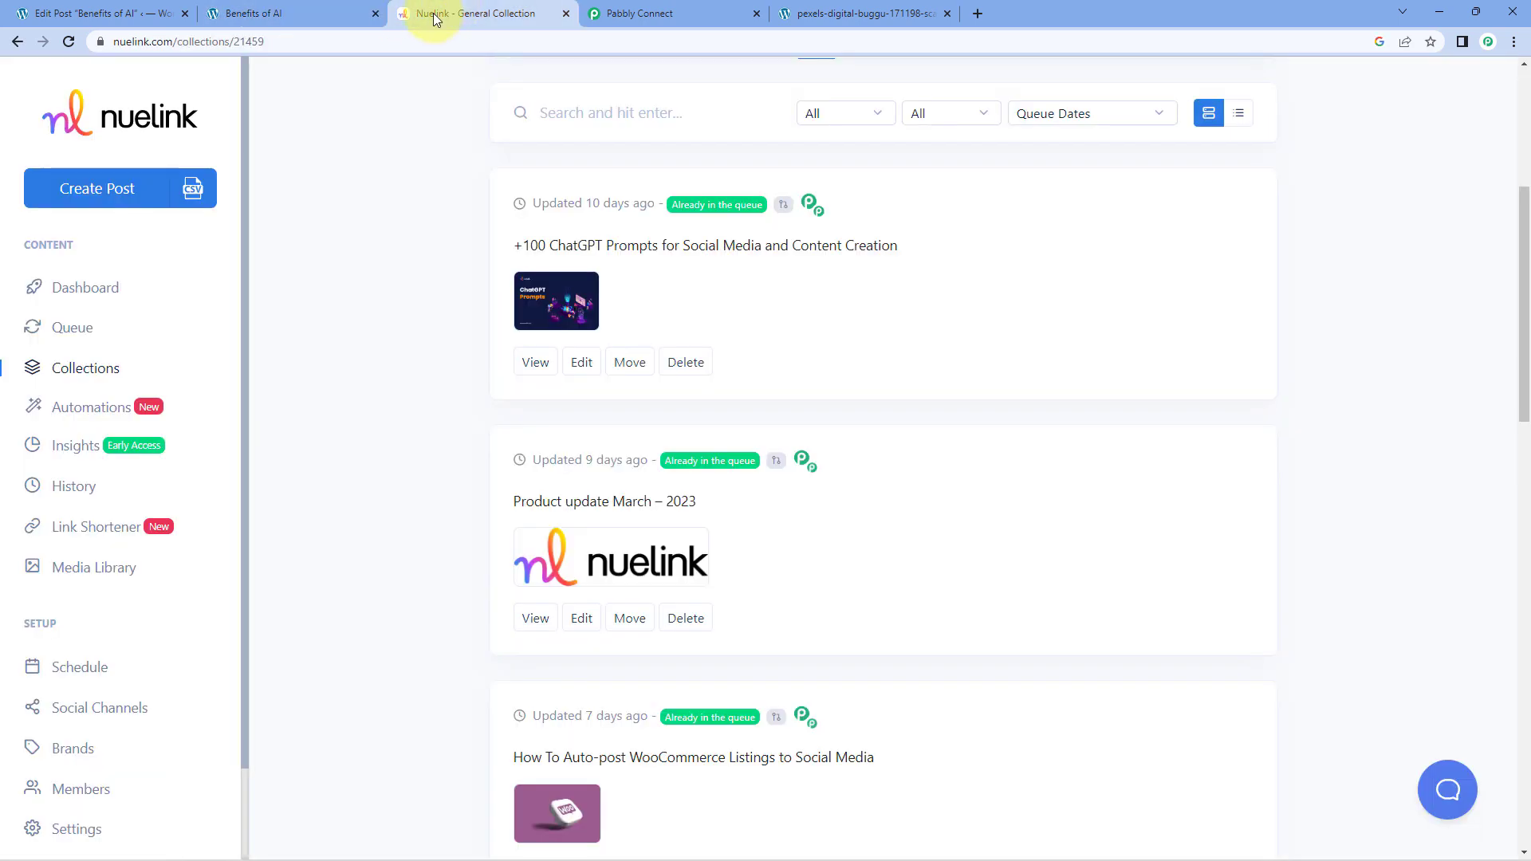
pyautogui.scroll(2, 375, 359)
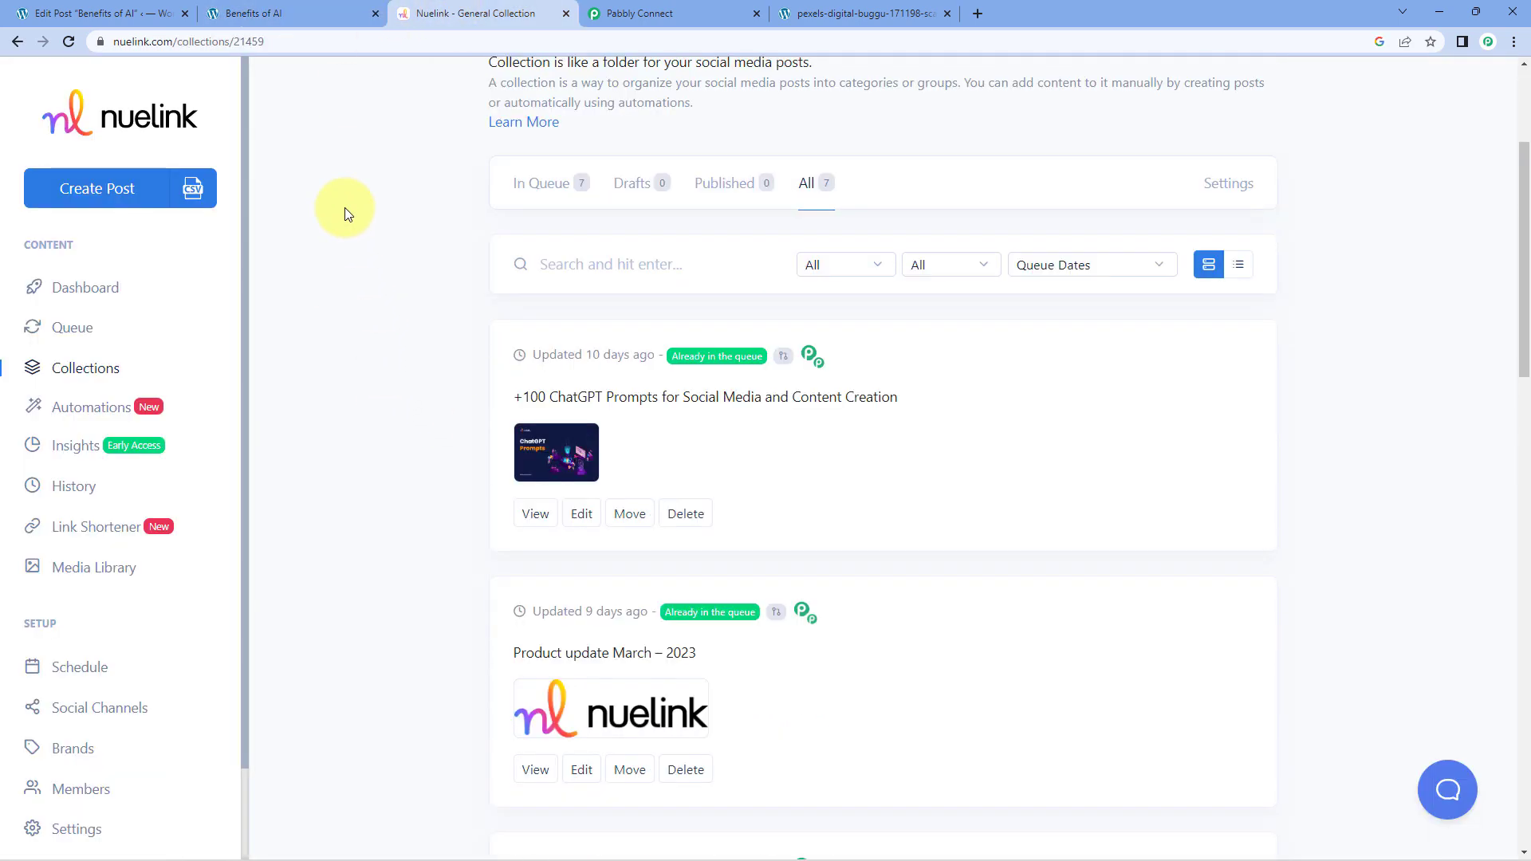
pyautogui.click(68, 41)
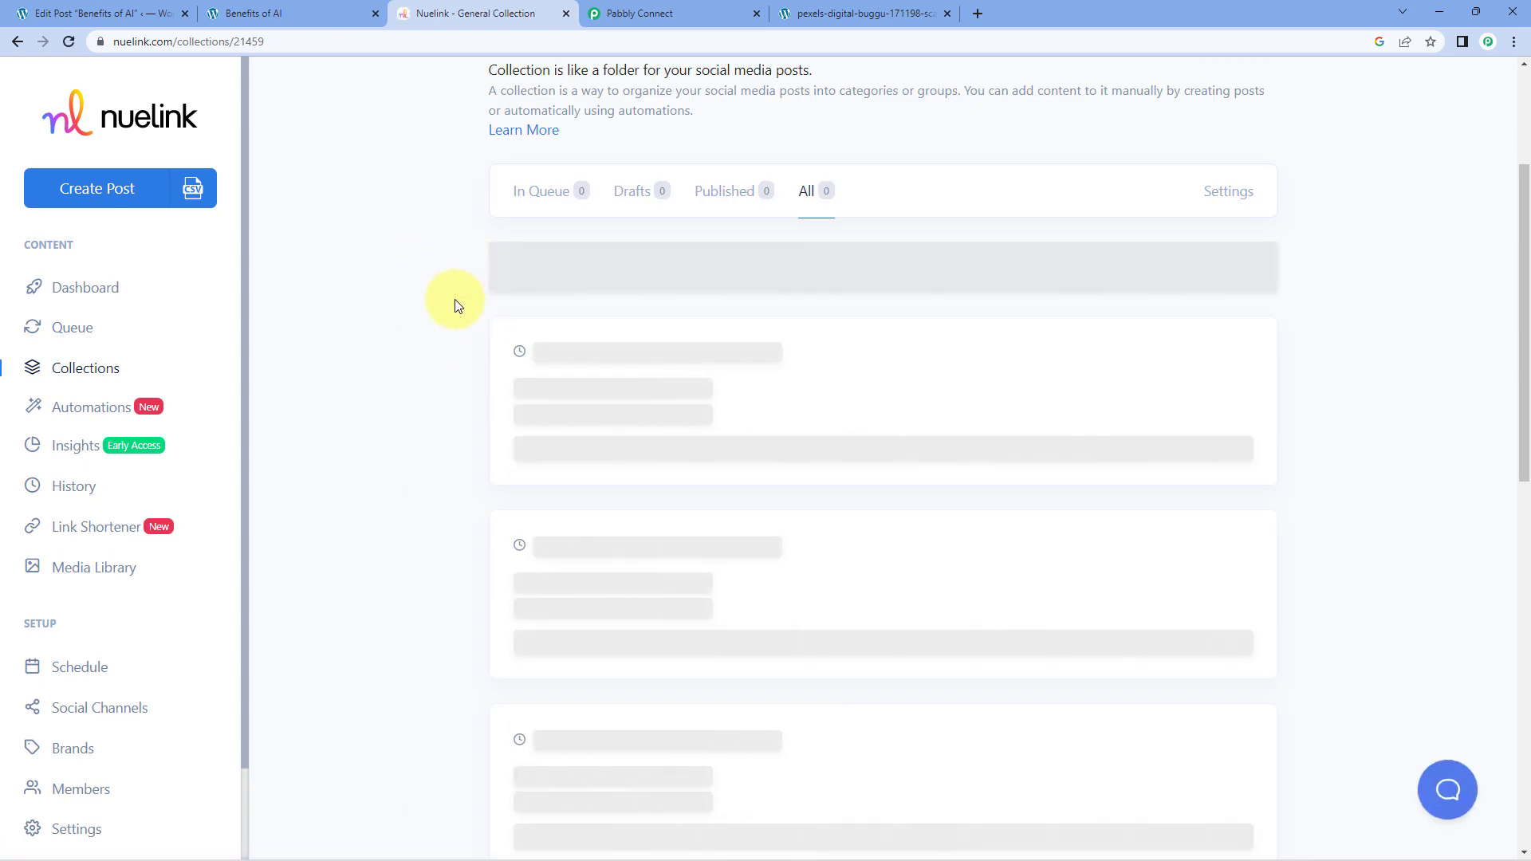
pyautogui.scroll(-10, 458, 306)
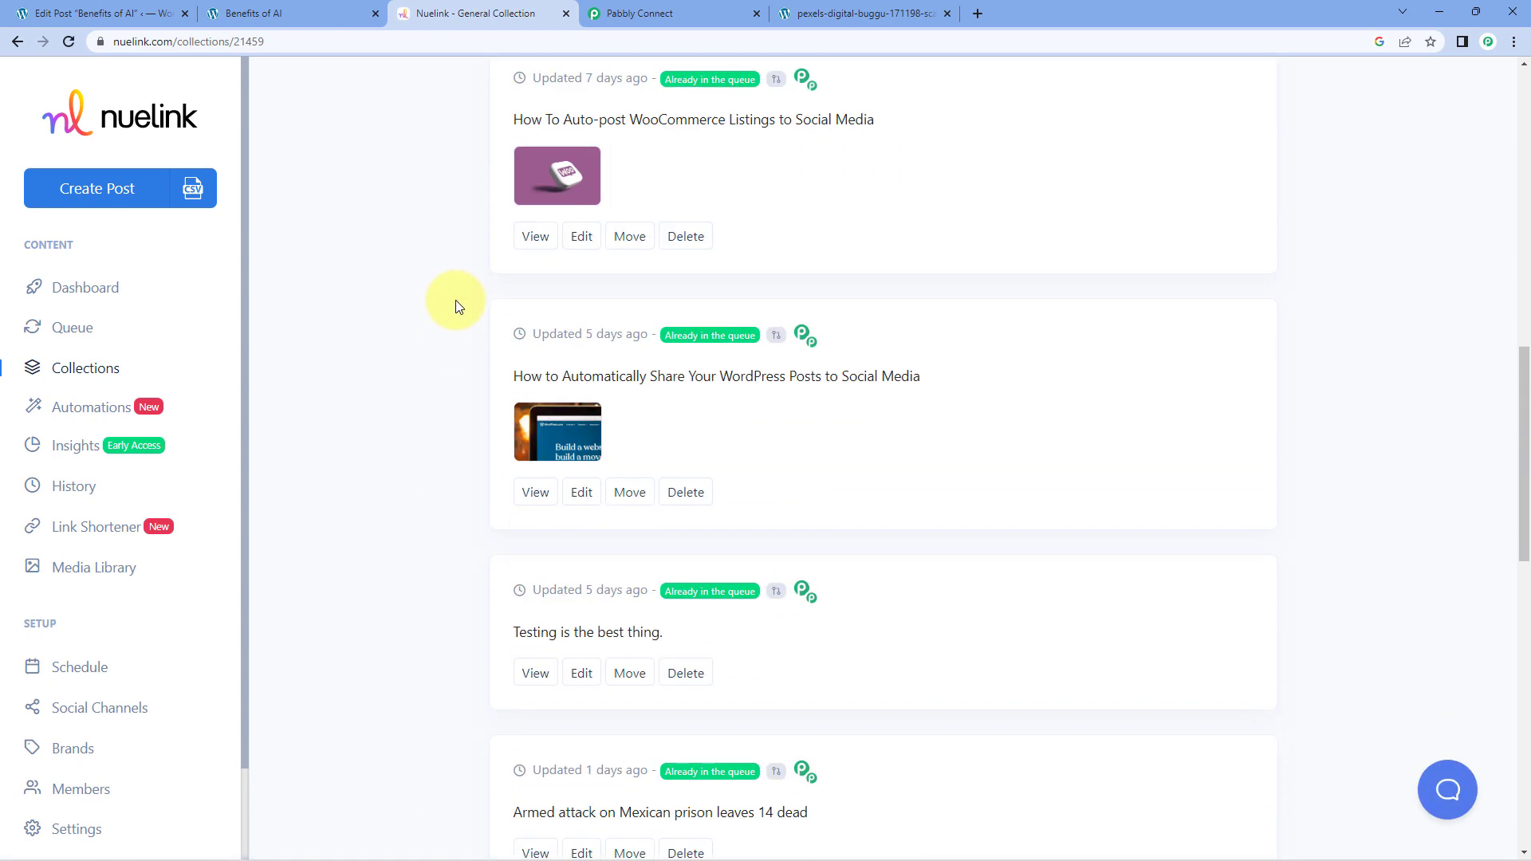
pyautogui.scroll(-12, 459, 306)
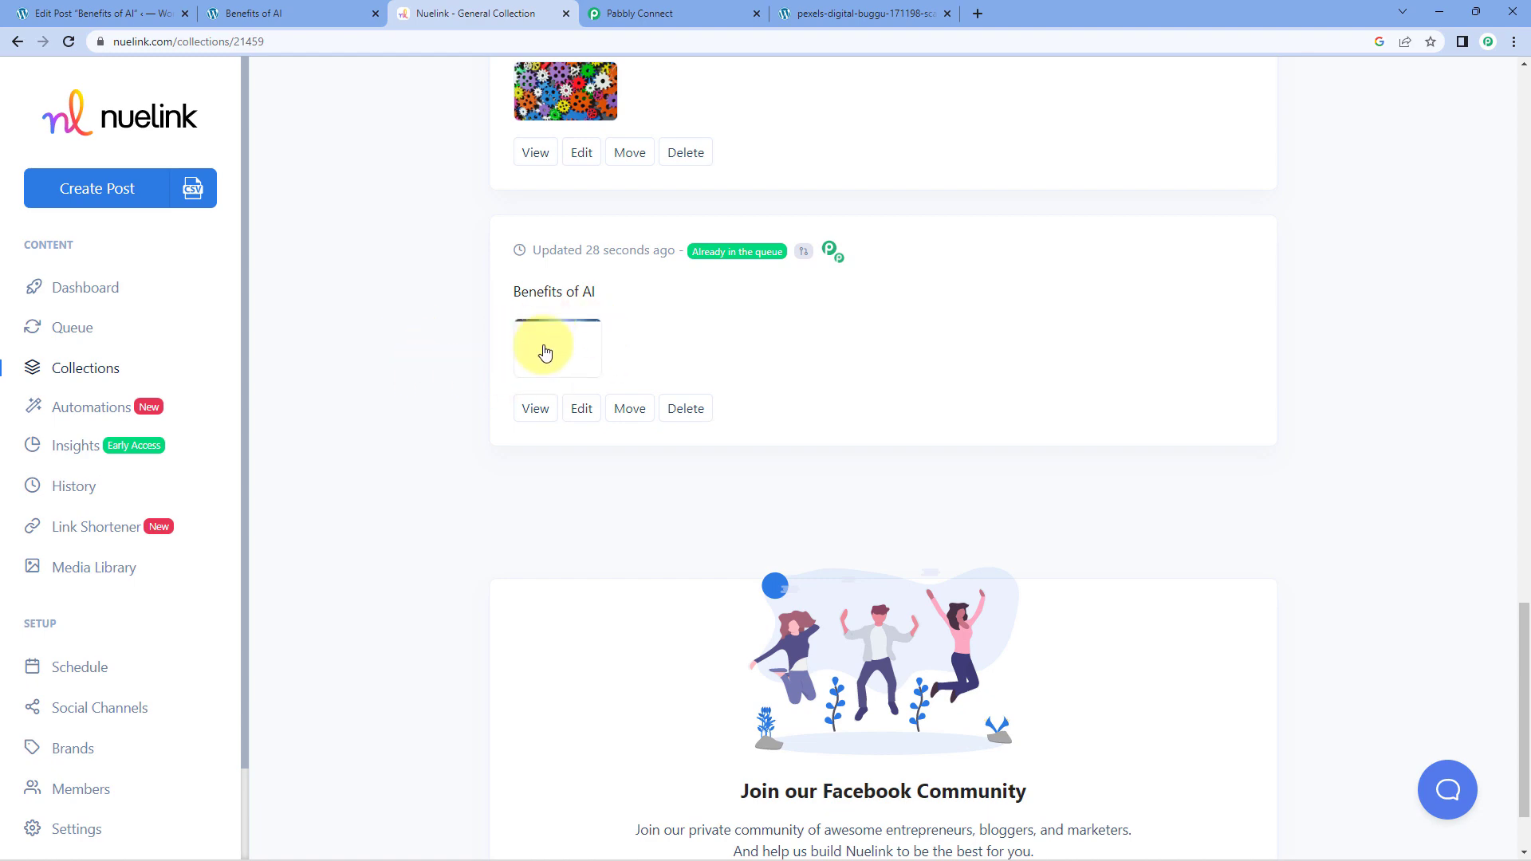
# Compare the Benefits of AI post preview with the published WordPress page, then close the preview and return to Pabbly Connect.
pyautogui.click(557, 344)
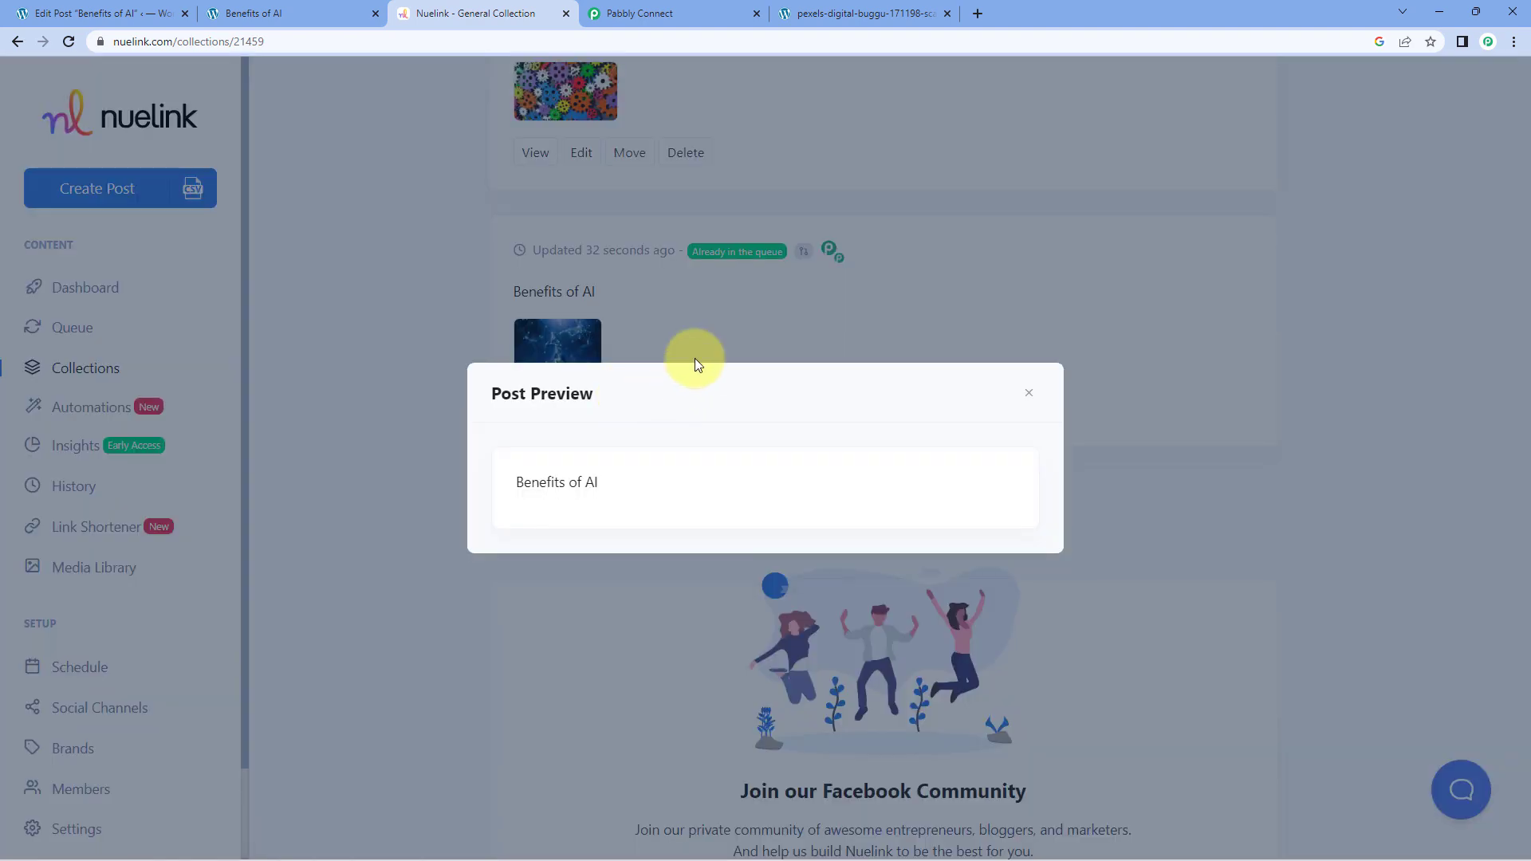
pyautogui.click(283, 12)
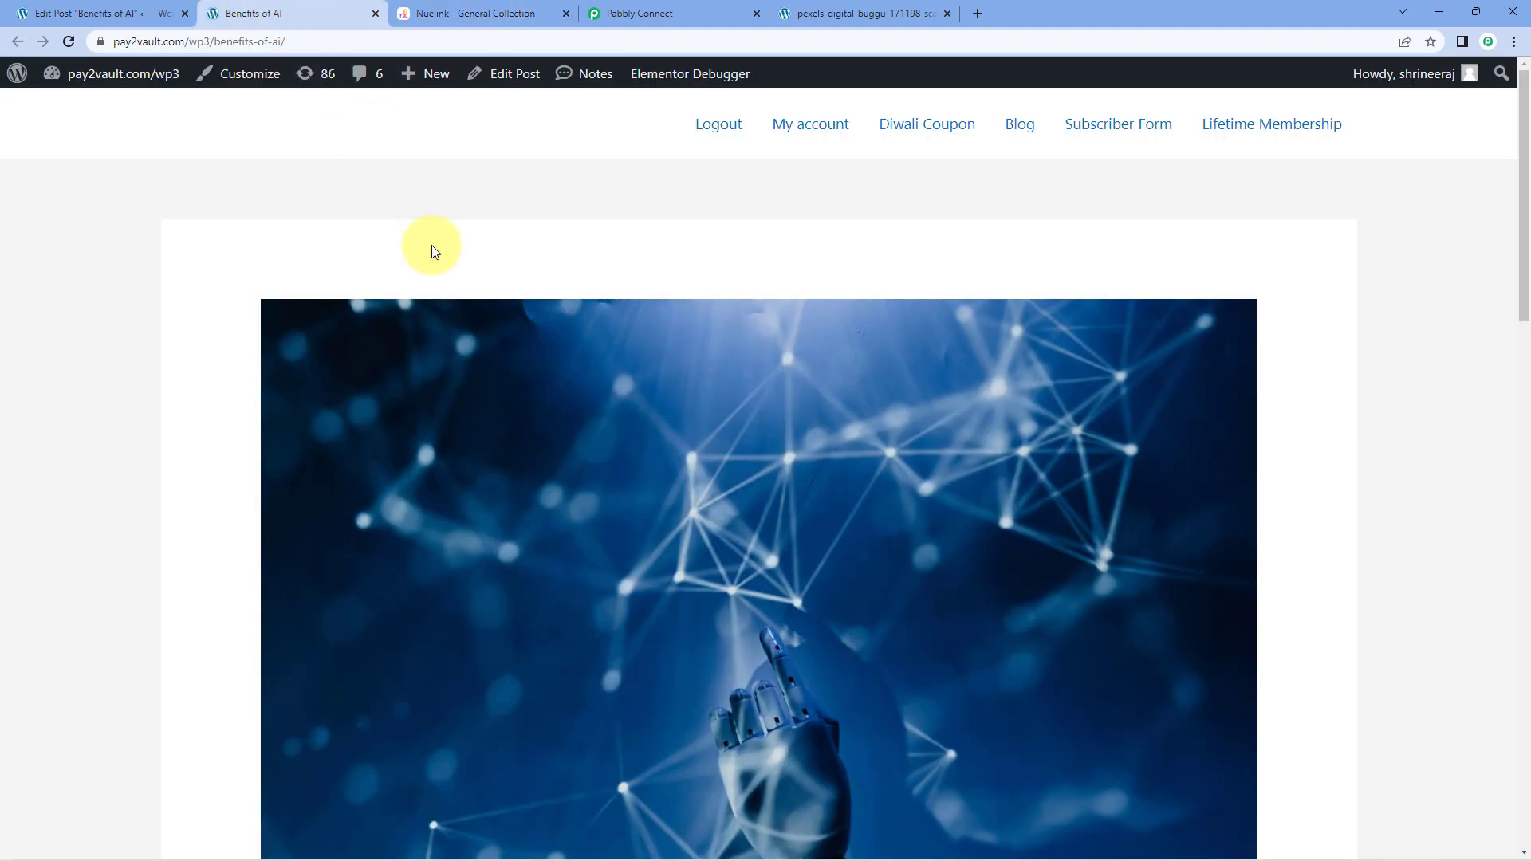
pyautogui.click(486, 14)
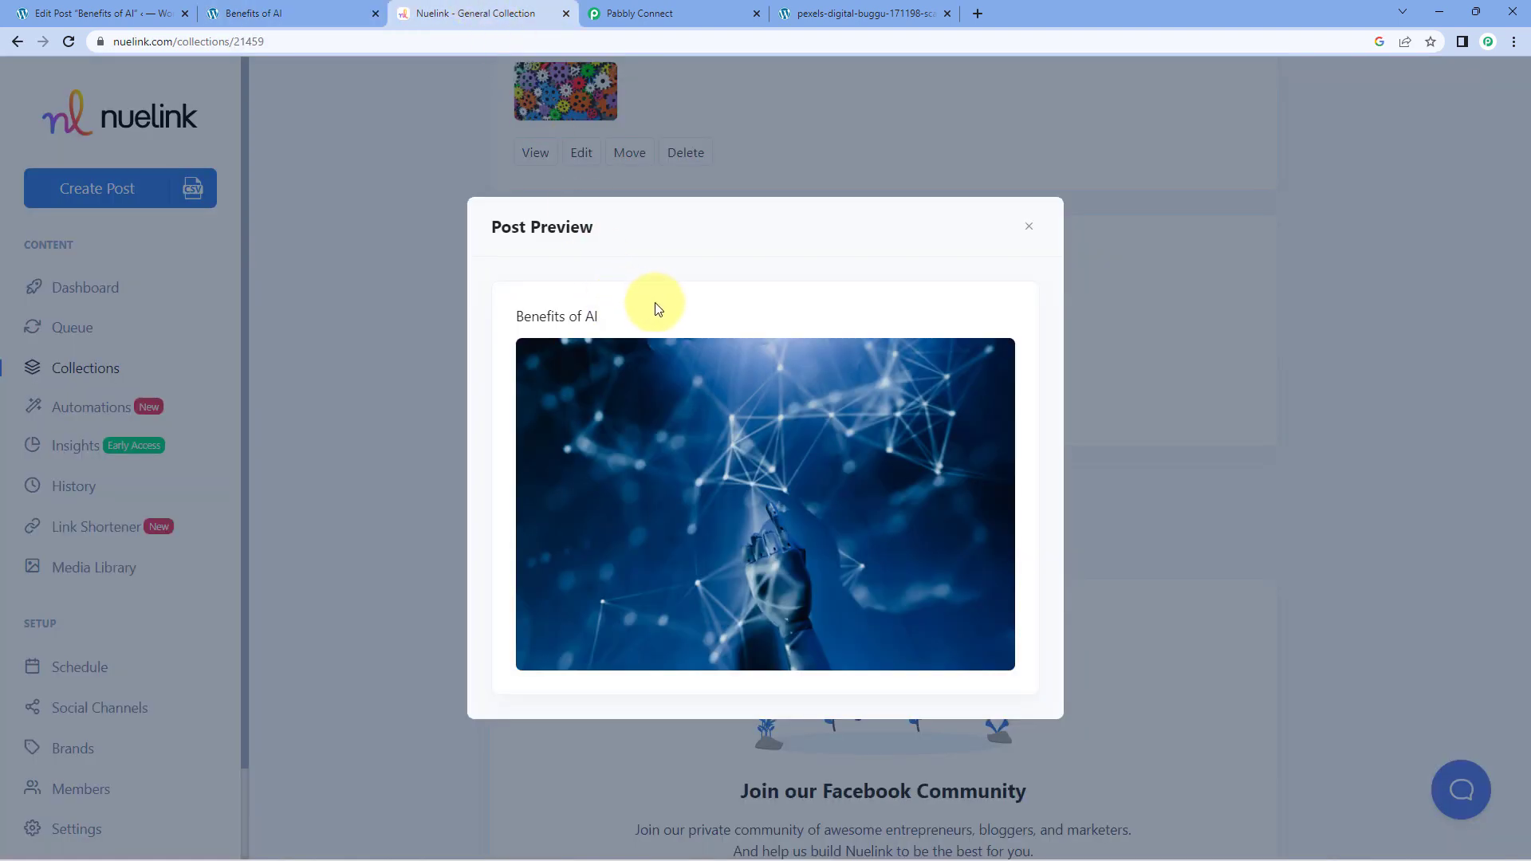
pyautogui.moveTo(654, 303); pyautogui.dragTo(514, 317)
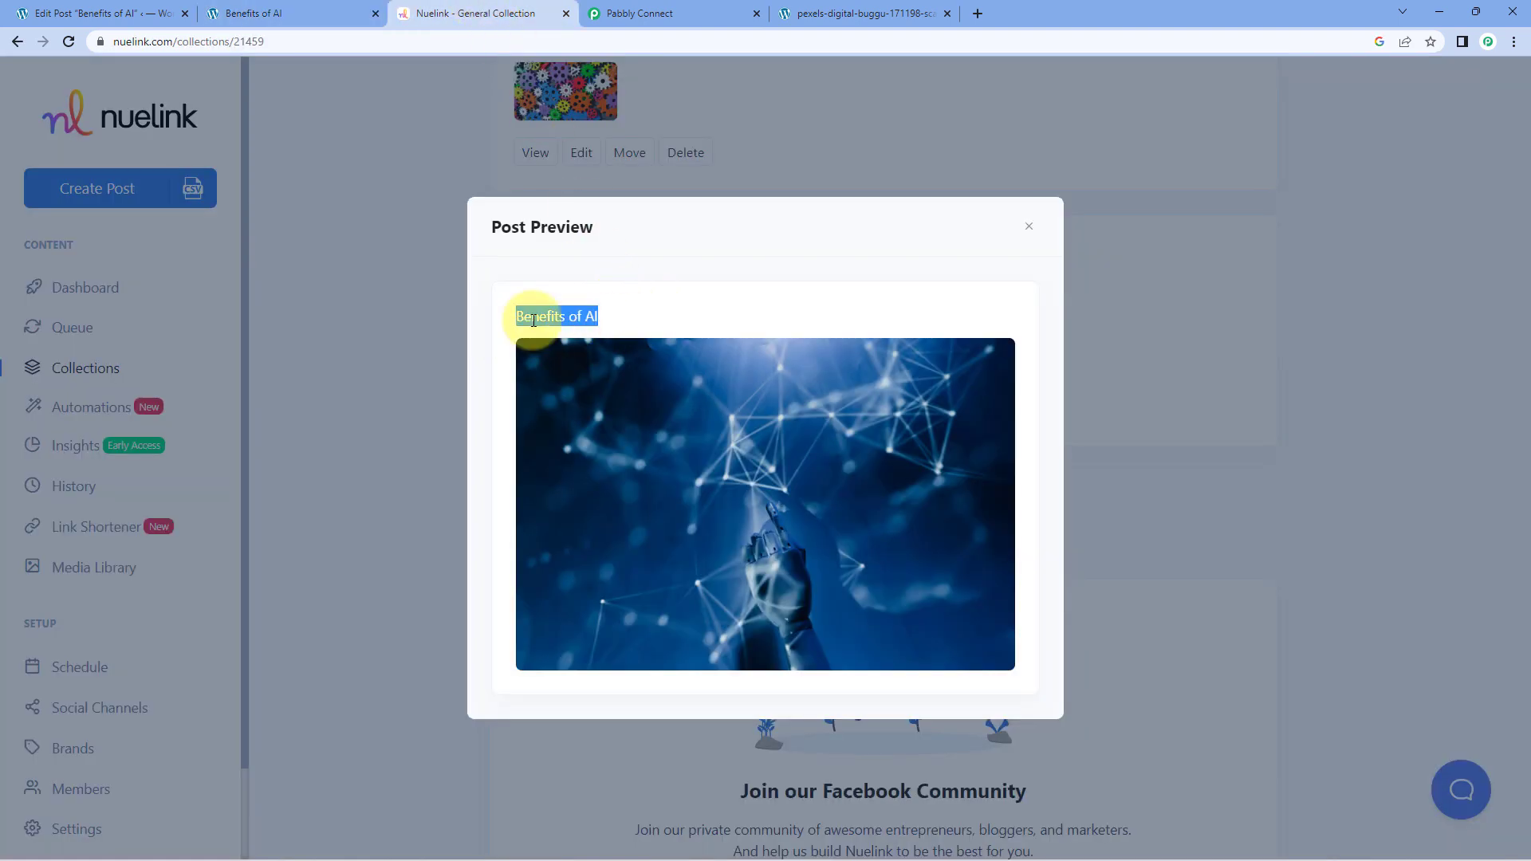
pyautogui.click(650, 325)
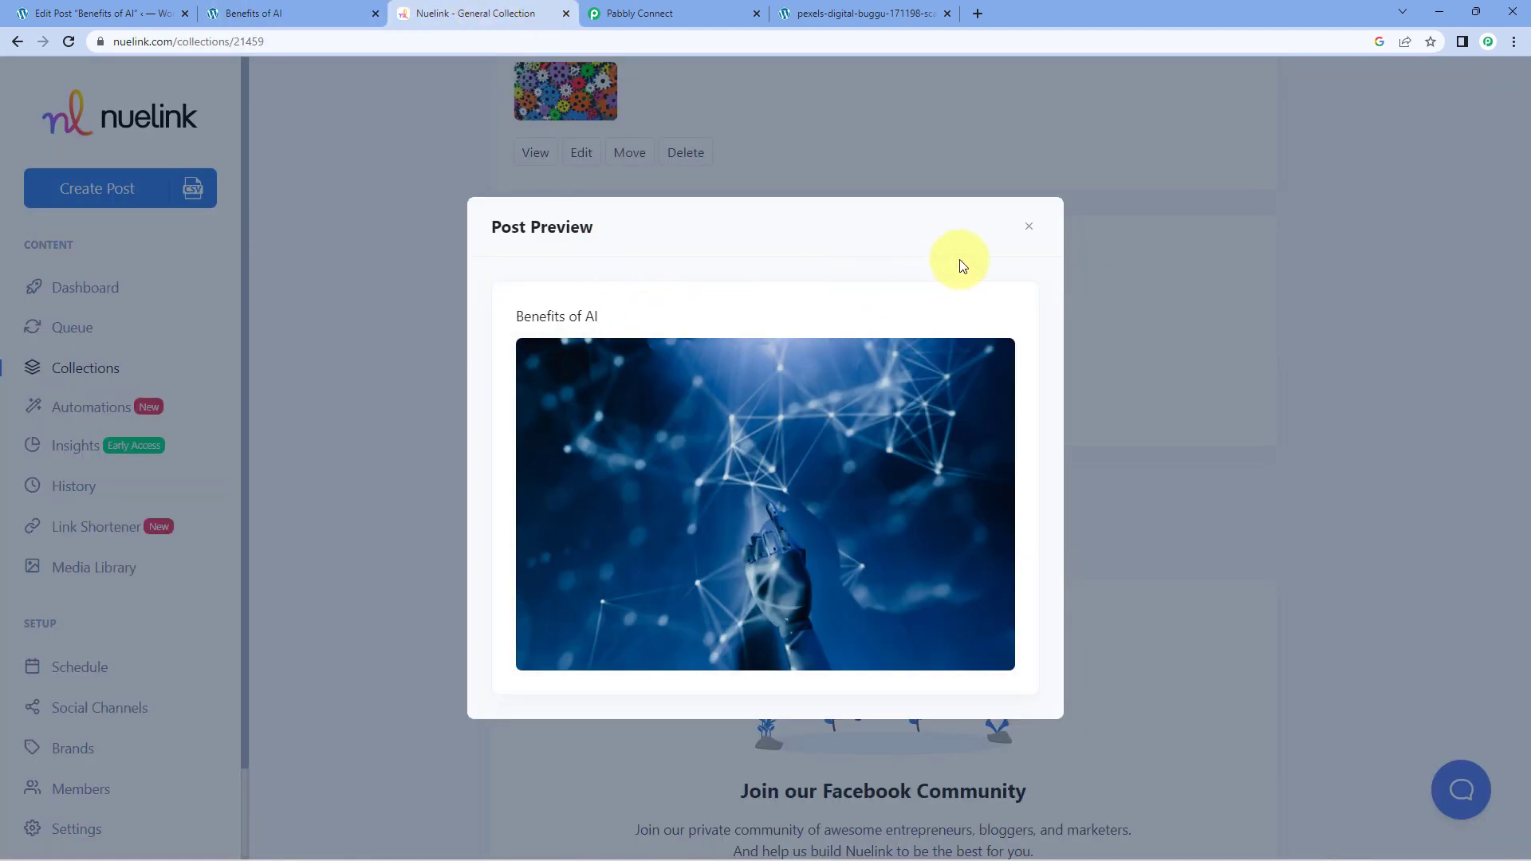
pyautogui.click(1029, 226)
pyautogui.click(642, 8)
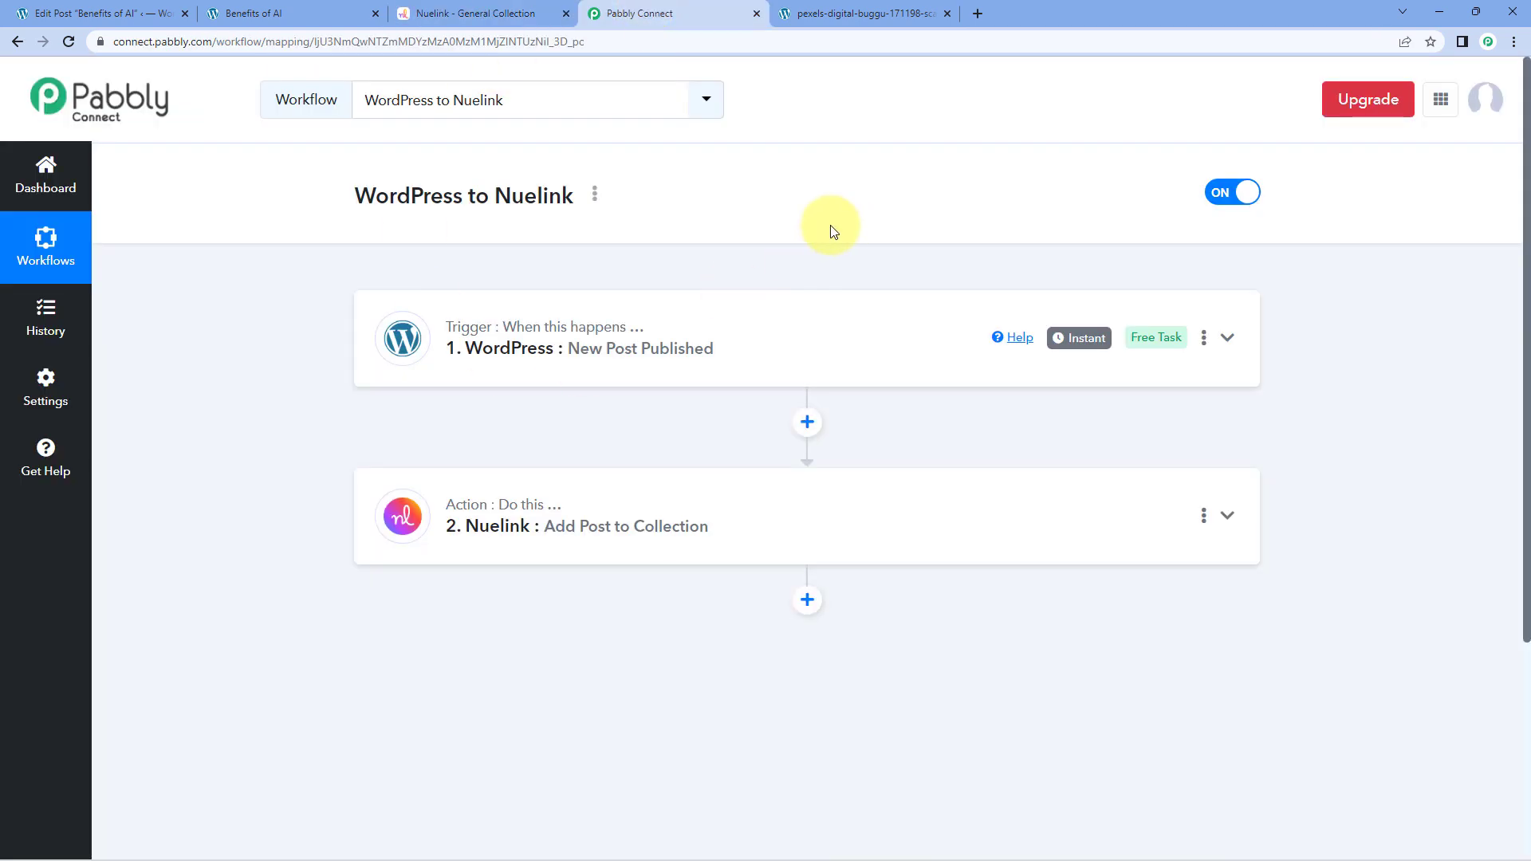